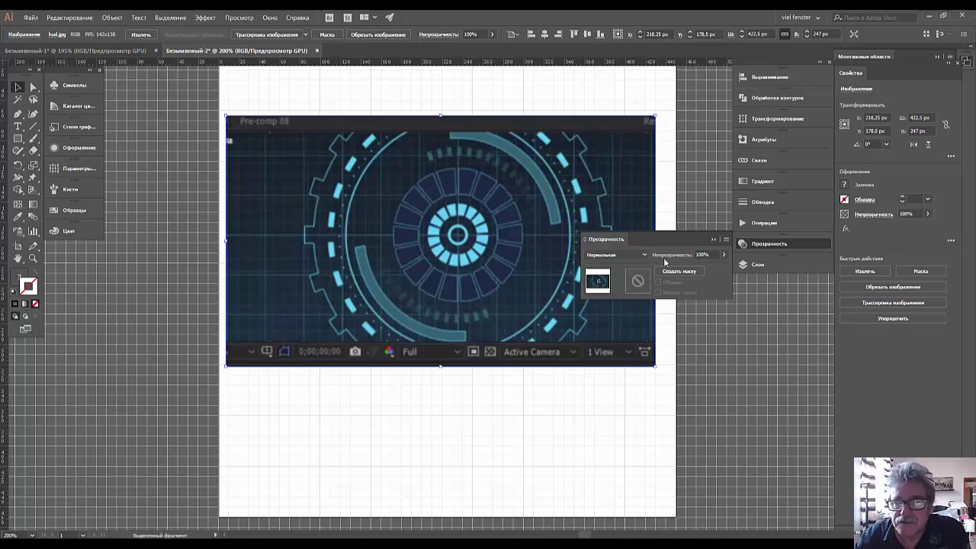
Lower the HUD reference image's opacity to 46%.
{"action": "left_click", "coordinate": [724, 255]}
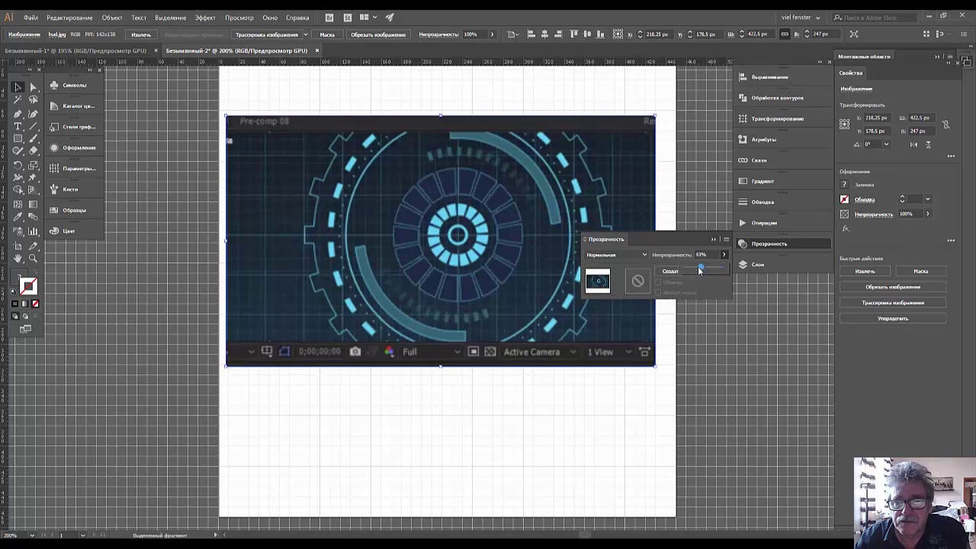
{"action": "mouse_move", "coordinate": [723, 268]}
{"action": "left_mouse_down"}
{"action": "mouse_move", "coordinate": [689, 272]}
{"action": "mouse_move", "coordinate": [704, 269]}
{"action": "left_mouse_up"}
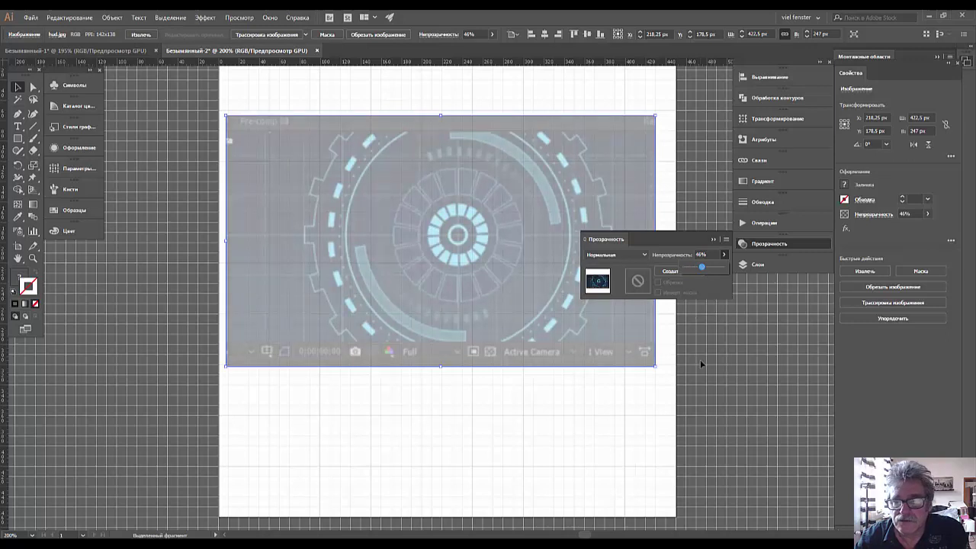
{"action": "key", "text": "Return"}
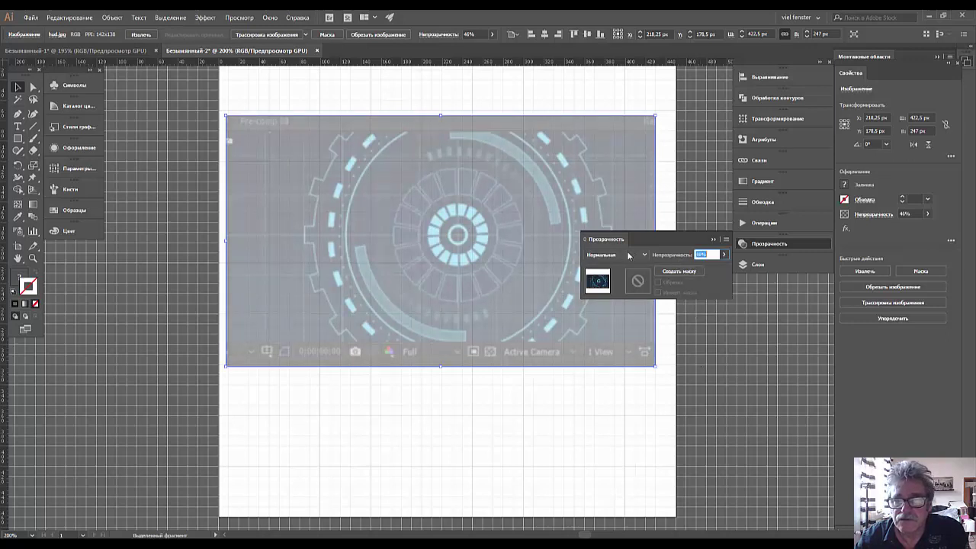
Close the transparency settings and lock the reference image in the Layers panel.
{"action": "left_click", "coordinate": [713, 241]}
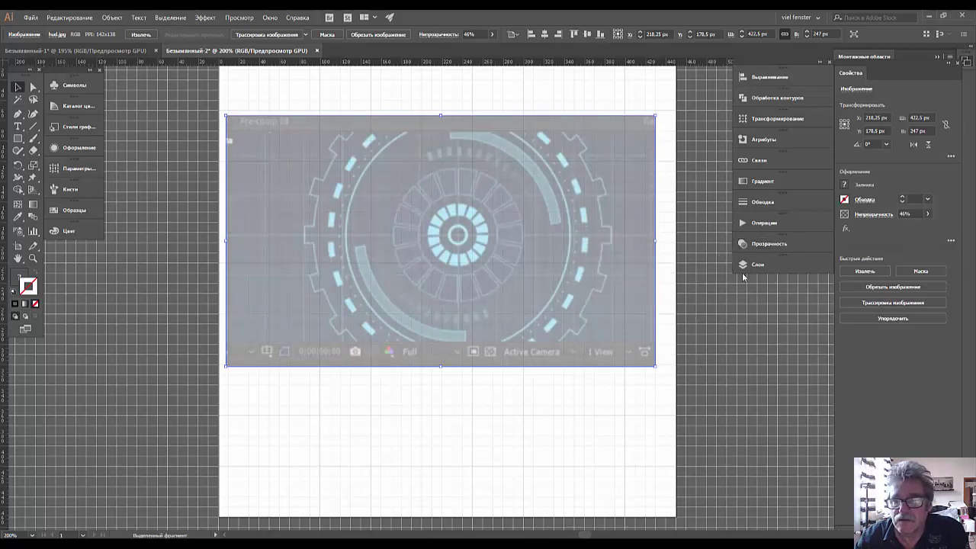
{"action": "left_click", "coordinate": [755, 264]}
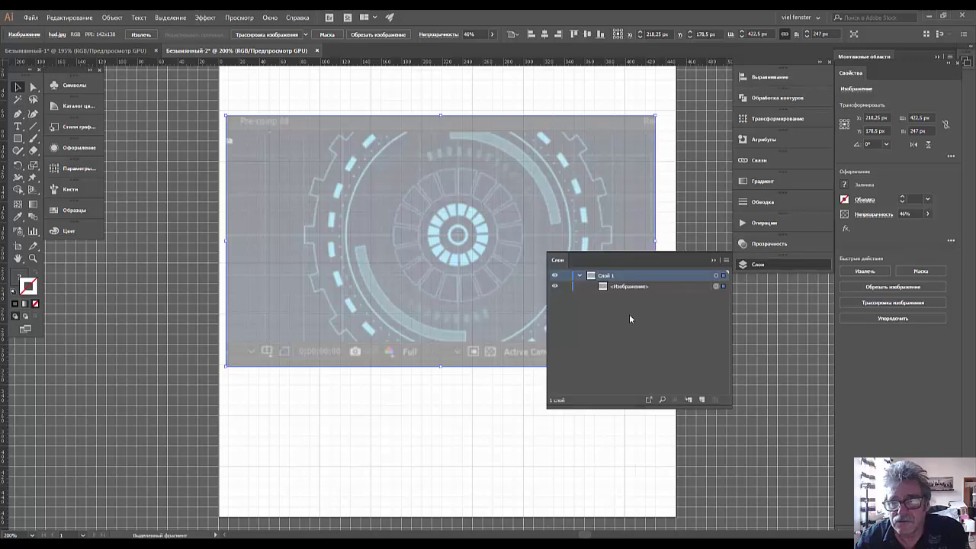
{"action": "left_click", "coordinate": [565, 286]}
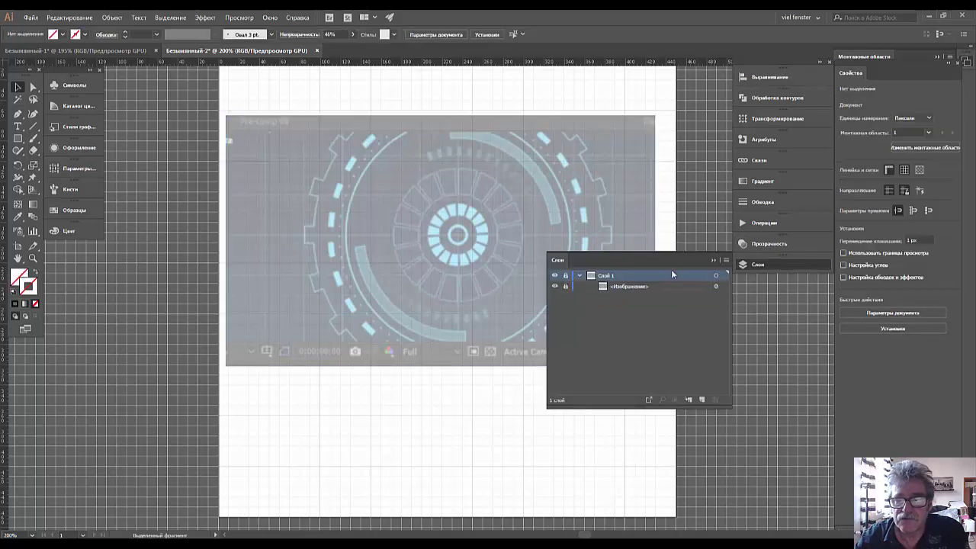
Add a new named layer above the image, move the Layers panel aside, and relock the image.
{"action": "left_click", "coordinate": [701, 400]}
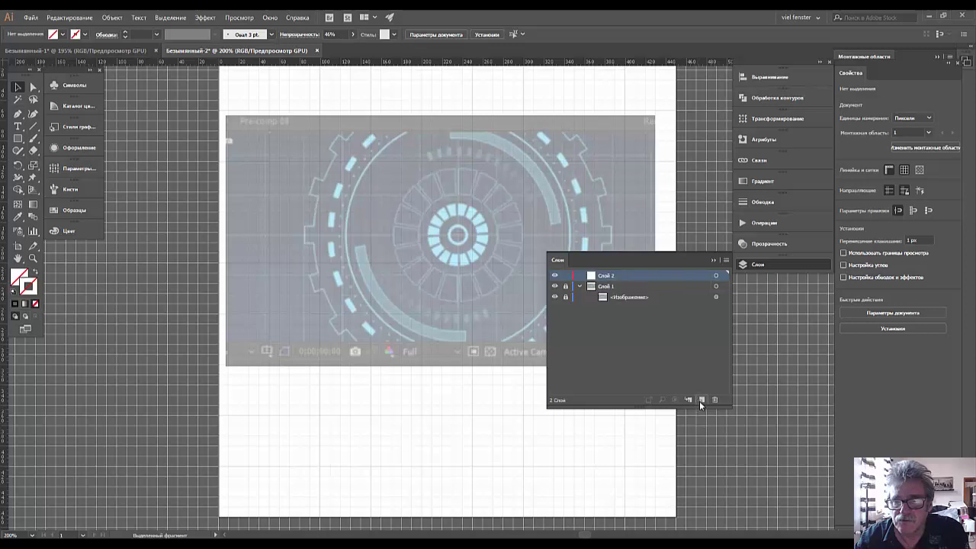
{"action": "double_click", "coordinate": [604, 277]}
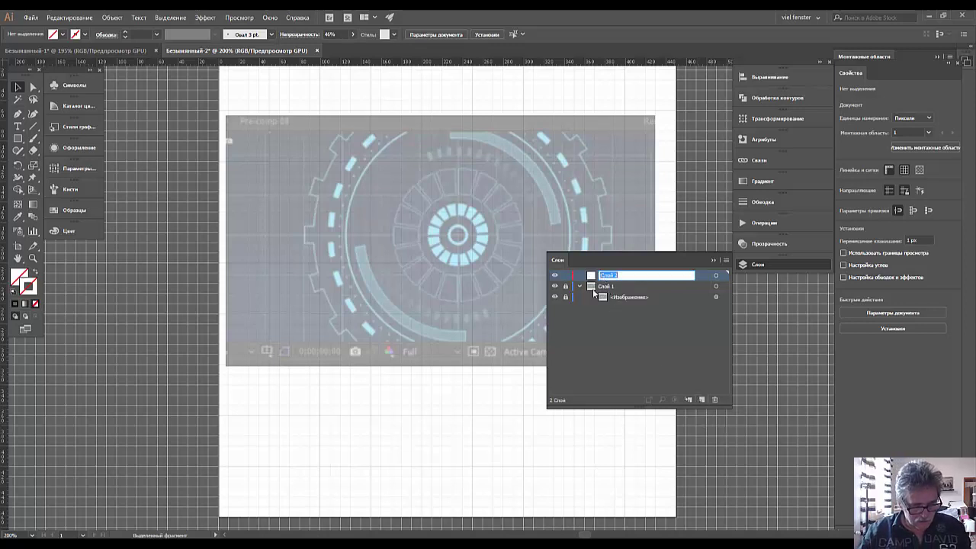
{"action": "type", "text": "m"}
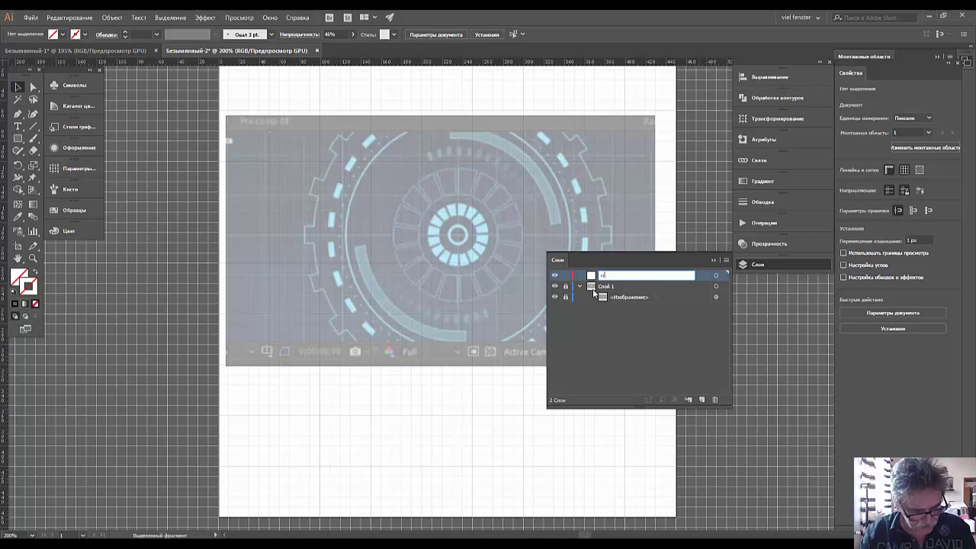
{"action": "type", "text": "obilestr"}
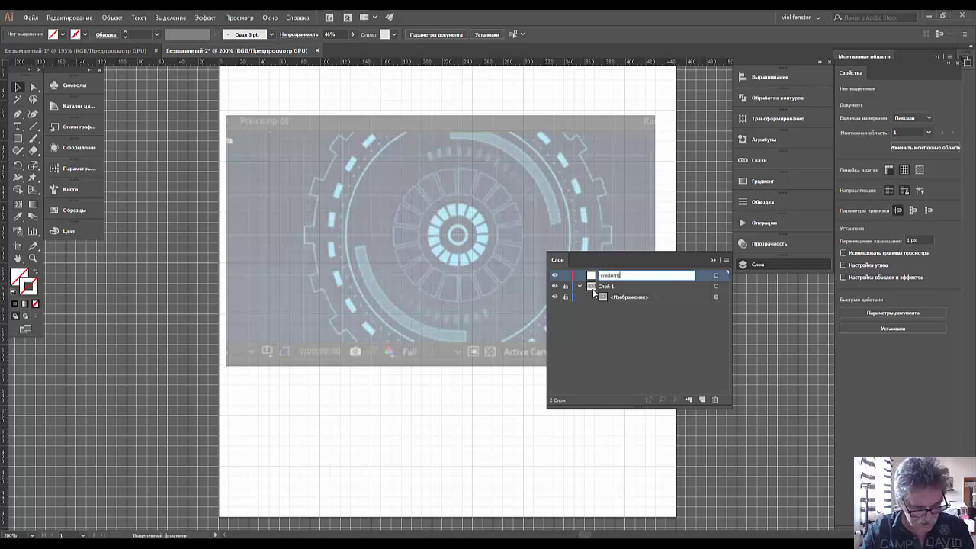
{"action": "type", "text": "tja"}
{"action": "left_click", "coordinate": [620, 345]}
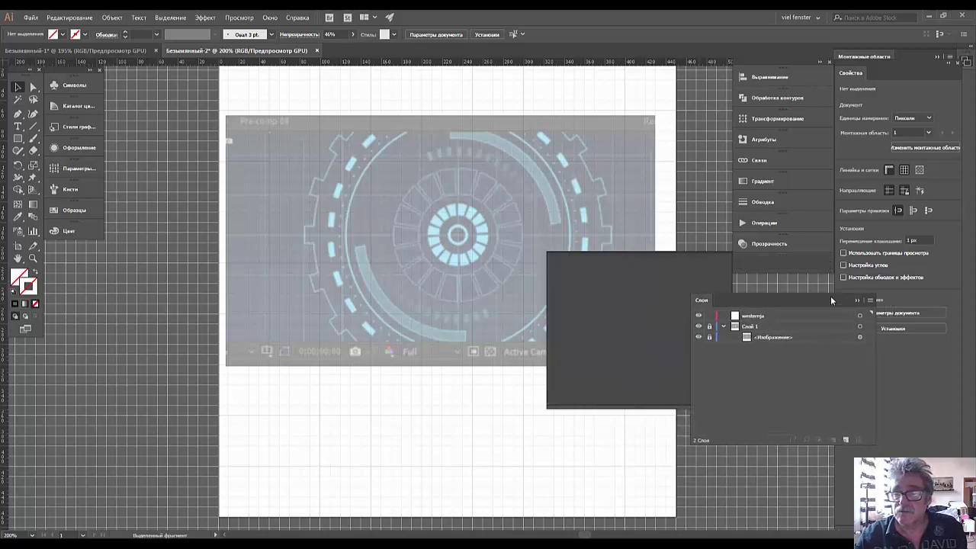
{"action": "left_click_drag", "start_coordinate": [687, 259], "coordinate": [824, 292]}
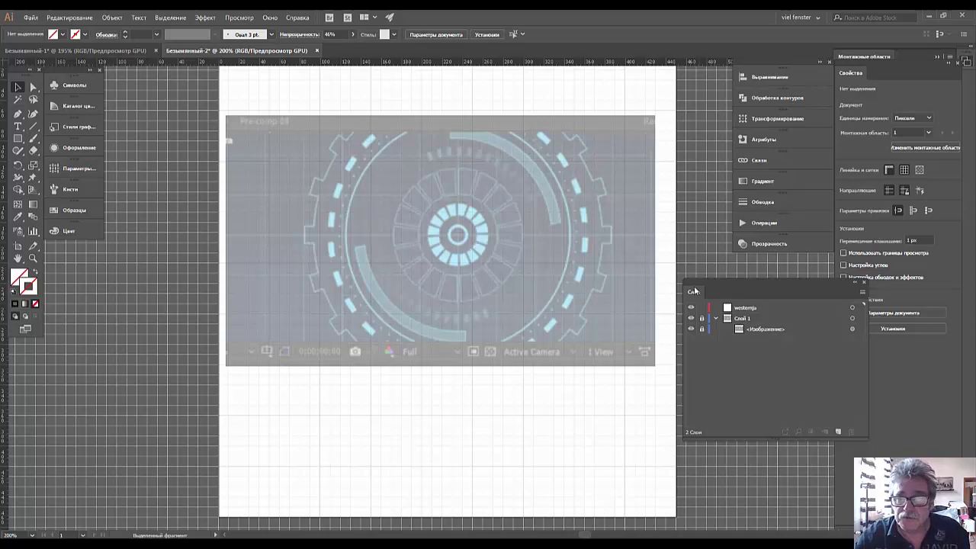
{"action": "left_click", "coordinate": [701, 329]}
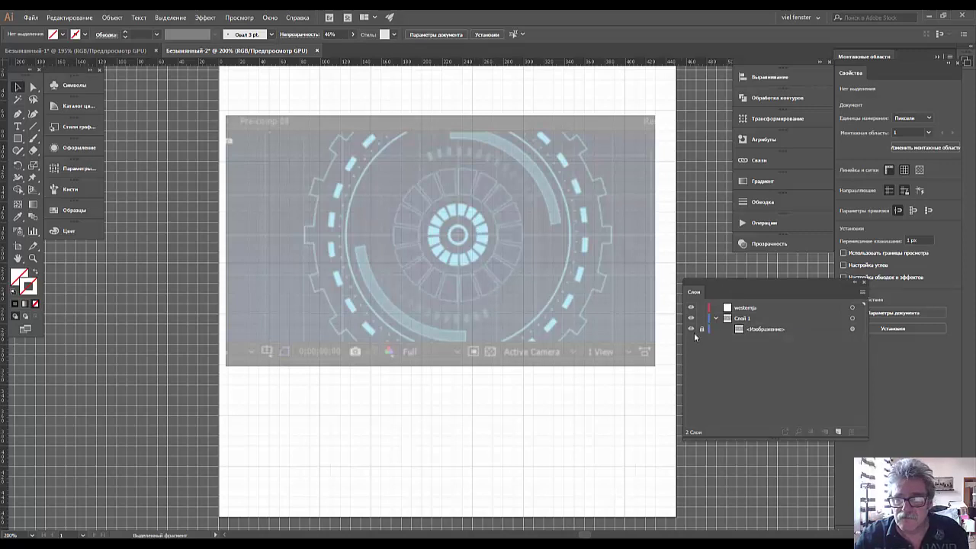
Nudge the reference image to X 232.75 px, Y 206 px, lock Layer 1, and target the new layer.
{"action": "mouse_move", "coordinate": [458, 271]}
{"action": "left_mouse_down"}
{"action": "mouse_move", "coordinate": [475, 305]}
{"action": "mouse_move", "coordinate": [473, 283]}
{"action": "left_mouse_up"}
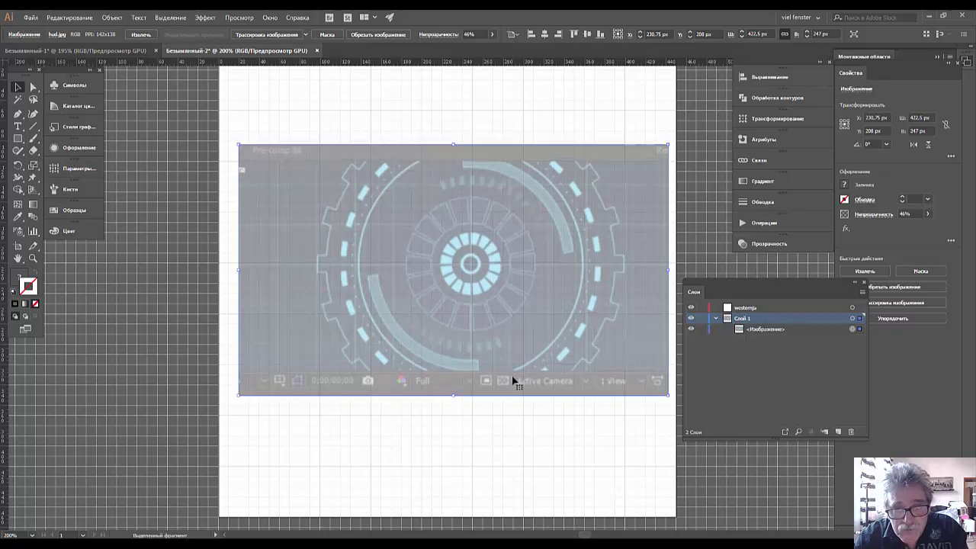
{"action": "key", "text": "Right"}
{"action": "key", "text": "Right"}
{"action": "key", "text": "Up"}
{"action": "key", "text": "Up"}
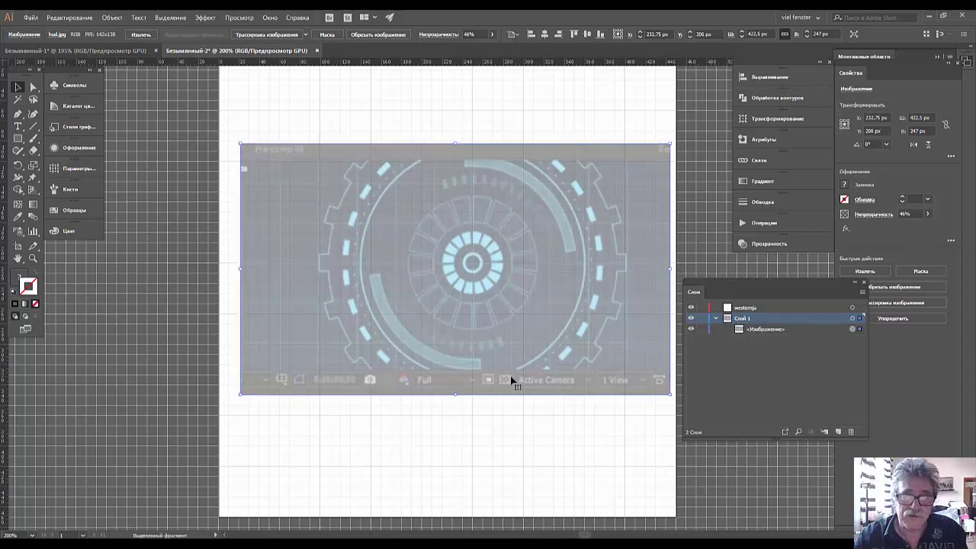
{"action": "left_click", "coordinate": [414, 425]}
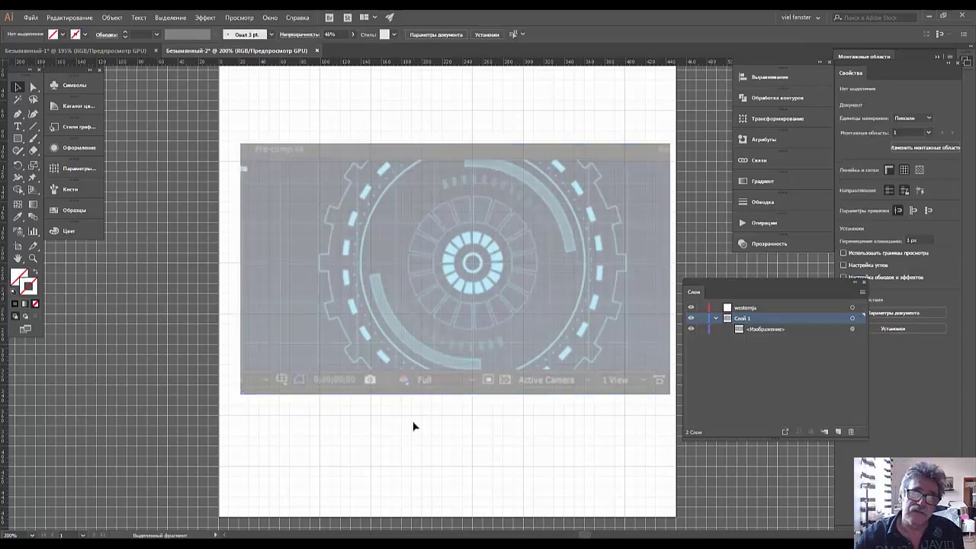
{"action": "left_click", "coordinate": [473, 267]}
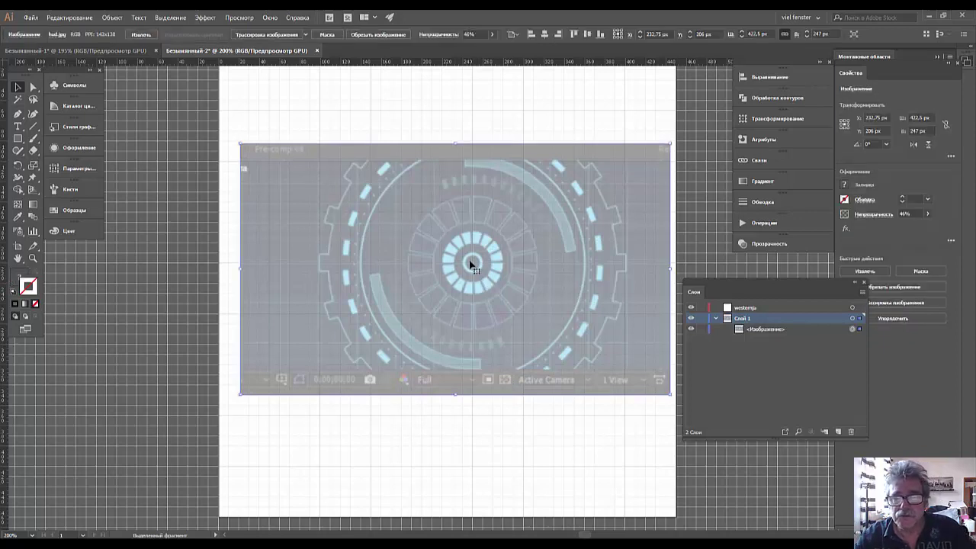
{"action": "left_click", "coordinate": [702, 318]}
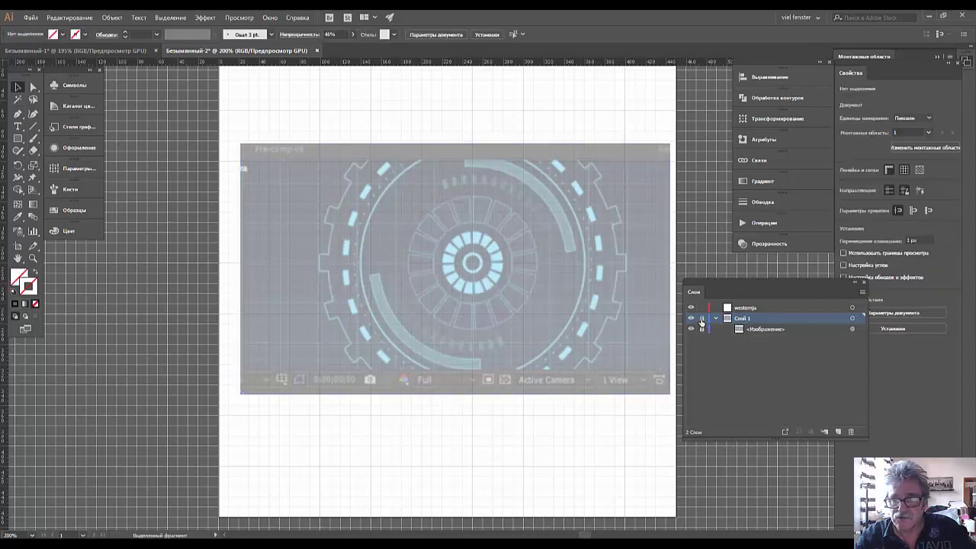
{"action": "left_click", "coordinate": [754, 307]}
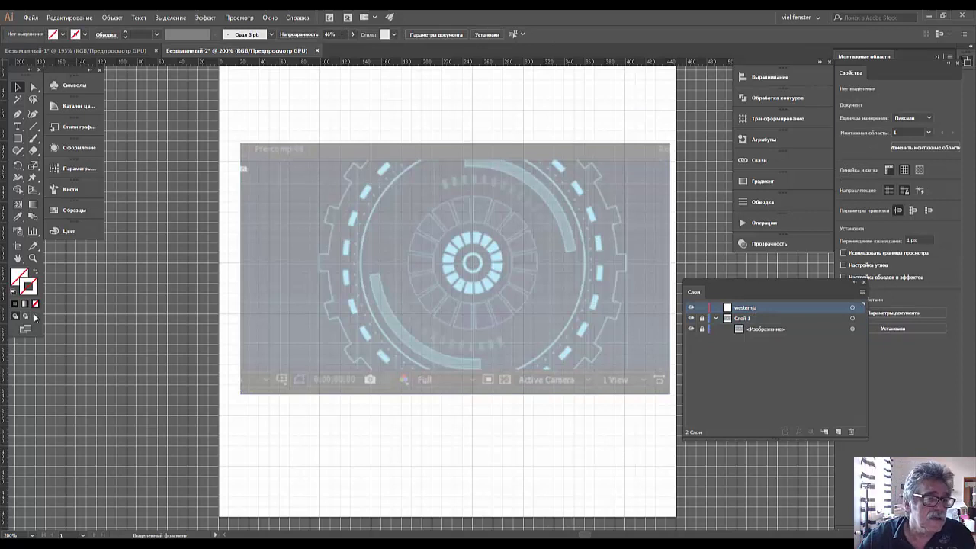
Set the stroke colour to black in the Color Picker, leaving no fill.
{"action": "double_click", "coordinate": [32, 289]}
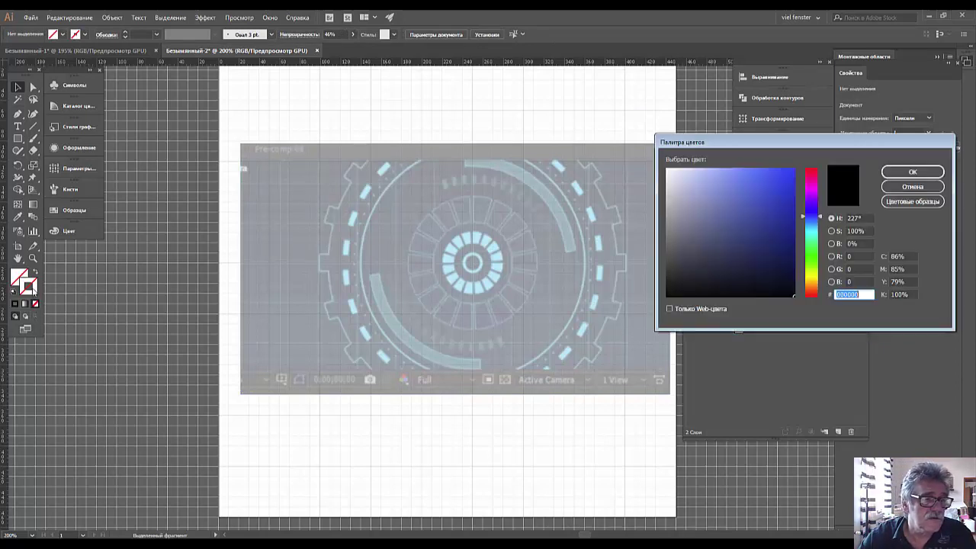
{"action": "left_click_drag", "start_coordinate": [747, 218], "coordinate": [667, 296]}
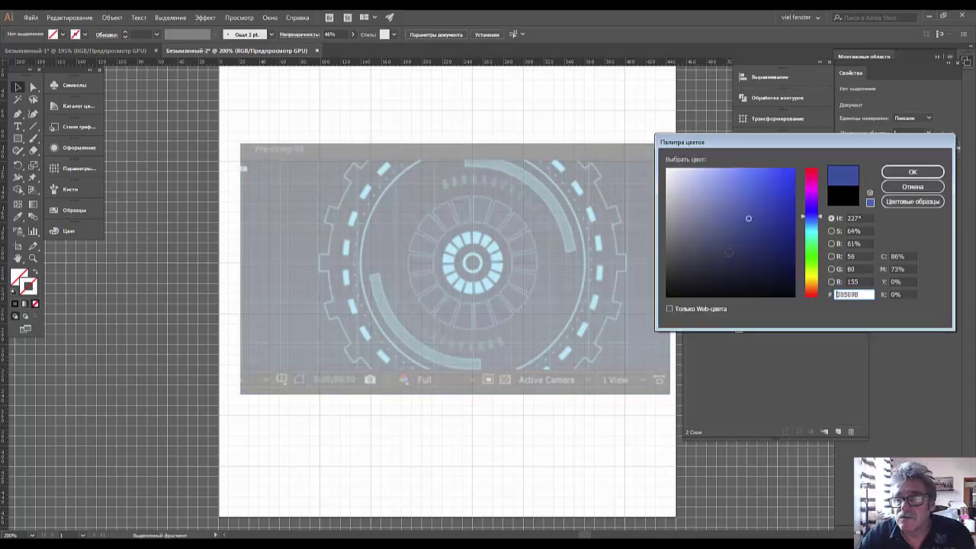
{"action": "left_click", "coordinate": [900, 176]}
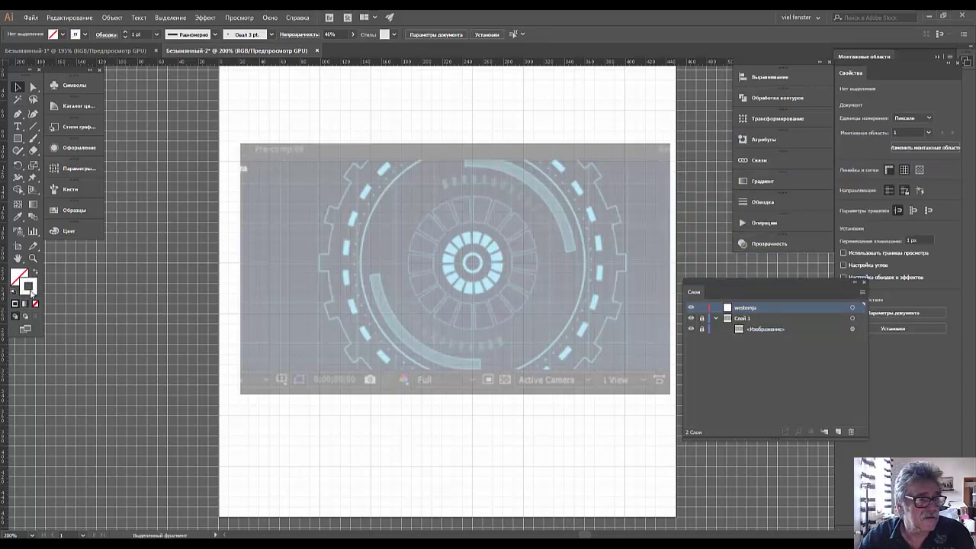
{"action": "double_click", "coordinate": [31, 290]}
{"action": "left_click_drag", "start_coordinate": [684, 218], "coordinate": [795, 296]}
{"action": "left_click", "coordinate": [912, 172]}
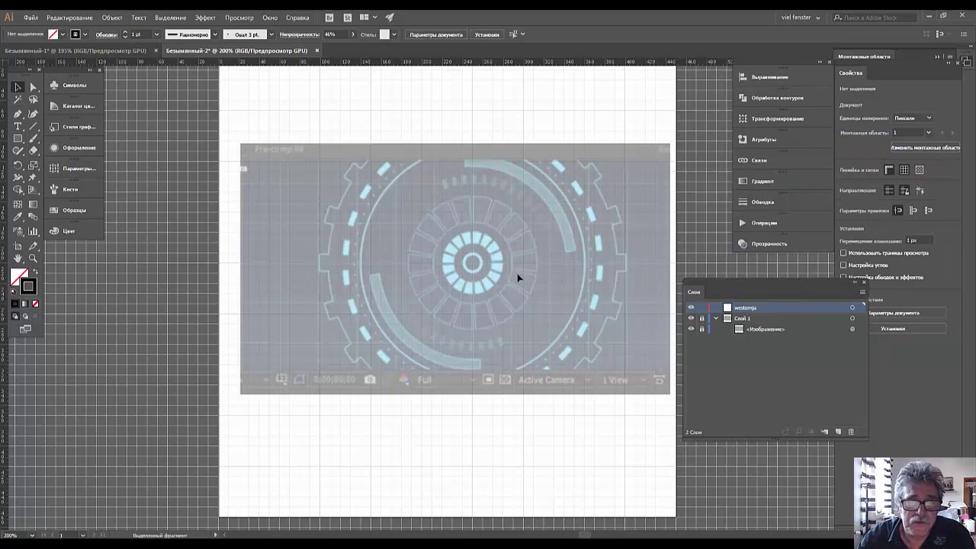
Draw a 255 px circle from the gear image's centre over its outer ring.
{"action": "left_click", "coordinate": [20, 150]}
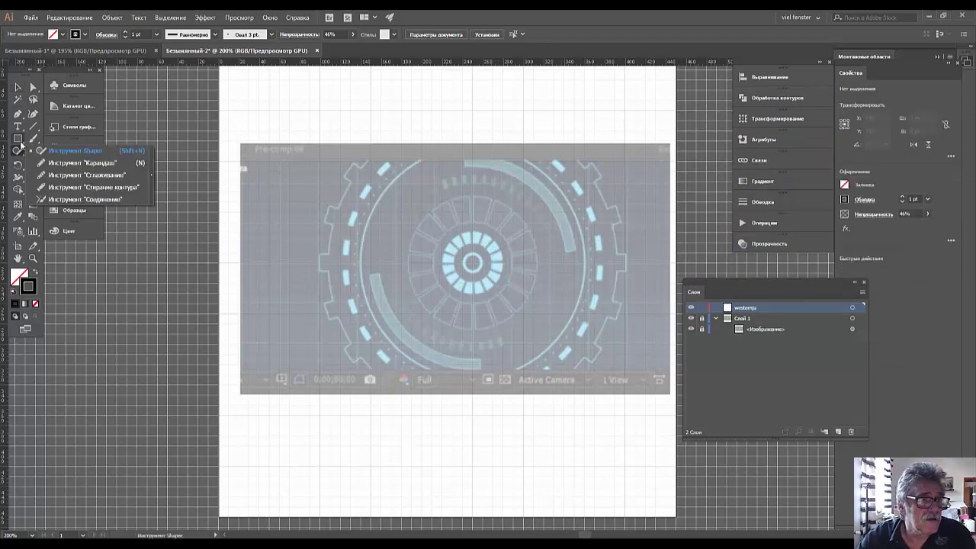
{"action": "left_click", "coordinate": [18, 138]}
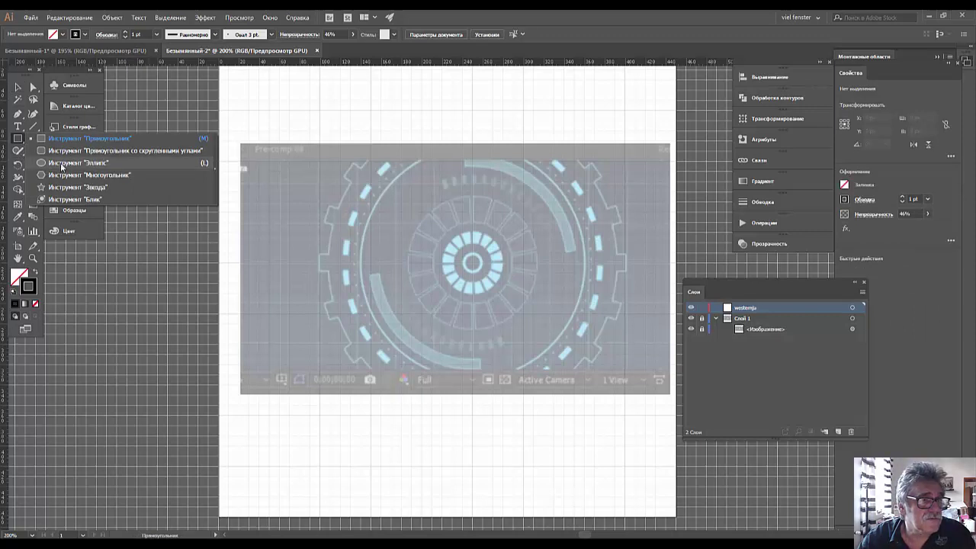
{"action": "left_click", "coordinate": [61, 162]}
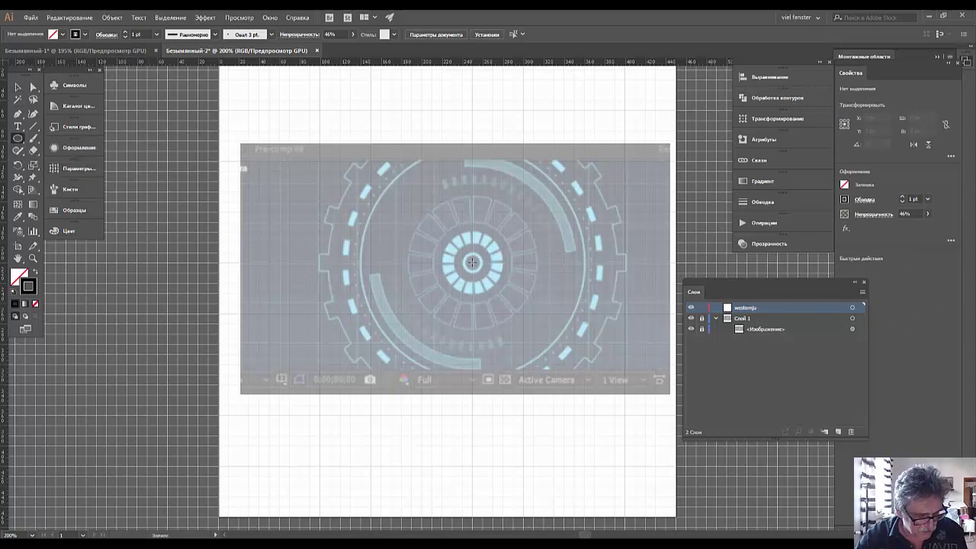
{"action": "mouse_move", "coordinate": [472, 264]}
{"action": "left_mouse_down"}
{"action": "mouse_move", "coordinate": [609, 398]}
{"action": "mouse_move", "coordinate": [594, 392]}
{"action": "left_mouse_up"}
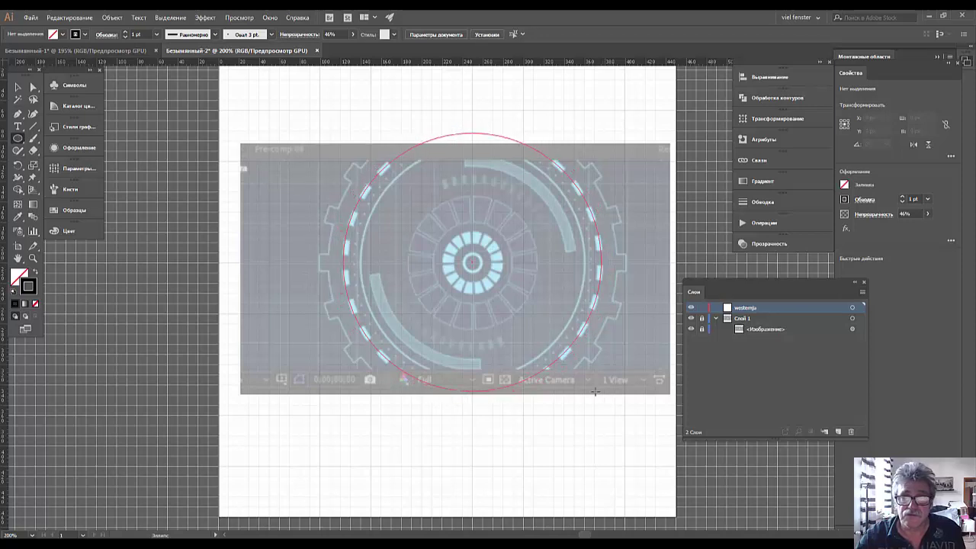
{"action": "left_click_drag", "start_coordinate": [595, 392], "coordinate": [602, 392]}
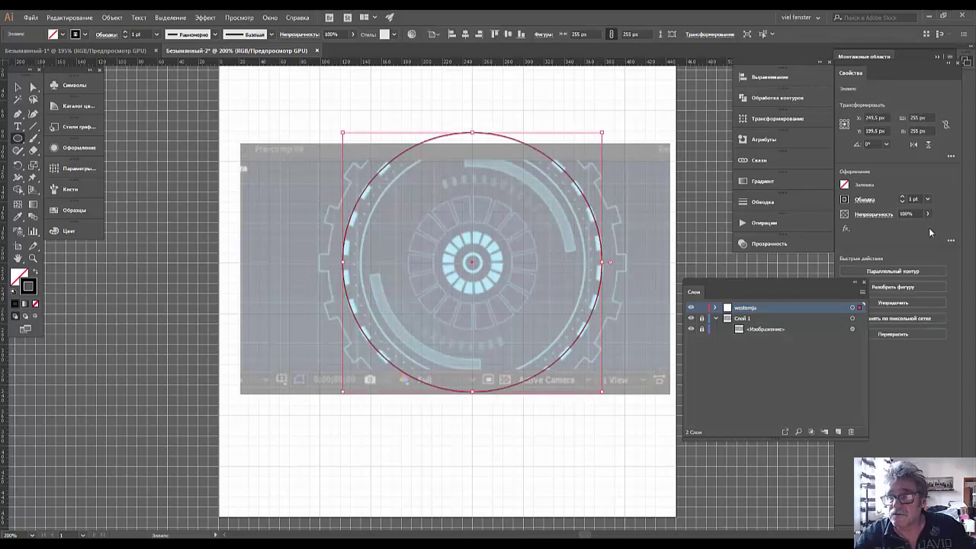
Raise the circle's stroke weight to 33 pt, then deselect the ring.
{"action": "left_click", "coordinate": [902, 197]}
{"action": "left_click", "coordinate": [903, 197]}
{"action": "left_click", "coordinate": [903, 197]}
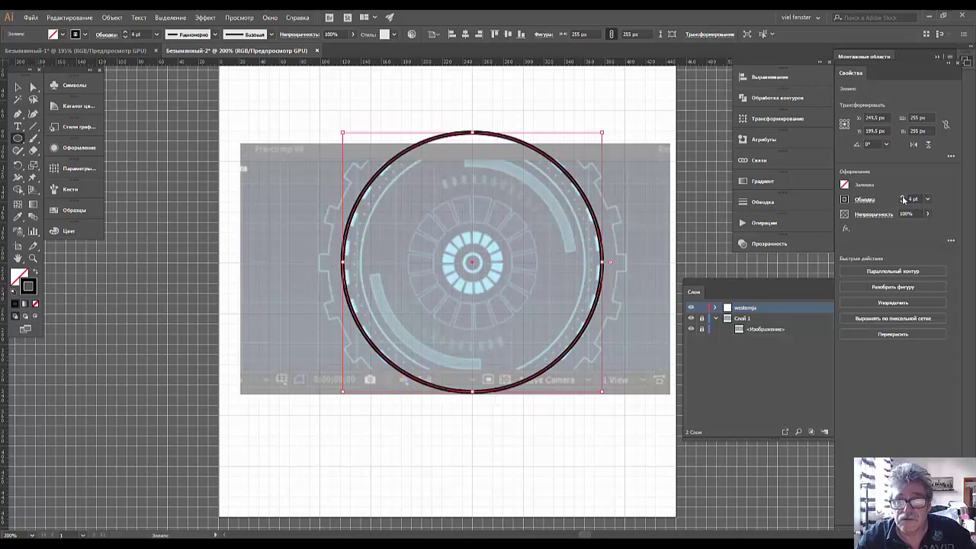
{"action": "double_click", "coordinate": [903, 196]}
{"action": "double_click", "coordinate": [903, 197]}
{"action": "triple_click", "coordinate": [903, 197]}
{"action": "double_click", "coordinate": [903, 196]}
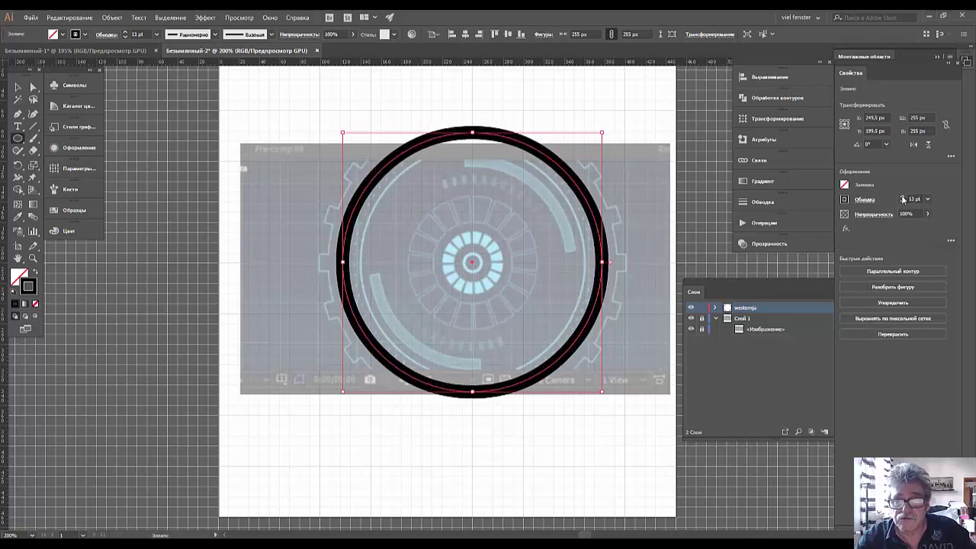
{"action": "double_click", "coordinate": [903, 196]}
{"action": "double_click", "coordinate": [903, 197]}
{"action": "double_click", "coordinate": [903, 197]}
{"action": "double_click", "coordinate": [903, 196]}
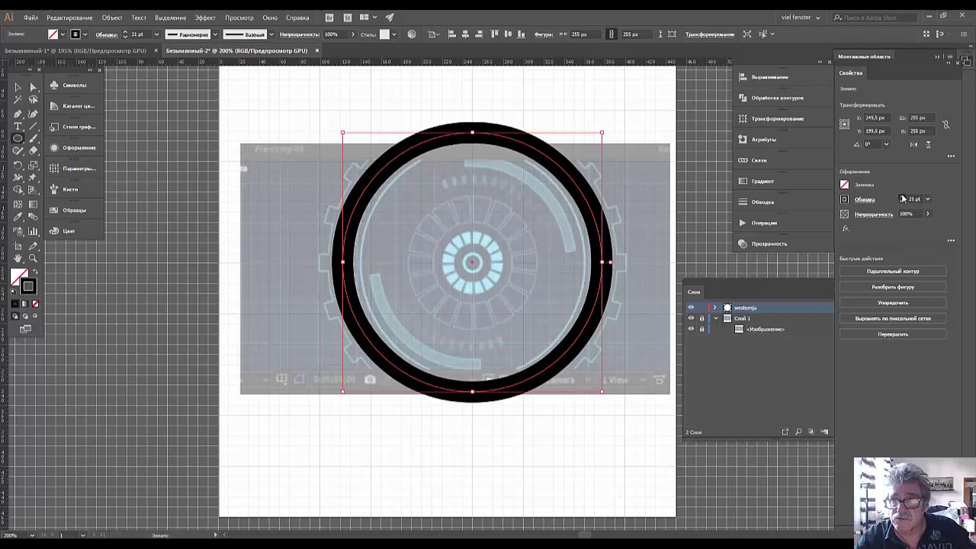
{"action": "left_click", "coordinate": [903, 197]}
{"action": "left_click", "coordinate": [900, 200]}
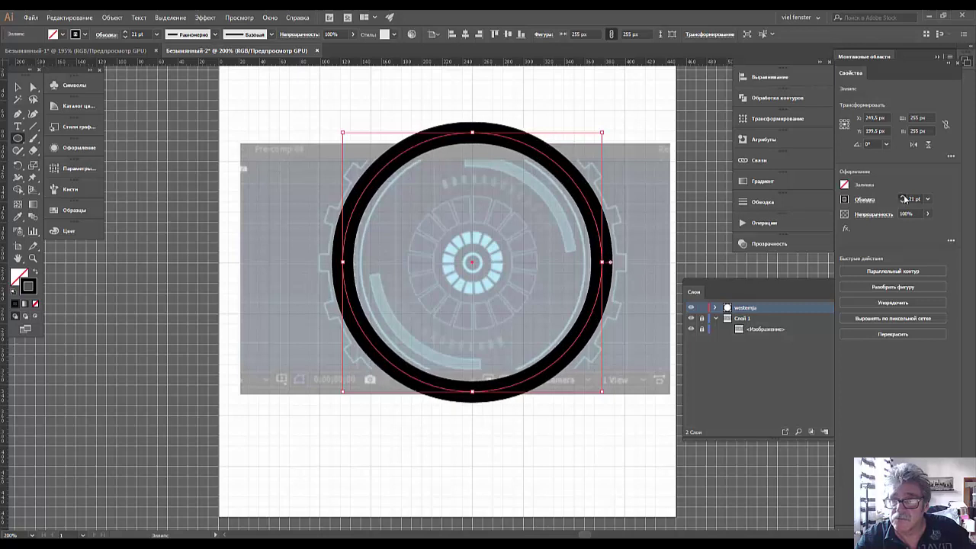
{"action": "double_click", "coordinate": [903, 197]}
{"action": "double_click", "coordinate": [903, 197]}
{"action": "double_click", "coordinate": [903, 197]}
{"action": "double_click", "coordinate": [903, 197]}
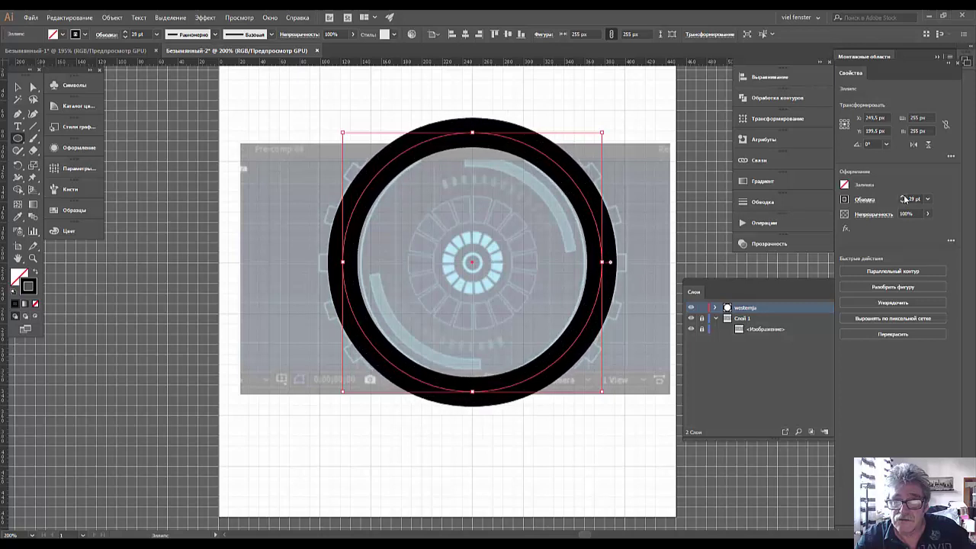
{"action": "left_click", "coordinate": [903, 197]}
{"action": "left_click", "coordinate": [903, 197]}
{"action": "left_click", "coordinate": [903, 197]}
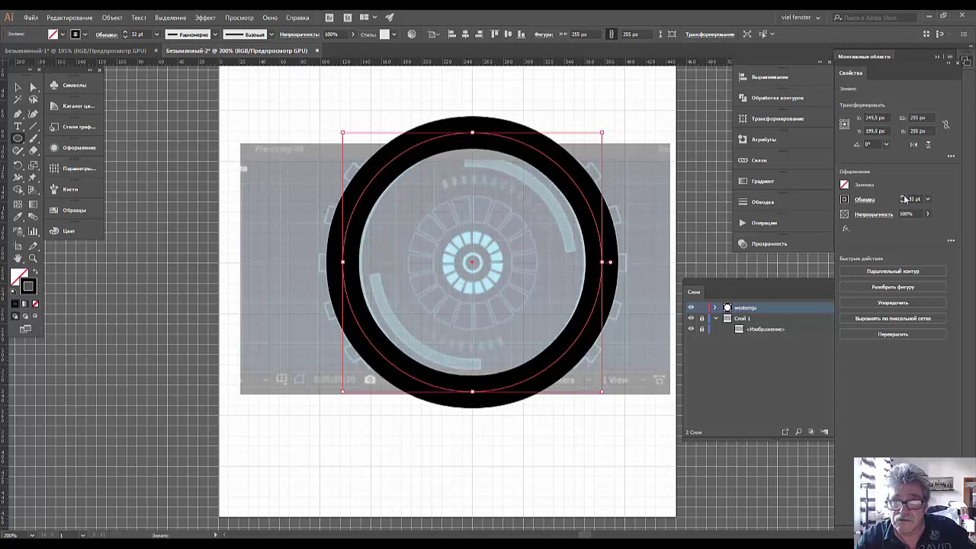
{"action": "left_click", "coordinate": [903, 197]}
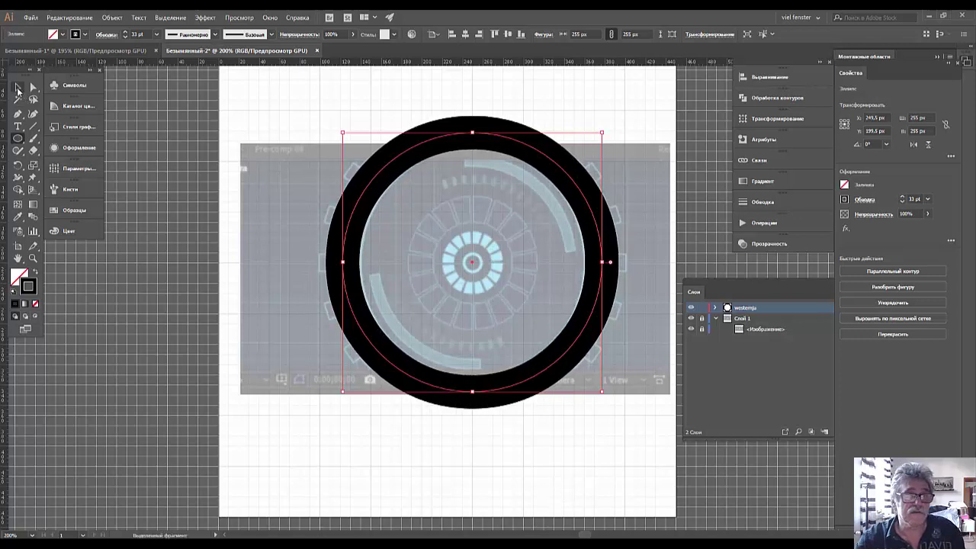
{"action": "left_click", "coordinate": [16, 88]}
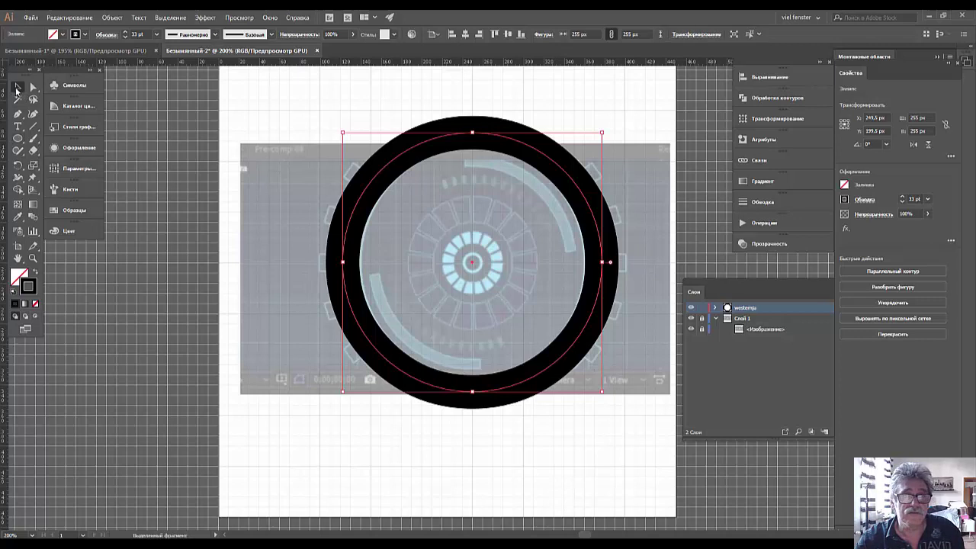
{"action": "left_click", "coordinate": [268, 194]}
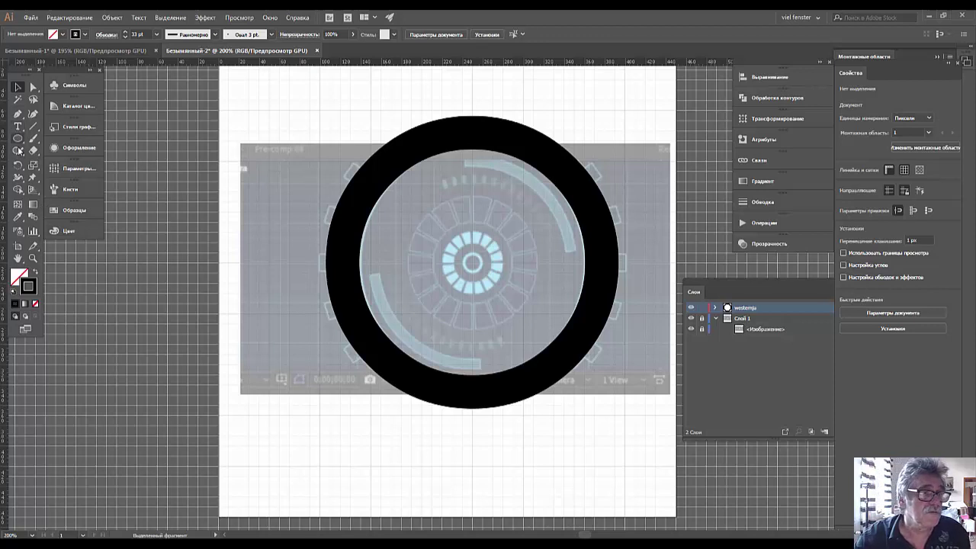
Draw a 20 × 12.5 px rectangle on the top edge of the ring.
{"action": "left_click_drag", "start_coordinate": [18, 138], "coordinate": [44, 160]}
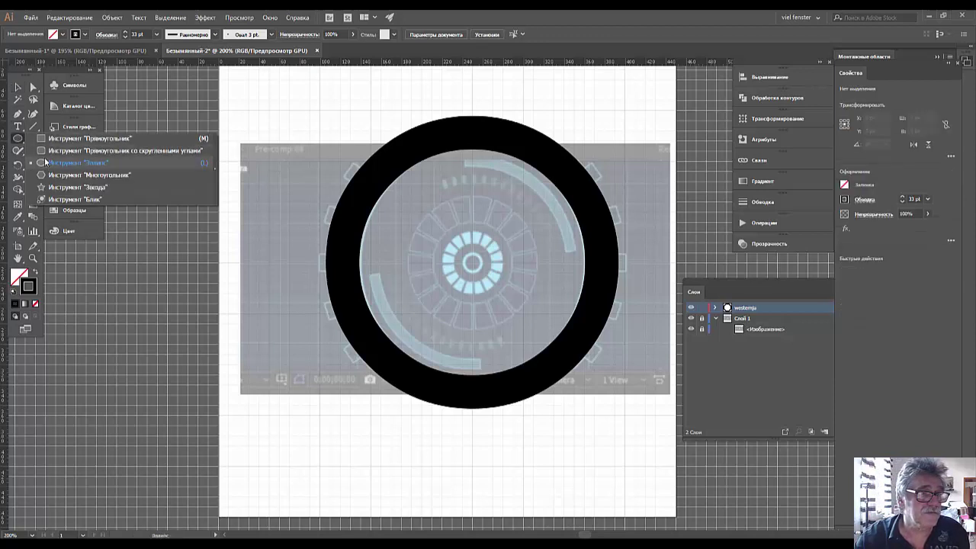
{"action": "left_click", "coordinate": [46, 139]}
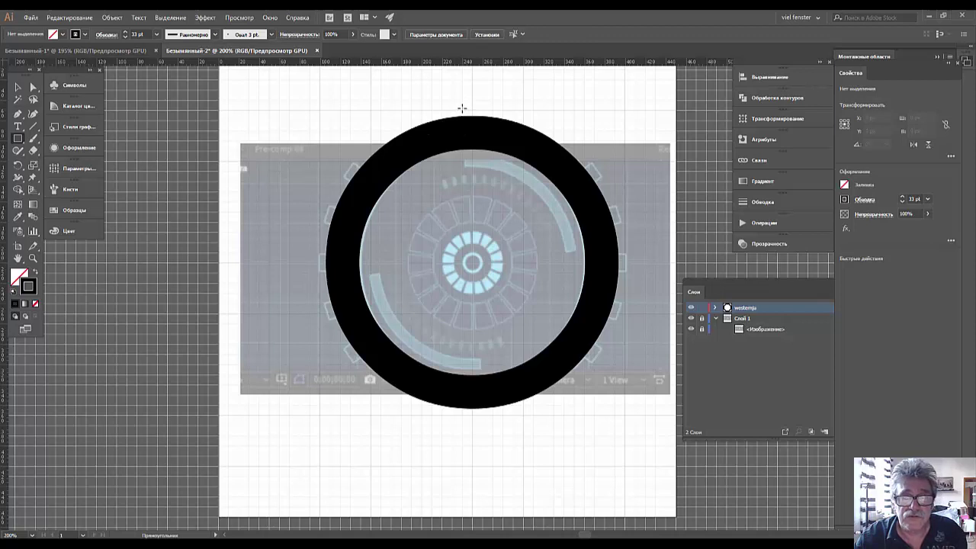
{"action": "left_click_drag", "start_coordinate": [462, 108], "coordinate": [484, 122]}
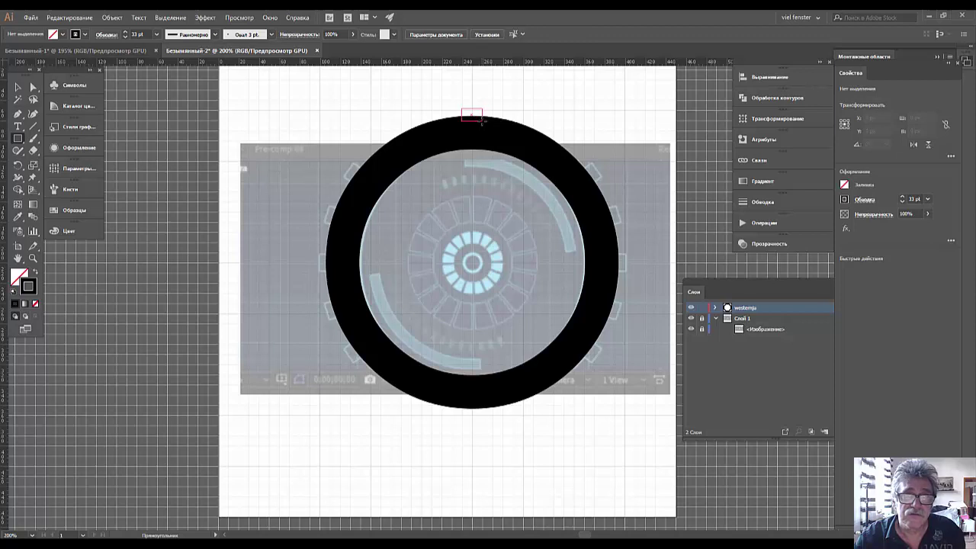
{"action": "left_click_drag", "start_coordinate": [482, 120], "coordinate": [482, 122]}
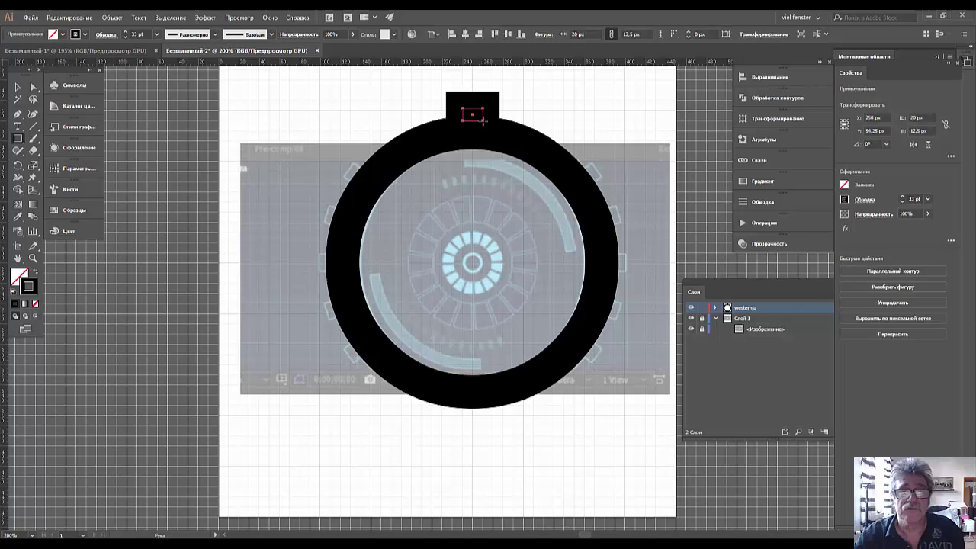
Give the small rectangle no stroke and a solid 000000 black fill.
{"action": "left_click", "coordinate": [35, 305]}
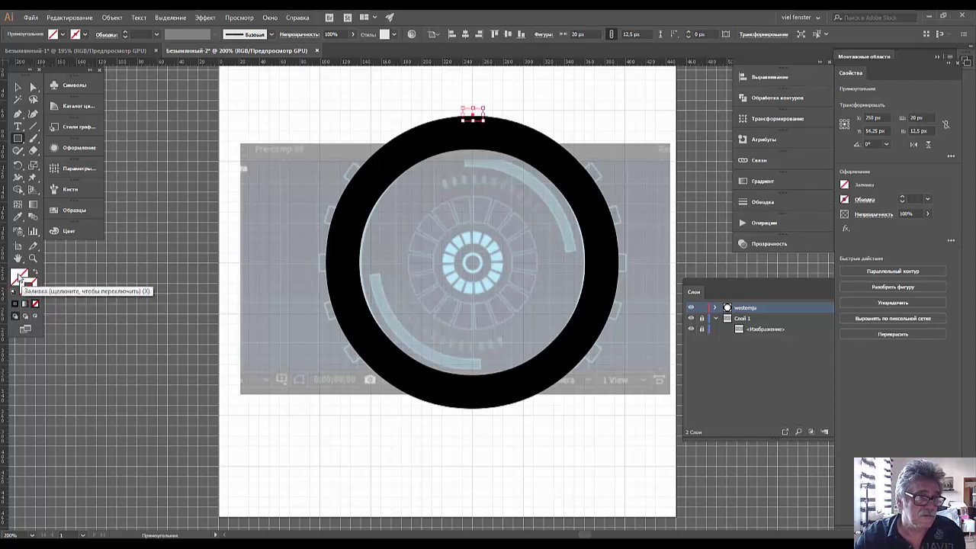
{"action": "double_click", "coordinate": [20, 277]}
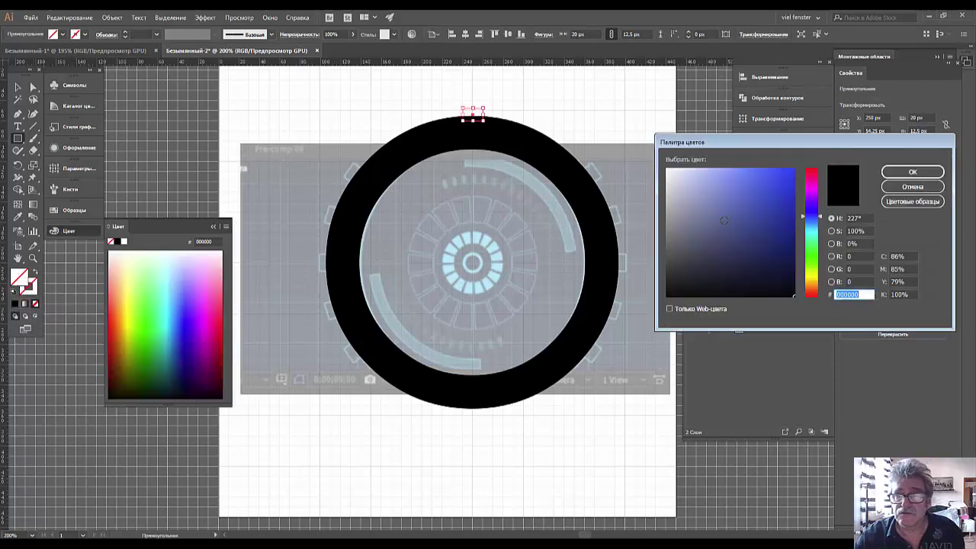
{"action": "left_click_drag", "start_coordinate": [724, 220], "coordinate": [646, 309]}
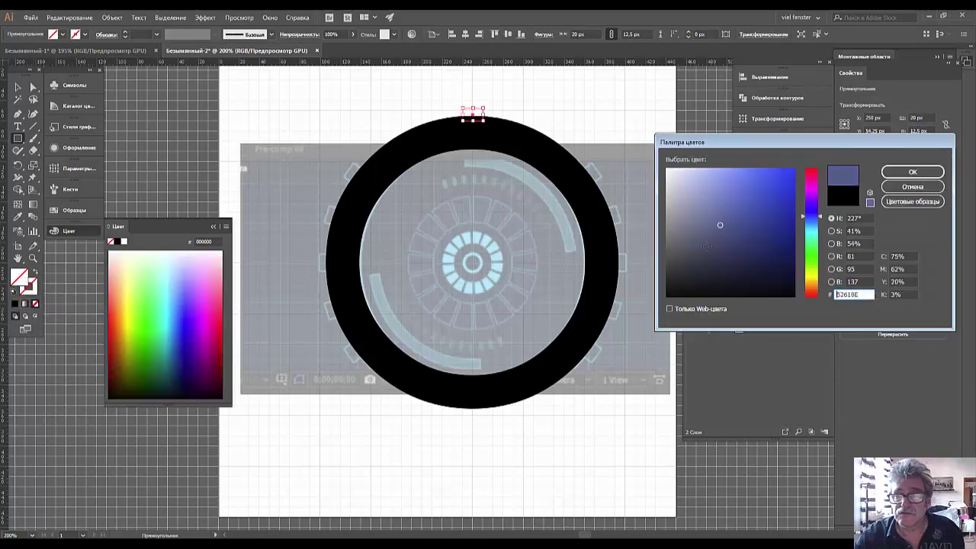
{"action": "left_click", "coordinate": [900, 175]}
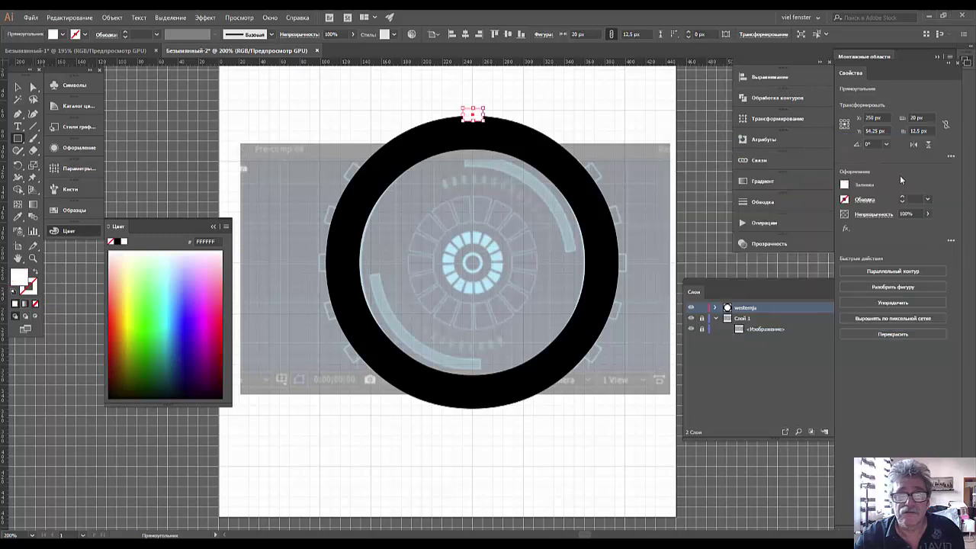
{"action": "double_click", "coordinate": [23, 276]}
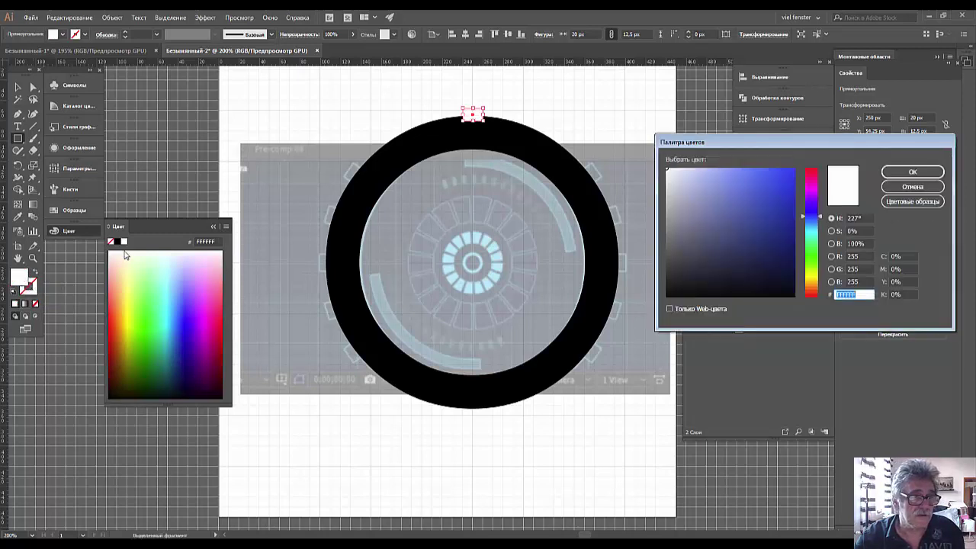
{"action": "type", "text": "000000"}
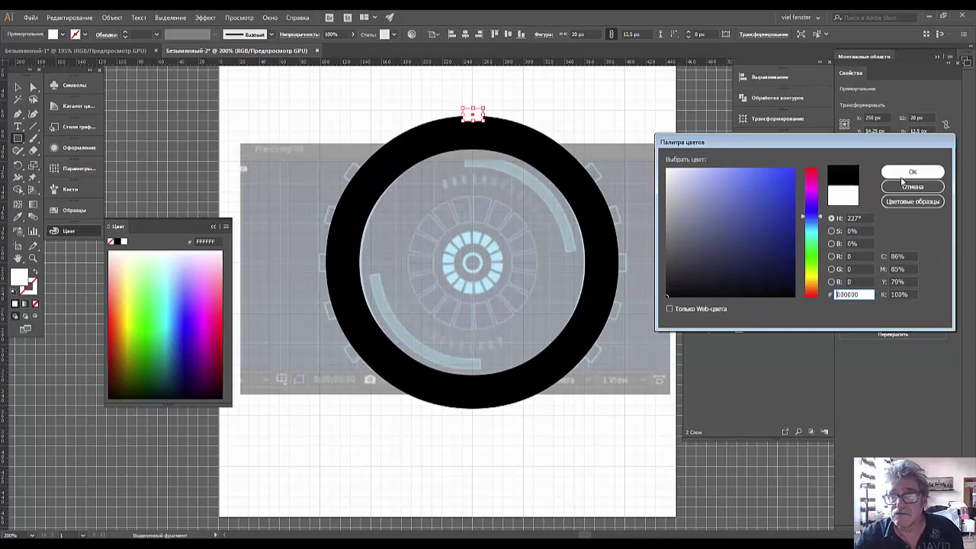
{"action": "left_click", "coordinate": [907, 173]}
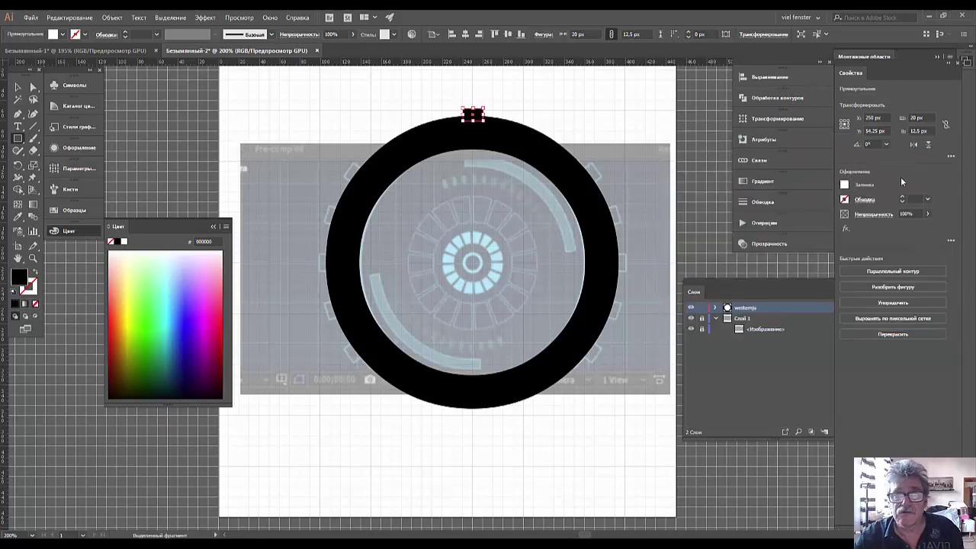
Close the floating Color panel and bring up the Rotate tool group.
{"action": "left_click", "coordinate": [214, 228]}
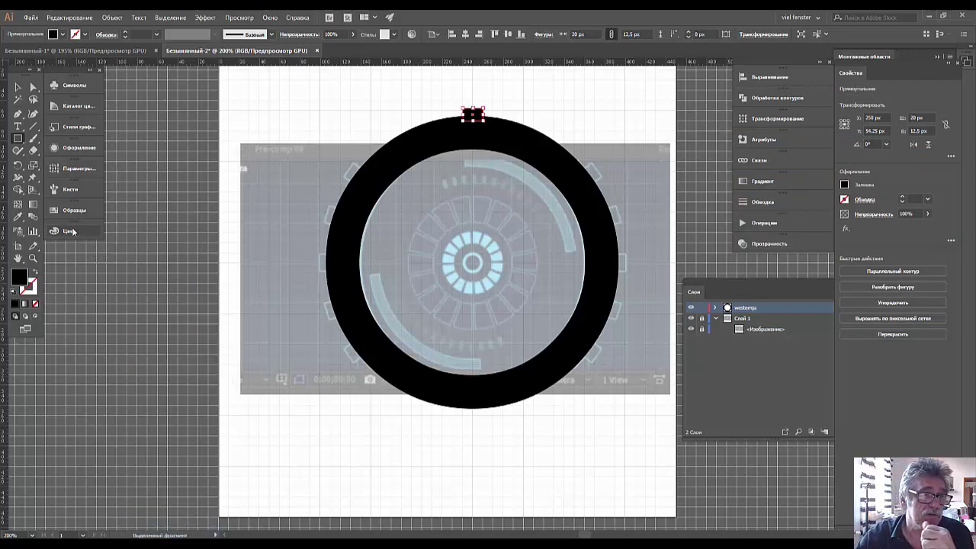
{"action": "mouse_move", "coordinate": [68, 231]}
{"action": "left_mouse_down"}
{"action": "mouse_move", "coordinate": [47, 364]}
{"action": "mouse_move", "coordinate": [45, 342]}
{"action": "left_mouse_up"}
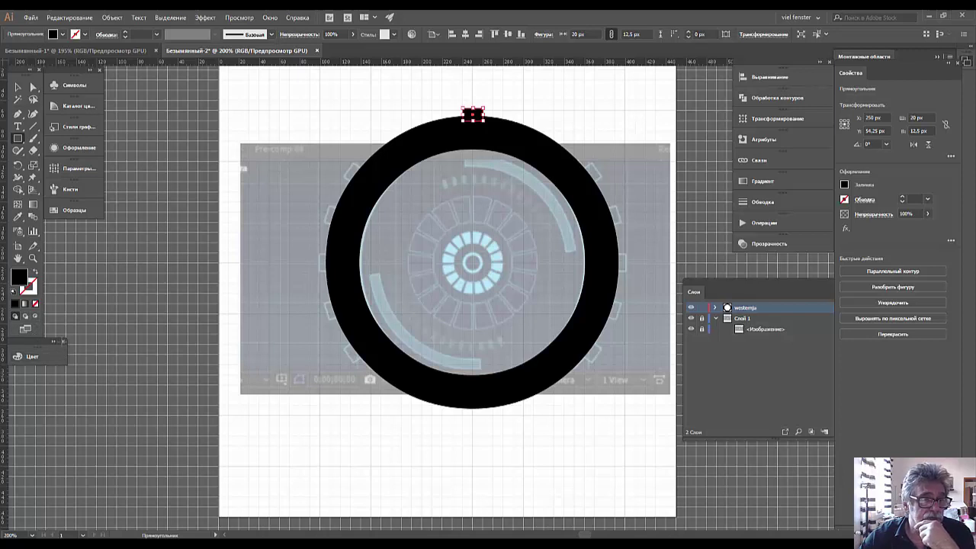
{"action": "left_click", "coordinate": [63, 341]}
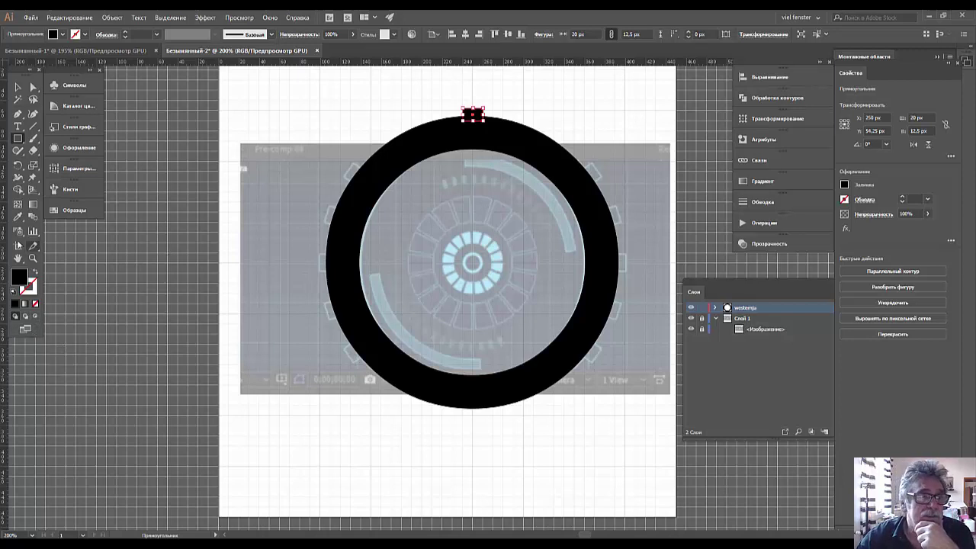
{"action": "left_click", "coordinate": [16, 166]}
{"action": "left_click_drag", "start_coordinate": [17, 167], "coordinate": [54, 169]}
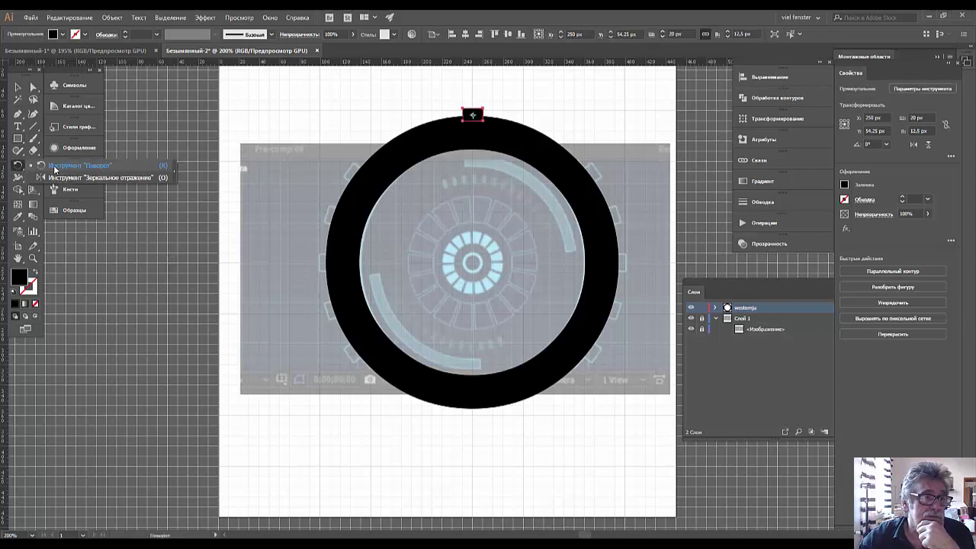
Rotate a copy of the tooth 30° (360/12) around the ring's centre.
{"action": "left_click", "coordinate": [54, 165]}
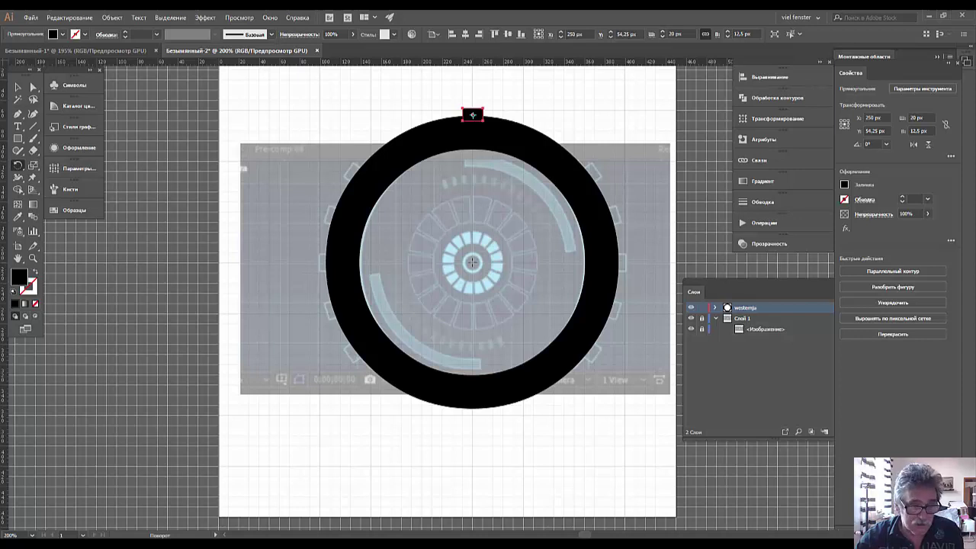
{"action": "left_click", "coordinate": [473, 263], "text": "alt"}
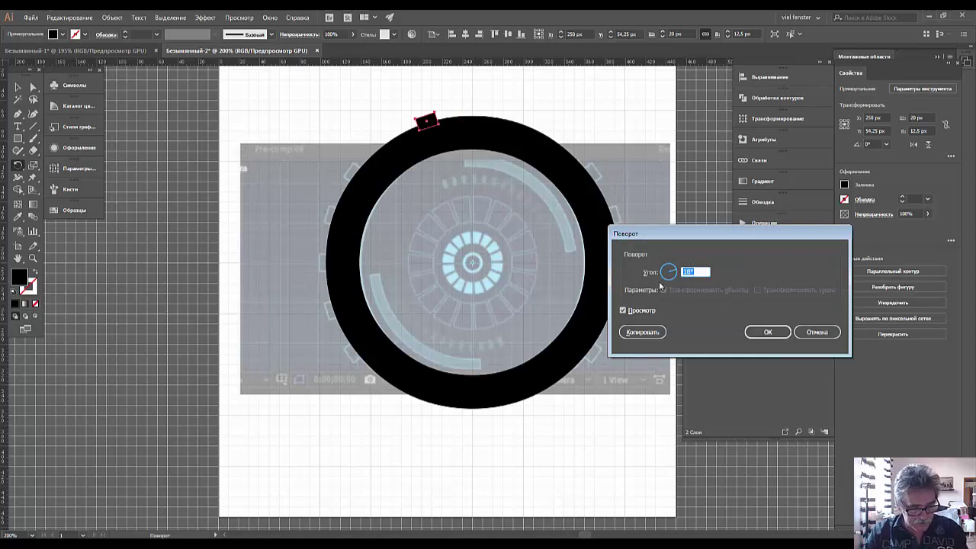
{"action": "type", "text": "360"}
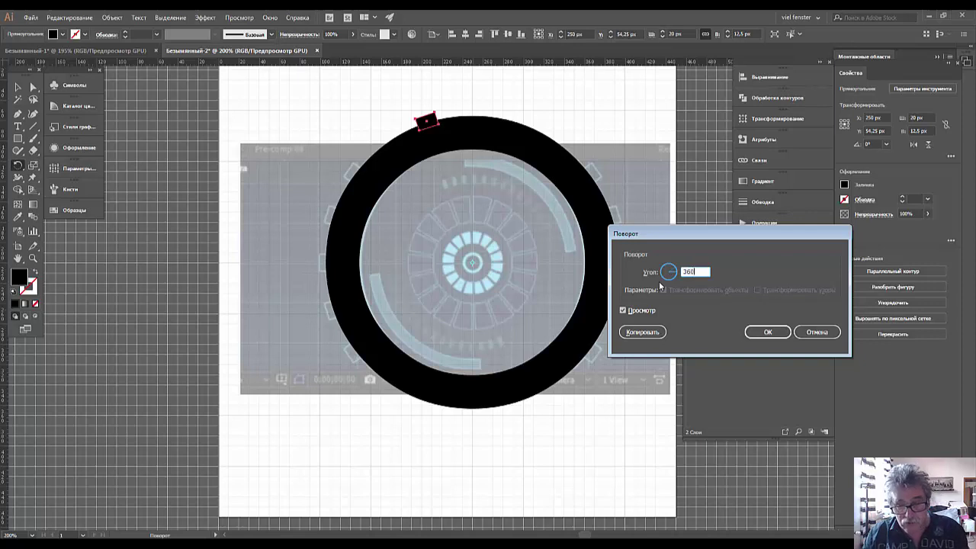
{"action": "type", "text": "/"}
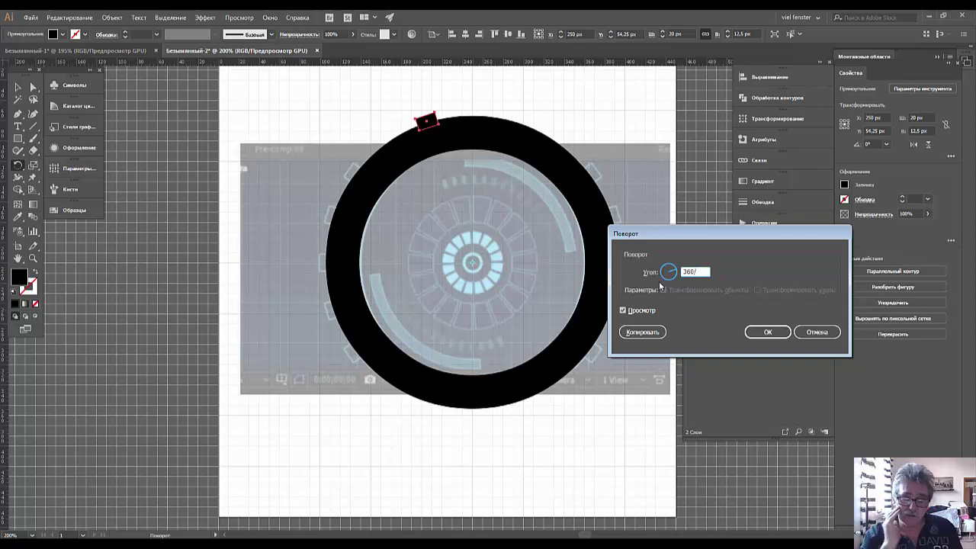
{"action": "type", "text": "12"}
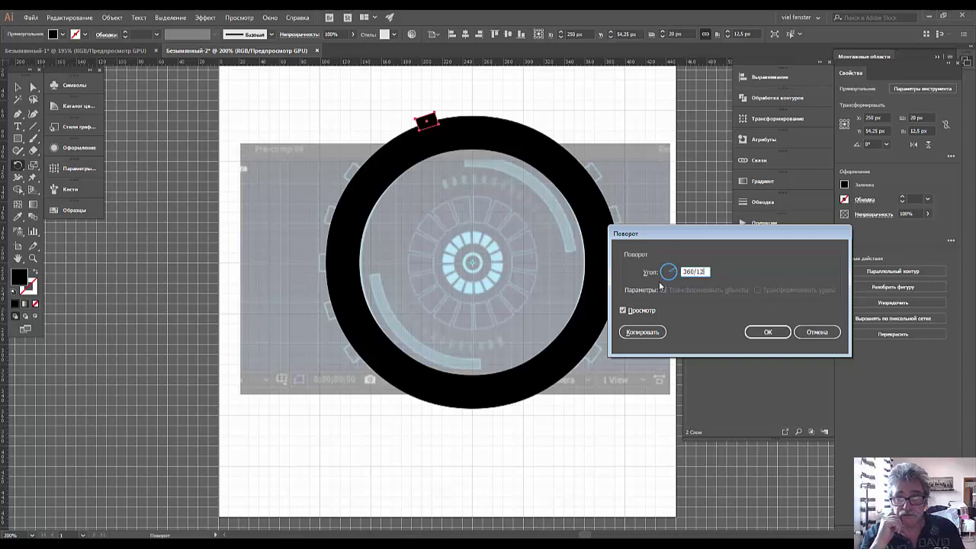
{"action": "left_click", "coordinate": [643, 332]}
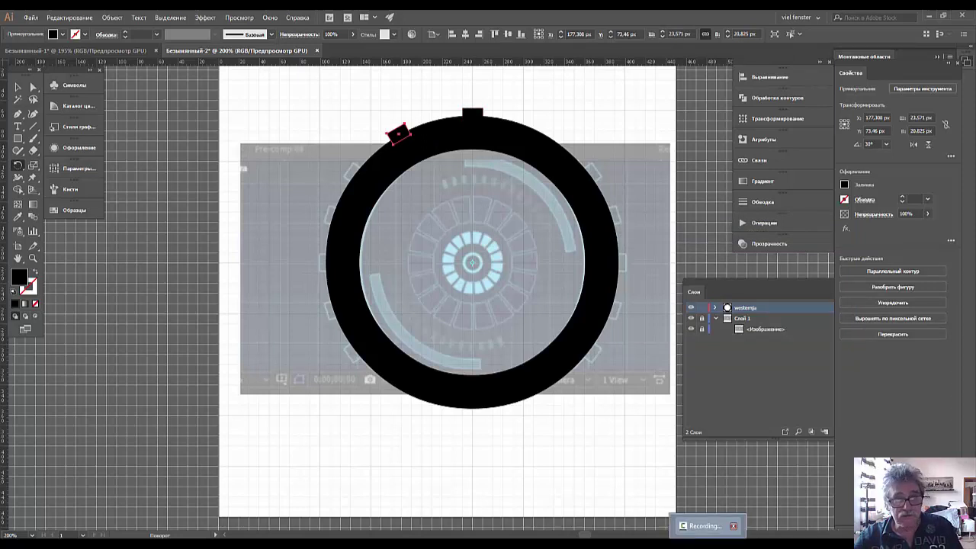
Repeat the rotated tooth copy three more times around the ring.
{"action": "key", "text": "ctrl+d"}
{"action": "key", "text": "ctrl+d"}
{"action": "key", "text": "ctrl+d"}
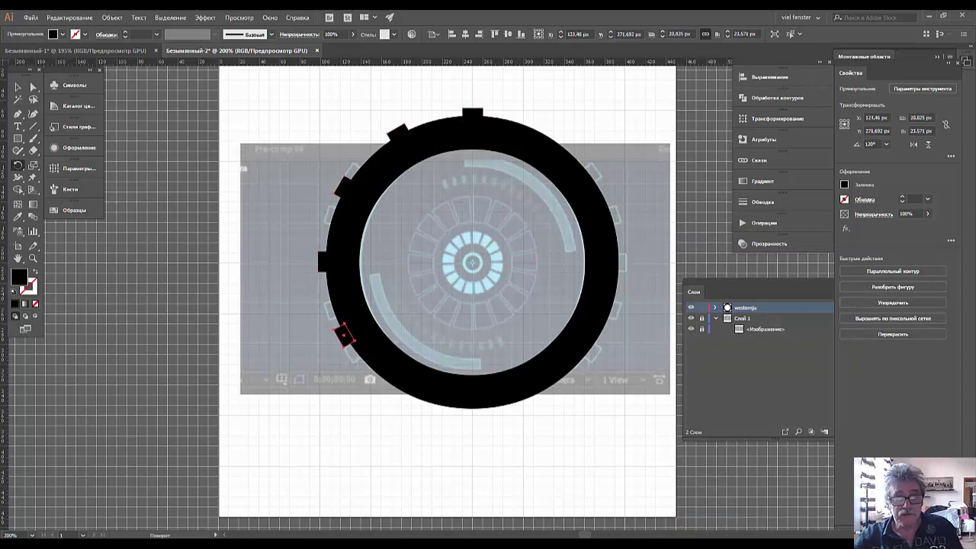
{"action": "key", "text": "ctrl+d"}
{"action": "key", "text": "ctrl+d"}
{"action": "key", "text": "ctrl+d"}
{"action": "key", "text": "ctrl+d"}
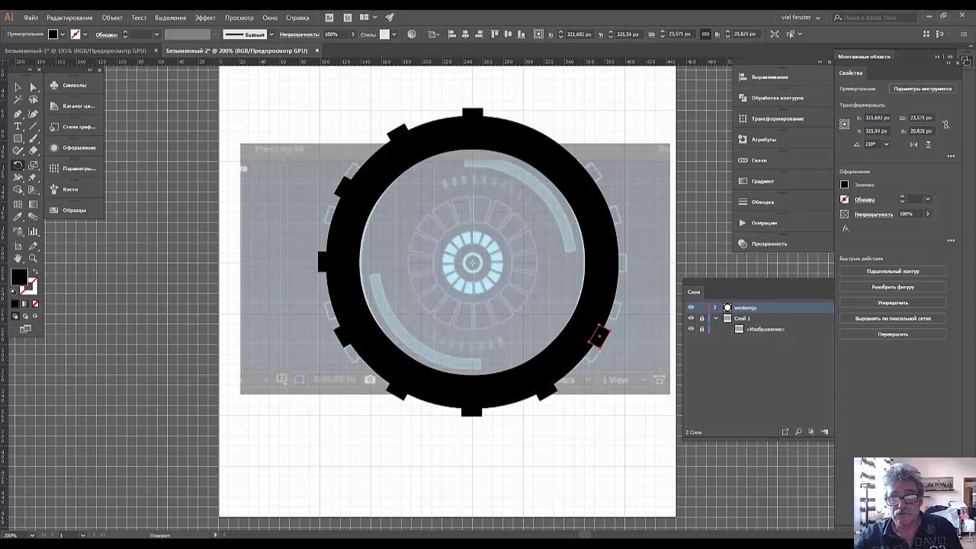
{"action": "key", "text": "ctrl+d"}
{"action": "key", "text": "ctrl+d"}
{"action": "key", "text": "ctrl+d"}
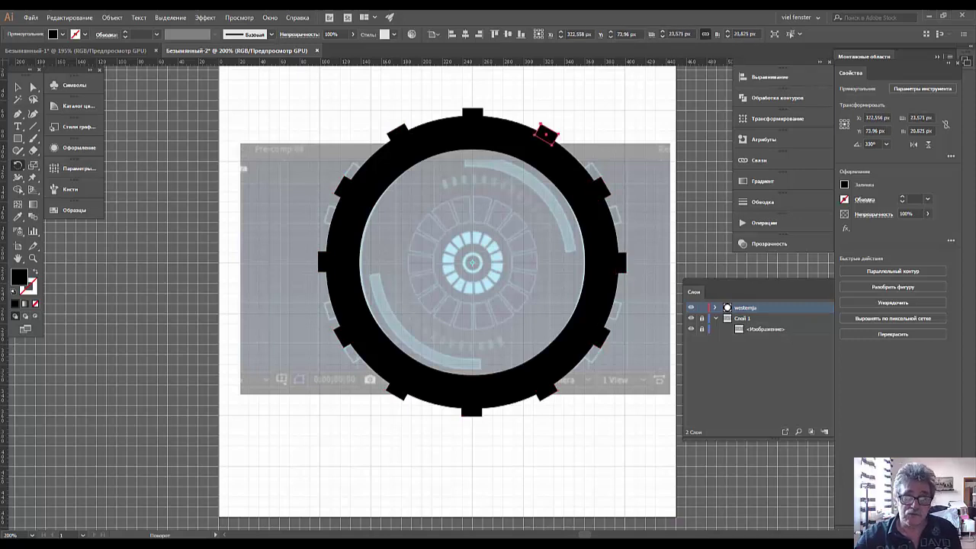
Reopen the Rotate options and apply a 360° rotation to the tooth.
{"action": "key", "text": "v"}
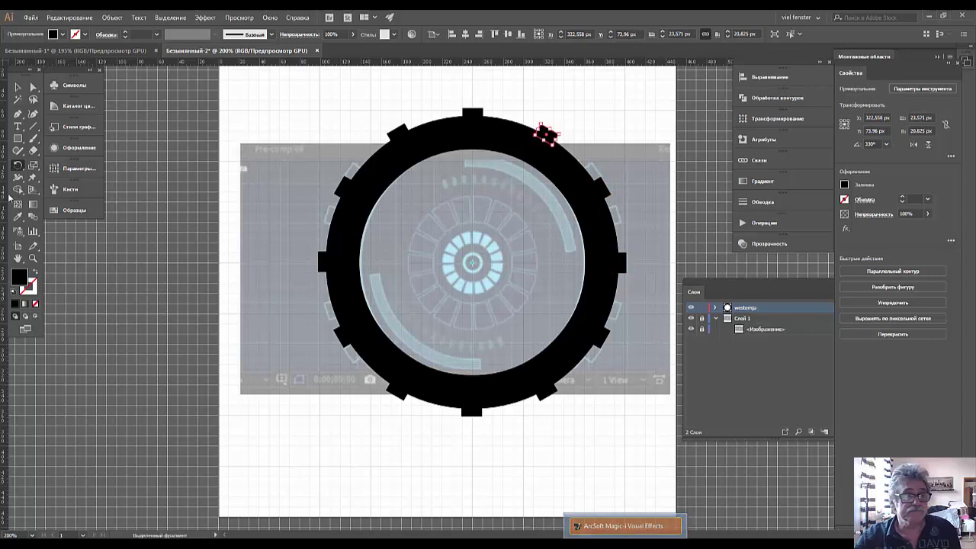
{"action": "double_click", "coordinate": [19, 165]}
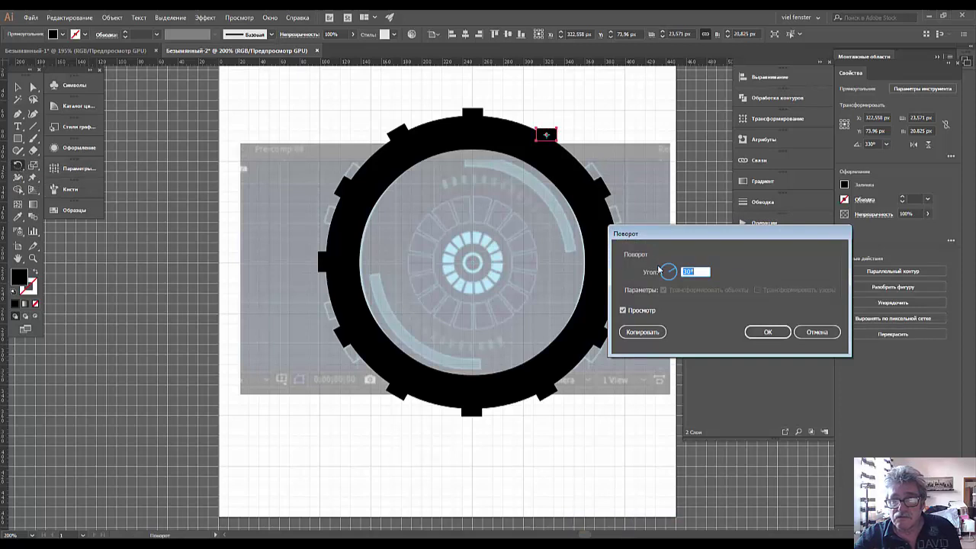
{"action": "left_click", "coordinate": [683, 271]}
{"action": "double_click", "coordinate": [683, 271]}
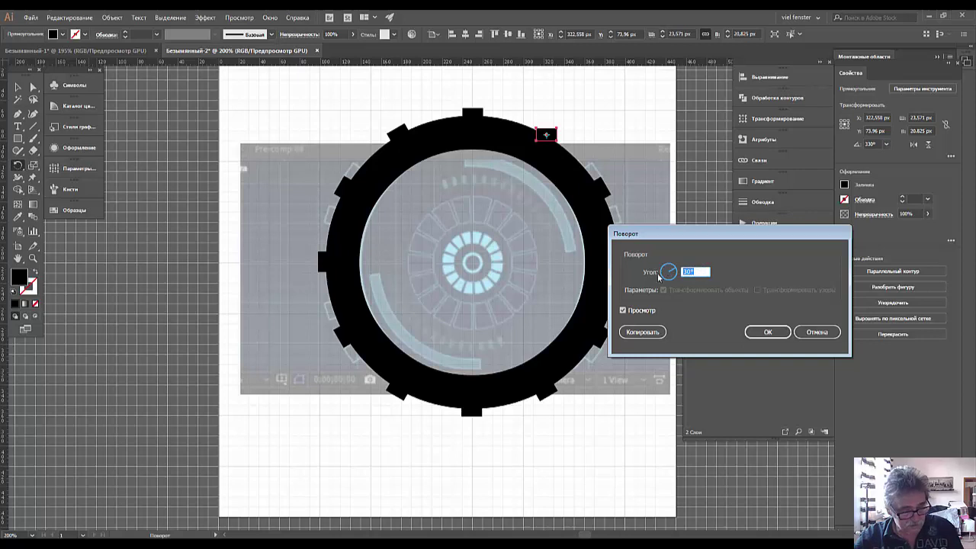
{"action": "type", "text": "360"}
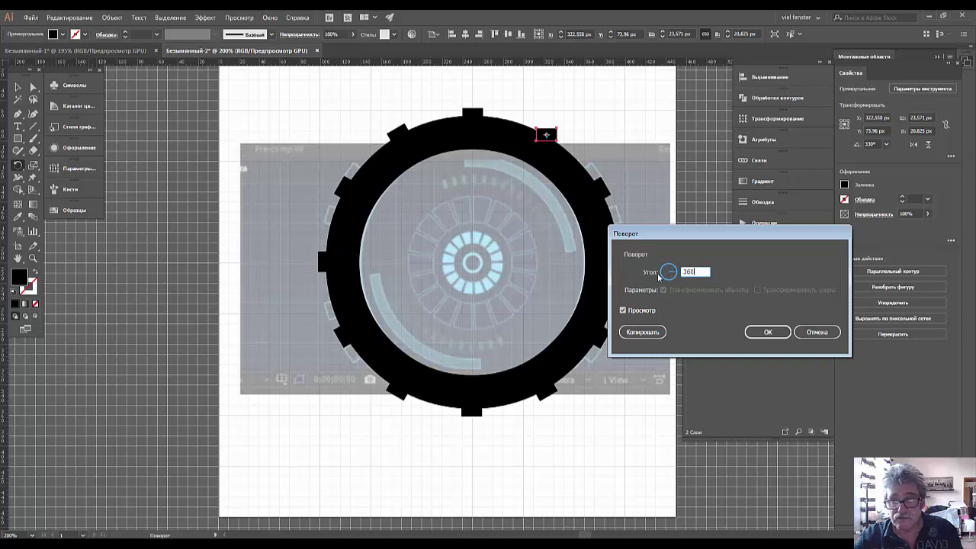
{"action": "left_click", "coordinate": [817, 332]}
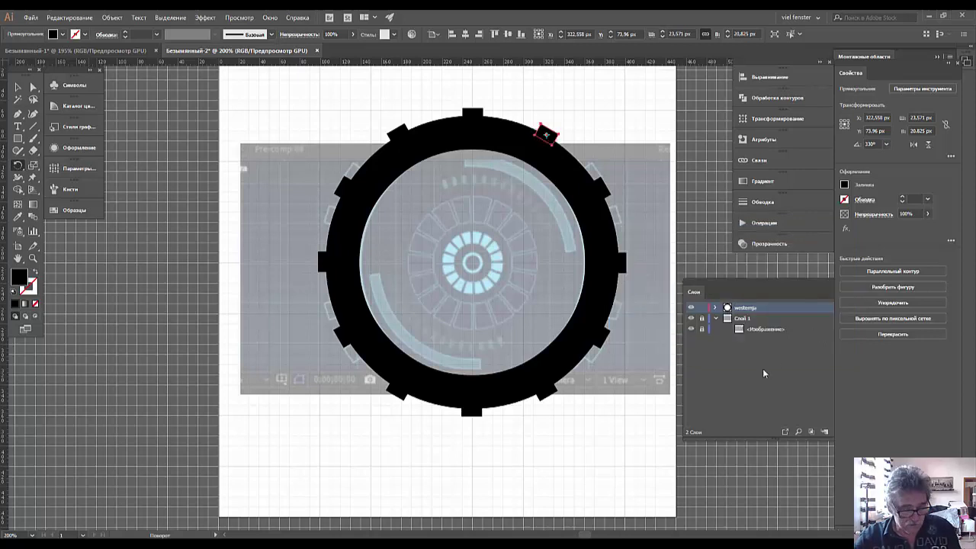
Undo three times to remove the extra tooth copies.
{"action": "key", "text": "ctrl+z"}
{"action": "key", "text": "ctrl+z"}
{"action": "key", "text": "ctrl+z"}
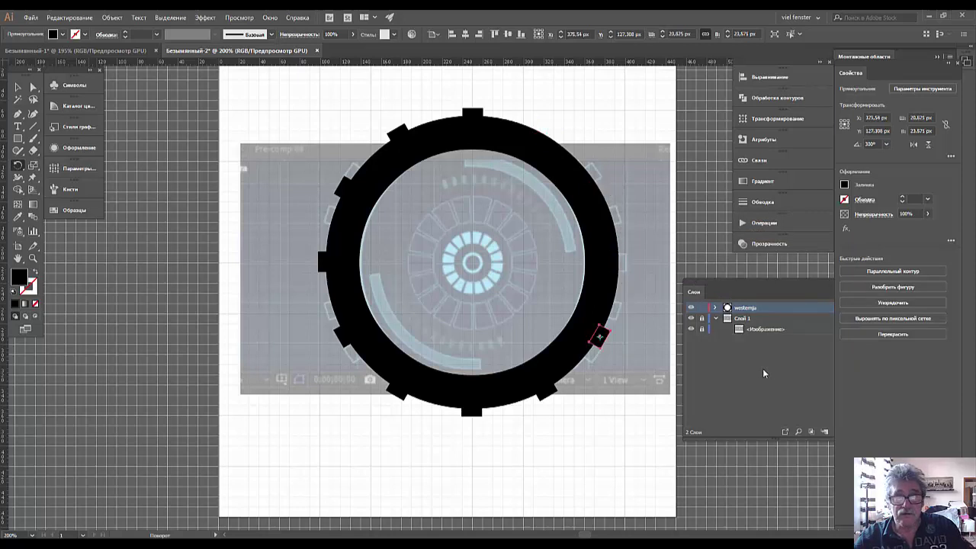
{"action": "key", "text": "ctrl+z"}
{"action": "key", "text": "ctrl+z"}
{"action": "key", "text": "ctrl+z"}
{"action": "key", "text": "ctrl+z"}
{"action": "key", "text": "ctrl+z"}
{"action": "key", "text": "ctrl+z"}
{"action": "key", "text": "ctrl+z"}
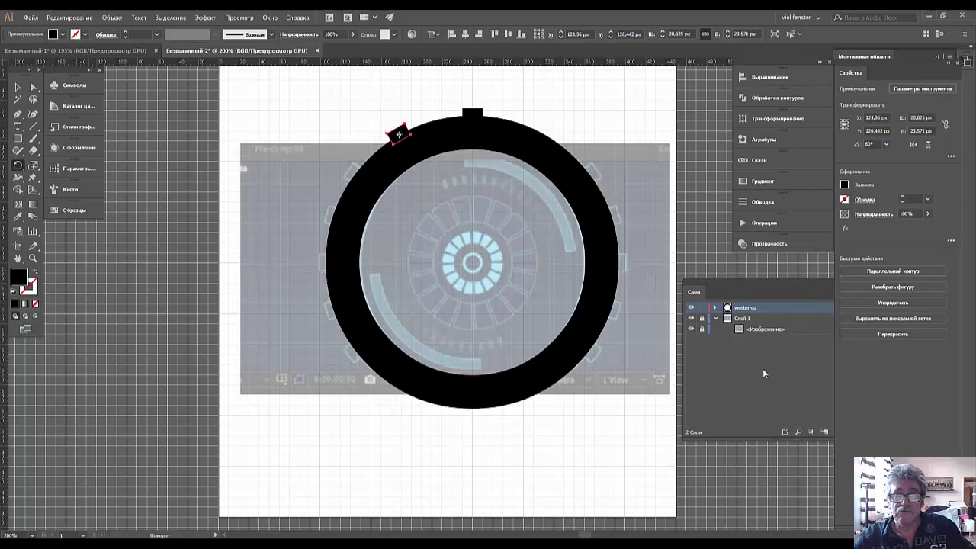
{"action": "key", "text": "ctrl+z"}
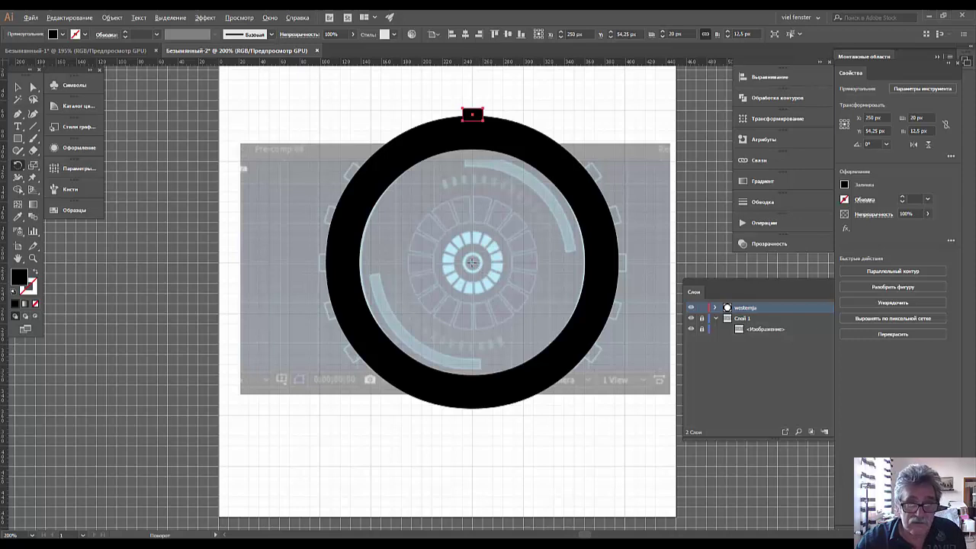
Rotate-copy the top tooth rectangle in 20° steps, repeating the copy four more times around the ring.
{"action": "left_click", "coordinate": [472, 262], "text": "alt"}
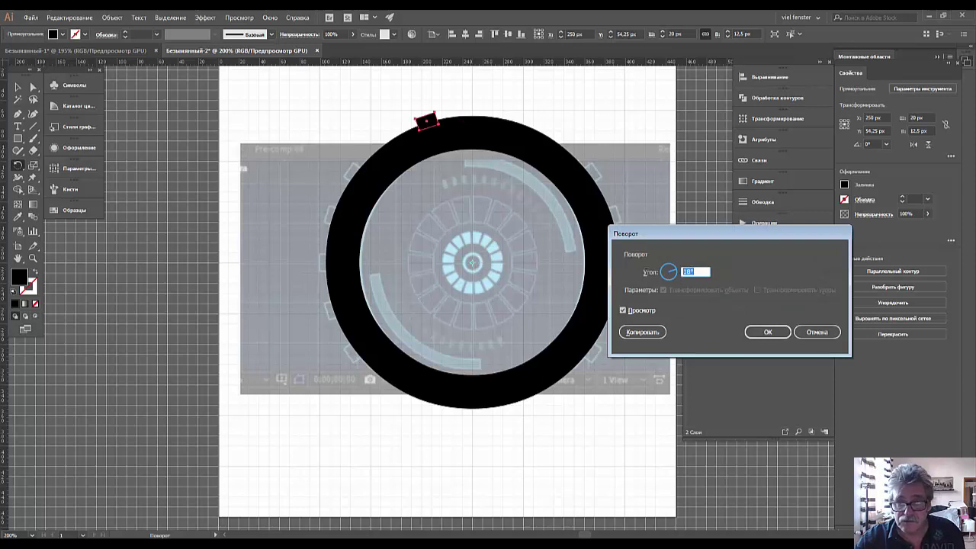
{"action": "type", "text": "360"}
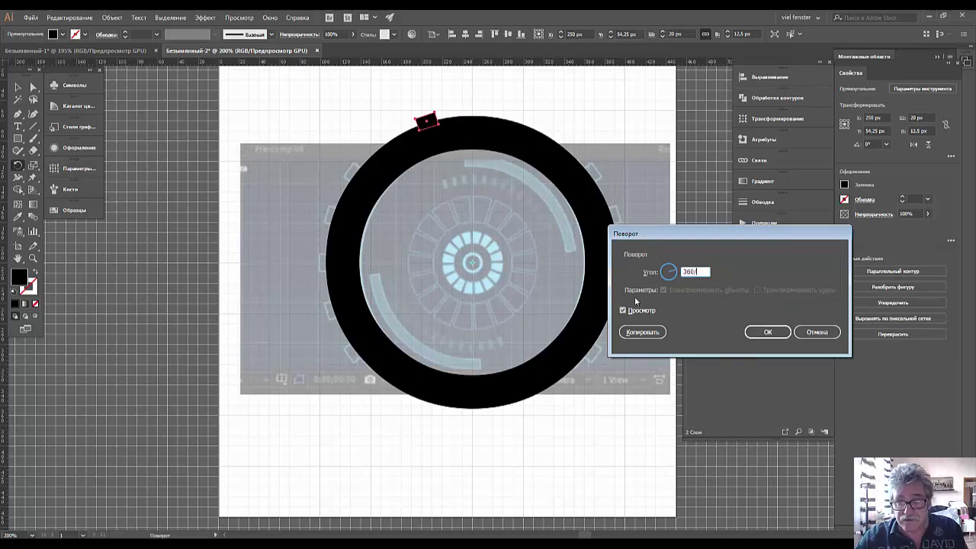
{"action": "type", "text": "/10"}
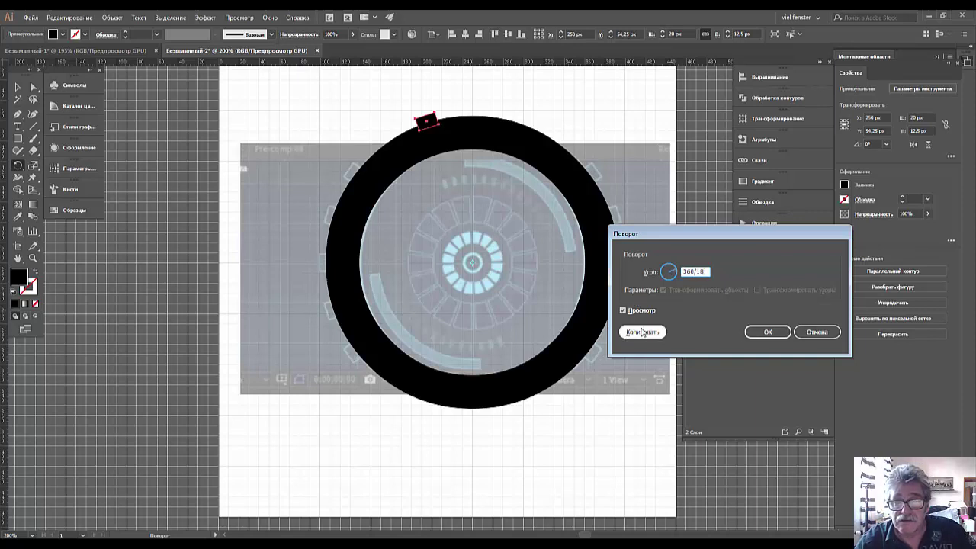
{"action": "left_click", "coordinate": [642, 333]}
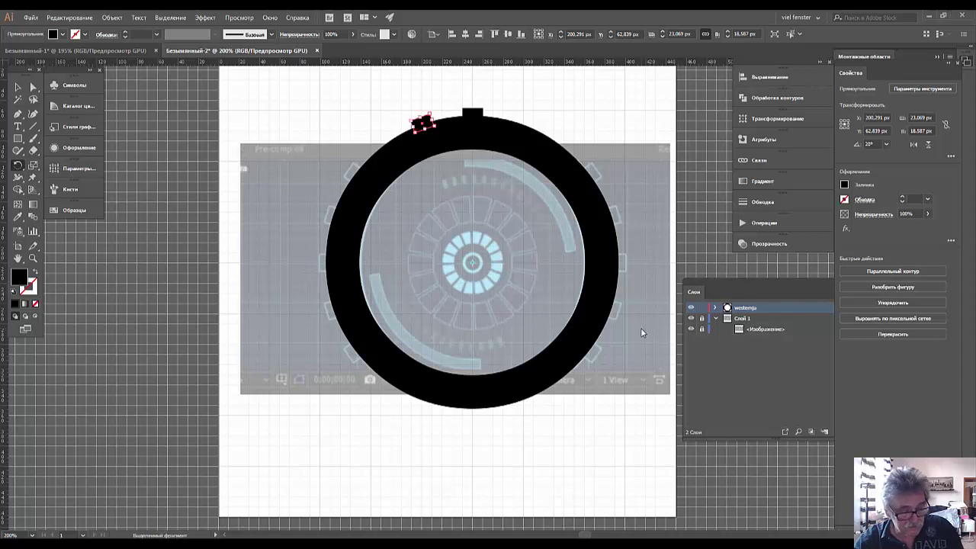
{"action": "key", "text": "ctrl+d"}
{"action": "key", "text": "ctrl+d"}
{"action": "key", "text": "ctrl+d"}
{"action": "key", "text": "ctrl+d"}
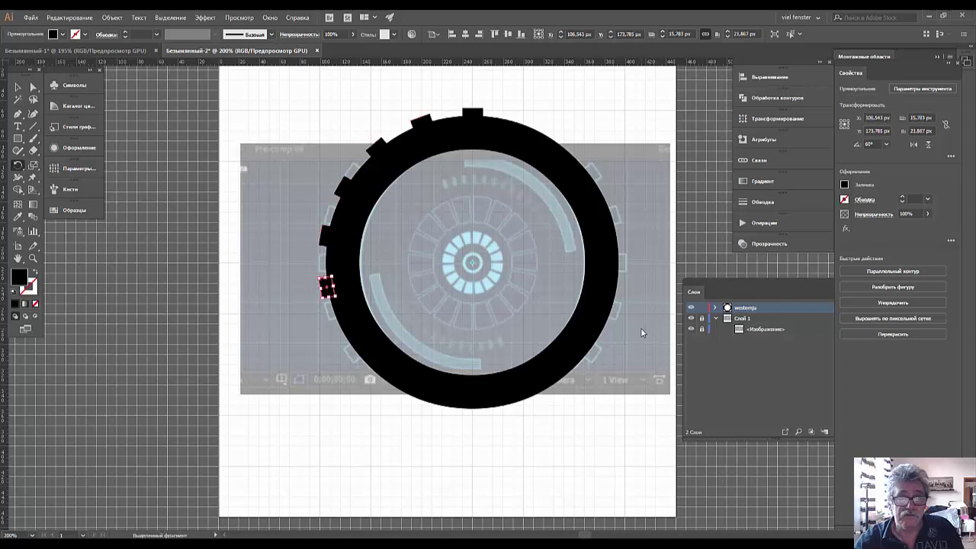
{"action": "key", "text": "ctrl+d"}
{"action": "key", "text": "ctrl+d"}
{"action": "key", "text": "ctrl+d"}
{"action": "key", "text": "ctrl+d"}
{"action": "key", "text": "ctrl+d"}
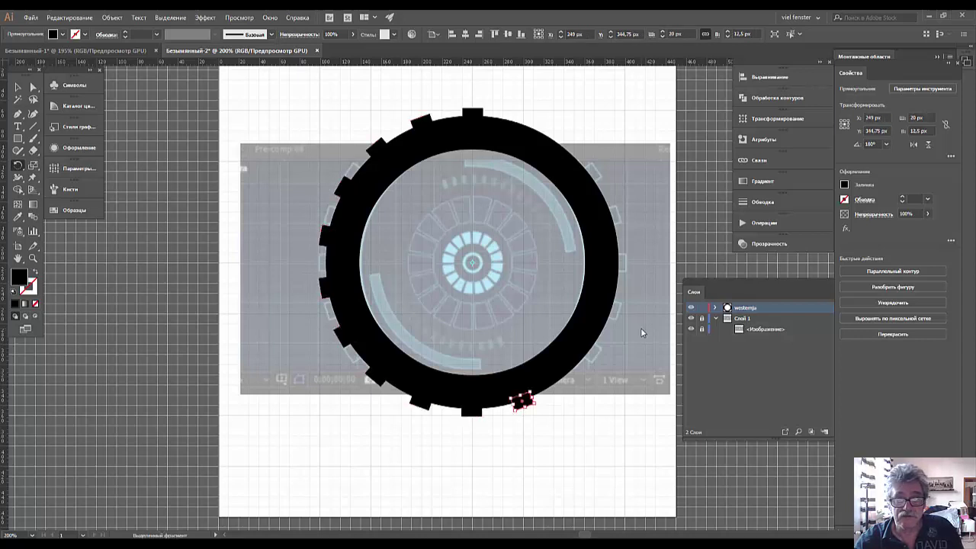
{"action": "key", "text": "ctrl+d"}
{"action": "key", "text": "ctrl+d"}
{"action": "key", "text": "ctrl+d"}
{"action": "key", "text": "ctrl+d"}
{"action": "key", "text": "ctrl+d"}
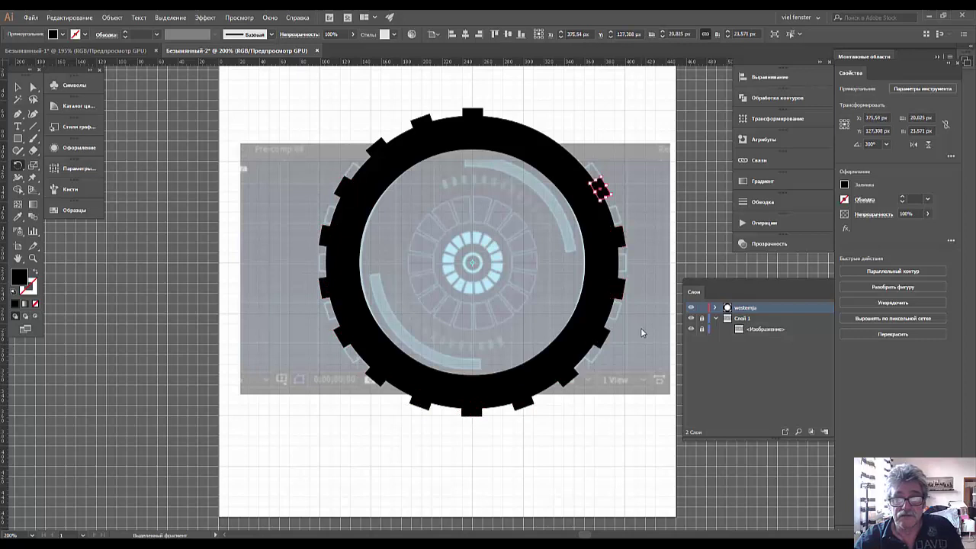
{"action": "key", "text": "ctrl+d"}
{"action": "key", "text": "ctrl+d"}
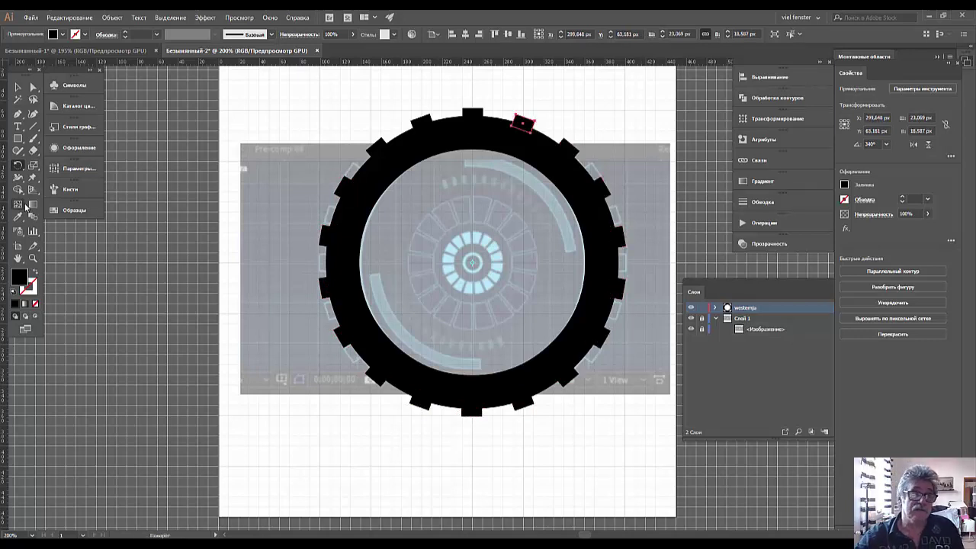
Expand the ring and all its teeth, fill and stroke, and unite them with Pathfinder.
{"action": "left_click", "coordinate": [19, 87]}
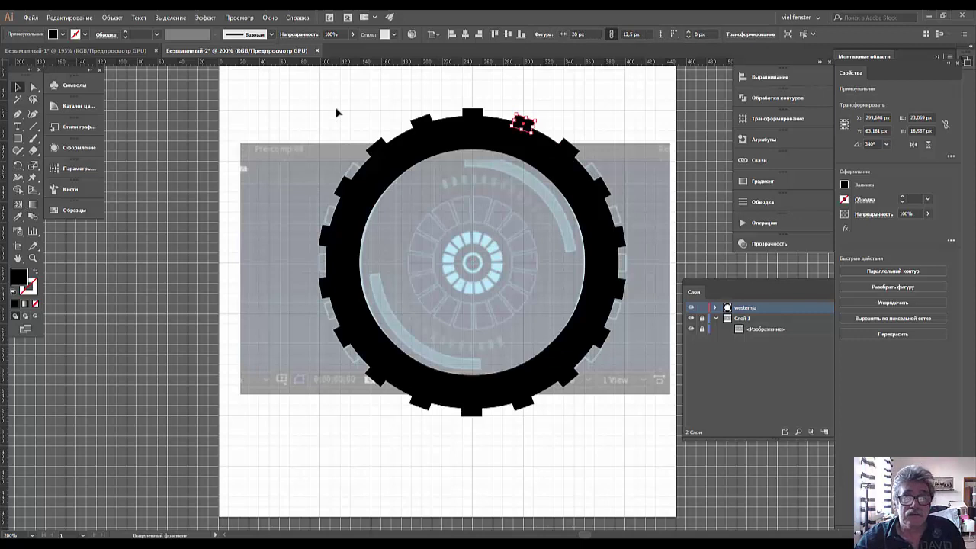
{"action": "left_click_drag", "start_coordinate": [302, 99], "coordinate": [639, 438]}
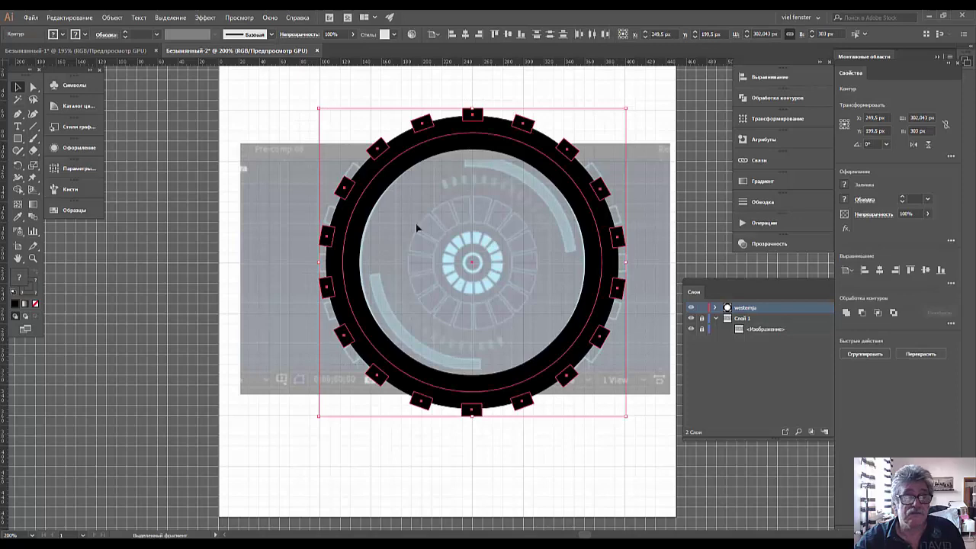
{"action": "left_click", "coordinate": [112, 17]}
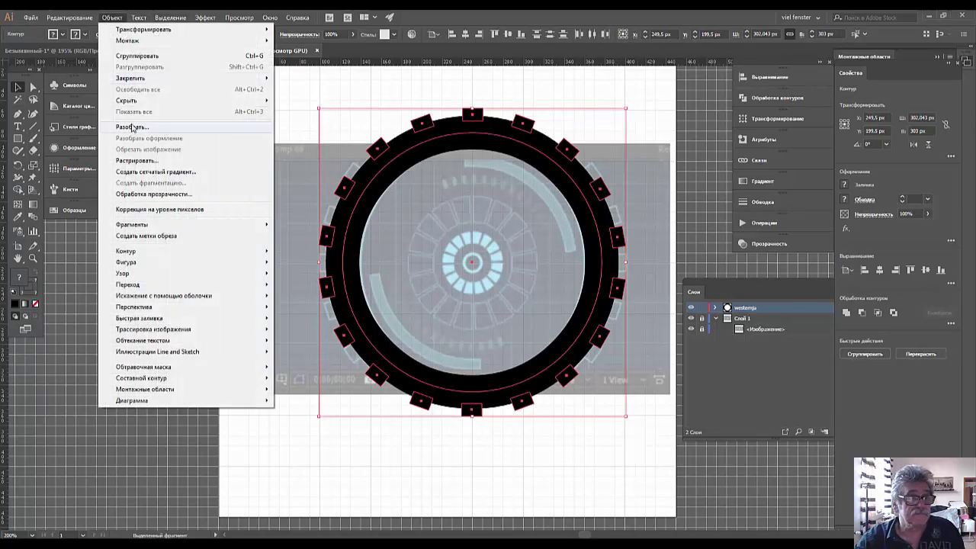
{"action": "left_click", "coordinate": [131, 128]}
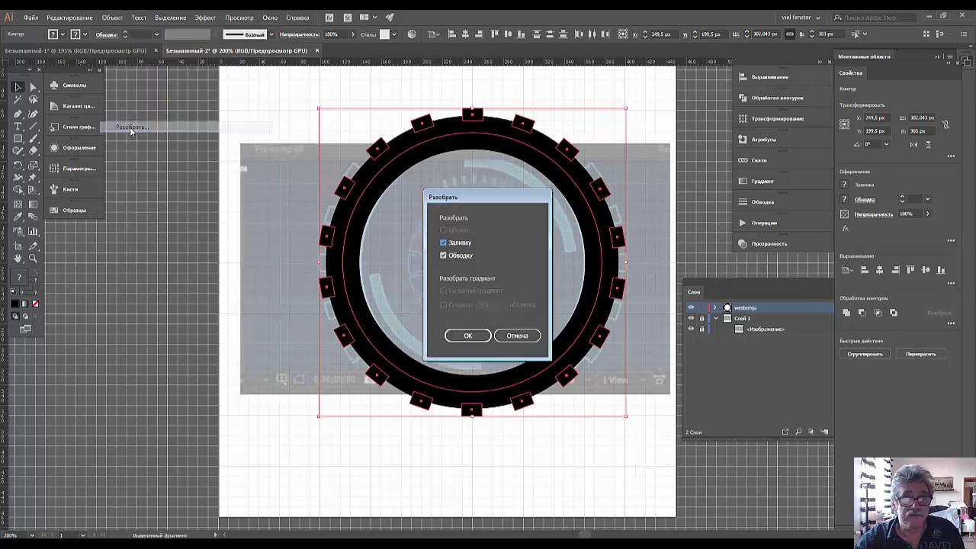
{"action": "left_click", "coordinate": [467, 336]}
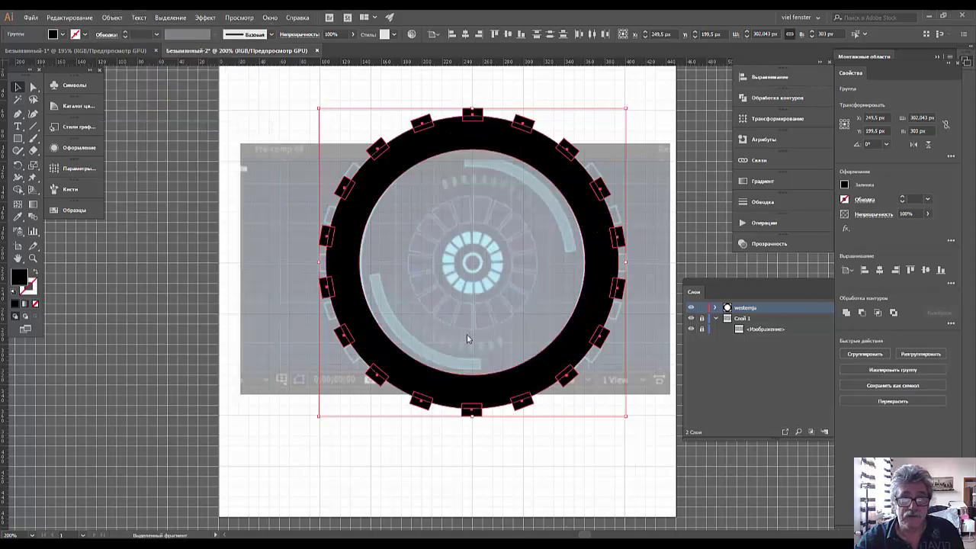
{"action": "left_click", "coordinate": [752, 99]}
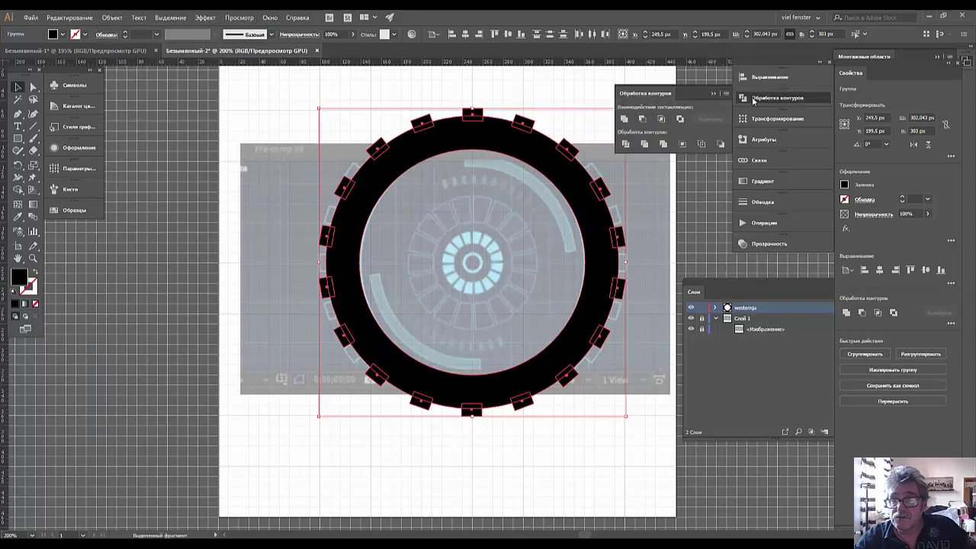
{"action": "left_click", "coordinate": [624, 121]}
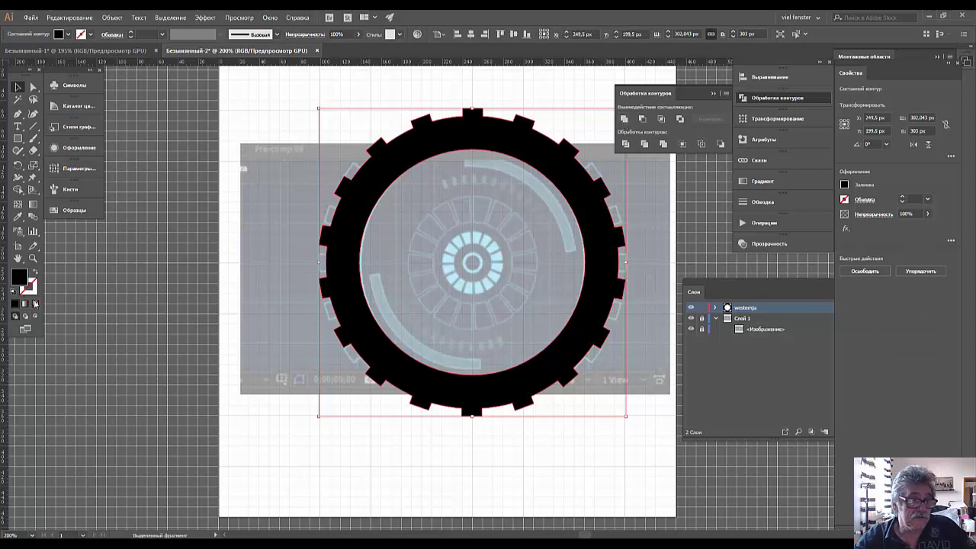
Remove the gear's fill, give it a black 2 pt stroke, and deselect it.
{"action": "left_click", "coordinate": [35, 304]}
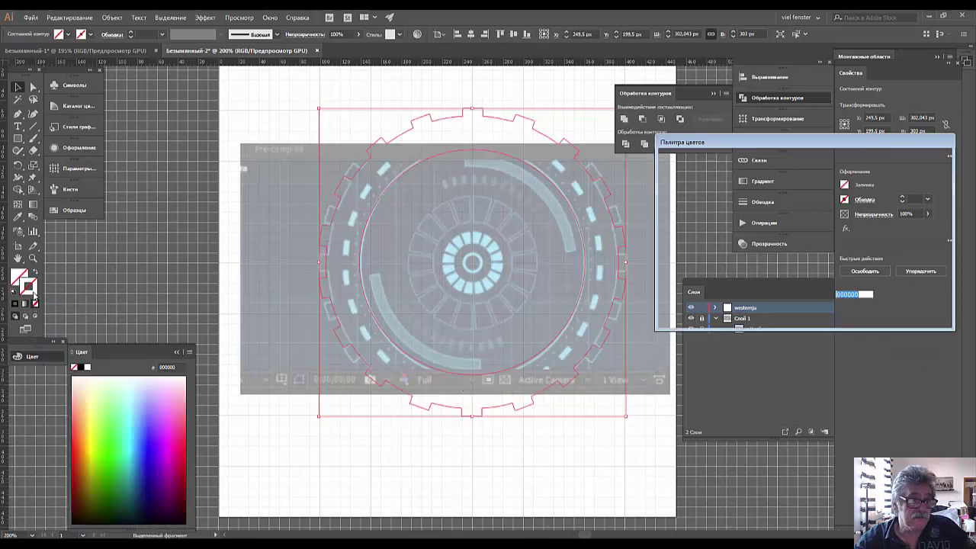
{"action": "double_click", "coordinate": [33, 293]}
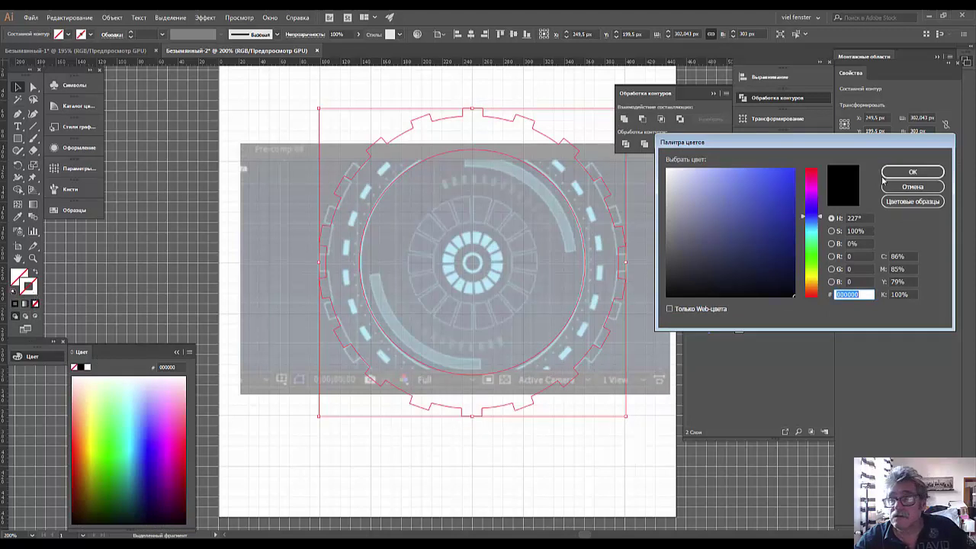
{"action": "left_click", "coordinate": [909, 172]}
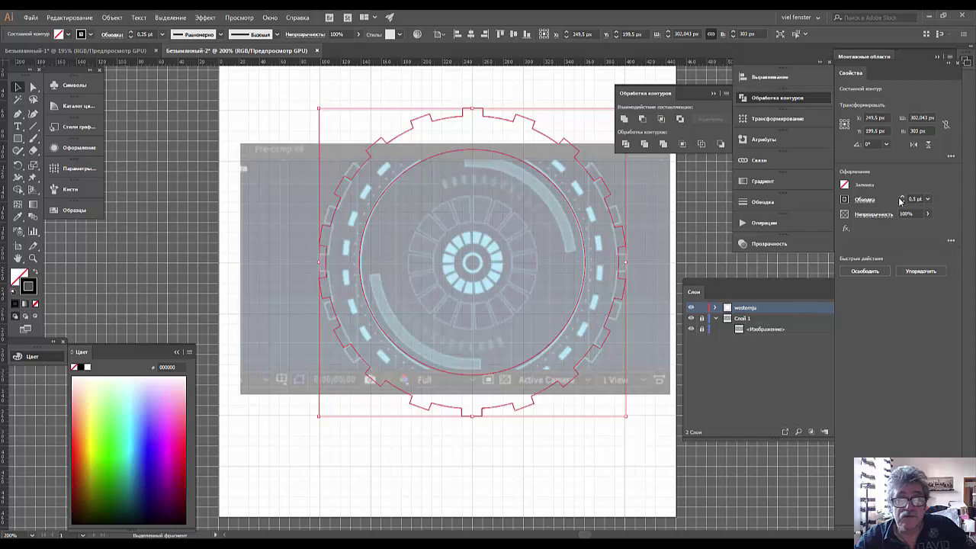
{"action": "left_click", "coordinate": [900, 198]}
{"action": "left_click", "coordinate": [900, 197]}
{"action": "left_click", "coordinate": [901, 197]}
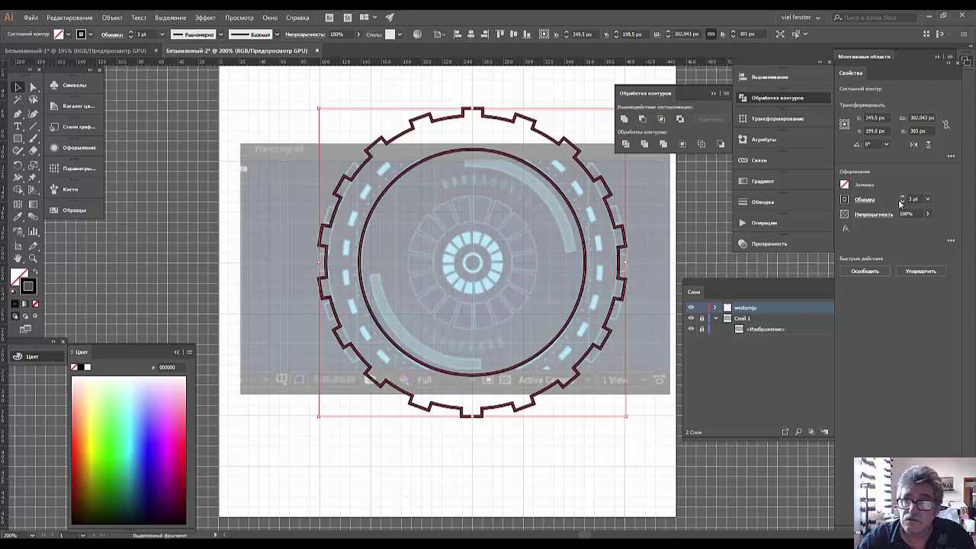
{"action": "left_click", "coordinate": [902, 202]}
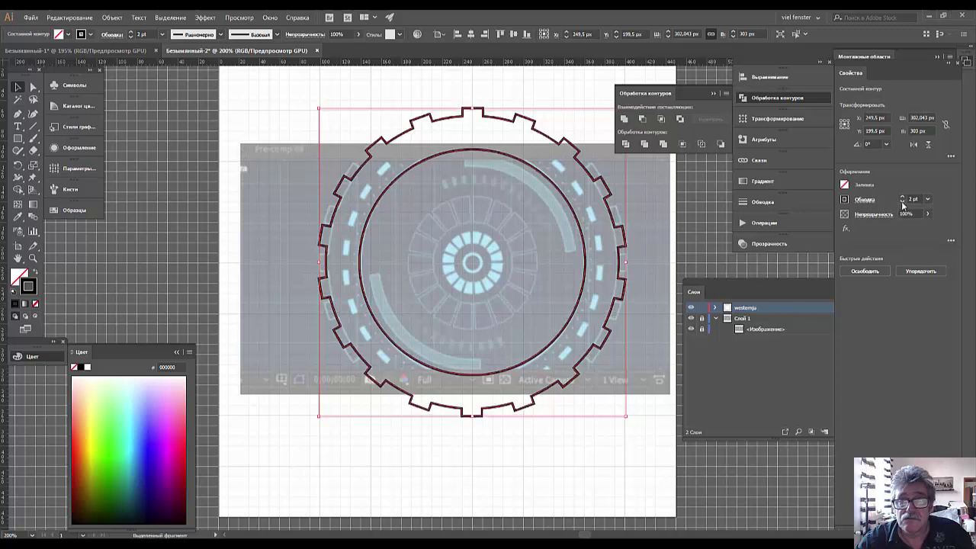
{"action": "left_click", "coordinate": [174, 220]}
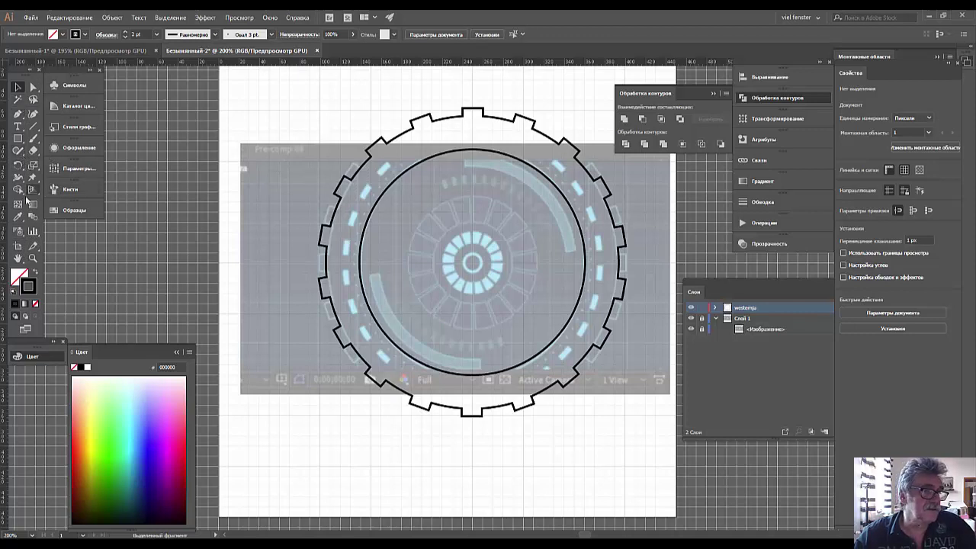
Draw a tiny 3 × 3 px black, strokeless circle between the toothed ring and inner circle.
{"action": "left_click", "coordinate": [18, 138]}
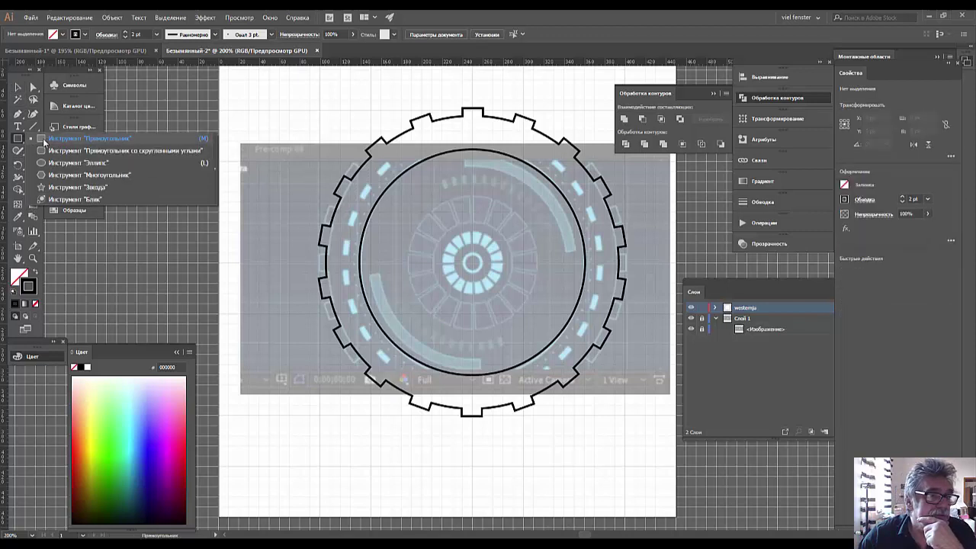
{"action": "left_click", "coordinate": [41, 161]}
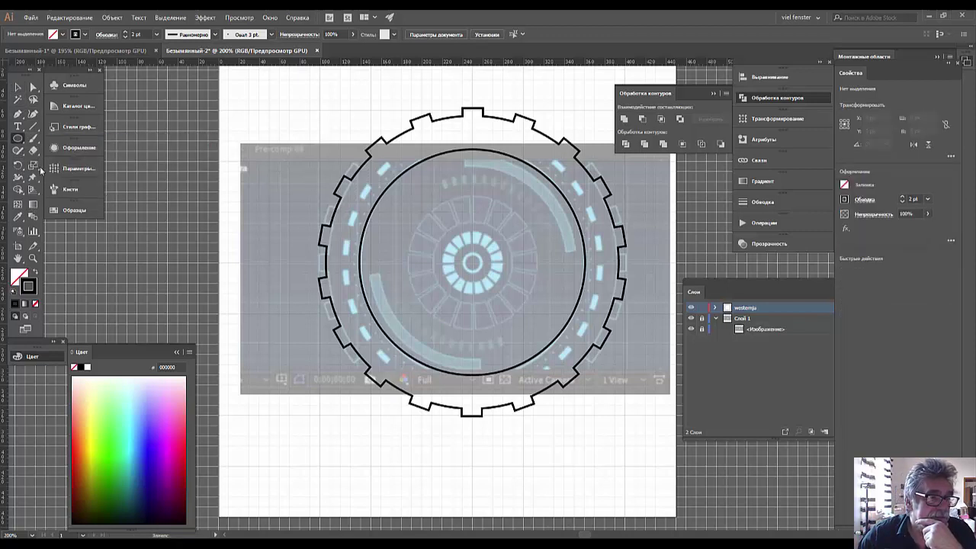
{"action": "left_click", "coordinate": [34, 306]}
{"action": "left_click", "coordinate": [19, 276]}
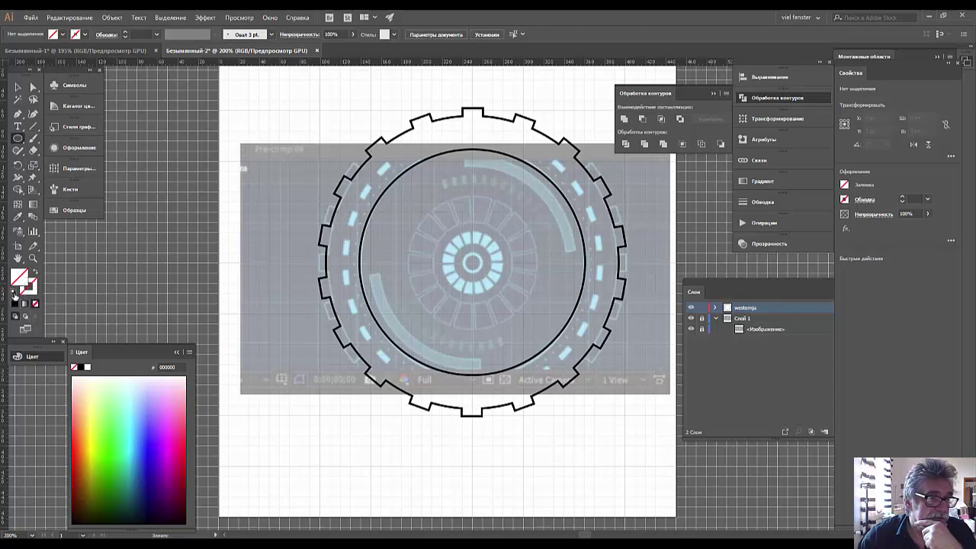
{"action": "left_click", "coordinate": [14, 304]}
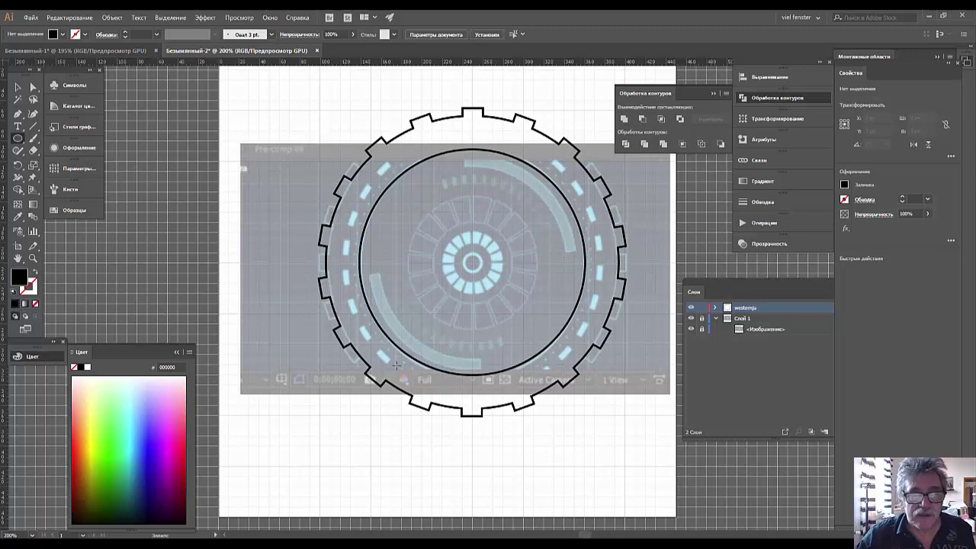
{"action": "key", "text": "ctrl+plus"}
{"action": "key", "text": "ctrl+plus"}
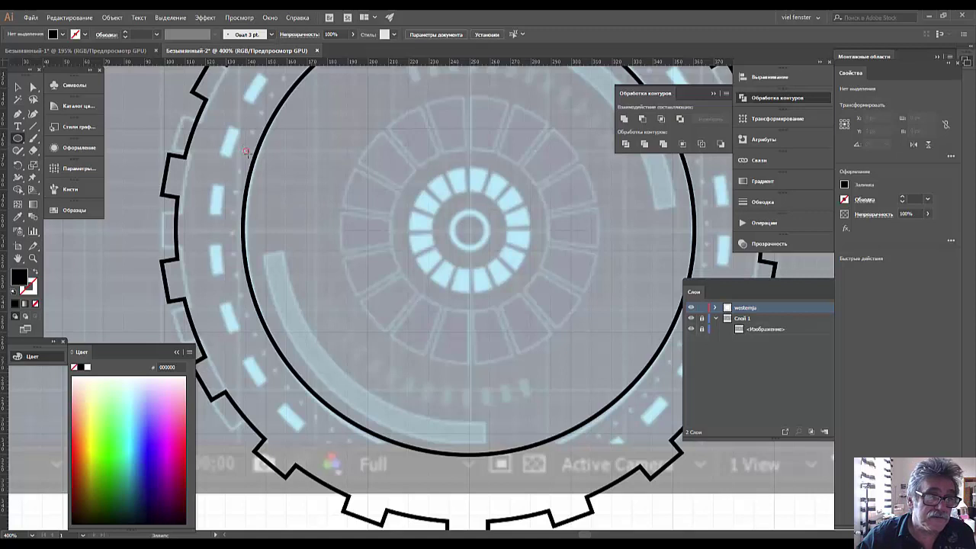
{"action": "left_click_drag", "start_coordinate": [243, 148], "coordinate": [250, 155]}
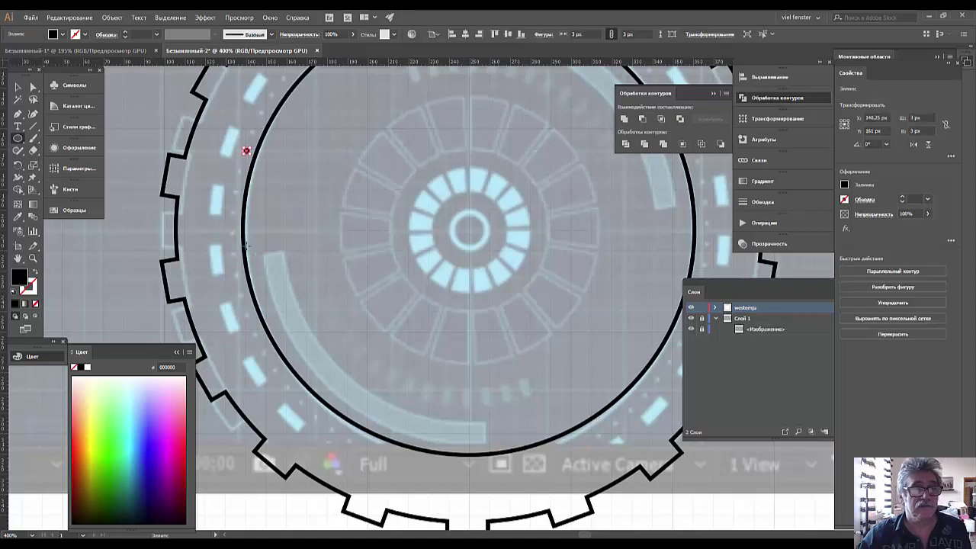
Make the tiny dot into a new Pattern Brush with 30% spacing.
{"action": "left_click", "coordinate": [19, 87]}
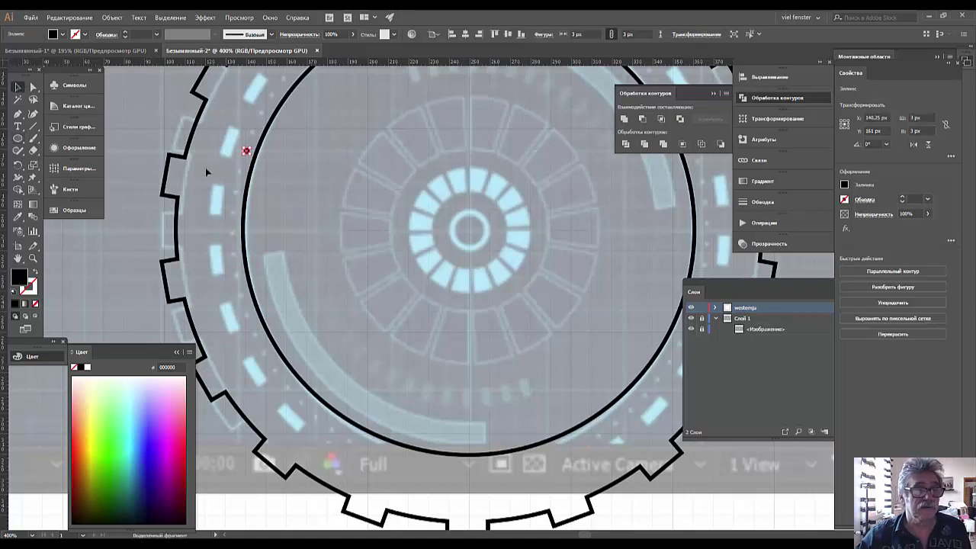
{"action": "left_click", "coordinate": [242, 164]}
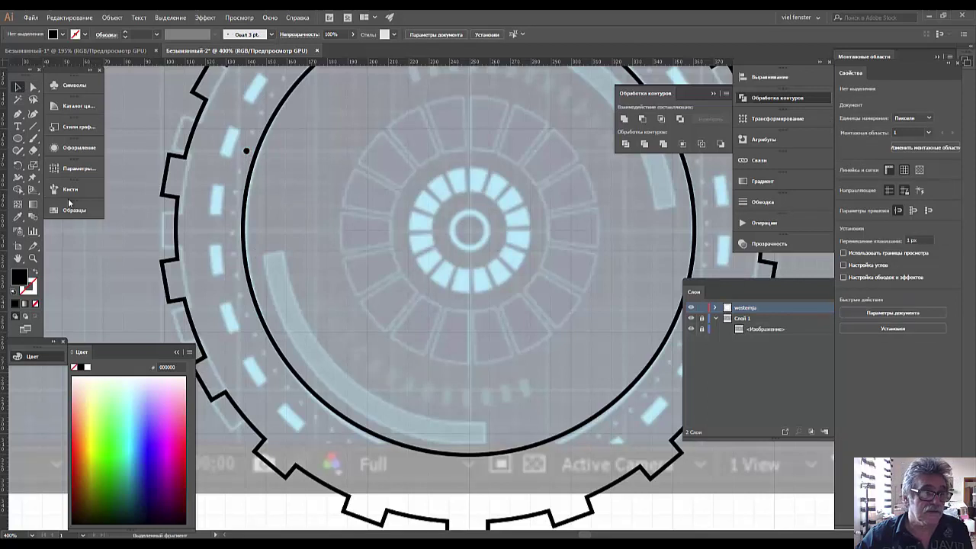
{"action": "left_click", "coordinate": [67, 189]}
{"action": "left_click", "coordinate": [247, 151]}
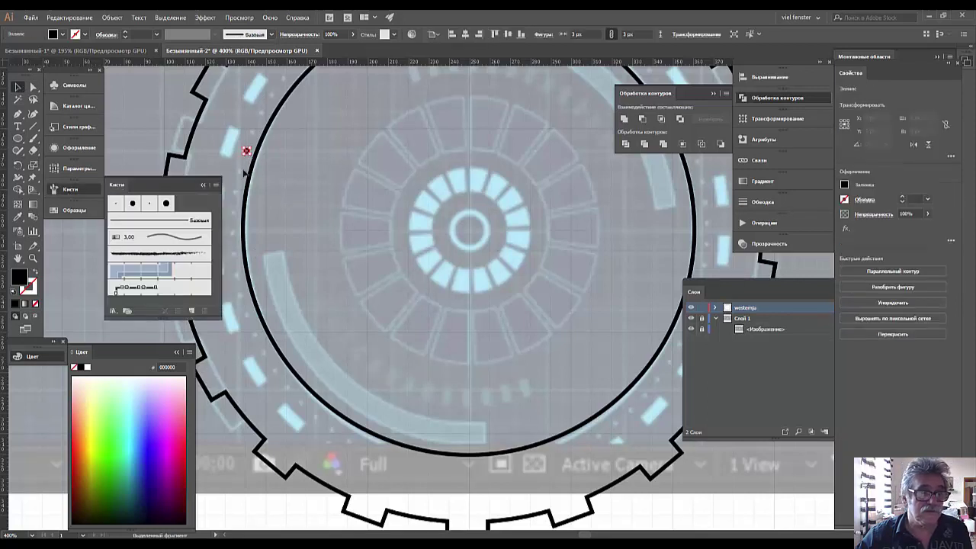
{"action": "left_click", "coordinate": [194, 310]}
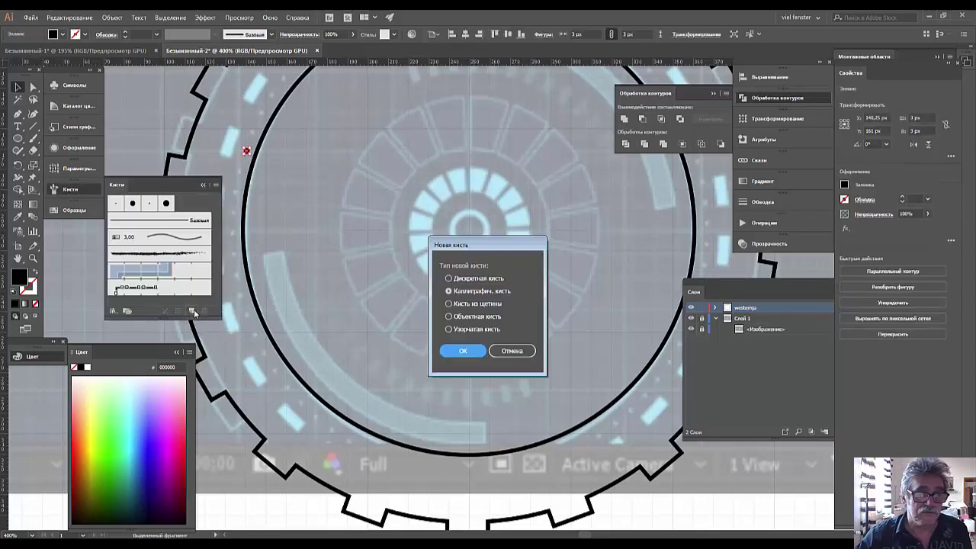
{"action": "left_click", "coordinate": [465, 329]}
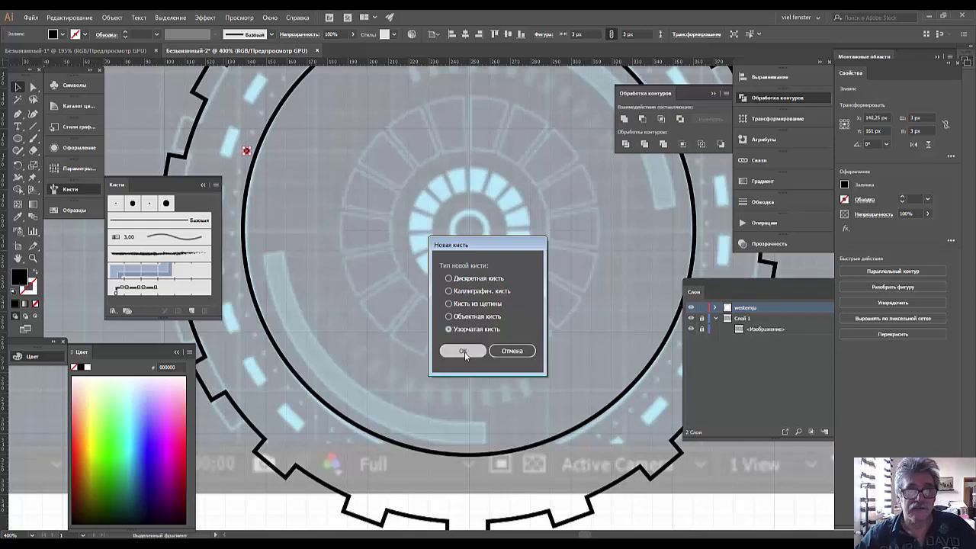
{"action": "left_click", "coordinate": [464, 352]}
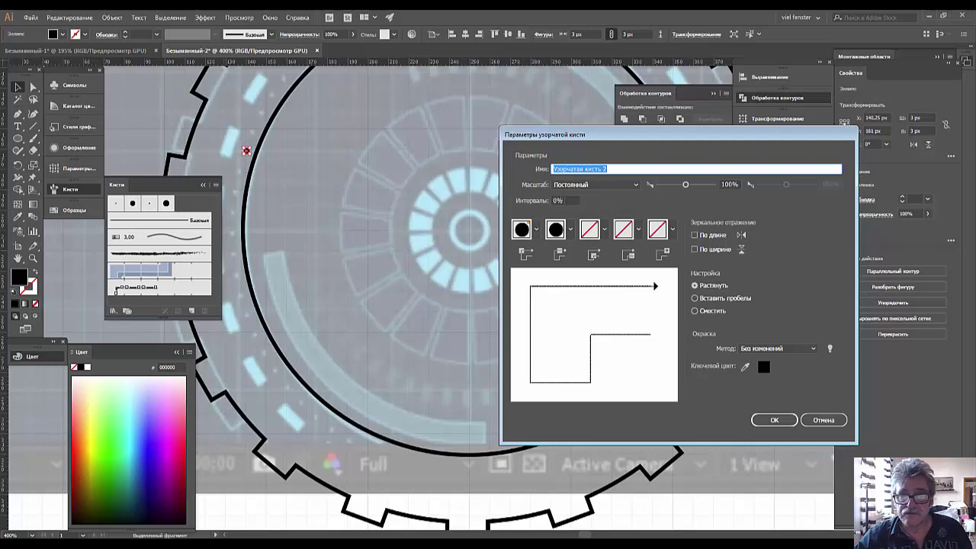
{"action": "left_click", "coordinate": [563, 200]}
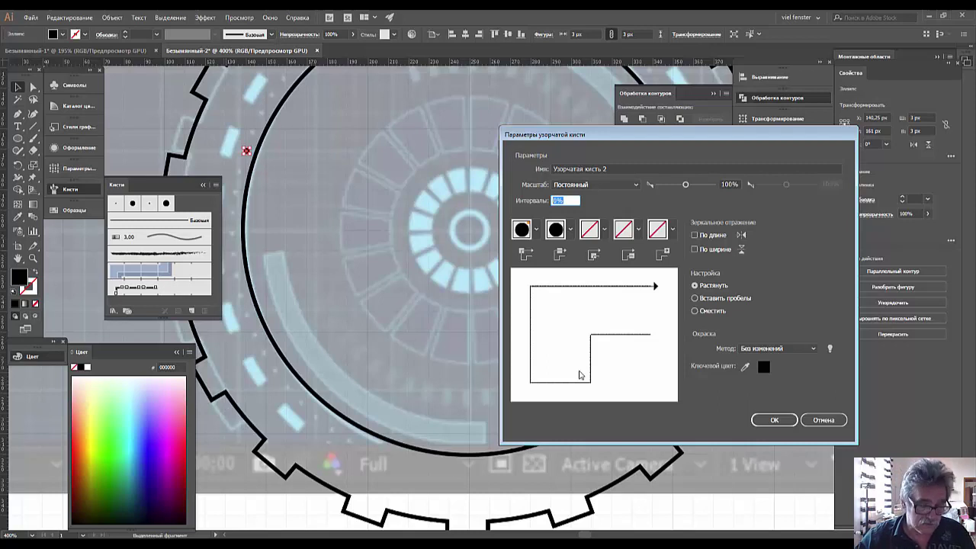
{"action": "type", "text": "30"}
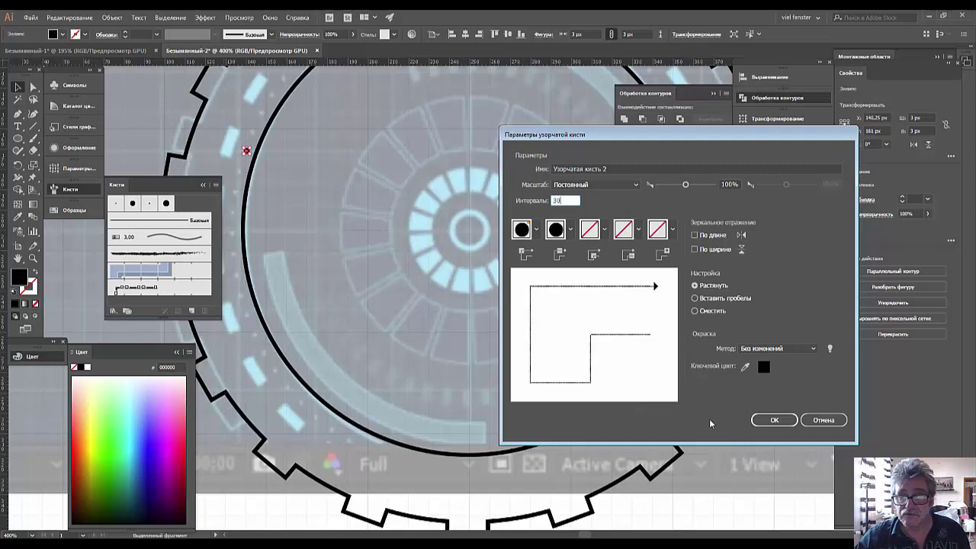
{"action": "left_click", "coordinate": [772, 420]}
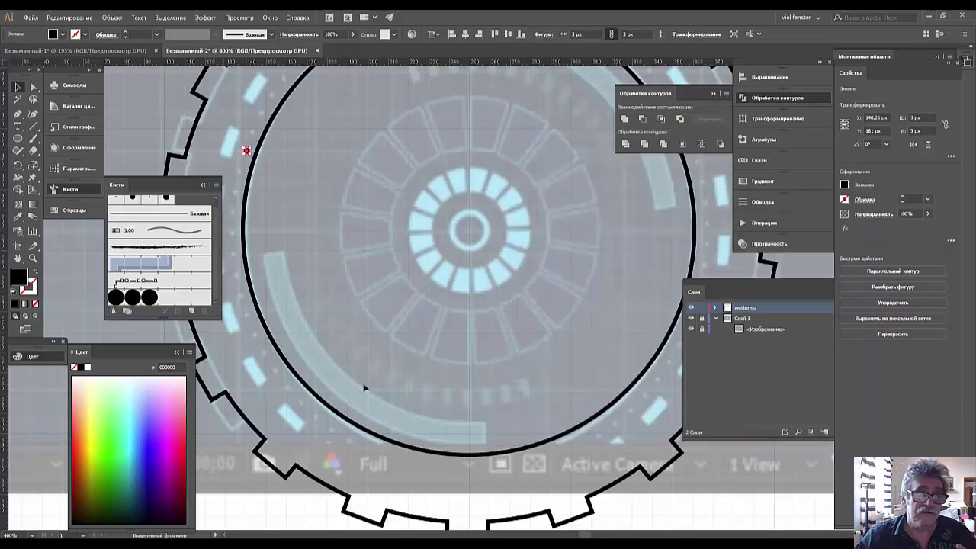
{"action": "left_click", "coordinate": [245, 155]}
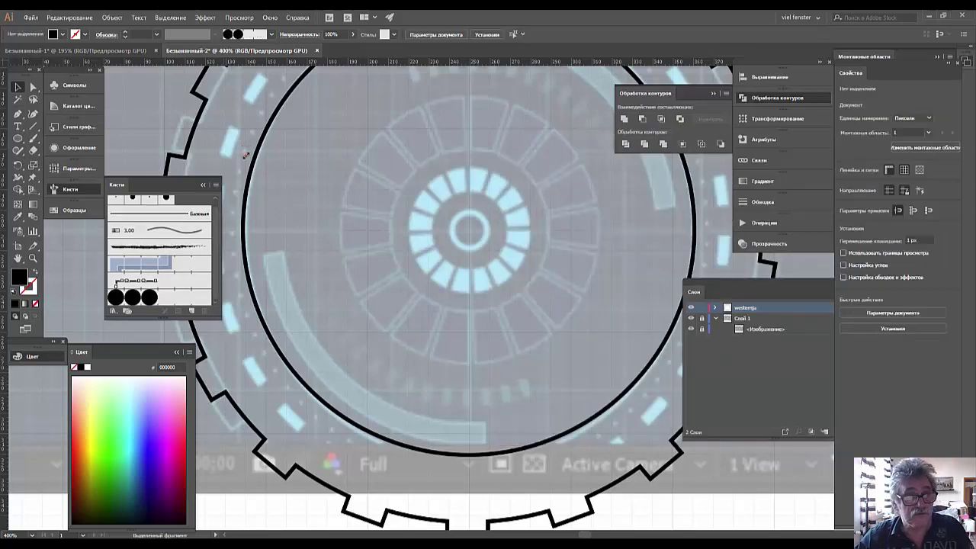
Draw an unfilled 239 × 239 px circle centred on the gear, just outside the inner circle.
{"action": "key", "text": "ctrl+minus"}
{"action": "key", "text": "ctrl+minus"}
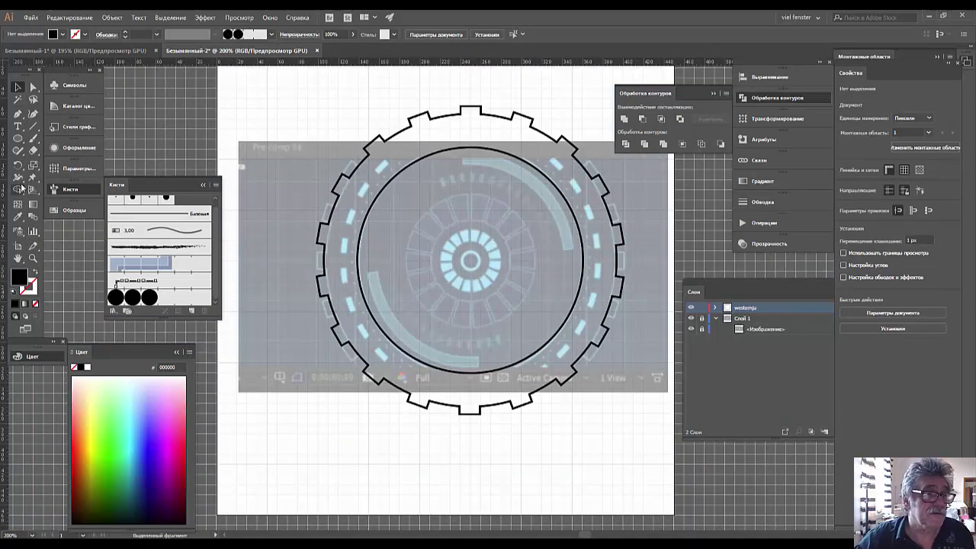
{"action": "left_click", "coordinate": [20, 140]}
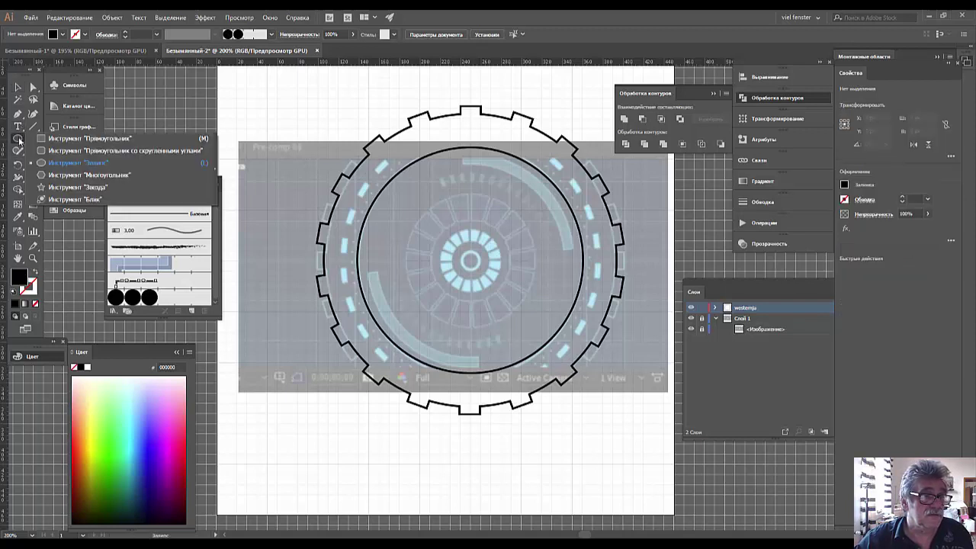
{"action": "left_click", "coordinate": [54, 161]}
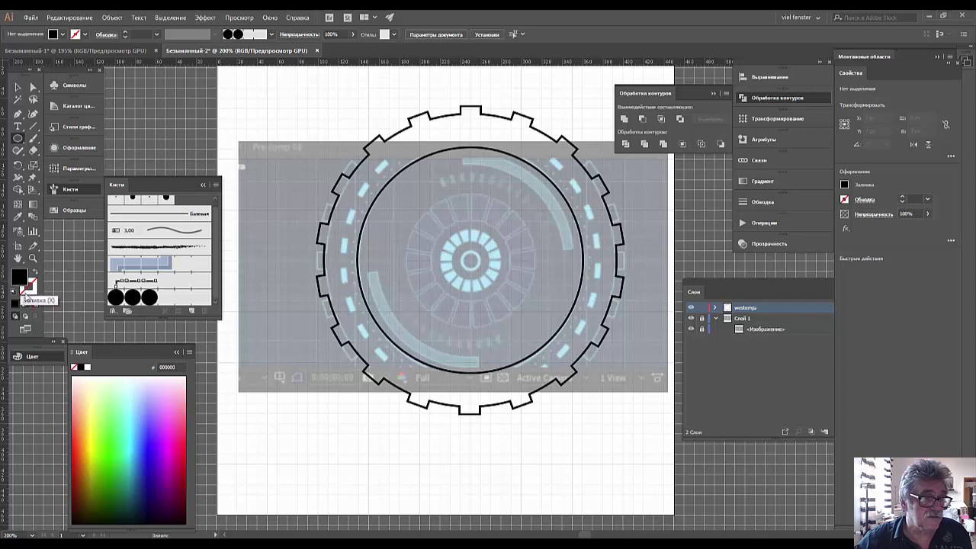
{"action": "left_click", "coordinate": [34, 305]}
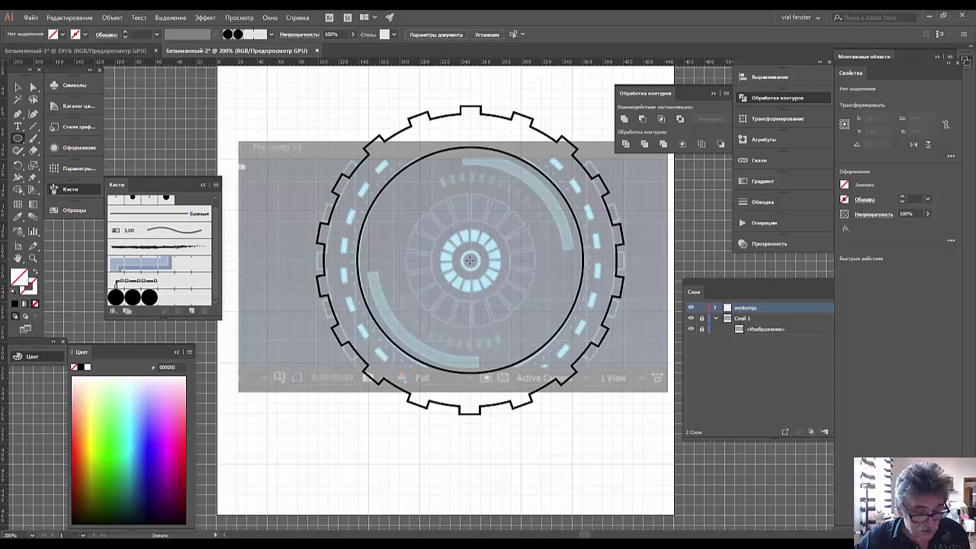
{"action": "mouse_move", "coordinate": [470, 260]}
{"action": "left_mouse_down"}
{"action": "mouse_move", "coordinate": [589, 385]}
{"action": "mouse_move", "coordinate": [584, 379]}
{"action": "left_mouse_up"}
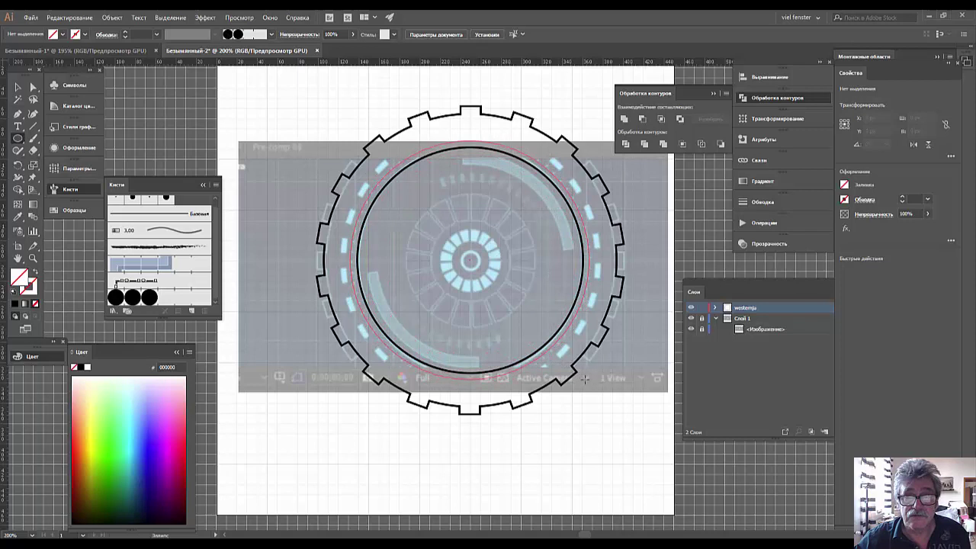
{"action": "mouse_move", "coordinate": [585, 379]}
{"action": "left_mouse_down"}
{"action": "mouse_move", "coordinate": [575, 382]}
{"action": "mouse_move", "coordinate": [591, 381]}
{"action": "left_mouse_up"}
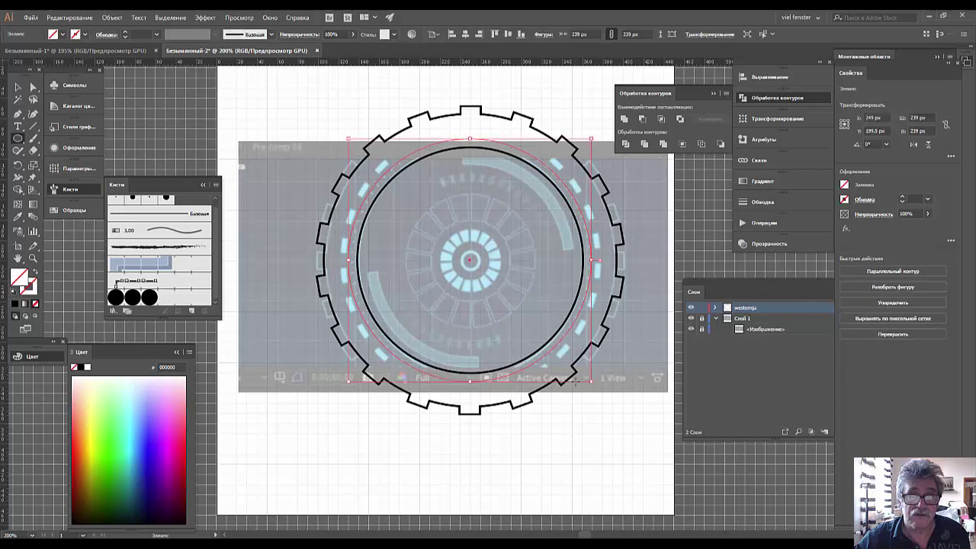
Apply the dot pattern brush to the 239 px circle and widen its spacing to 80%.
{"action": "left_click", "coordinate": [150, 299]}
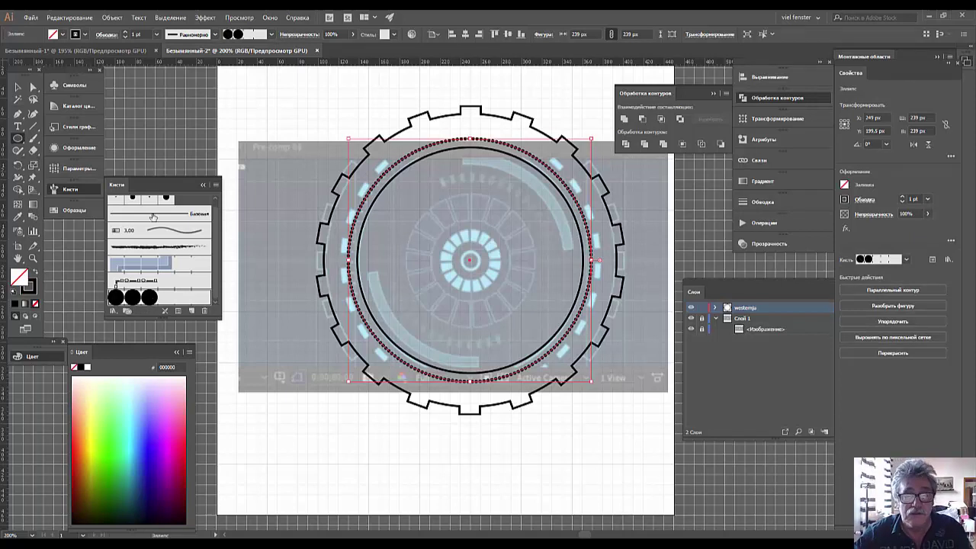
{"action": "double_click", "coordinate": [148, 298]}
{"action": "key", "text": "Tab"}
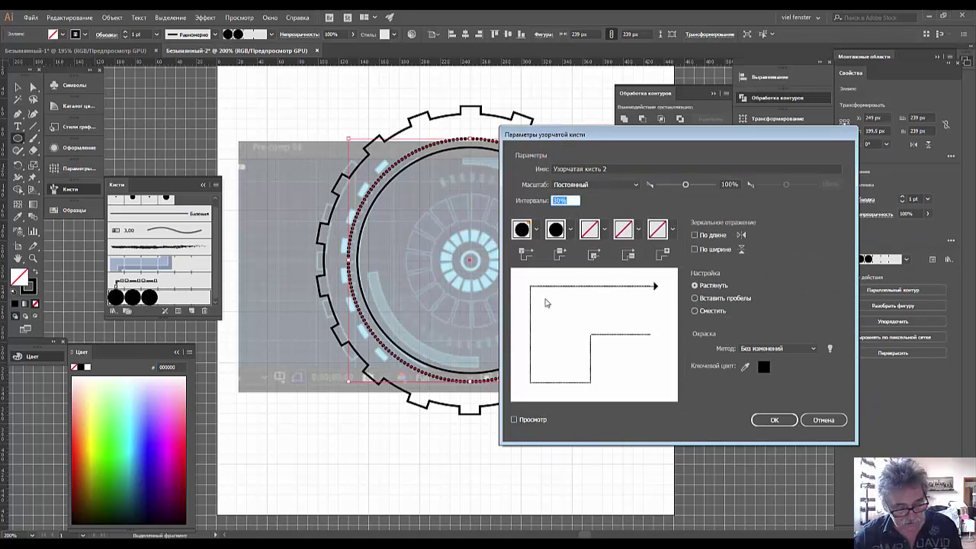
{"action": "type", "text": "80"}
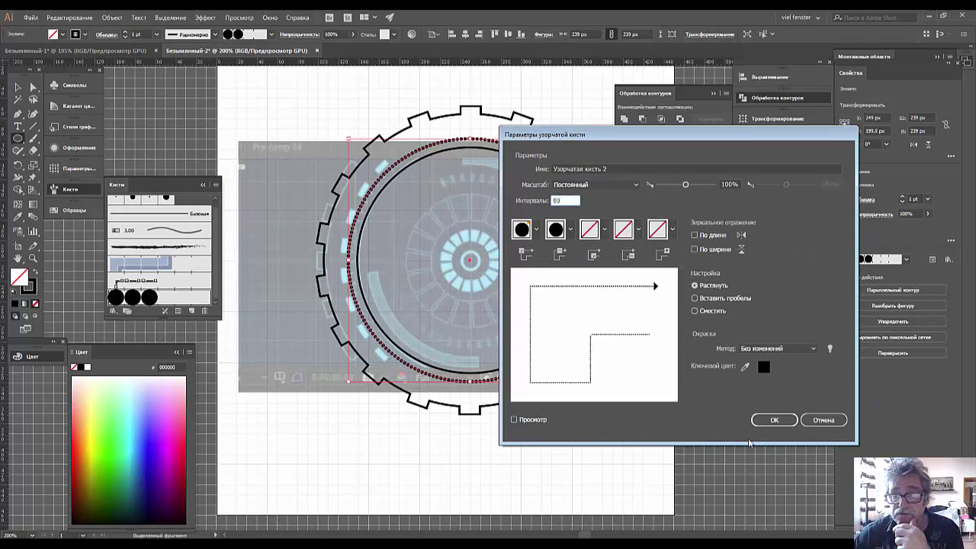
{"action": "left_click", "coordinate": [774, 421]}
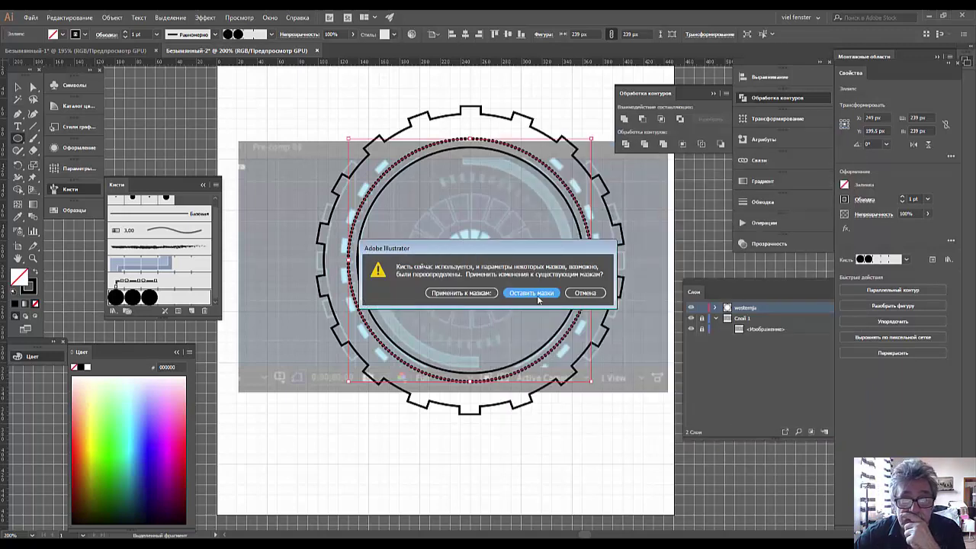
{"action": "left_click", "coordinate": [465, 295]}
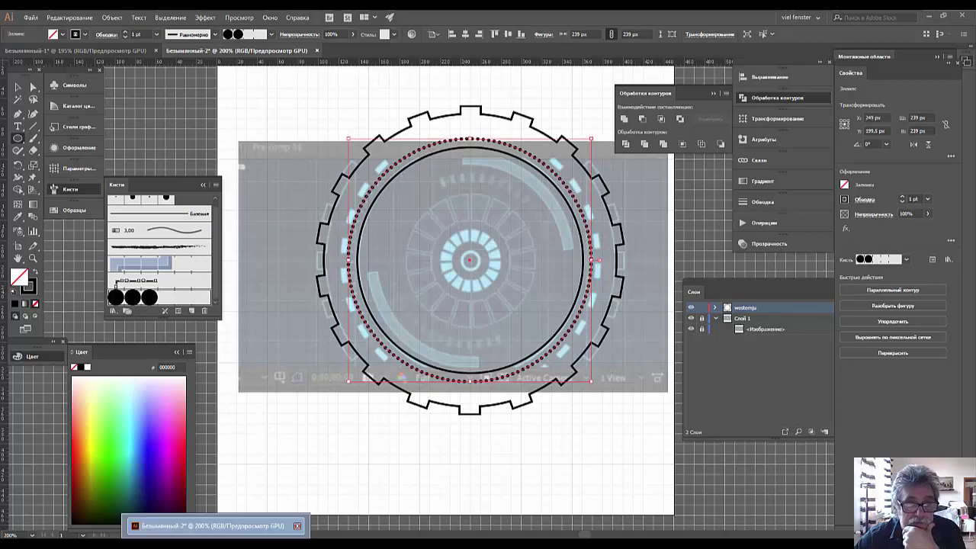
{"action": "mouse_move", "coordinate": [206, 525]}
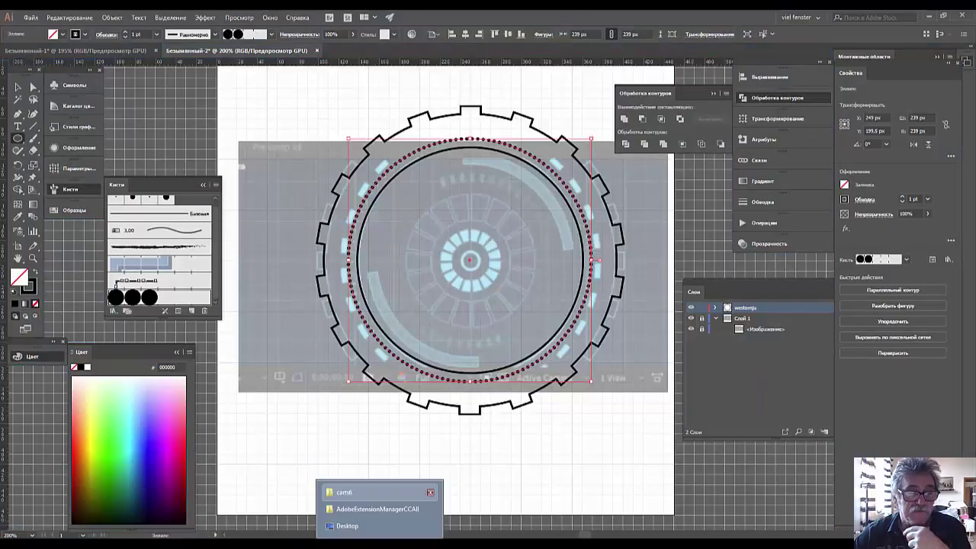
Change the dot brush to 89% scale and 400% spacing, apply it to the ring, and deselect.
{"action": "double_click", "coordinate": [151, 299]}
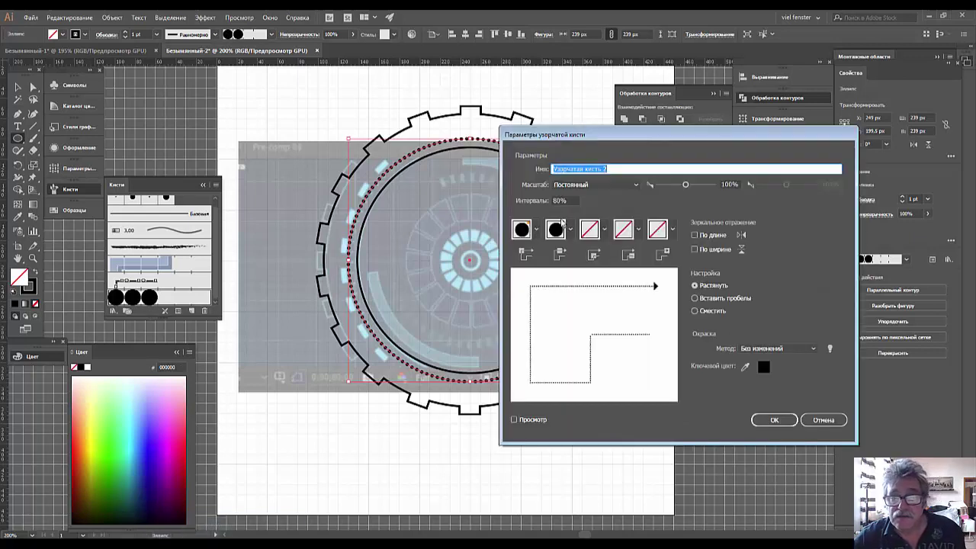
{"action": "left_click", "coordinate": [576, 200]}
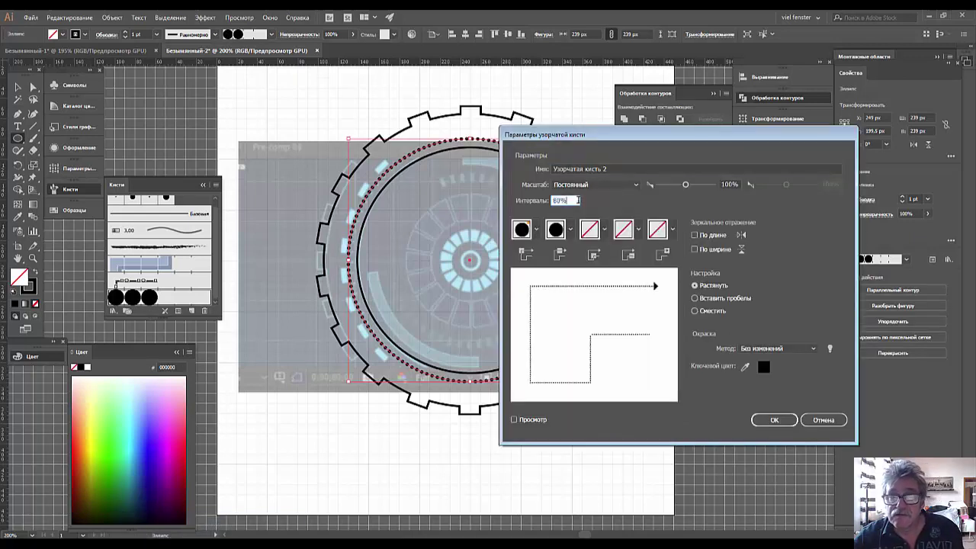
{"action": "left_click_drag", "start_coordinate": [685, 185], "coordinate": [679, 189]}
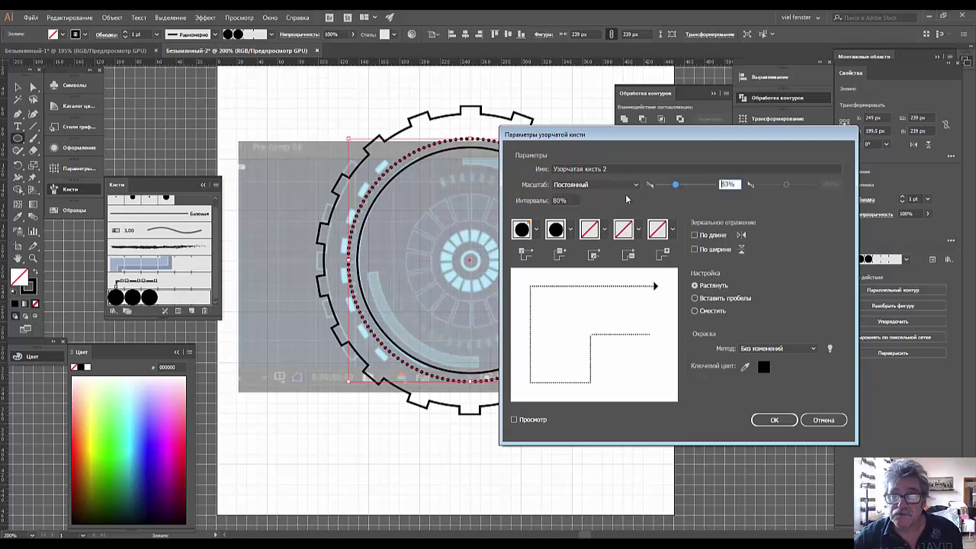
{"action": "left_click", "coordinate": [577, 199]}
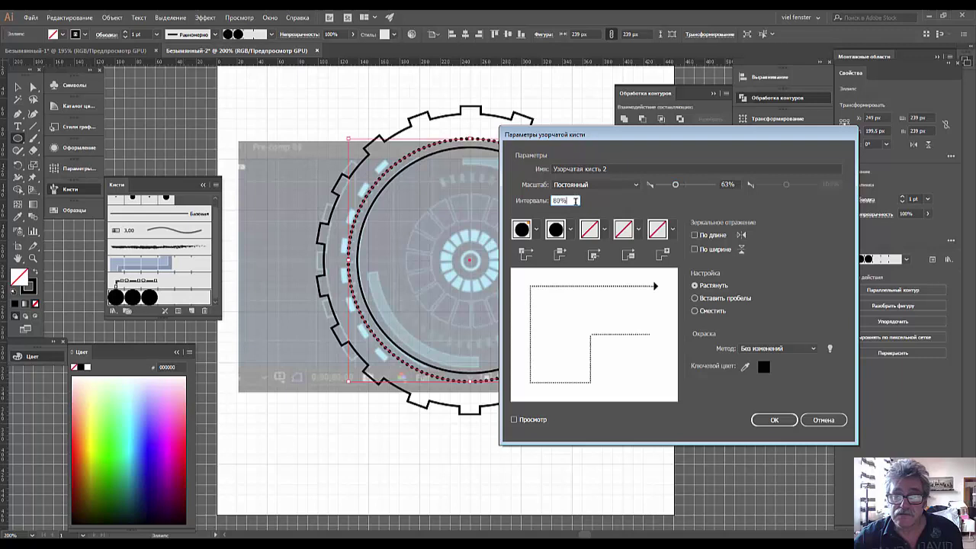
{"action": "left_click_drag", "start_coordinate": [575, 201], "coordinate": [548, 199]}
{"action": "type", "text": "200"}
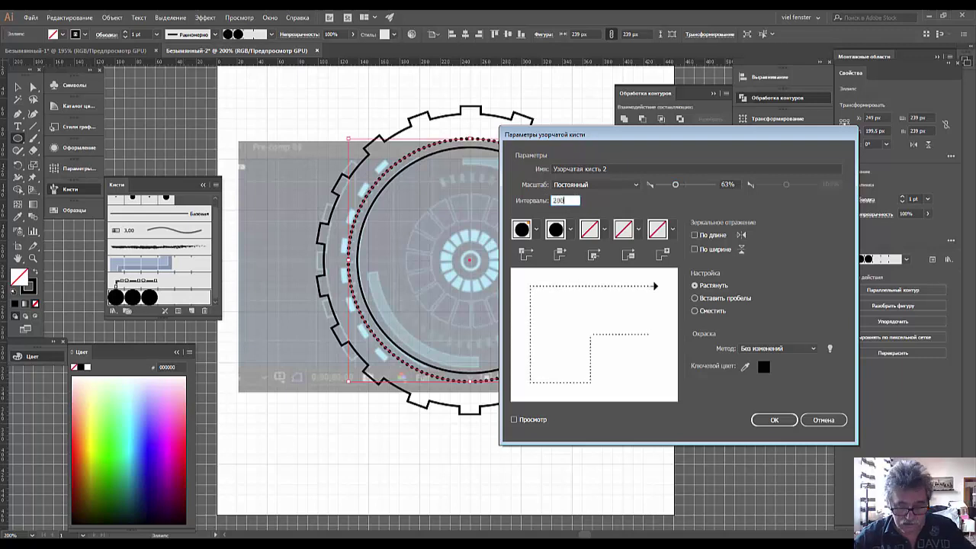
{"action": "key", "text": "BackSpace"}
{"action": "key", "text": "BackSpace"}
{"action": "key", "text": "BackSpace"}
{"action": "type", "text": "4"}
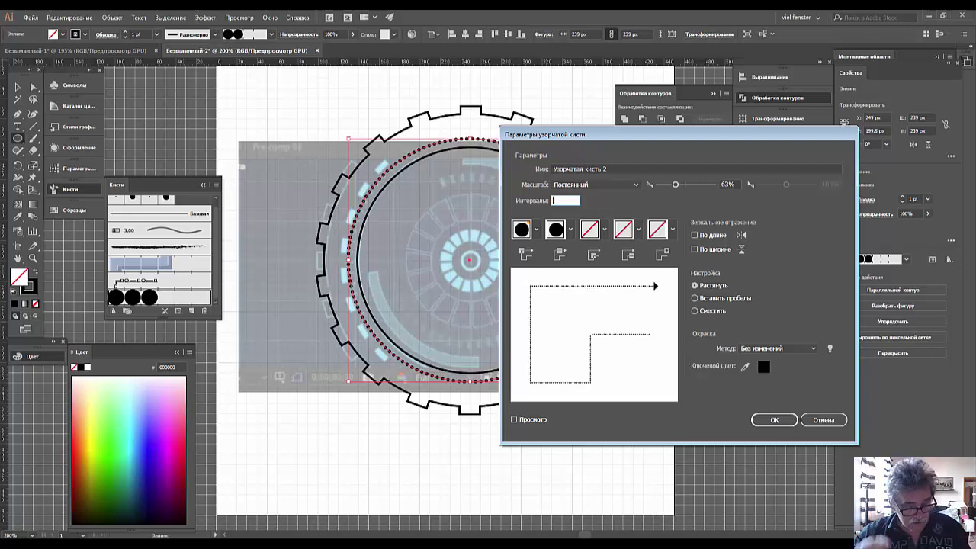
{"action": "type", "text": "00"}
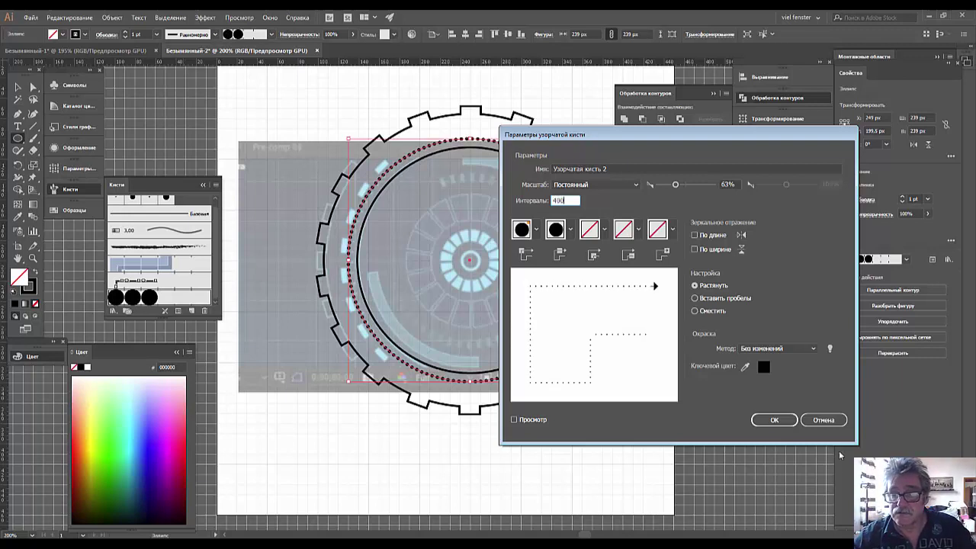
{"action": "left_click", "coordinate": [774, 420]}
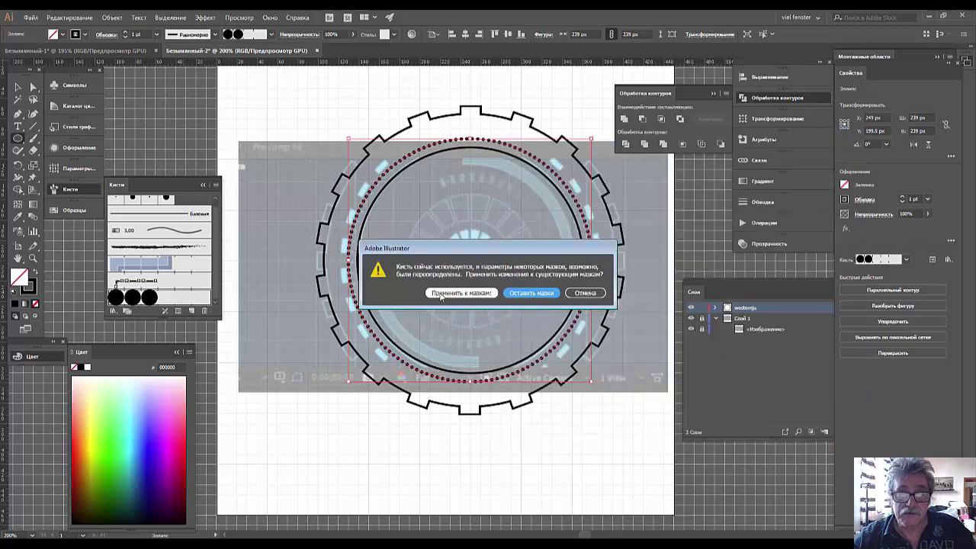
{"action": "left_click", "coordinate": [441, 294]}
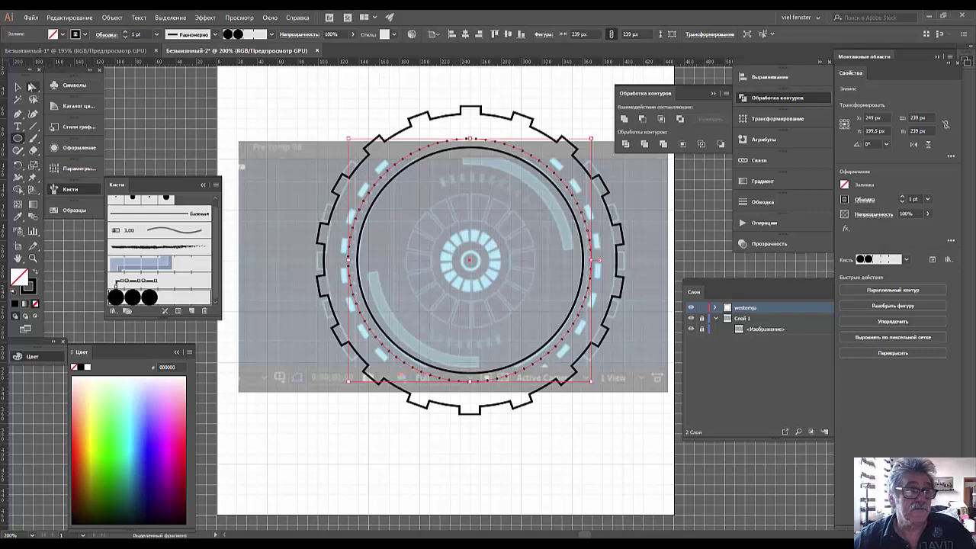
{"action": "left_click", "coordinate": [20, 87]}
{"action": "left_click", "coordinate": [296, 212]}
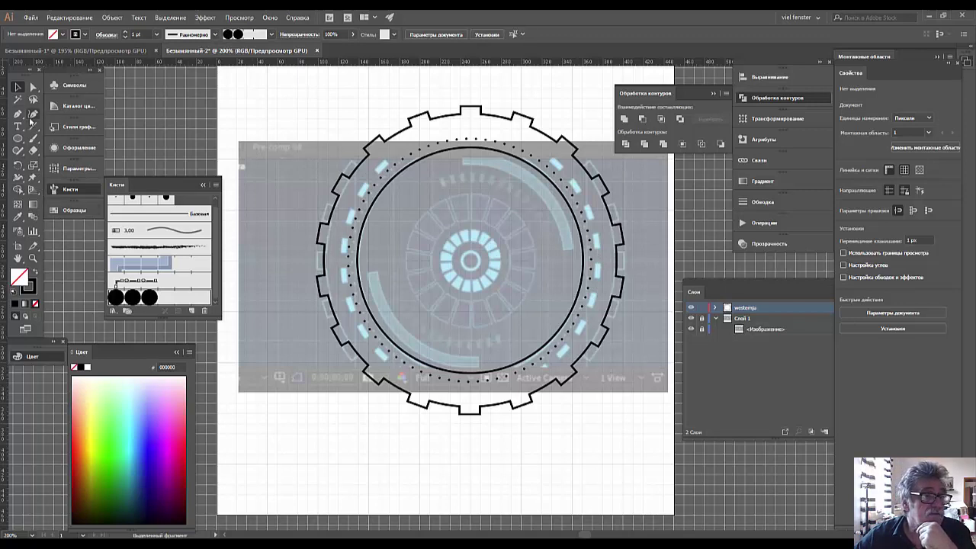
Draw a small 14.5 × 6 px rectangle with black fill and no stroke.
{"action": "left_click_drag", "start_coordinate": [18, 138], "coordinate": [49, 139]}
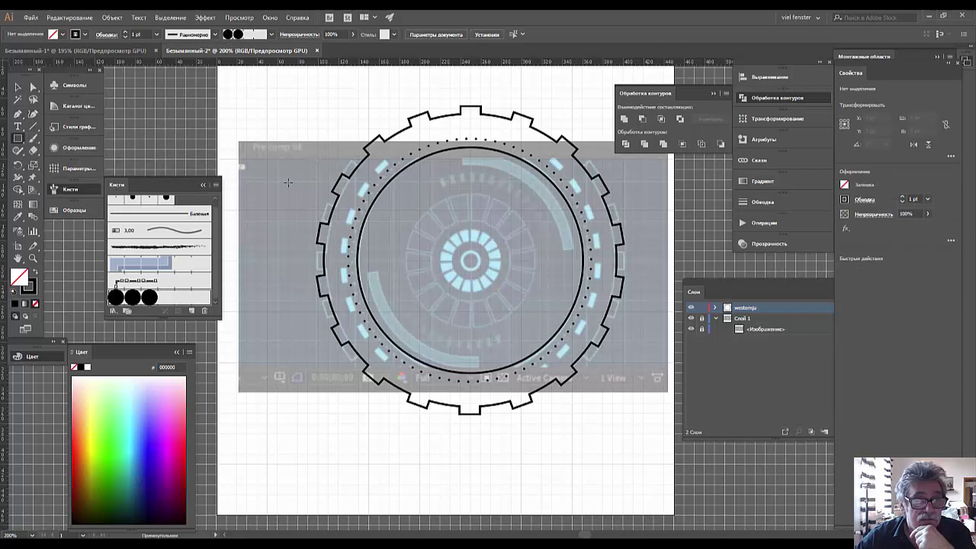
{"action": "left_click_drag", "start_coordinate": [291, 186], "coordinate": [303, 188]}
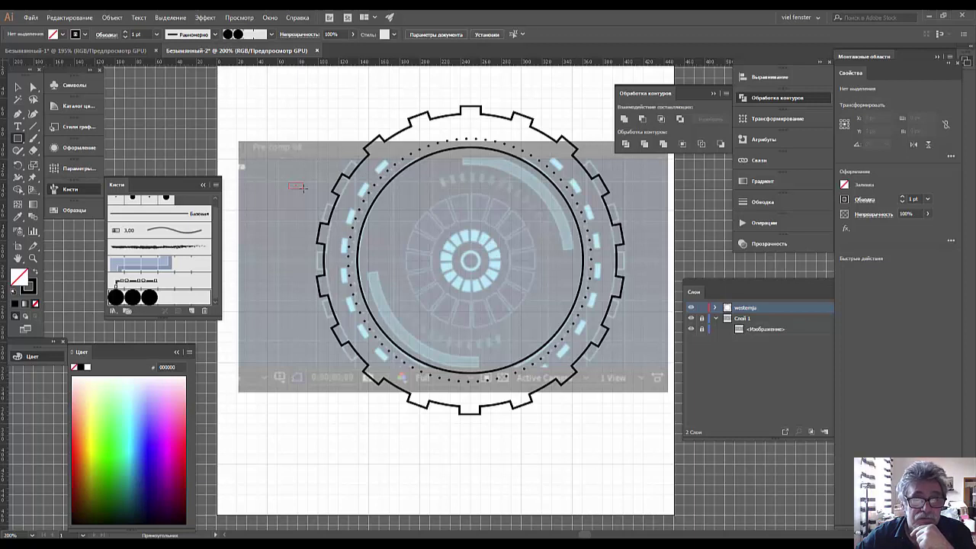
{"action": "left_click", "coordinate": [302, 188]}
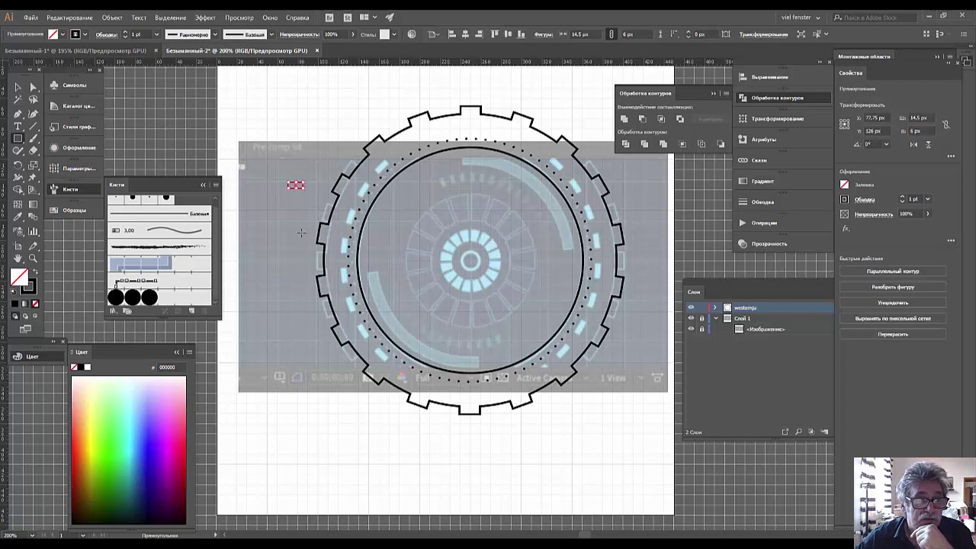
{"action": "left_click", "coordinate": [34, 273]}
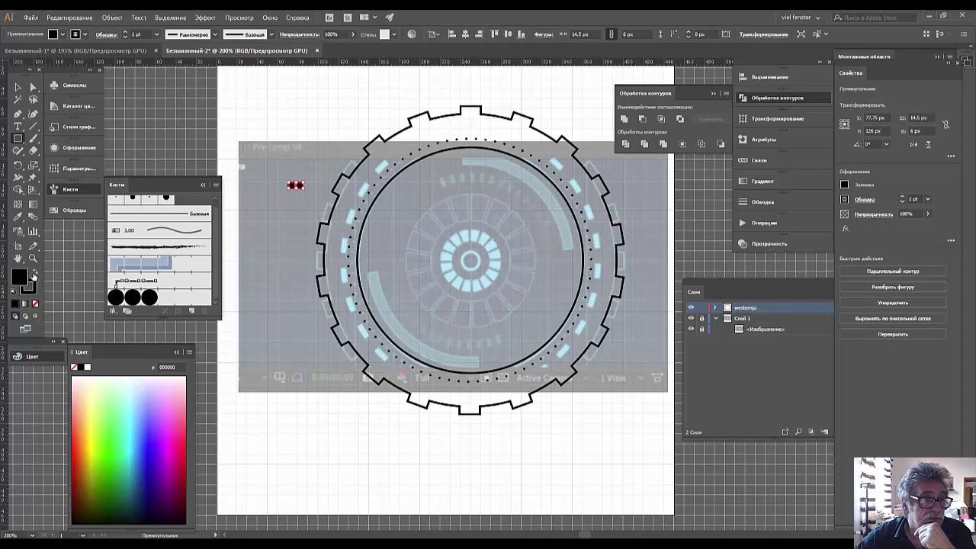
{"action": "left_click", "coordinate": [32, 291]}
{"action": "left_click", "coordinate": [35, 305]}
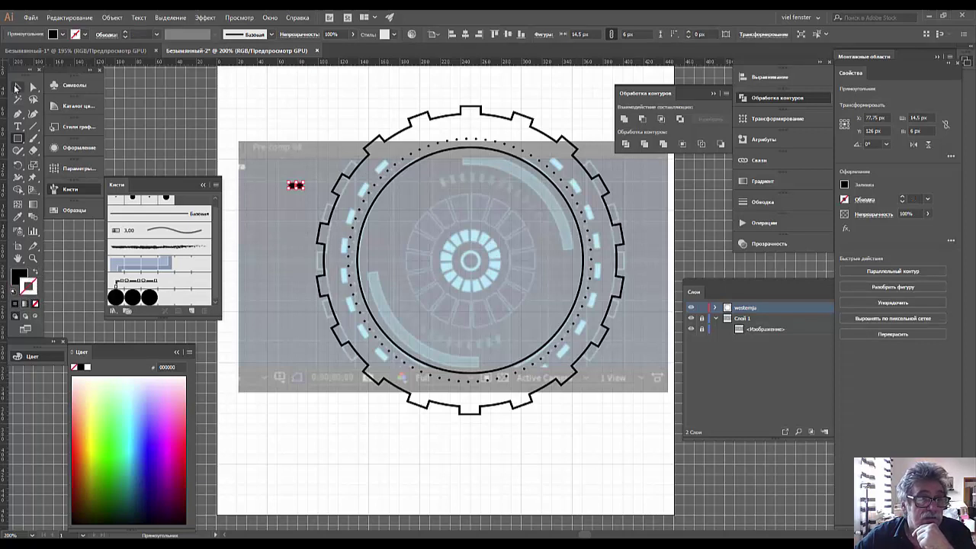
Move the rectangle to the top of the gear, between the toothed and dotted rings.
{"action": "left_click", "coordinate": [16, 88]}
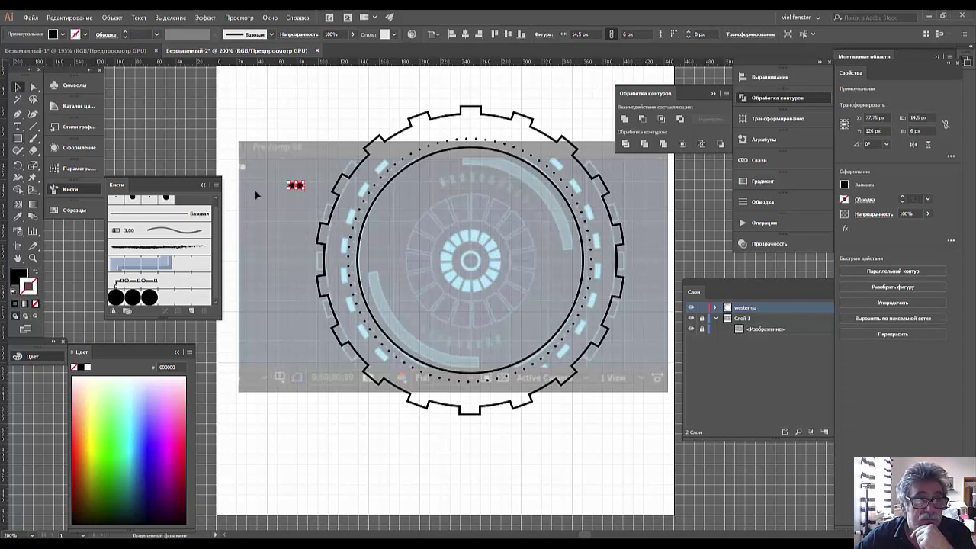
{"action": "left_click", "coordinate": [295, 204]}
{"action": "mouse_move", "coordinate": [295, 186]}
{"action": "left_mouse_down"}
{"action": "mouse_move", "coordinate": [377, 164]}
{"action": "mouse_move", "coordinate": [381, 172]}
{"action": "mouse_move", "coordinate": [376, 164]}
{"action": "left_mouse_up"}
{"action": "key", "text": "ctrl+plus"}
{"action": "key", "text": "ctrl+plus"}
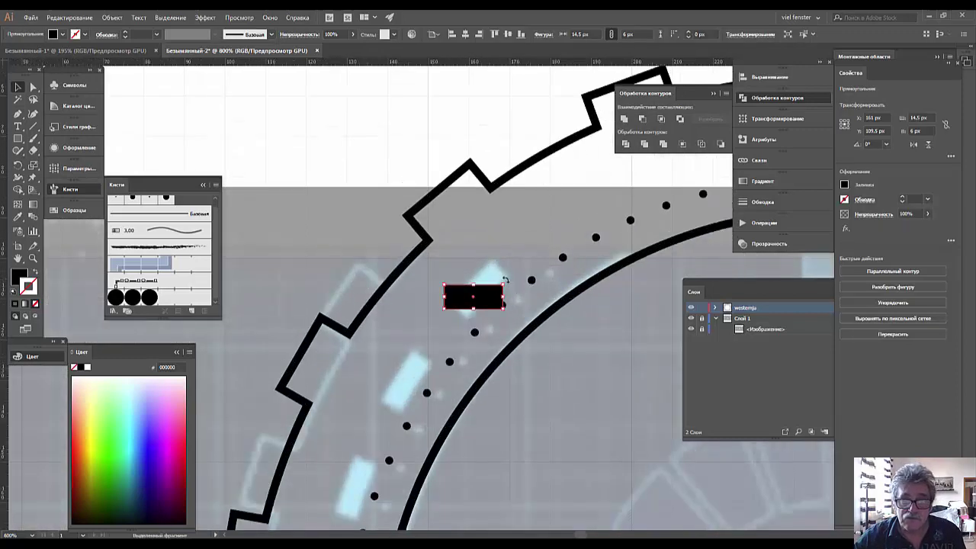
Zoom in on the ring's top to centre the rectangle at X 249.692 px, Y 71.765 px.
{"action": "key", "text": "ctrl+minus"}
{"action": "key", "text": "ctrl+minus"}
{"action": "key", "text": "ctrl+minus"}
{"action": "key", "text": "r"}
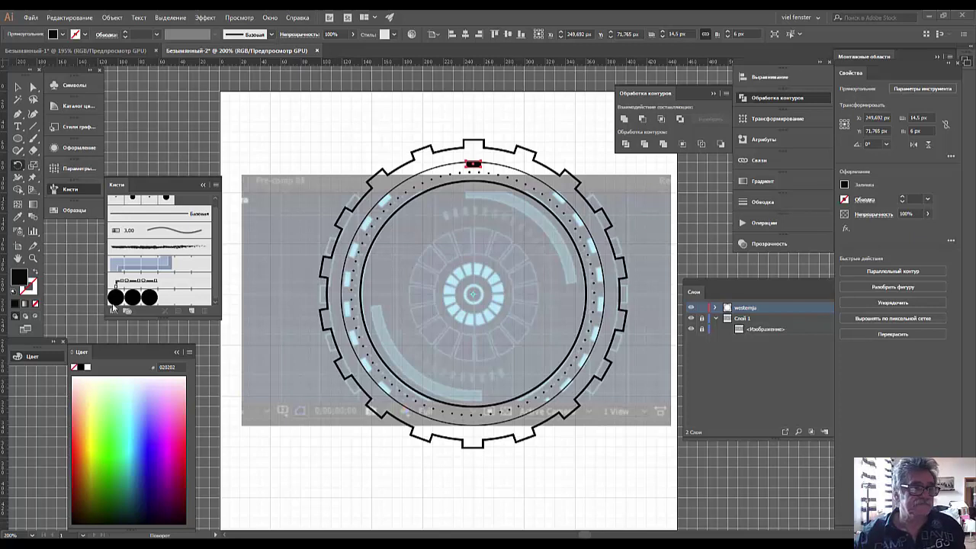
{"action": "left_click", "coordinate": [33, 246]}
{"action": "left_click", "coordinate": [33, 259]}
{"action": "left_click", "coordinate": [538, 271]}
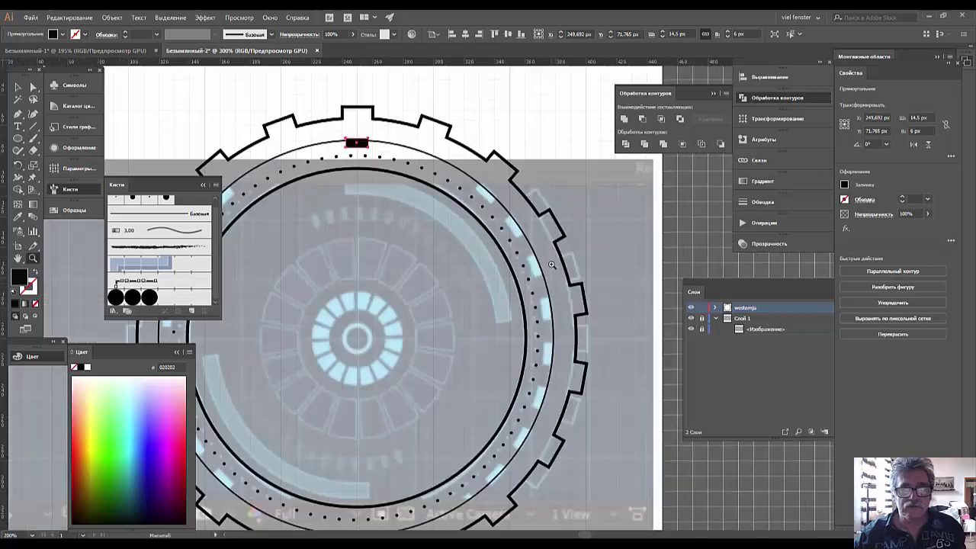
{"action": "left_click", "coordinate": [382, 293]}
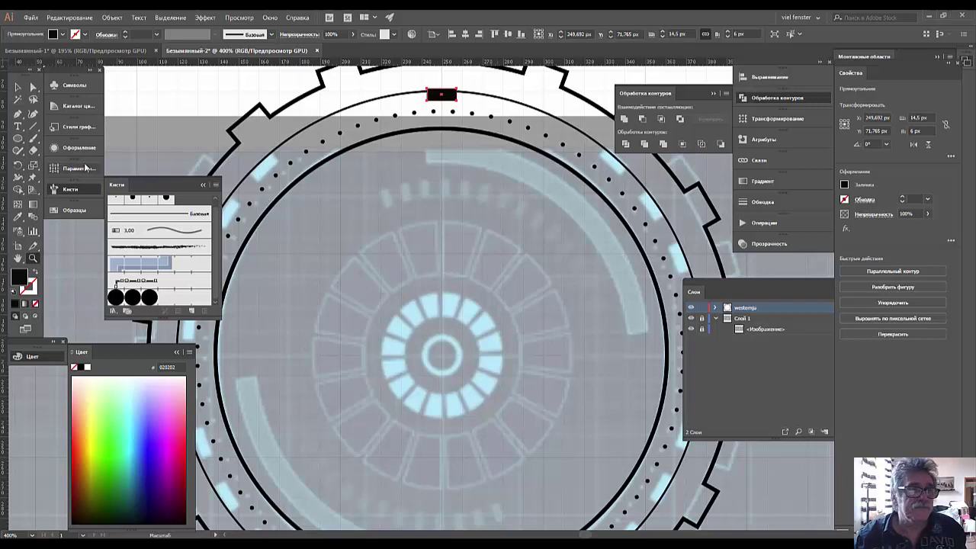
{"action": "left_click", "coordinate": [19, 167]}
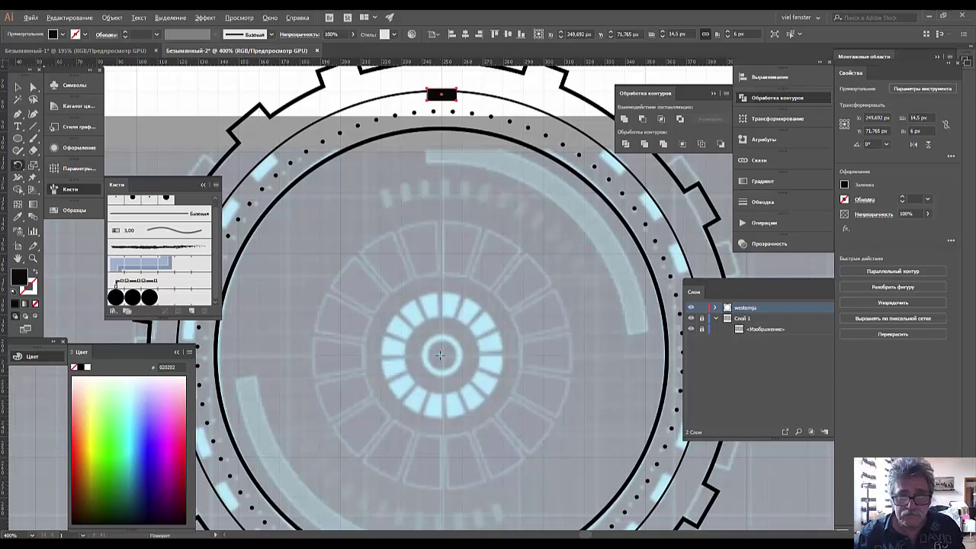
Copy the small black rectangle rotated 360/24° around the ring's centre, then repeat once.
{"action": "left_click", "coordinate": [440, 356], "text": "alt"}
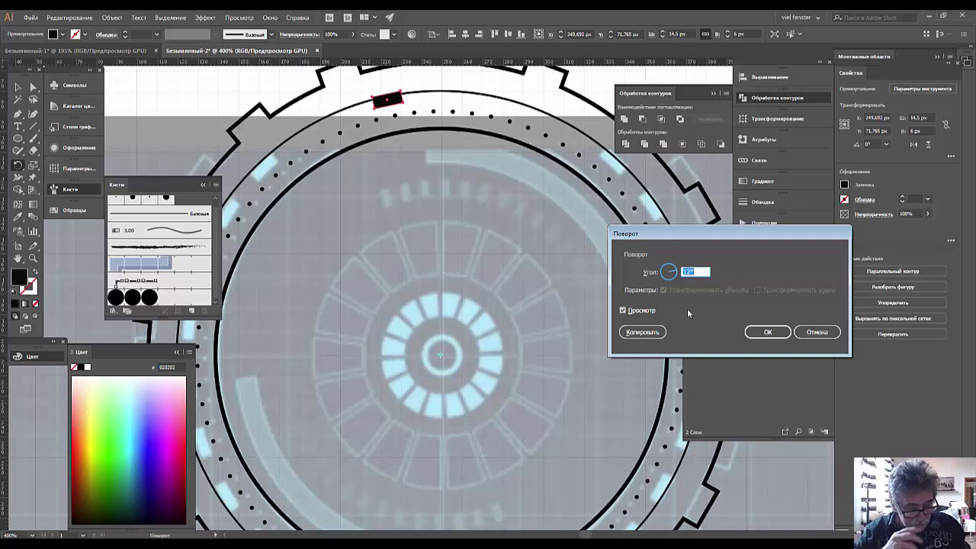
{"action": "type", "text": "36"}
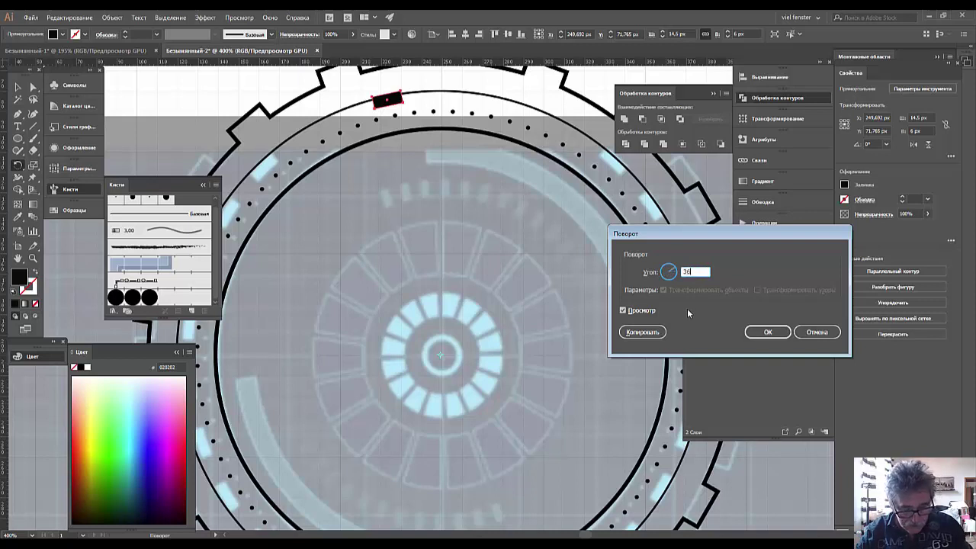
{"action": "type", "text": "0"}
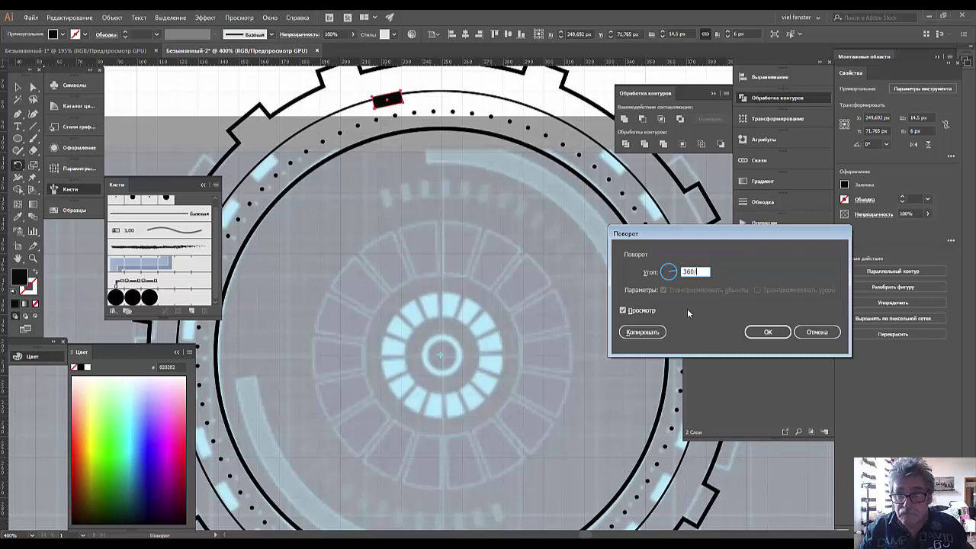
{"action": "type", "text": "/24"}
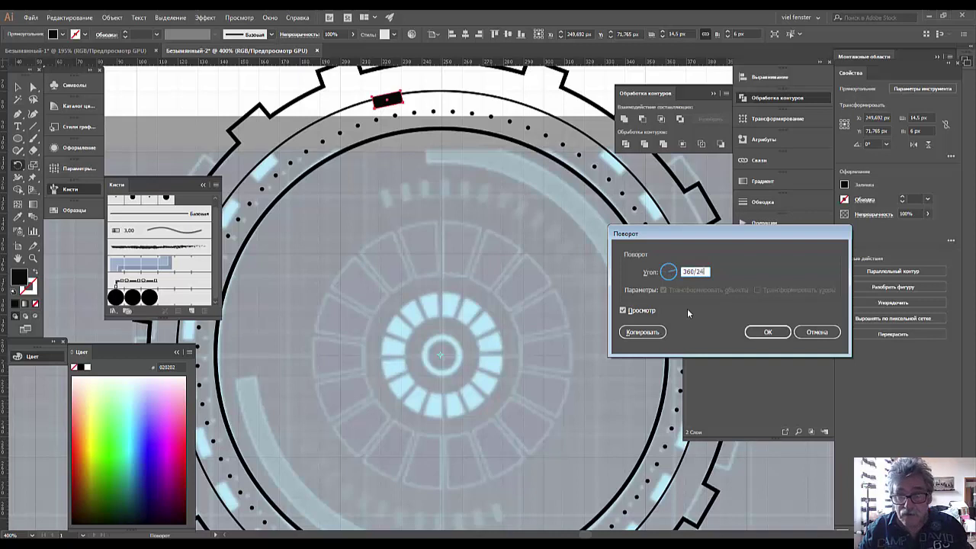
{"action": "left_click", "coordinate": [640, 332]}
{"action": "key", "text": "ctrl+d"}
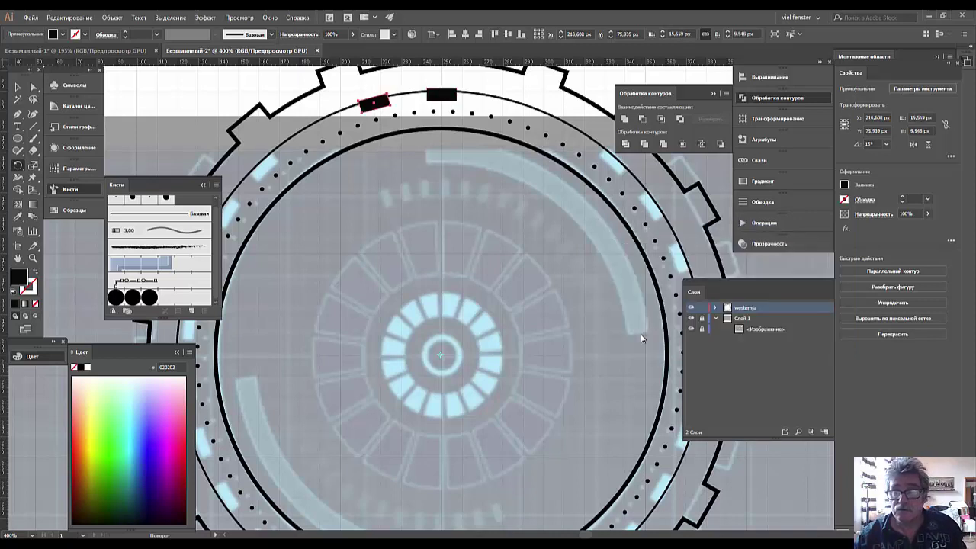
Repeat the rotated copy until rectangles circle the entire gear.
{"action": "key", "text": "ctrl+minus"}
{"action": "key", "text": "ctrl+minus"}
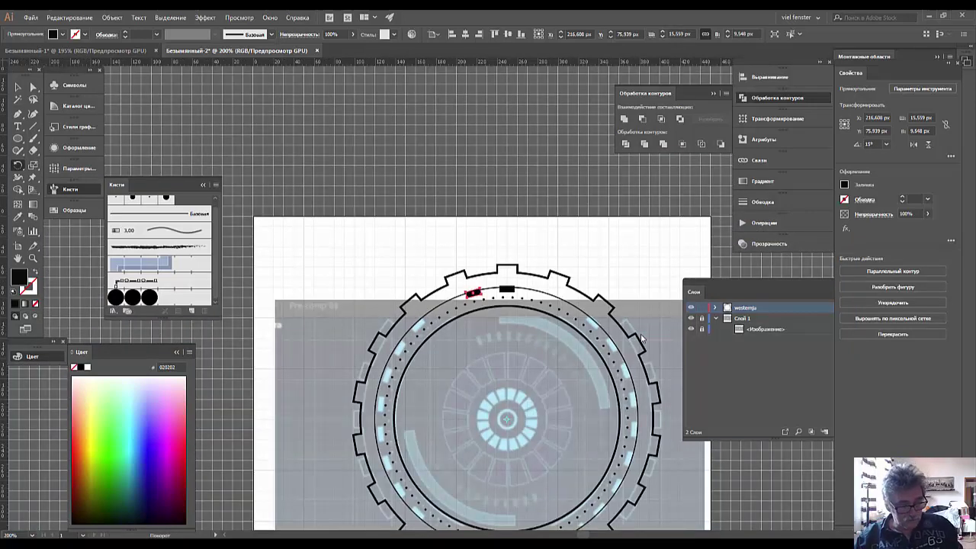
{"action": "key", "text": "ctrl+d"}
{"action": "key", "text": "ctrl+d"}
{"action": "key", "text": "ctrl+d"}
{"action": "key", "text": "ctrl+d"}
{"action": "key", "text": "ctrl+d"}
{"action": "key", "text": "ctrl+d"}
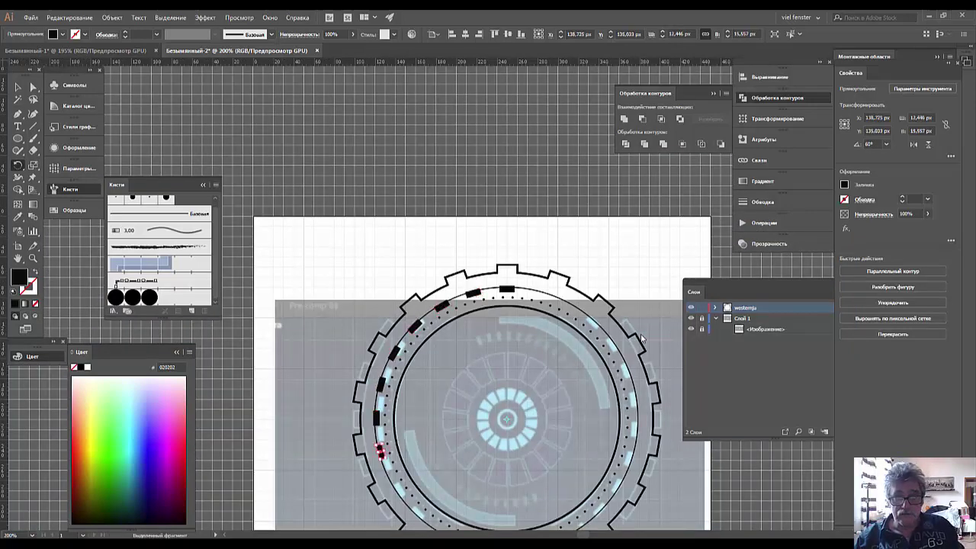
{"action": "key", "text": "ctrl+d"}
{"action": "key", "text": "ctrl+d"}
{"action": "key", "text": "ctrl+d"}
{"action": "key", "text": "ctrl+d"}
{"action": "key", "text": "ctrl+d"}
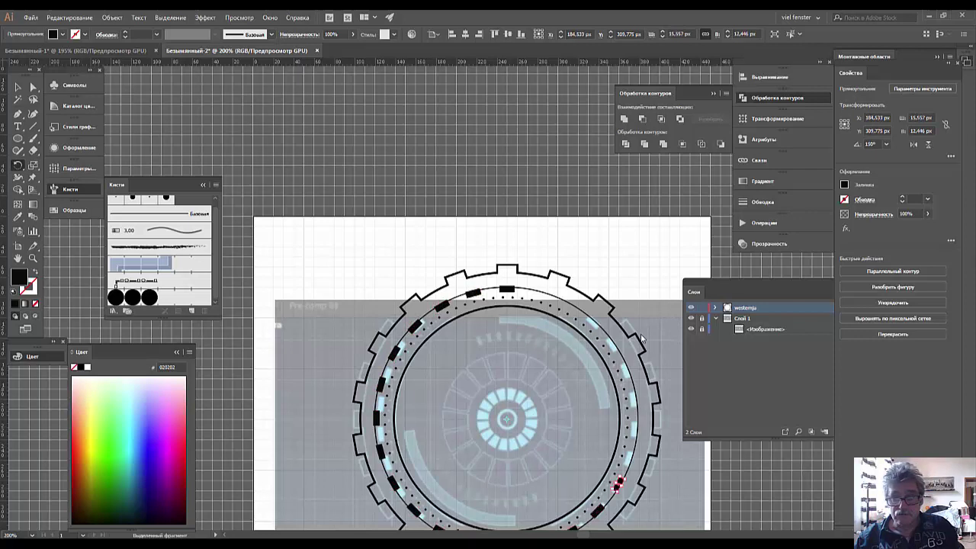
{"action": "key", "text": "ctrl+d"}
{"action": "key", "text": "ctrl+d"}
{"action": "key", "text": "ctrl+d"}
{"action": "key", "text": "ctrl+d"}
{"action": "key", "text": "ctrl+d"}
{"action": "key", "text": "ctrl+d"}
{"action": "key", "text": "ctrl+d"}
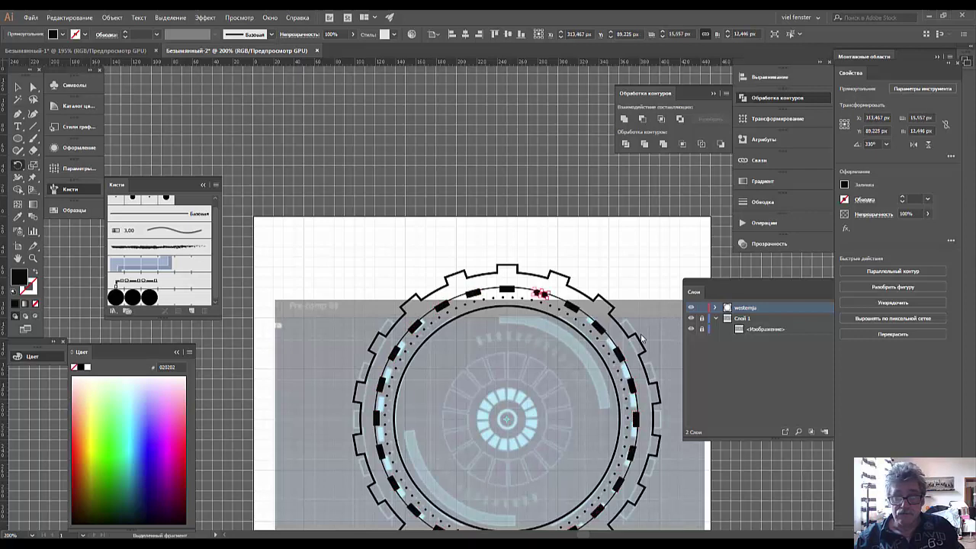
{"action": "key", "text": "ctrl+d"}
{"action": "key", "text": "ctrl+d"}
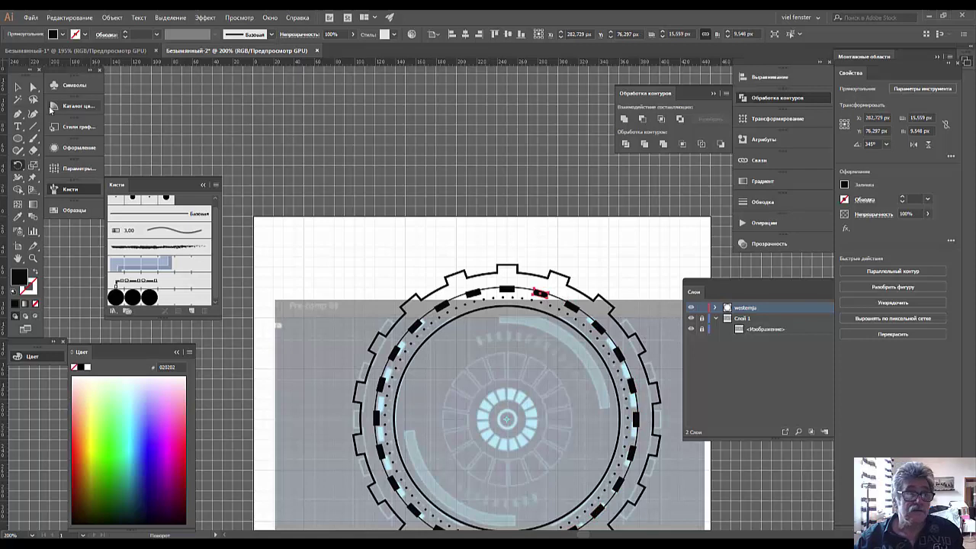
Check the ring, deselect everything and zoom out to 150% to view the whole gear.
{"action": "key", "text": "v"}
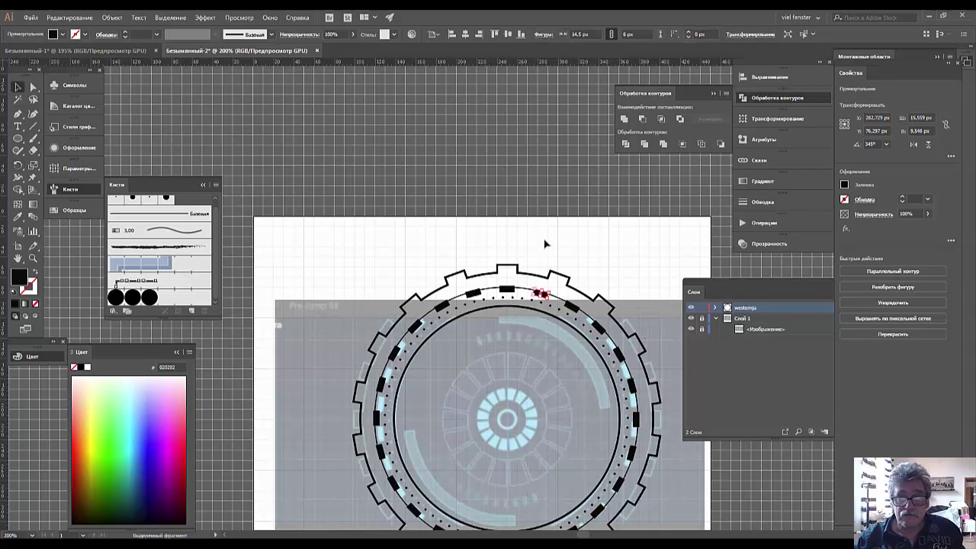
{"action": "left_click", "coordinate": [543, 244]}
{"action": "left_click", "coordinate": [524, 292]}
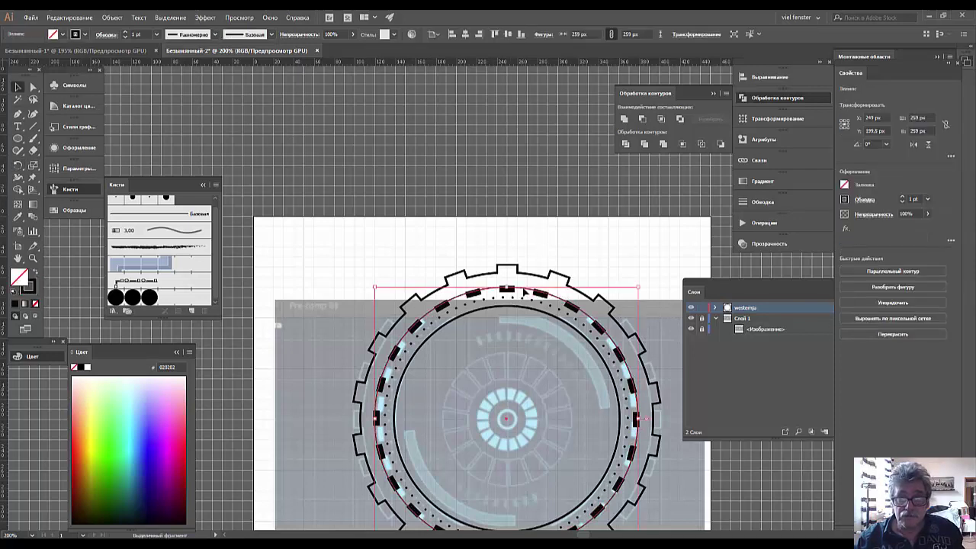
{"action": "key", "text": "ctrl+shift+a"}
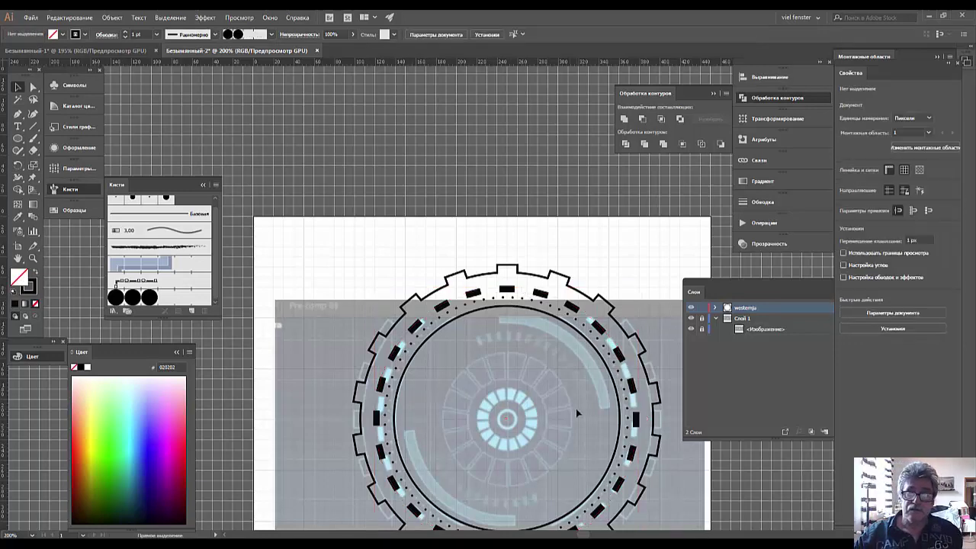
{"action": "key", "text": "ctrl+minus"}
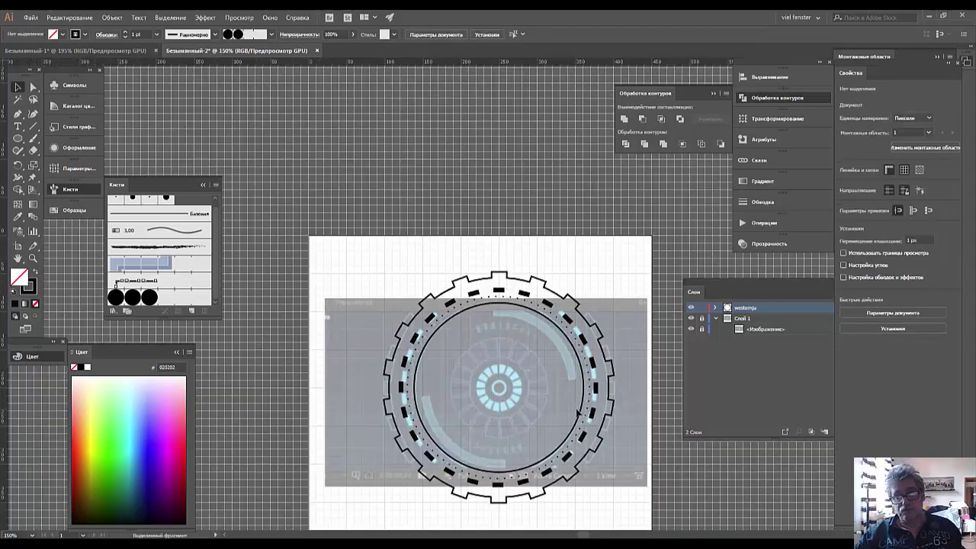
{"action": "key", "text": "space"}
Pan to centre the gear in view and switch to the Ellipse tool.
{"action": "left_click_drag", "start_coordinate": [542, 372], "coordinate": [522, 301]}
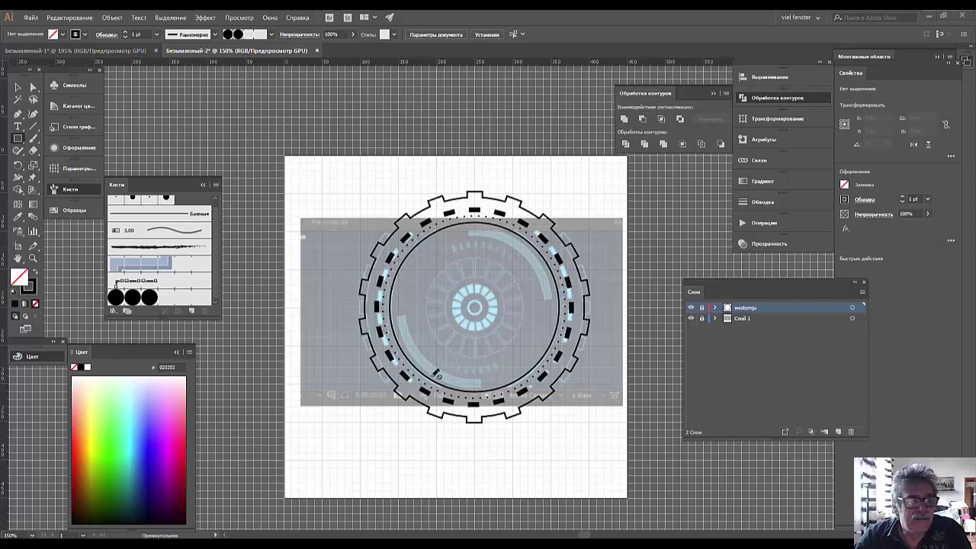
{"action": "left_click", "coordinate": [18, 140]}
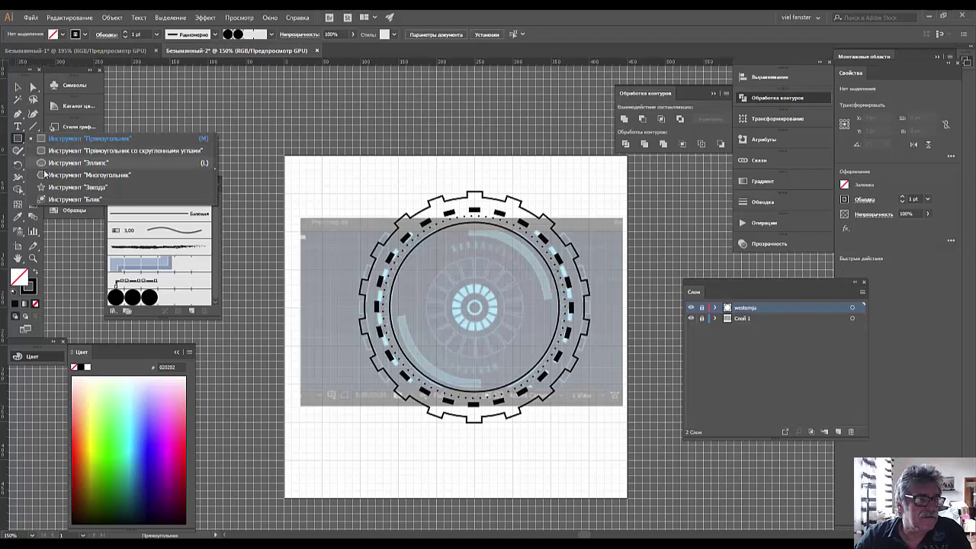
{"action": "left_click", "coordinate": [77, 163]}
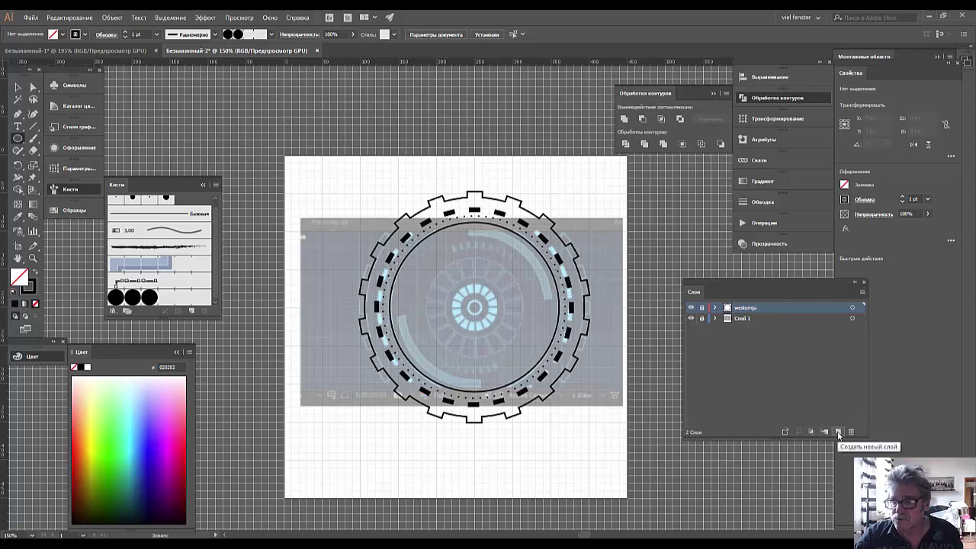
Add new layer Слой 3 and draw a 200 px circle centred in the gear.
{"action": "left_click", "coordinate": [838, 432]}
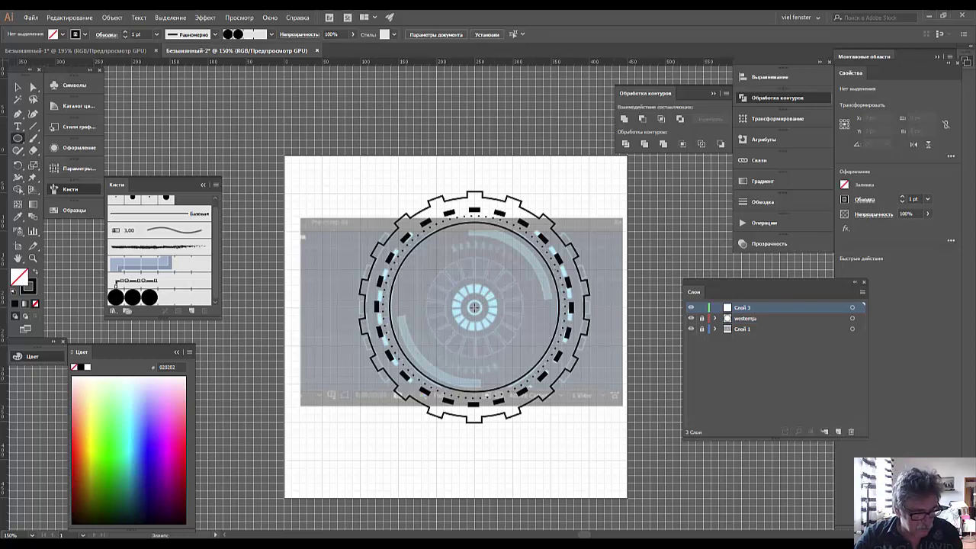
{"action": "left_click_drag", "start_coordinate": [474, 307], "coordinate": [542, 376]}
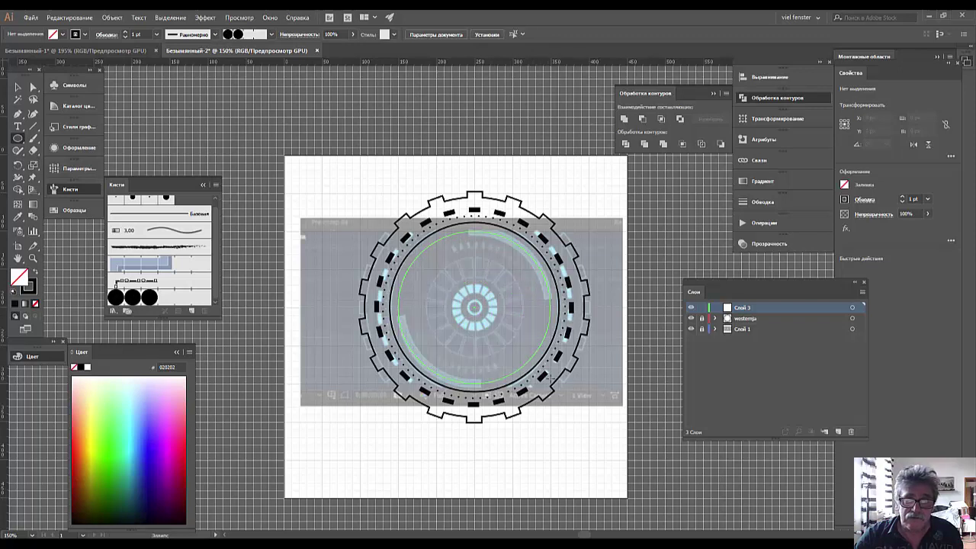
{"action": "left_click_drag", "start_coordinate": [549, 379], "coordinate": [551, 381]}
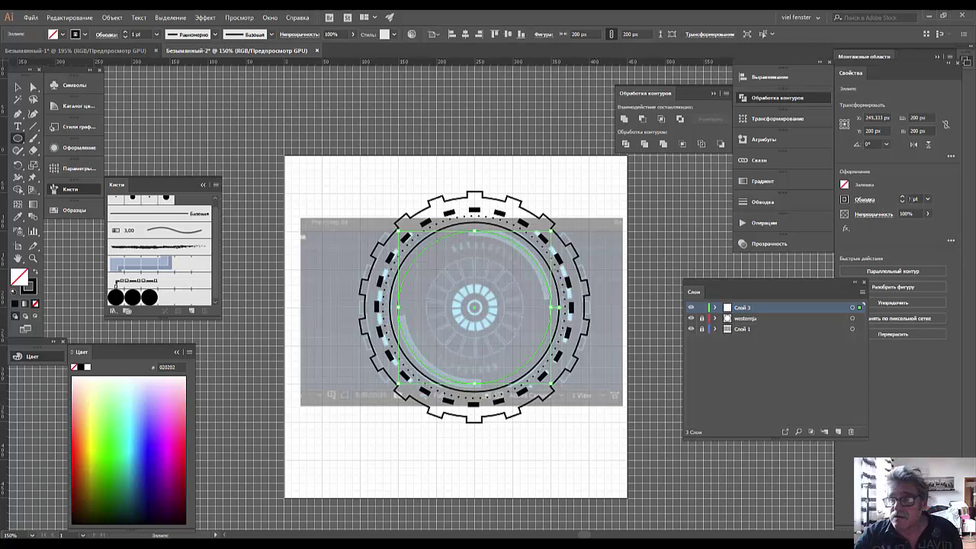
Set the circle's black stroke weight to 8 pt.
{"action": "left_click", "coordinate": [904, 199]}
{"action": "left_click", "coordinate": [904, 200]}
{"action": "left_click", "coordinate": [903, 200]}
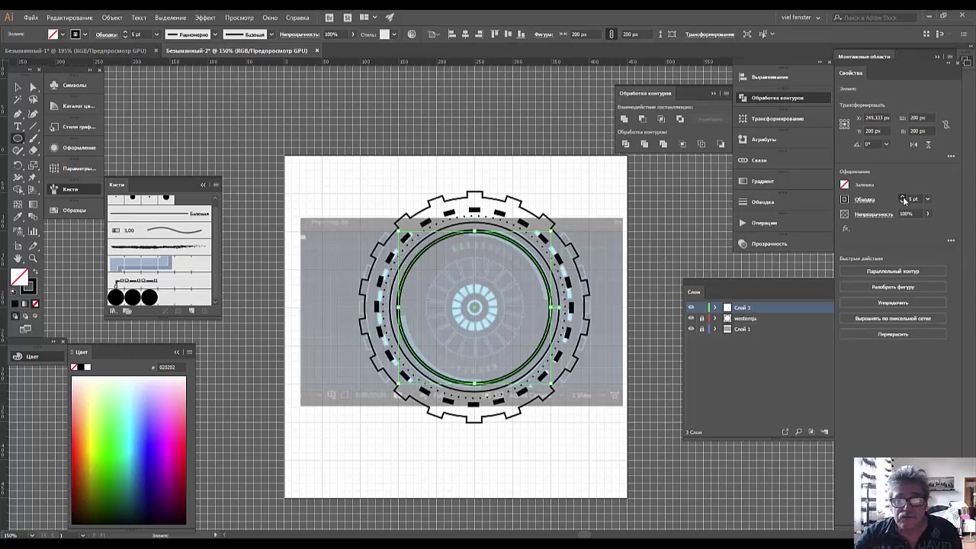
{"action": "left_click", "coordinate": [904, 200]}
{"action": "left_click", "coordinate": [904, 200]}
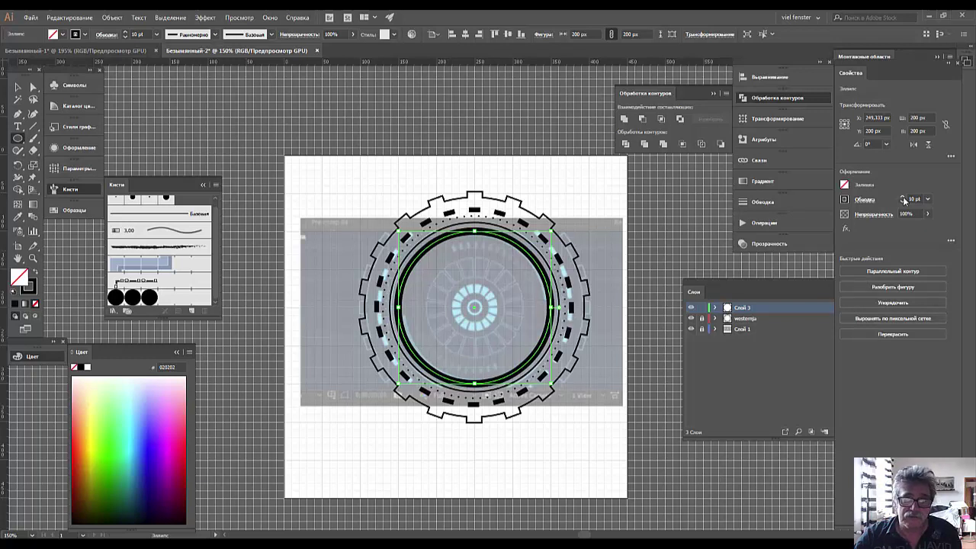
{"action": "left_click", "coordinate": [904, 203]}
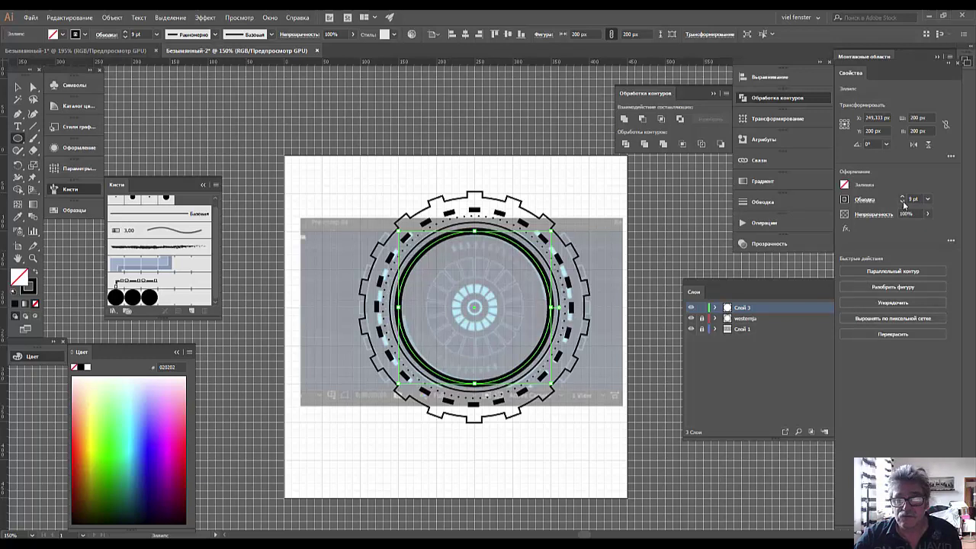
{"action": "left_click", "coordinate": [904, 203]}
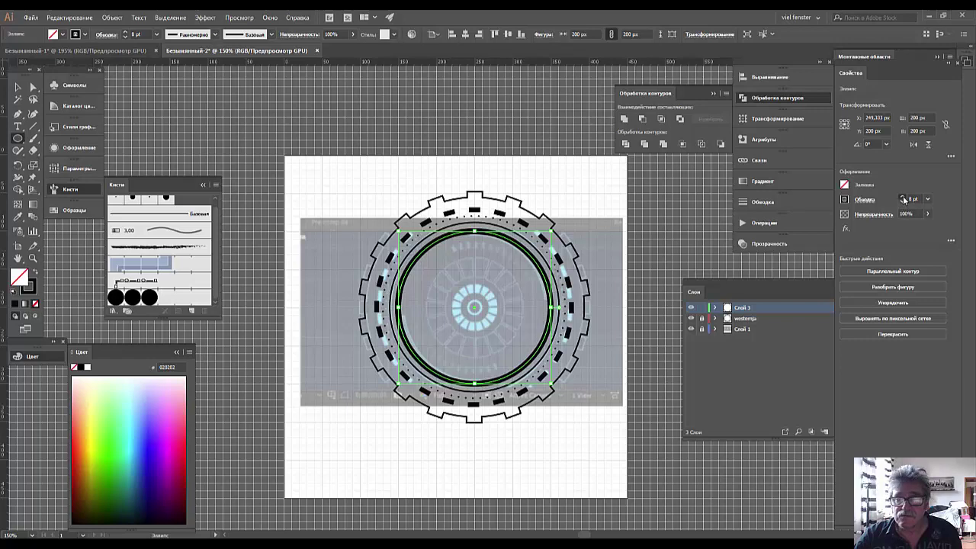
Expand the circle's fill and 8 pt stroke into a filled ring shape.
{"action": "left_click", "coordinate": [111, 17]}
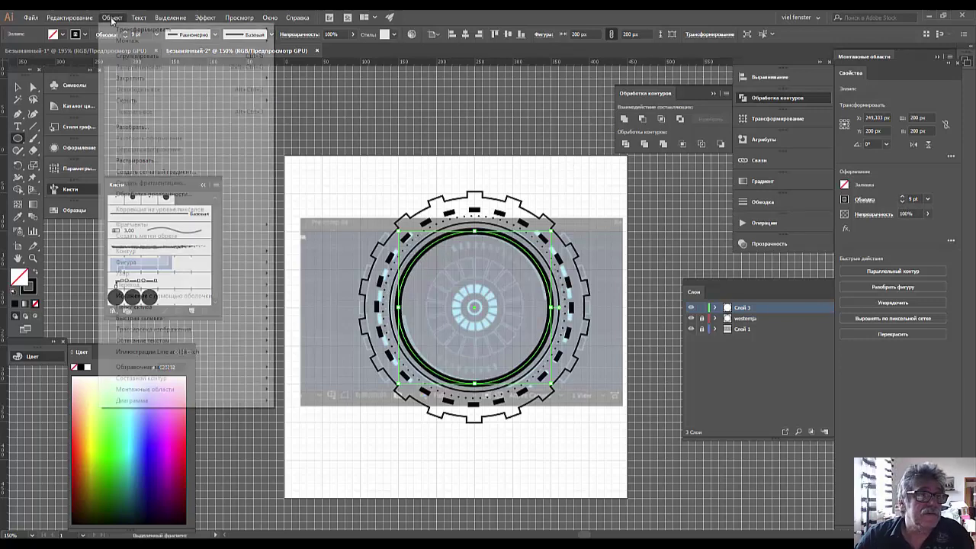
{"action": "left_click", "coordinate": [137, 127]}
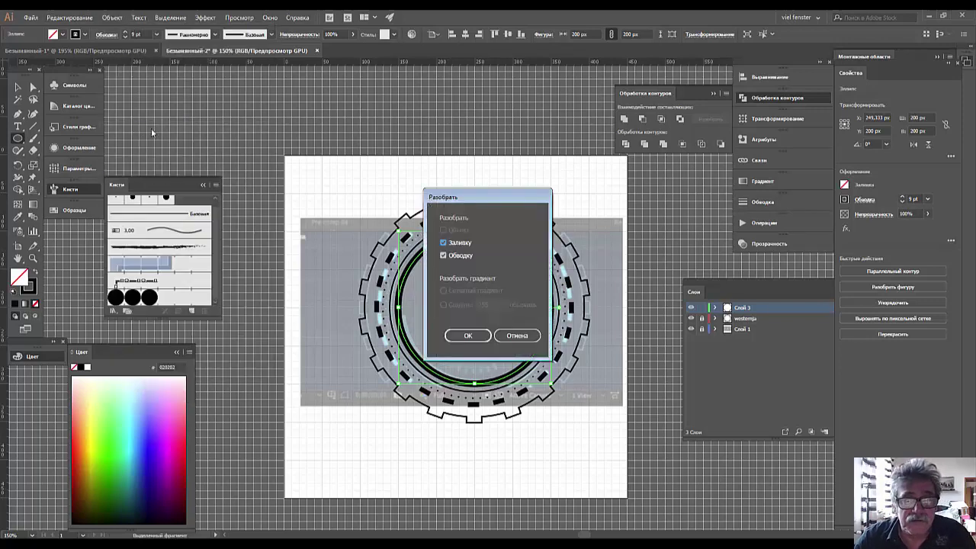
{"action": "left_click", "coordinate": [466, 335]}
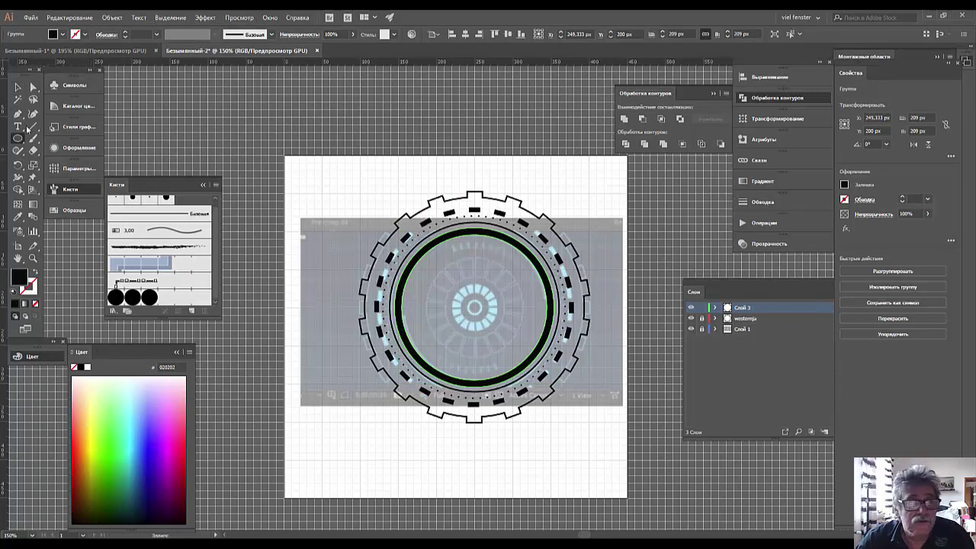
Try an orange fill on the ring, undo it, and deselect all artwork.
{"action": "left_click_drag", "start_coordinate": [17, 139], "coordinate": [42, 152]}
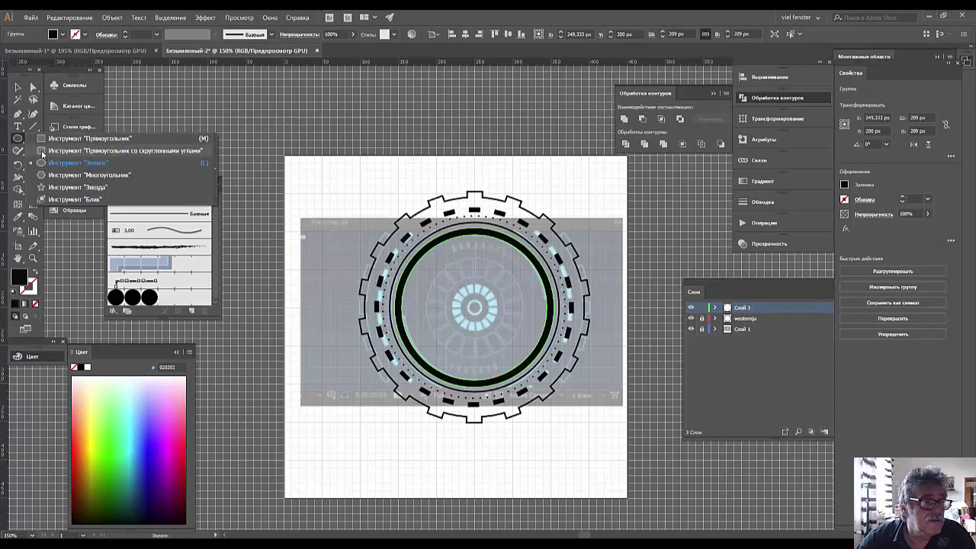
{"action": "left_click", "coordinate": [42, 151]}
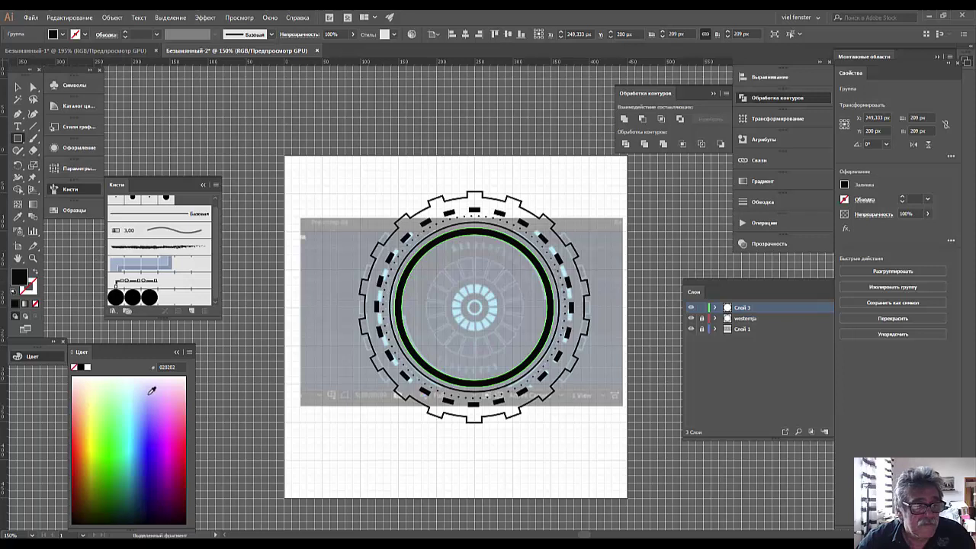
{"action": "left_click_drag", "start_coordinate": [104, 419], "coordinate": [83, 452]}
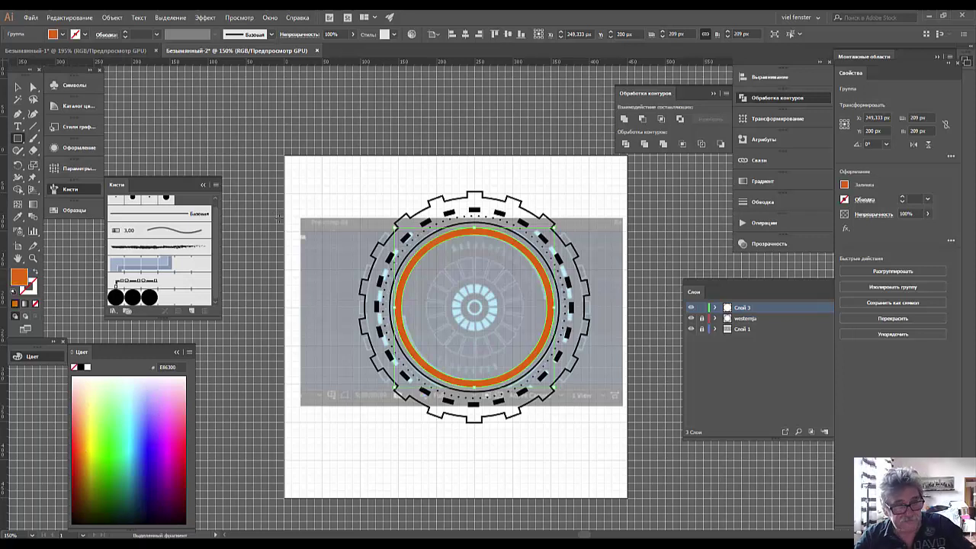
{"action": "key", "text": "ctrl+z"}
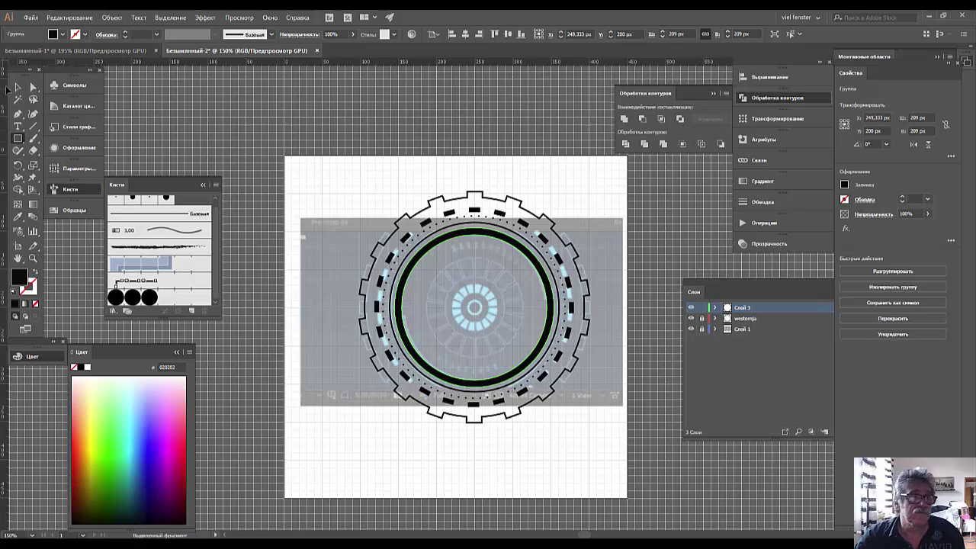
{"action": "left_click", "coordinate": [19, 86]}
{"action": "left_click", "coordinate": [268, 129]}
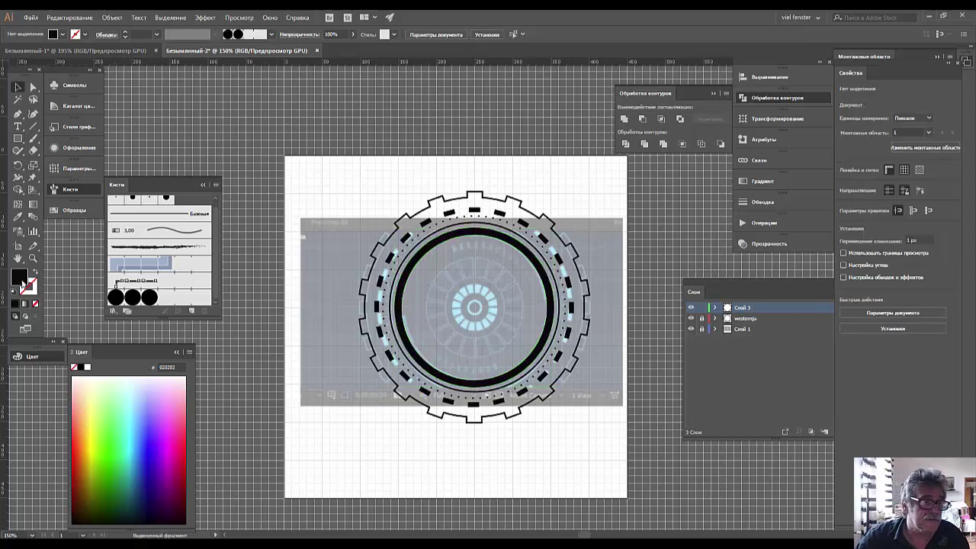
Draw a bright blue rectangle over the ring's upper-left quarter.
{"action": "double_click", "coordinate": [21, 276]}
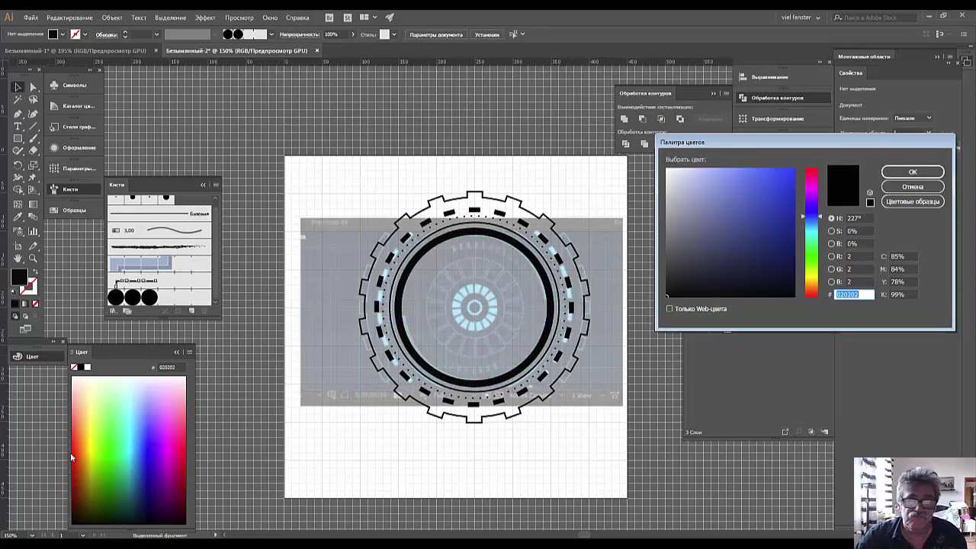
{"action": "left_click_drag", "start_coordinate": [735, 203], "coordinate": [815, 174]}
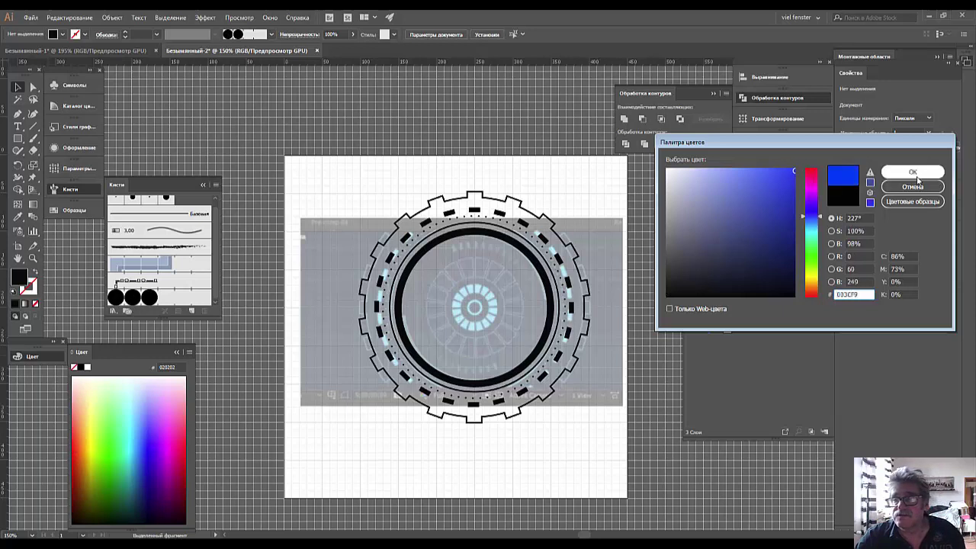
{"action": "left_click", "coordinate": [913, 172]}
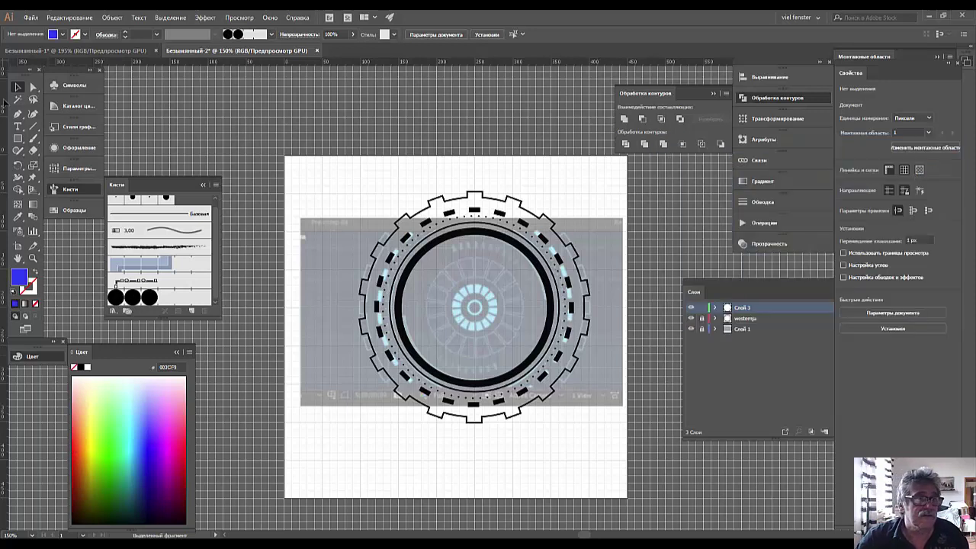
{"action": "left_click_drag", "start_coordinate": [17, 138], "coordinate": [45, 140]}
{"action": "left_click", "coordinate": [44, 138]}
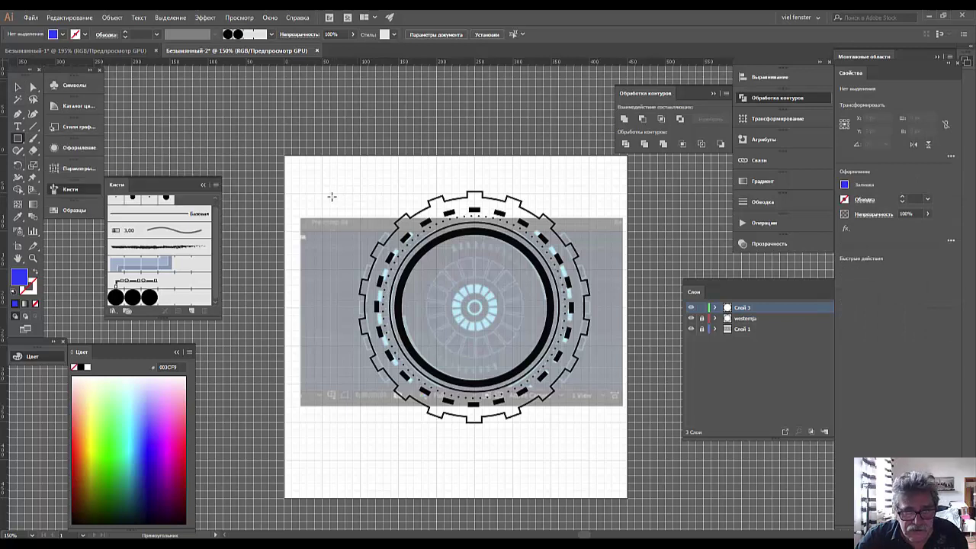
{"action": "mouse_move", "coordinate": [331, 197]}
{"action": "left_mouse_down"}
{"action": "mouse_move", "coordinate": [456, 320]}
{"action": "mouse_move", "coordinate": [468, 315]}
{"action": "left_mouse_up"}
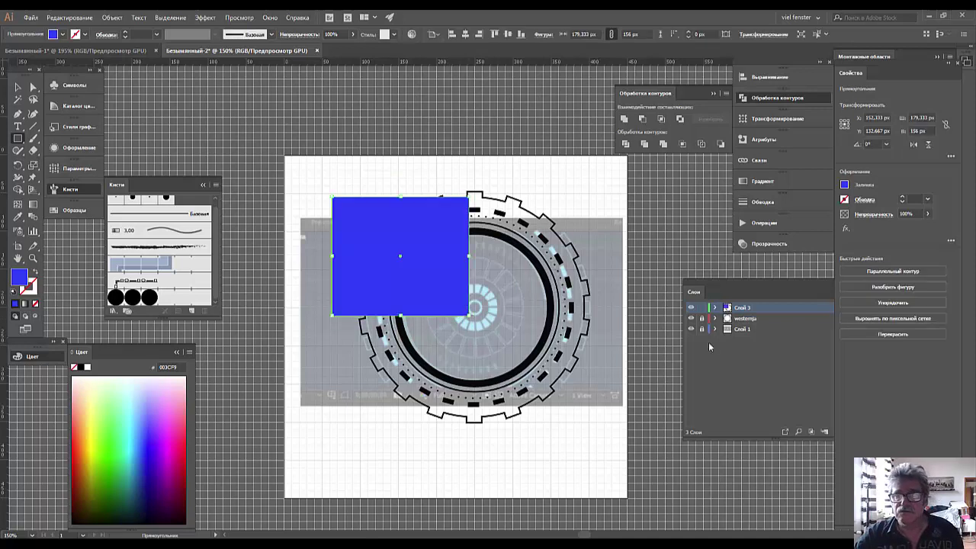
Select the rectangle with the ring group in Слой 3 and apply Pathfinder Minus Front.
{"action": "left_click", "coordinate": [715, 308]}
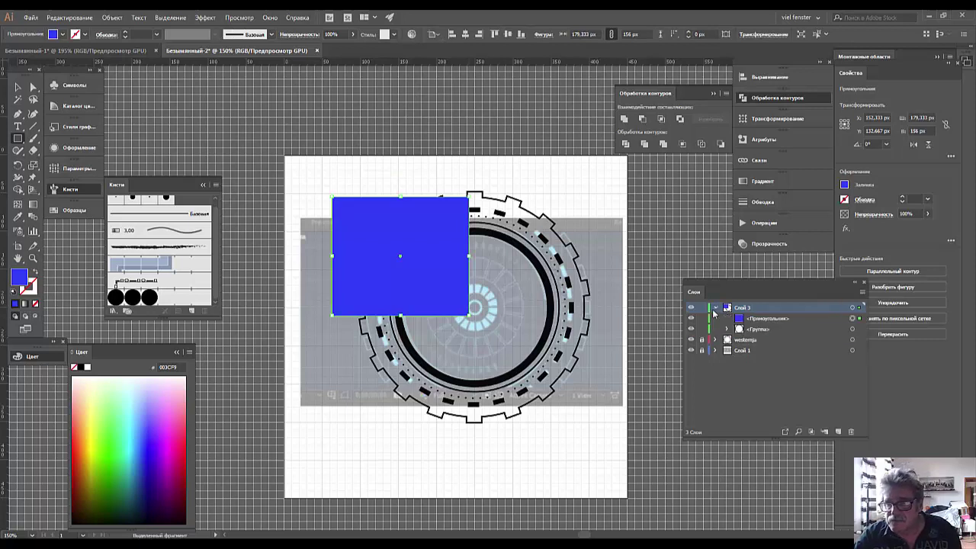
{"action": "left_click", "coordinate": [853, 329], "text": "shift"}
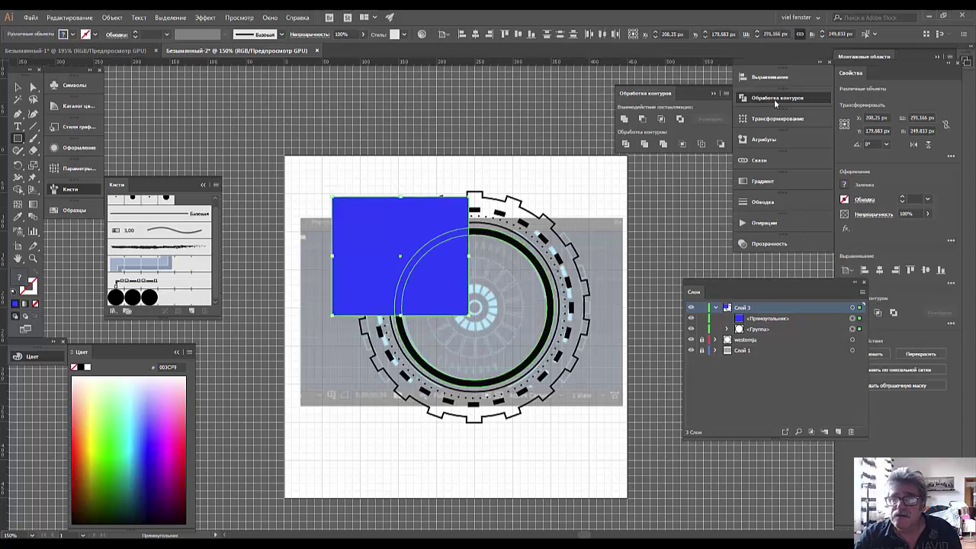
{"action": "left_click", "coordinate": [642, 120]}
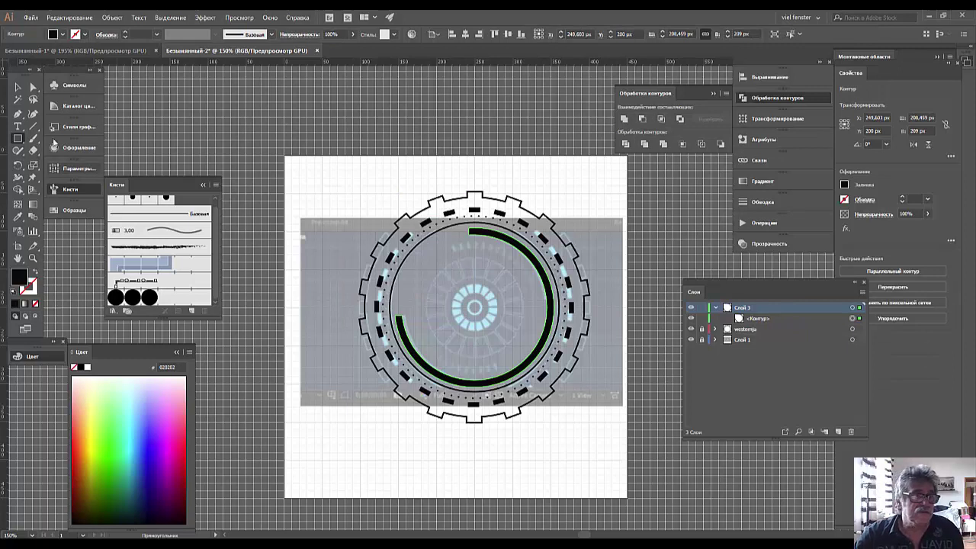
{"action": "left_click", "coordinate": [634, 267]}
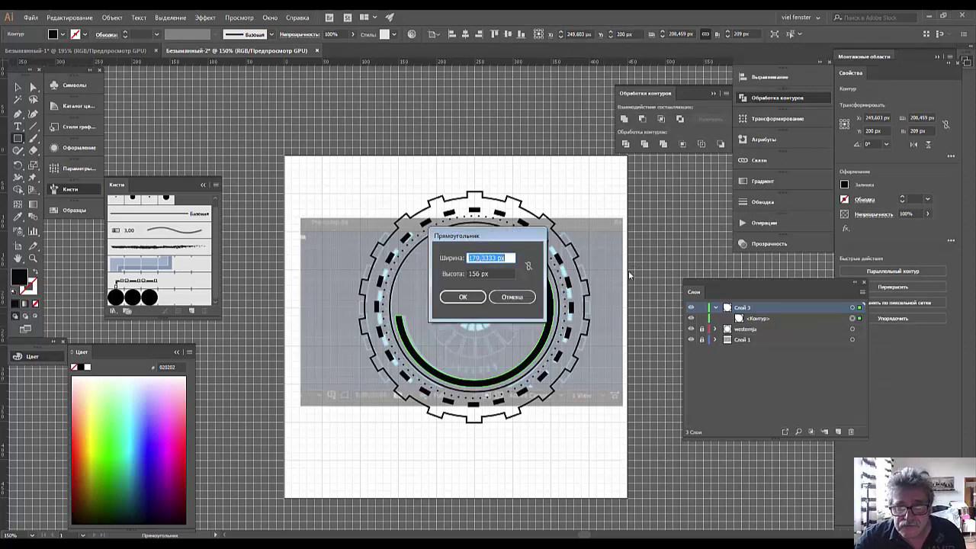
Draw a rectangle covering the arc's lower-right section.
{"action": "left_click", "coordinate": [517, 293]}
{"action": "mouse_move", "coordinate": [527, 294]}
{"action": "left_mouse_down"}
{"action": "mouse_move", "coordinate": [672, 412]}
{"action": "mouse_move", "coordinate": [636, 422]}
{"action": "mouse_move", "coordinate": [657, 436]}
{"action": "left_mouse_up"}
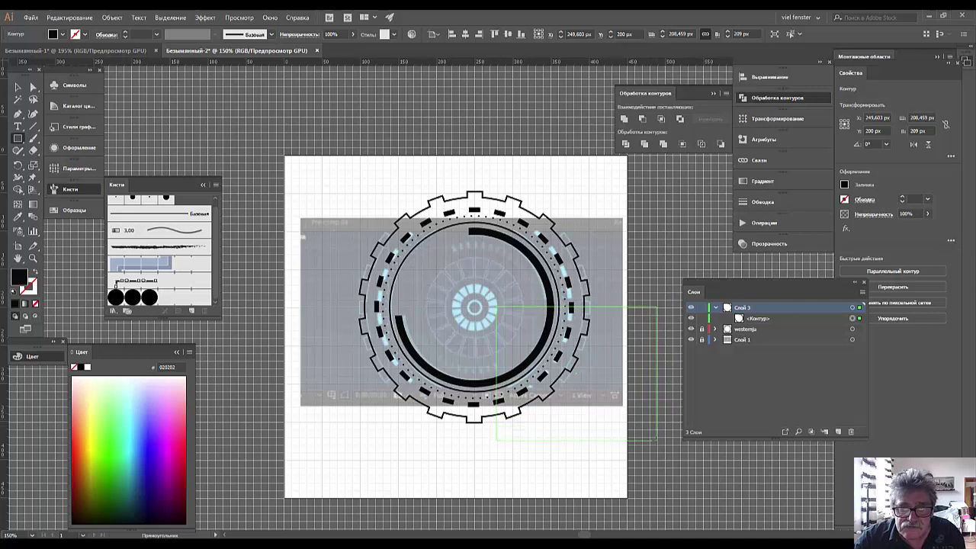
{"action": "left_click_drag", "start_coordinate": [657, 435], "coordinate": [655, 435]}
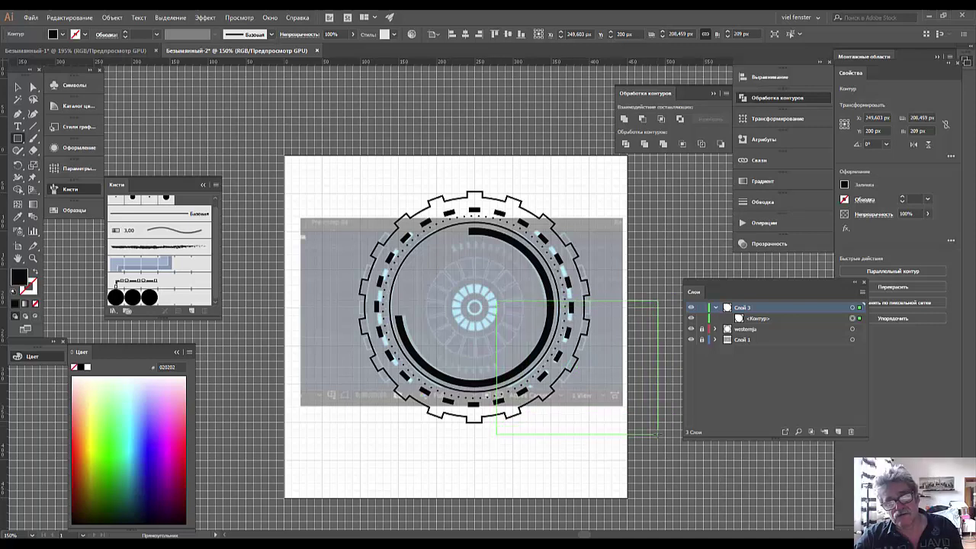
{"action": "left_click_drag", "start_coordinate": [655, 434], "coordinate": [657, 434]}
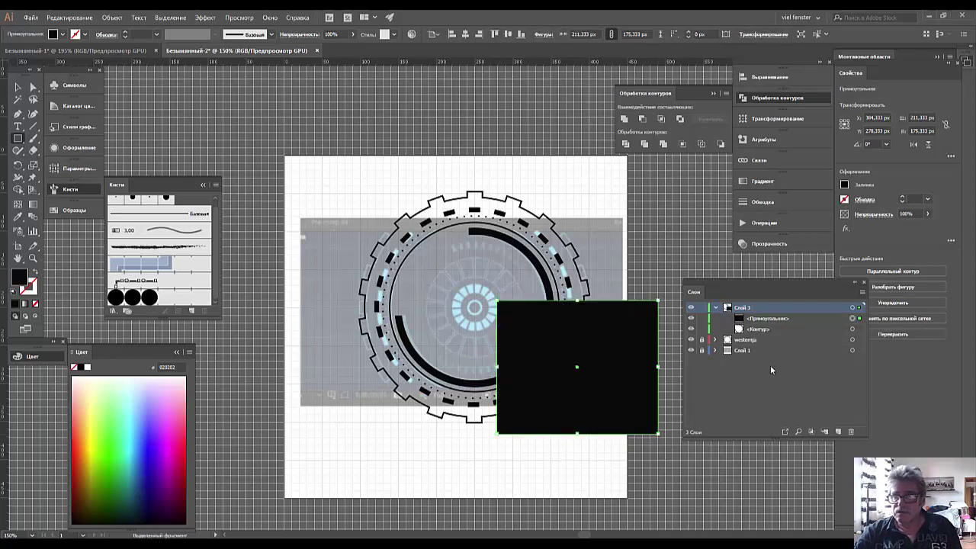
Subtract the rectangle from the arc with Minus Front and deselect the two arcs.
{"action": "left_click", "coordinate": [852, 329], "text": "shift"}
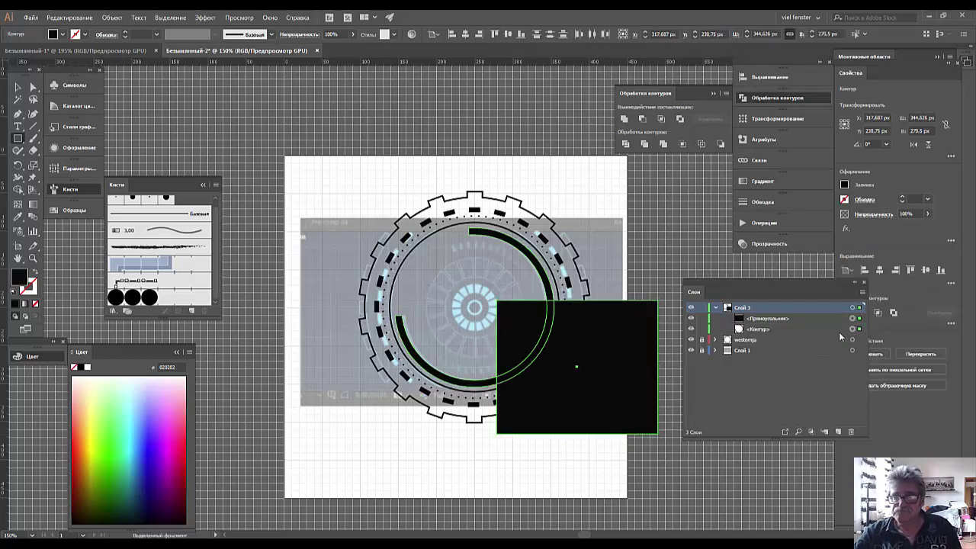
{"action": "left_click", "coordinate": [645, 119]}
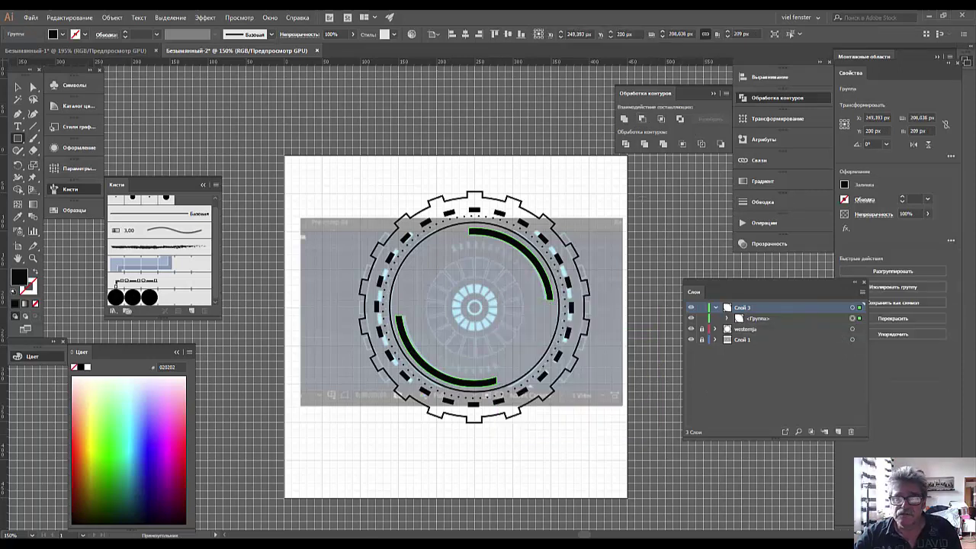
{"action": "left_click", "coordinate": [17, 86]}
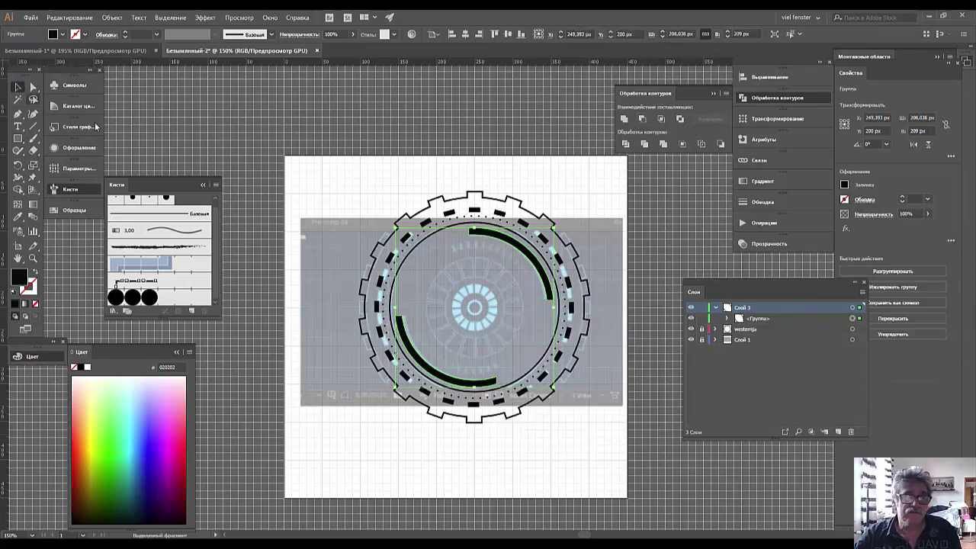
{"action": "left_click", "coordinate": [327, 300]}
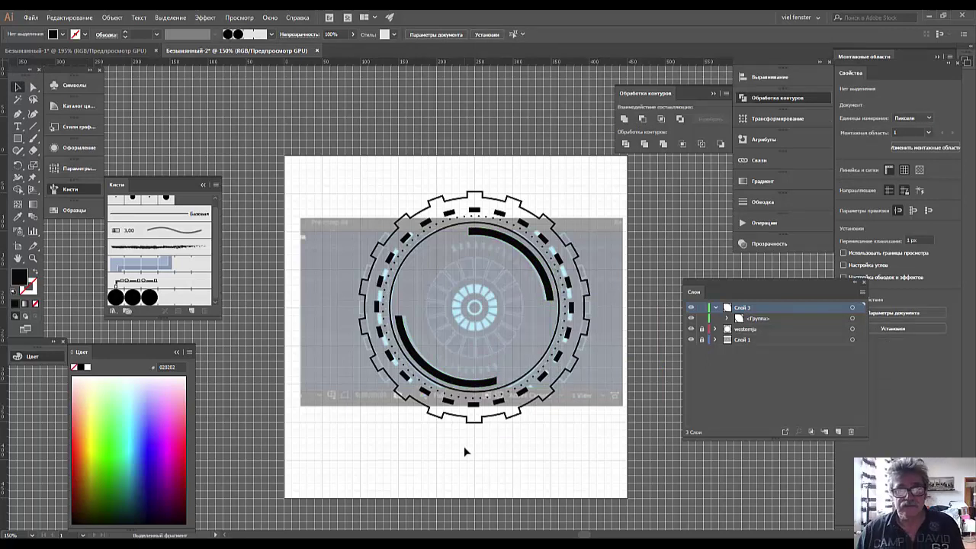
Zoom in on the ring, lock Слой 3, and switch to the Ellipse tool.
{"action": "key", "text": "ctrl+plus"}
{"action": "key", "text": "ctrl+plus"}
{"action": "key", "text": "ctrl+plus"}
{"action": "key", "text": "ctrl+plus"}
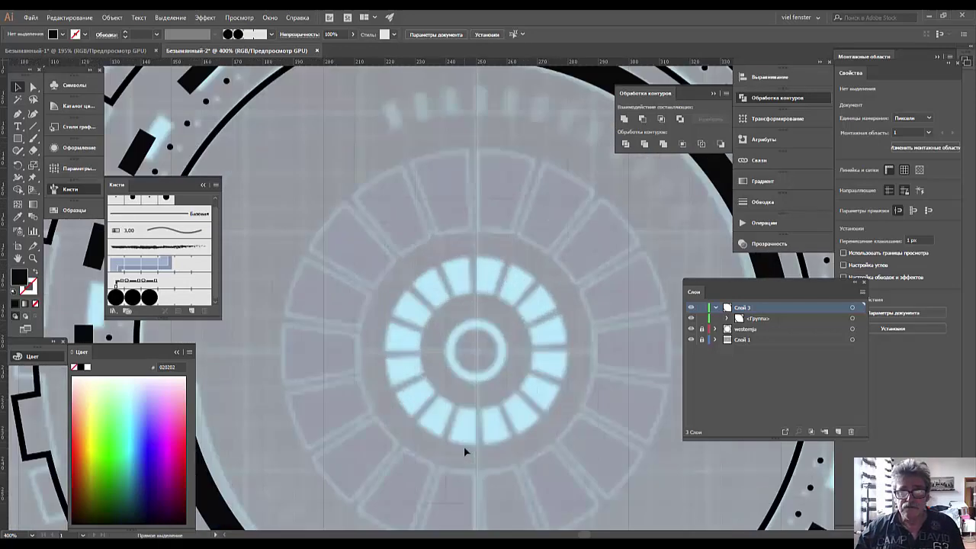
{"action": "scroll", "coordinate": [464, 259], "scroll_direction": "up", "scroll_amount": 5}
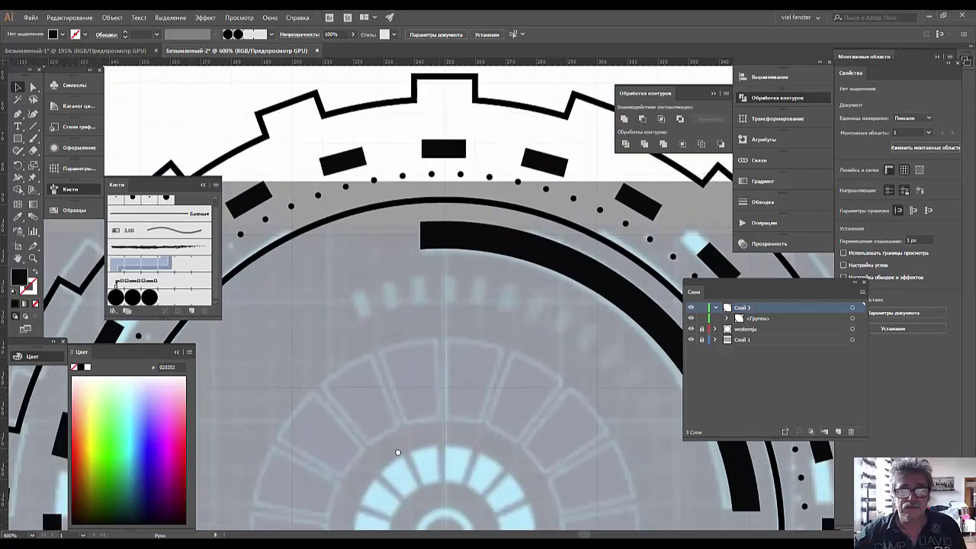
{"action": "scroll", "coordinate": [343, 228], "scroll_direction": "right", "scroll_amount": 4}
{"action": "key", "text": "v"}
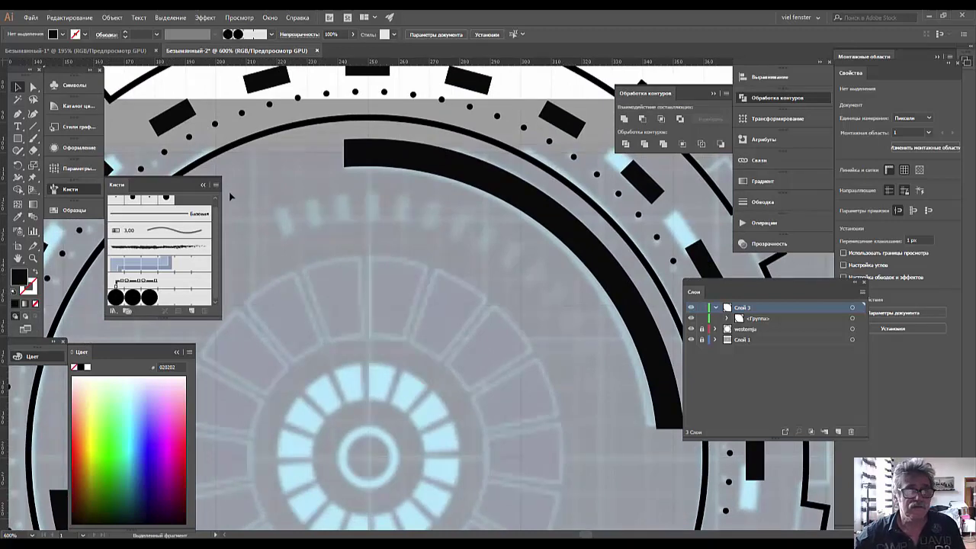
{"action": "left_click", "coordinate": [702, 307]}
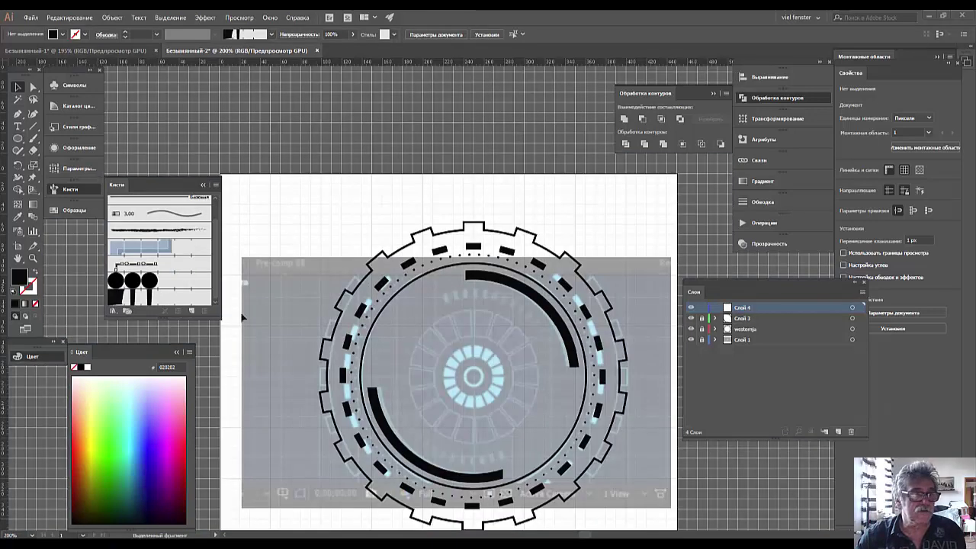
{"action": "left_click_drag", "start_coordinate": [17, 139], "coordinate": [54, 162]}
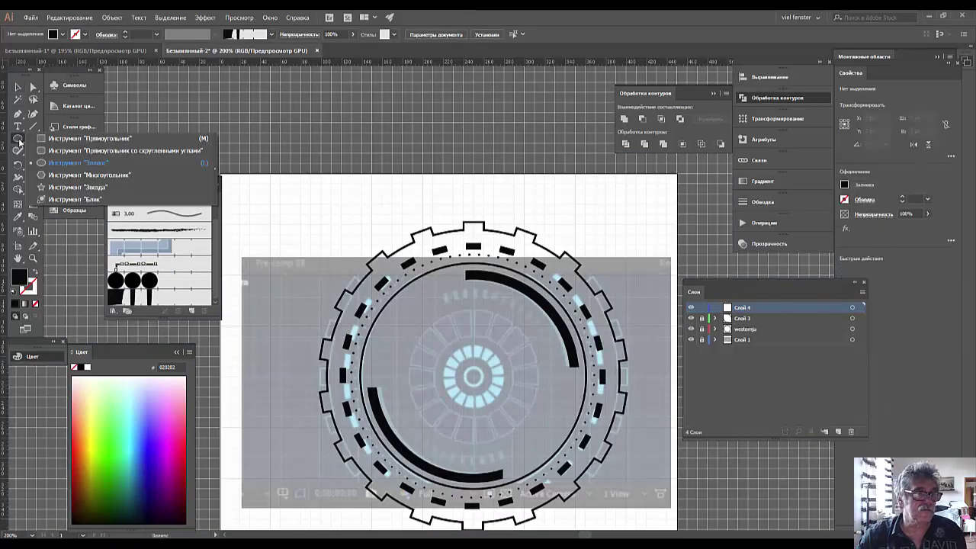
{"action": "left_click", "coordinate": [54, 162]}
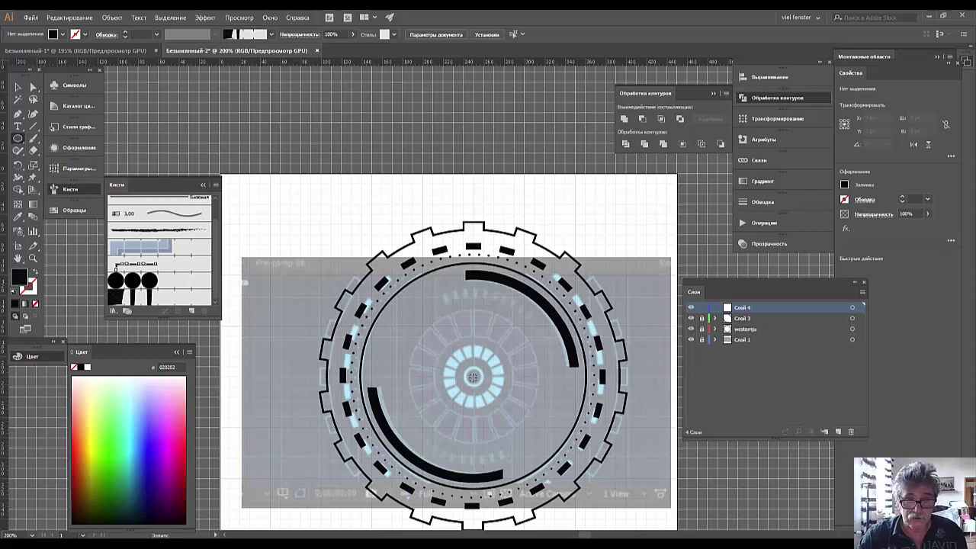
Draw a 167 × 163 px circle from the centre with no fill and a black stroke, then deselect.
{"action": "left_click_drag", "start_coordinate": [473, 377], "coordinate": [558, 460]}
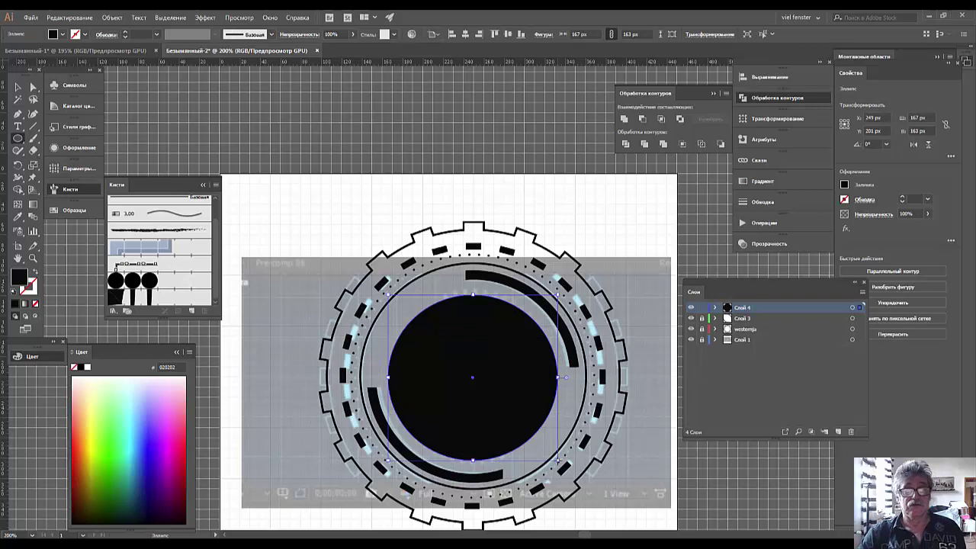
{"action": "left_click", "coordinate": [34, 304]}
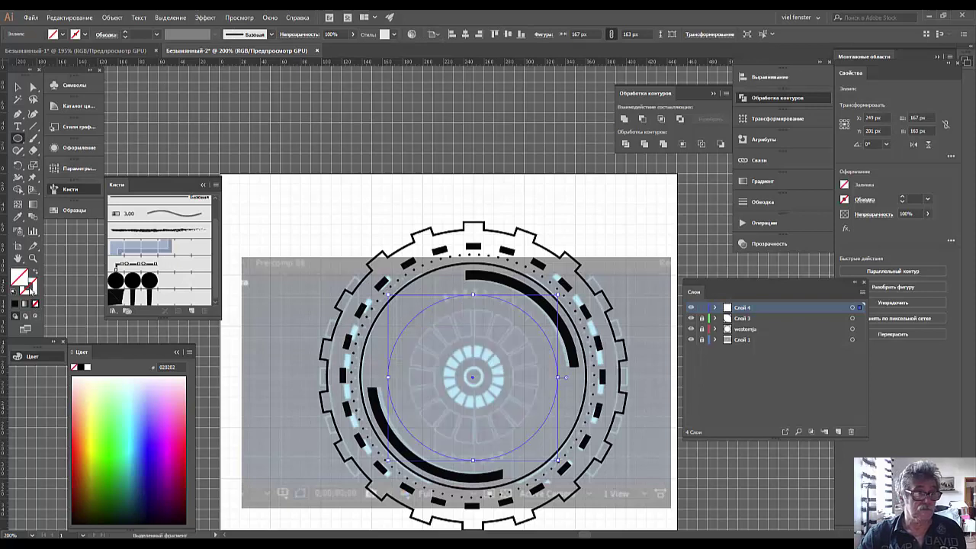
{"action": "left_click", "coordinate": [29, 288]}
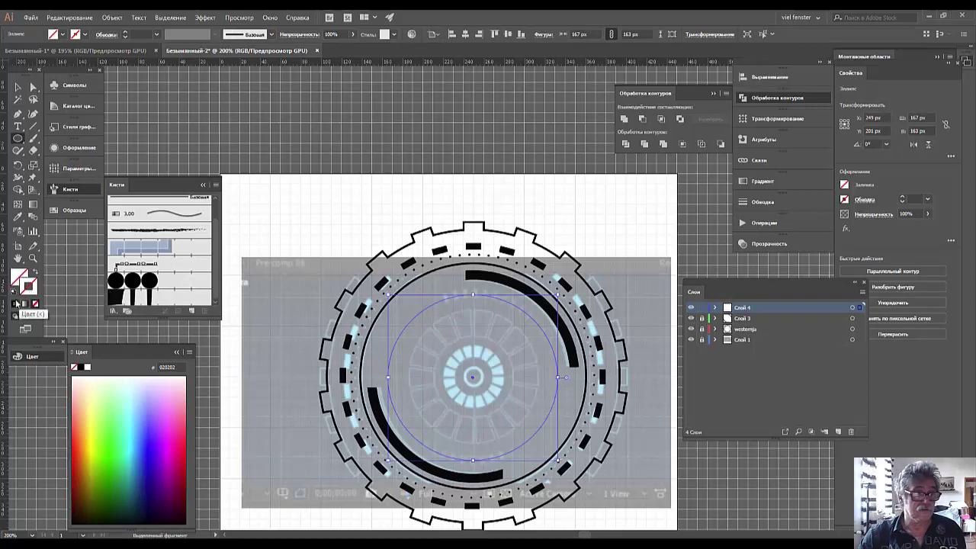
{"action": "left_click", "coordinate": [15, 303]}
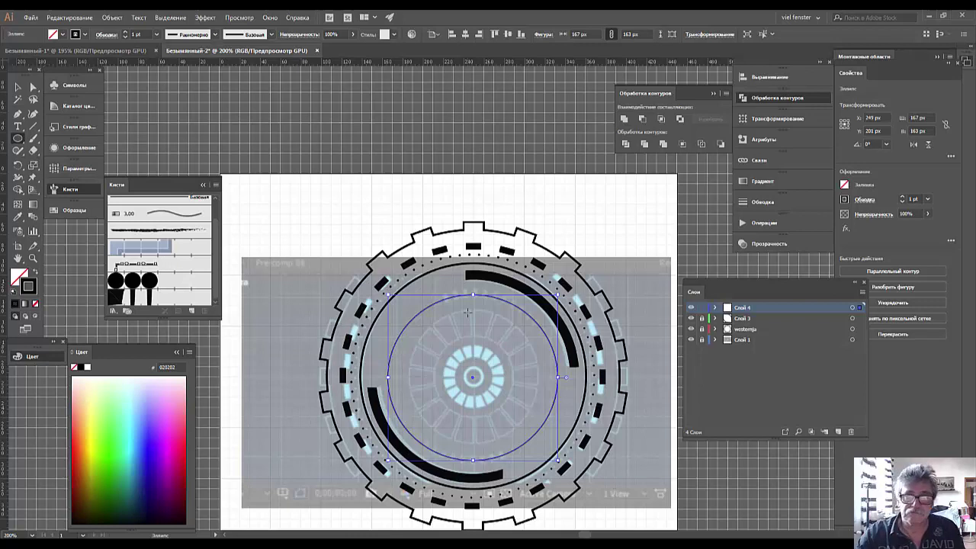
{"action": "left_click", "coordinate": [17, 87]}
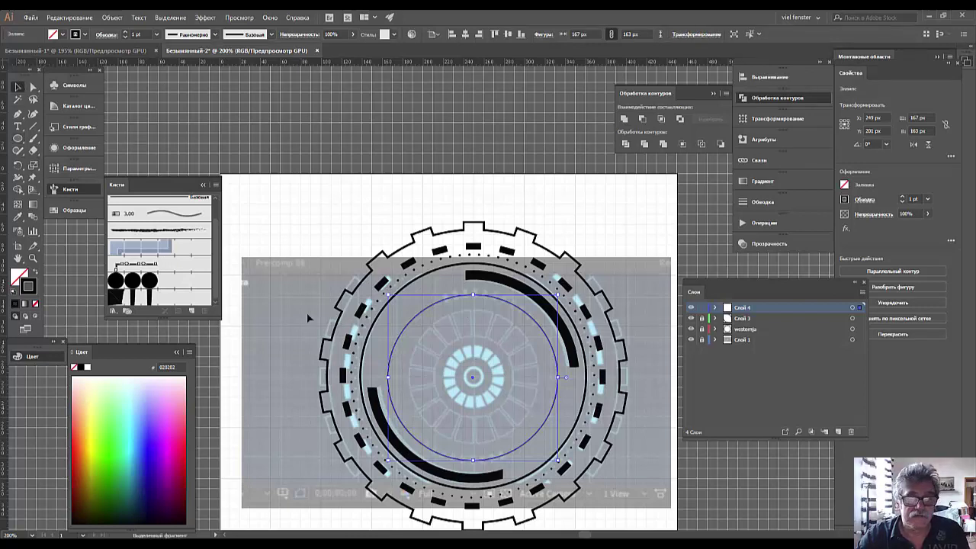
{"action": "left_click", "coordinate": [450, 310]}
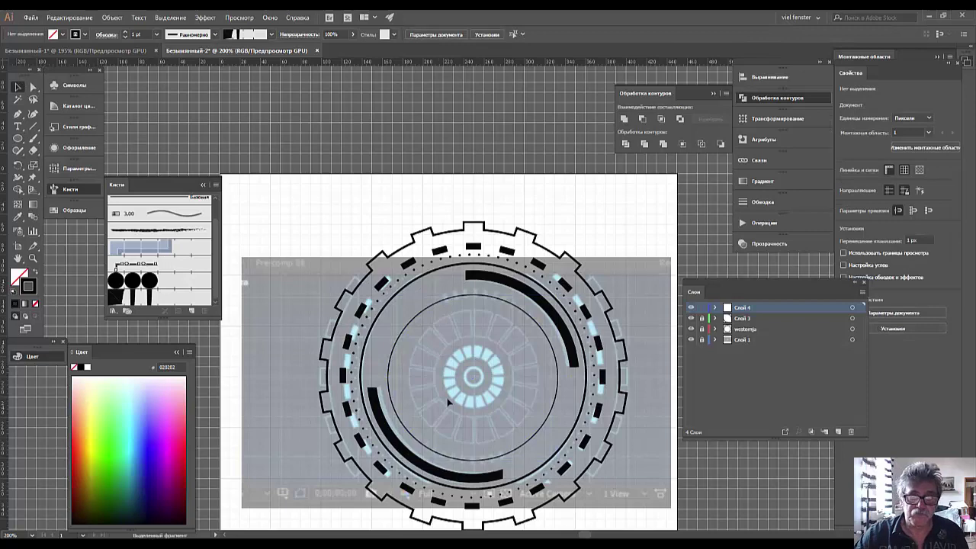
Draw a 4 × 9.625 px black, strokeless tick across the inner circle's top.
{"action": "key", "text": "ctrl+plus"}
{"action": "key", "text": "ctrl+plus"}
{"action": "key", "text": "ctrl+plus"}
{"action": "key", "text": "ctrl+plus"}
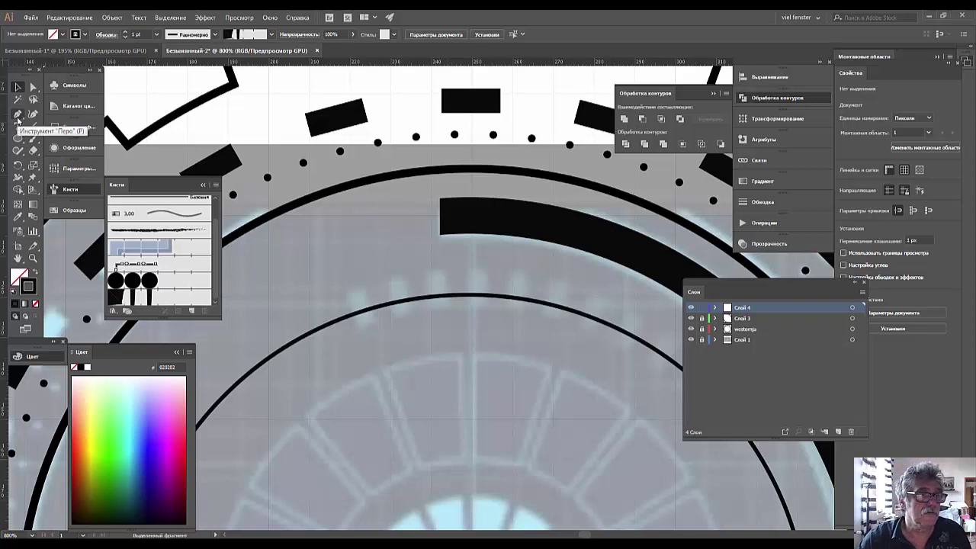
{"action": "left_click_drag", "start_coordinate": [17, 138], "coordinate": [61, 138]}
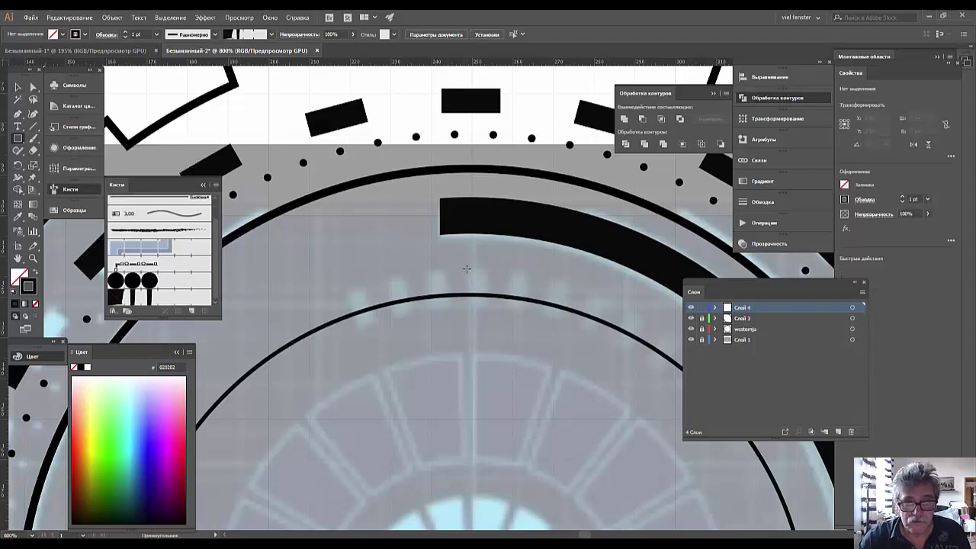
{"action": "left_click_drag", "start_coordinate": [463, 270], "coordinate": [481, 308]}
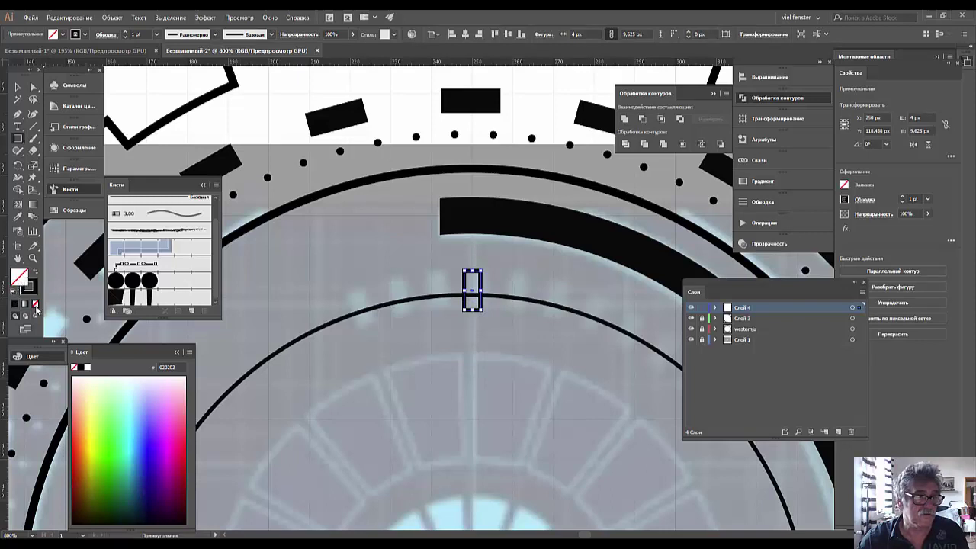
{"action": "left_click", "coordinate": [15, 304]}
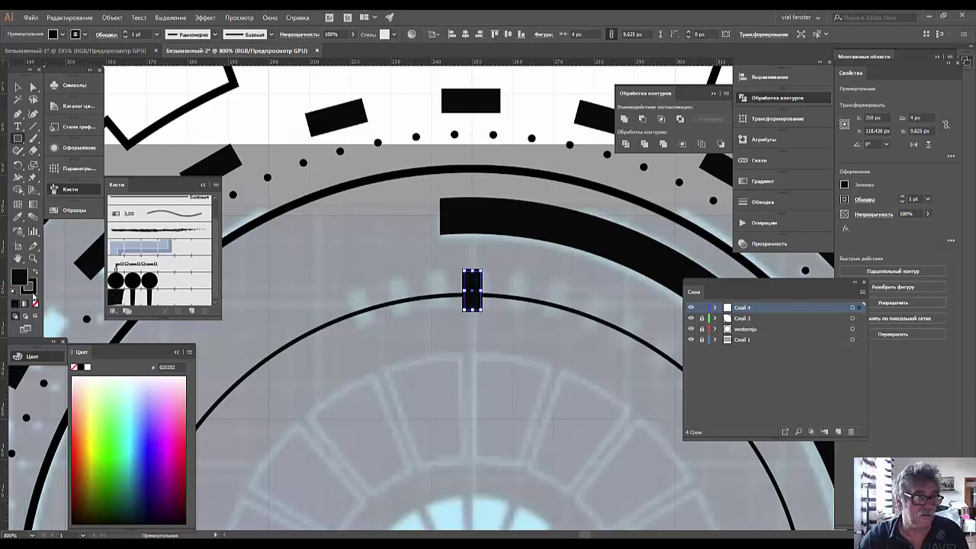
{"action": "left_click", "coordinate": [34, 305]}
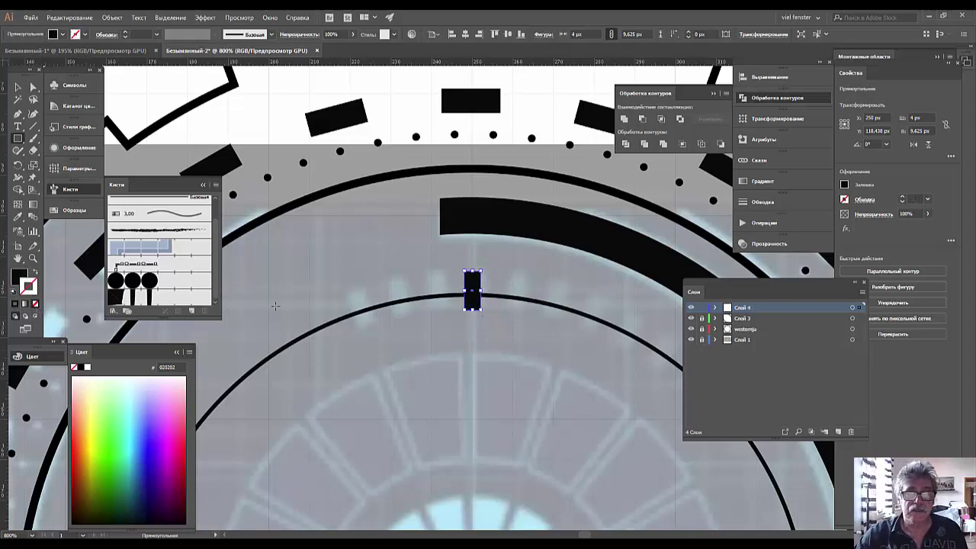
{"action": "key", "text": "ctrl+minus"}
{"action": "key", "text": "ctrl+minus"}
{"action": "key", "text": "ctrl+minus"}
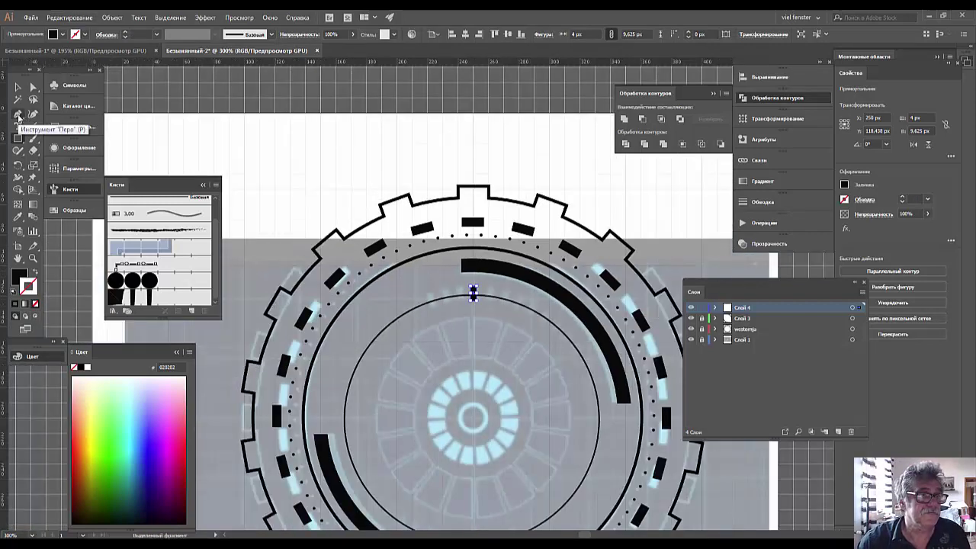
{"action": "left_click", "coordinate": [20, 168]}
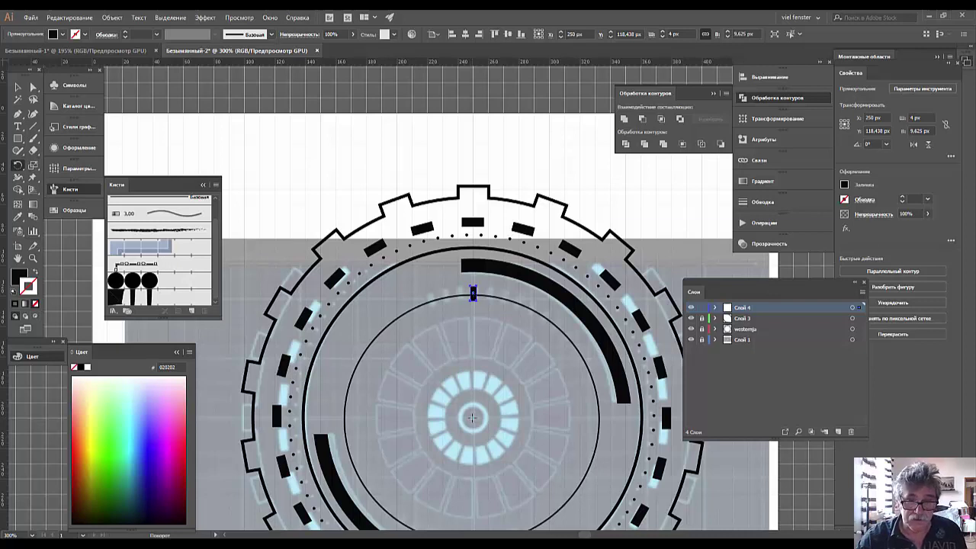
{"action": "left_click", "coordinate": [472, 417], "text": "alt"}
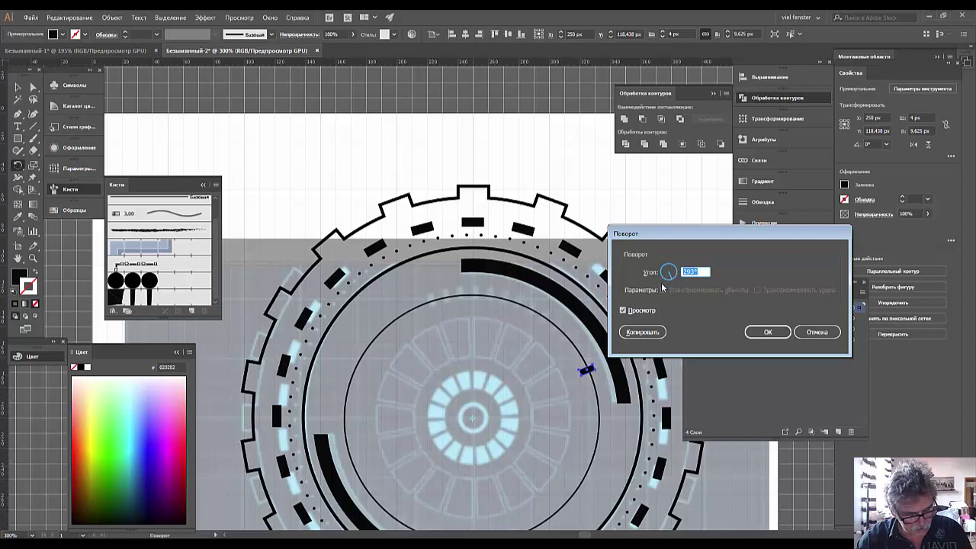
{"action": "type", "text": "360/24"}
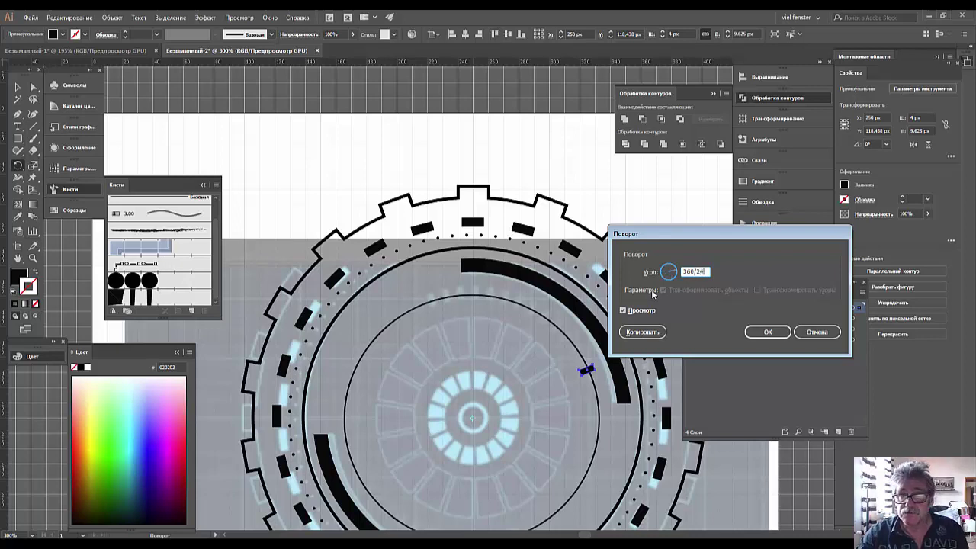
{"action": "left_click", "coordinate": [643, 332]}
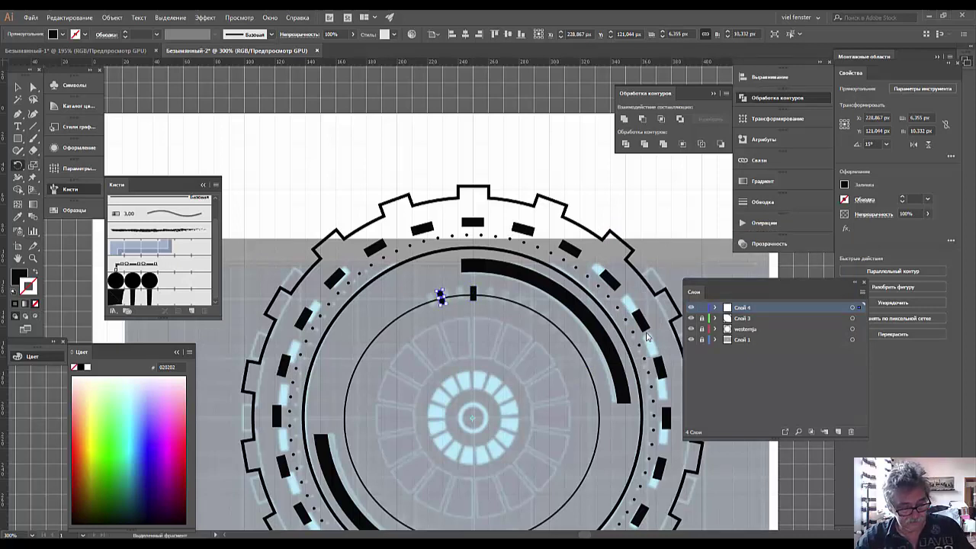
{"action": "key", "text": "ctrl+z"}
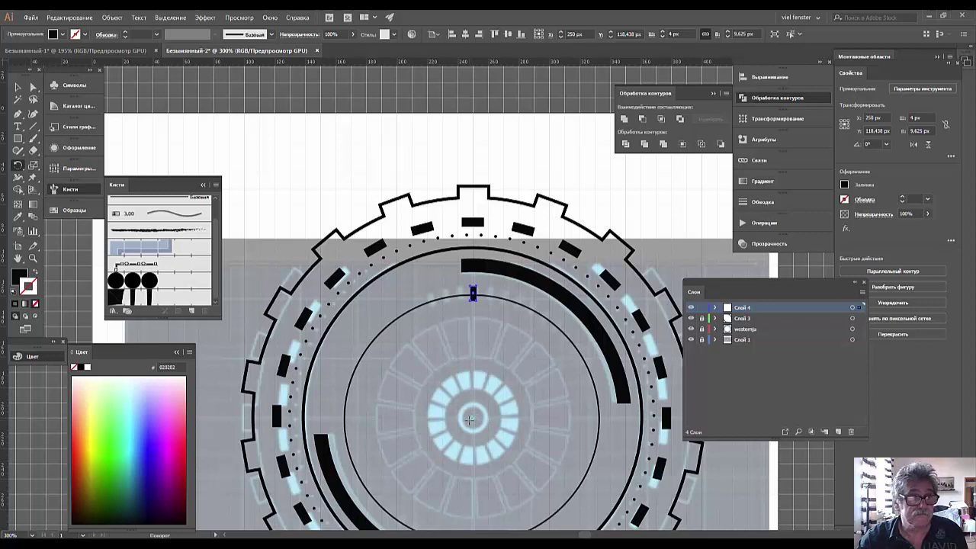
Give the small dash a black fill and no stroke.
{"action": "key", "text": "v"}
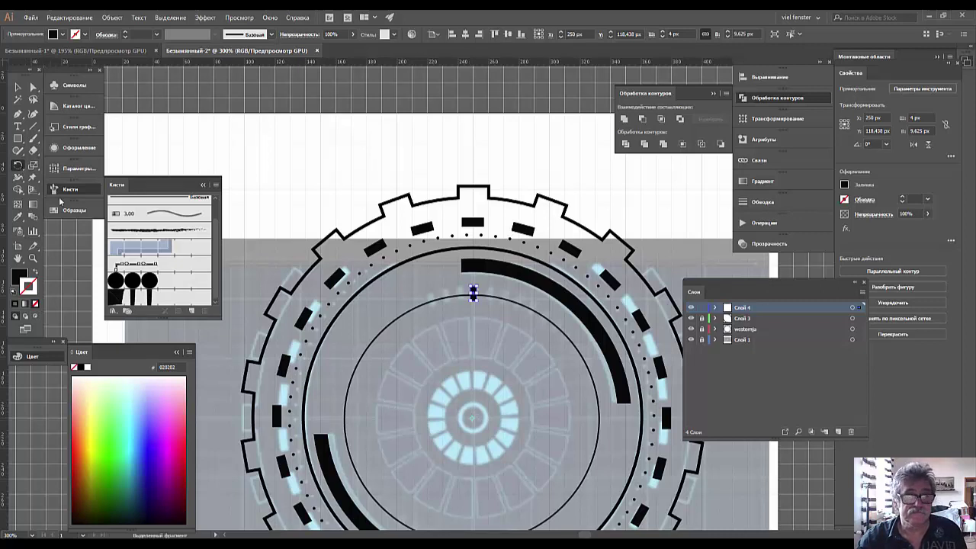
{"action": "key", "text": "r"}
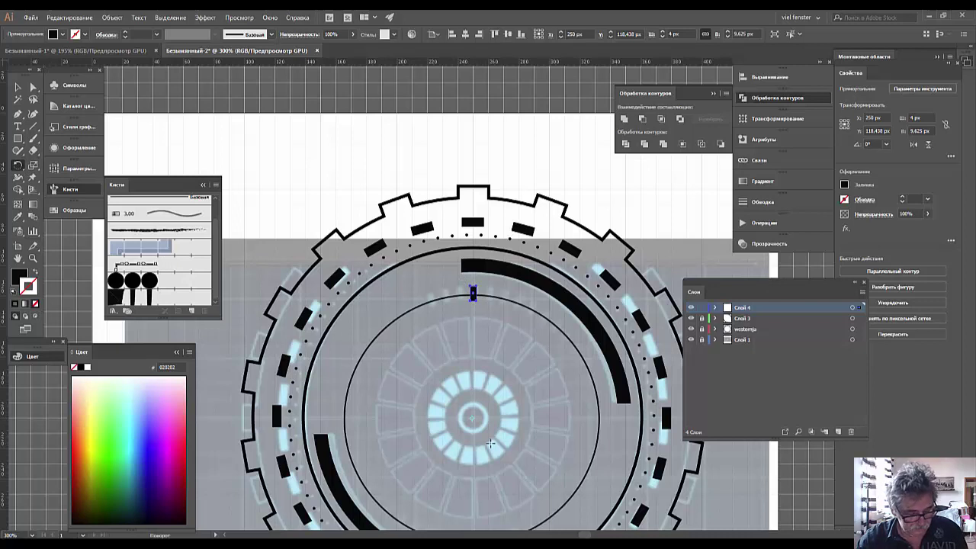
{"action": "key", "text": "v"}
{"action": "key", "text": "shift+x"}
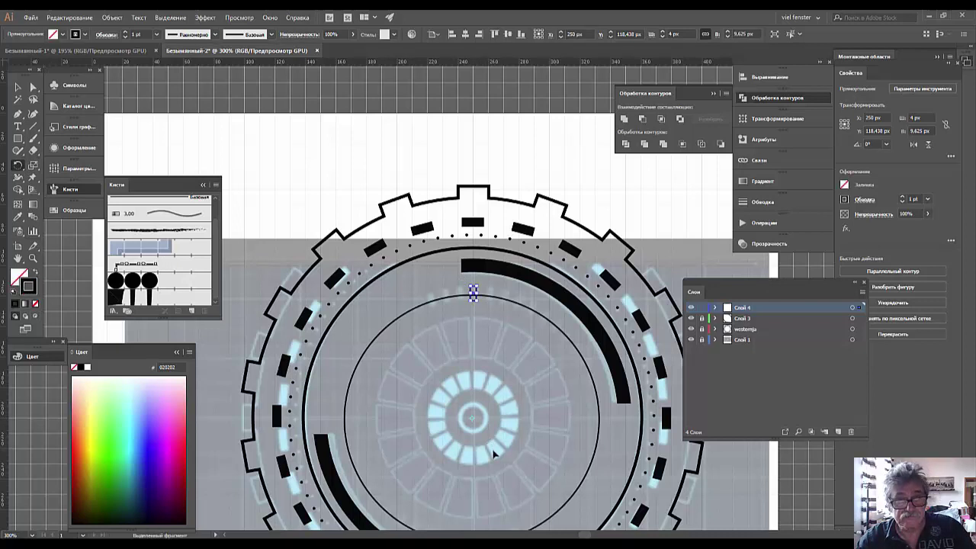
{"action": "key", "text": "r"}
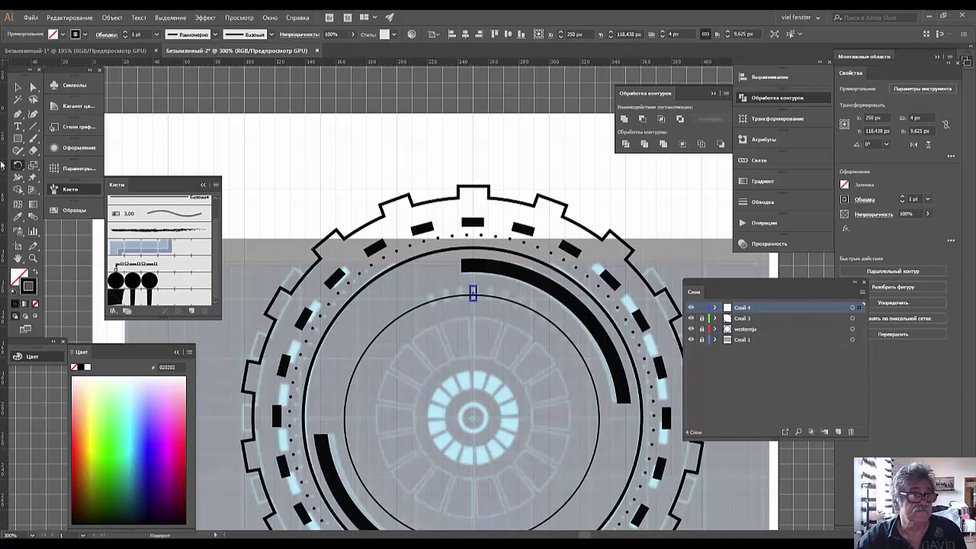
{"action": "left_click_drag", "start_coordinate": [21, 171], "coordinate": [64, 180]}
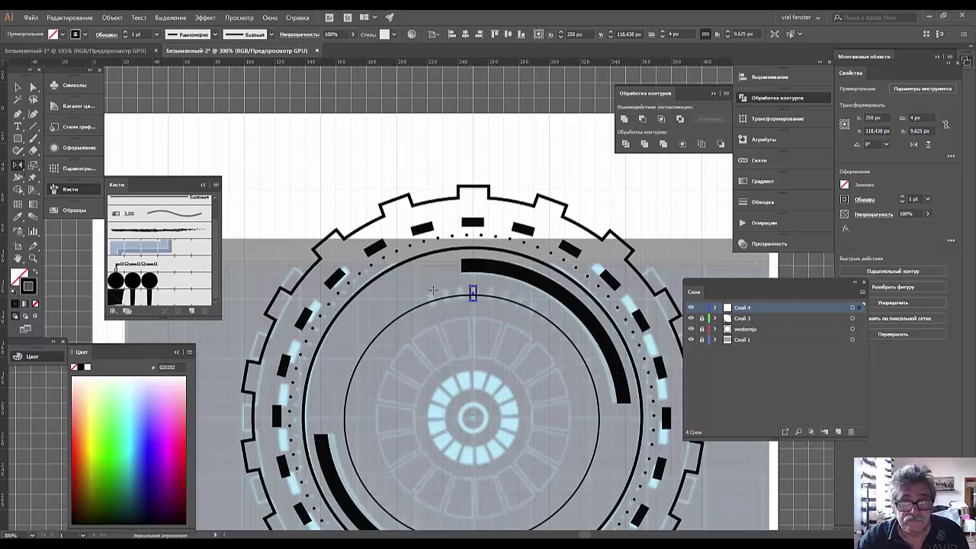
{"action": "left_click", "coordinate": [14, 292]}
{"action": "left_click", "coordinate": [34, 271]}
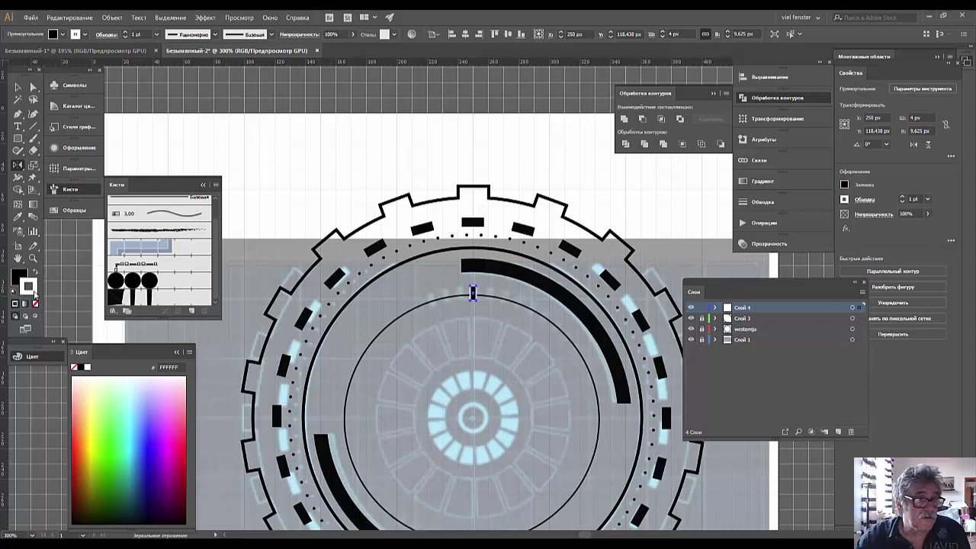
{"action": "left_click", "coordinate": [35, 304]}
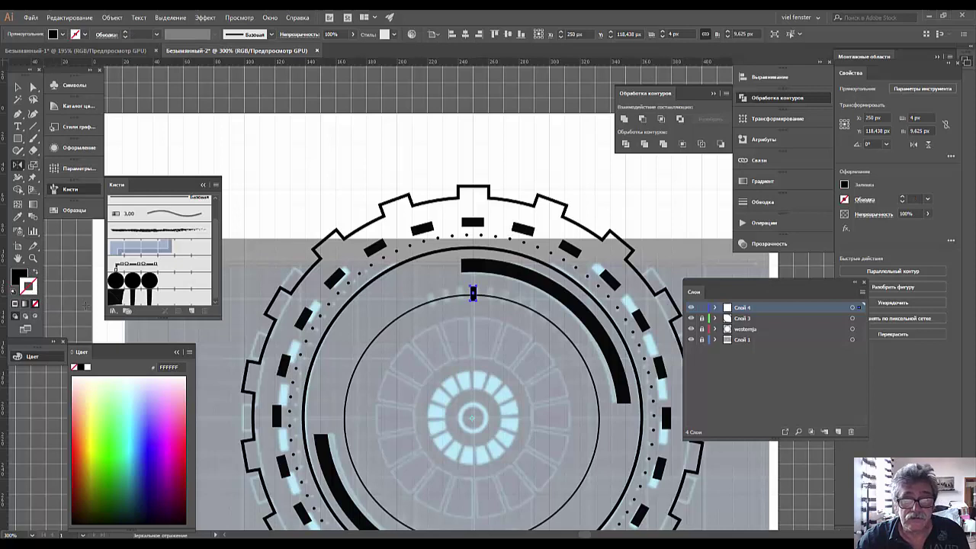
Copy the dash rotated 360/36 (10°) about the ring's centre.
{"action": "left_click", "coordinate": [34, 166]}
{"action": "left_click", "coordinate": [76, 165]}
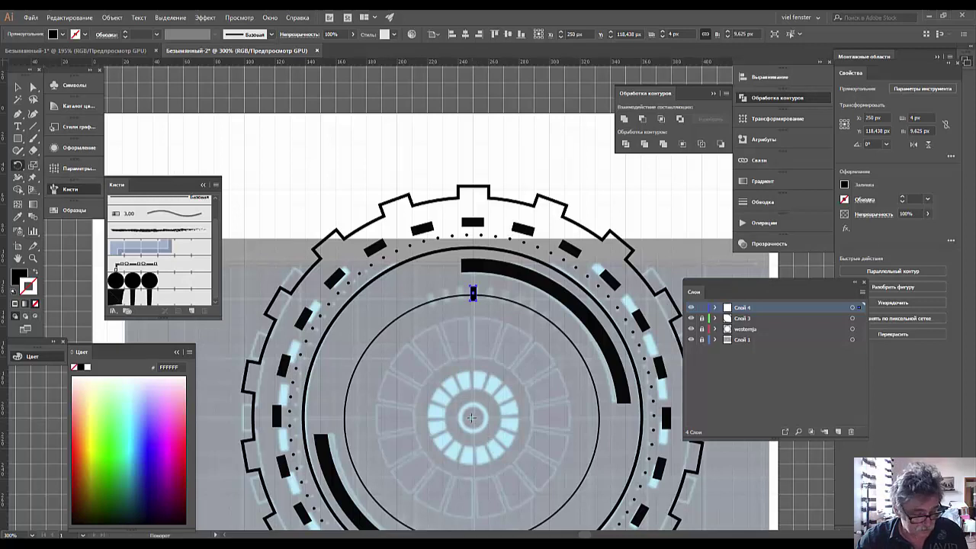
{"action": "left_click", "coordinate": [473, 417], "text": "alt"}
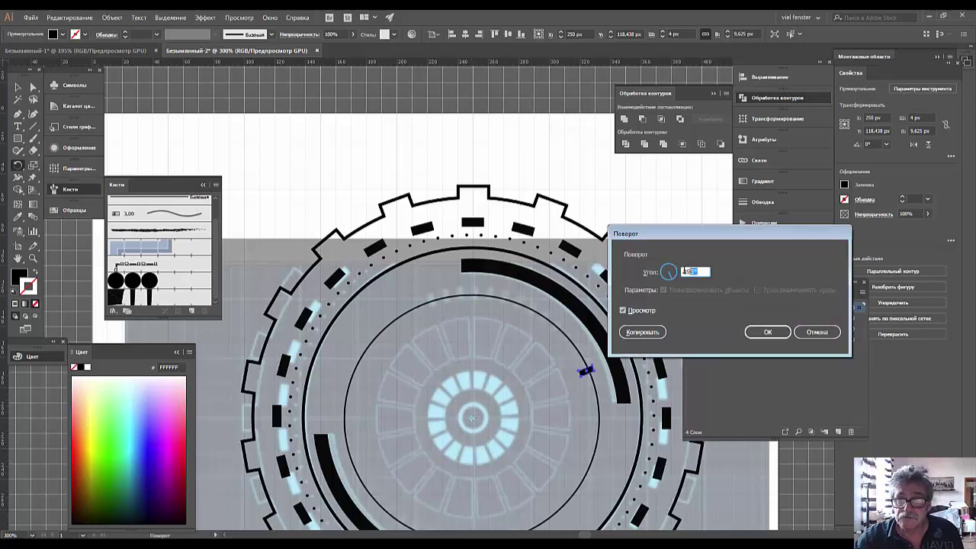
{"action": "type", "text": "360/36"}
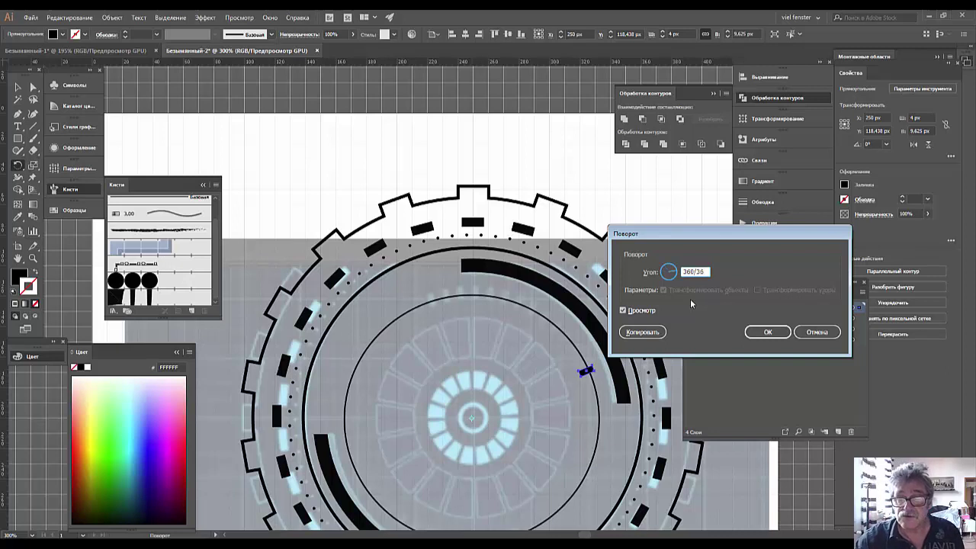
{"action": "left_click", "coordinate": [644, 332]}
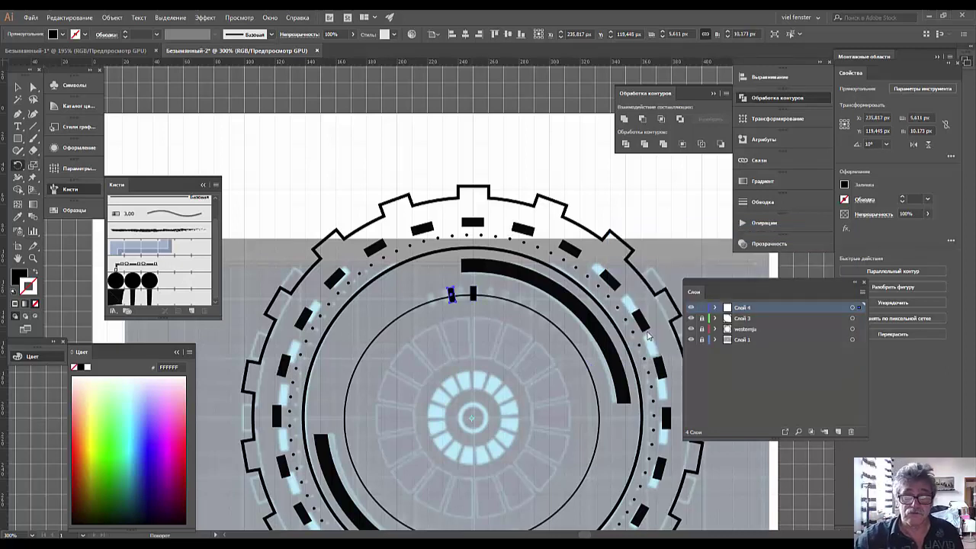
Repeat the 10° rotated tick copy until ticks circle the entire thin inner ring, then deselect.
{"action": "key", "text": "ctrl+minus"}
{"action": "key", "text": "ctrl+minus"}
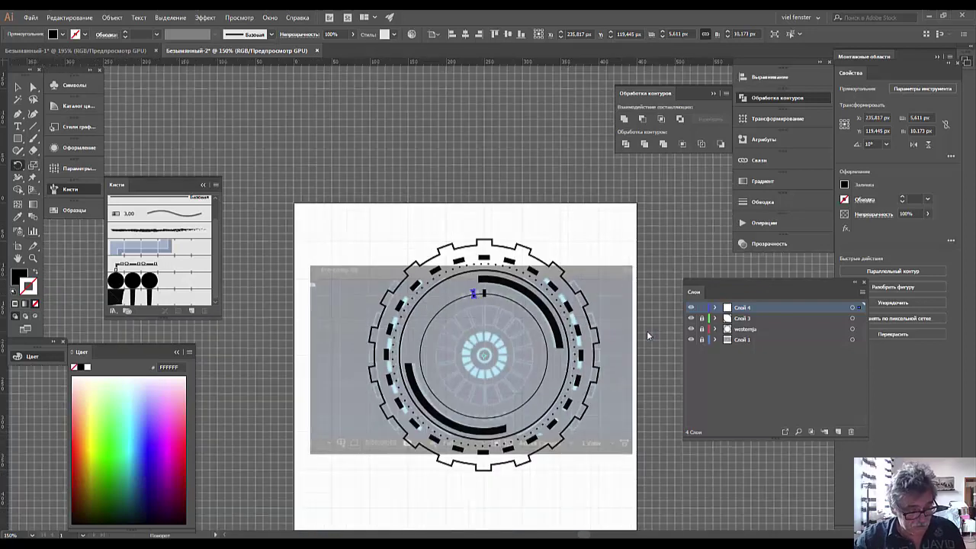
{"action": "key", "text": "ctrl+d"}
{"action": "key", "text": "ctrl+d"}
{"action": "key", "text": "ctrl+d"}
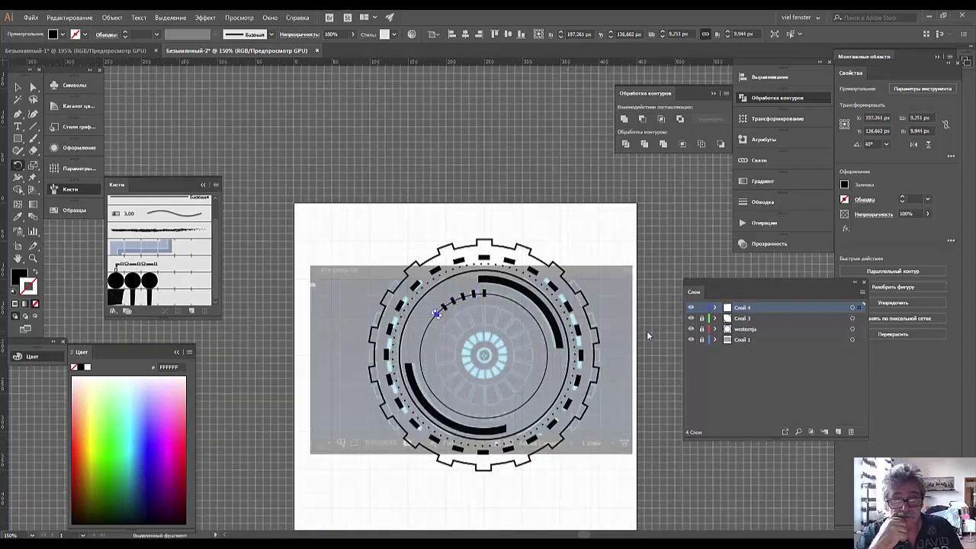
{"action": "key", "text": "ctrl+d"}
{"action": "key", "text": "ctrl+d"}
{"action": "key", "text": "ctrl+d"}
{"action": "key", "text": "ctrl+d"}
{"action": "key", "text": "ctrl+d"}
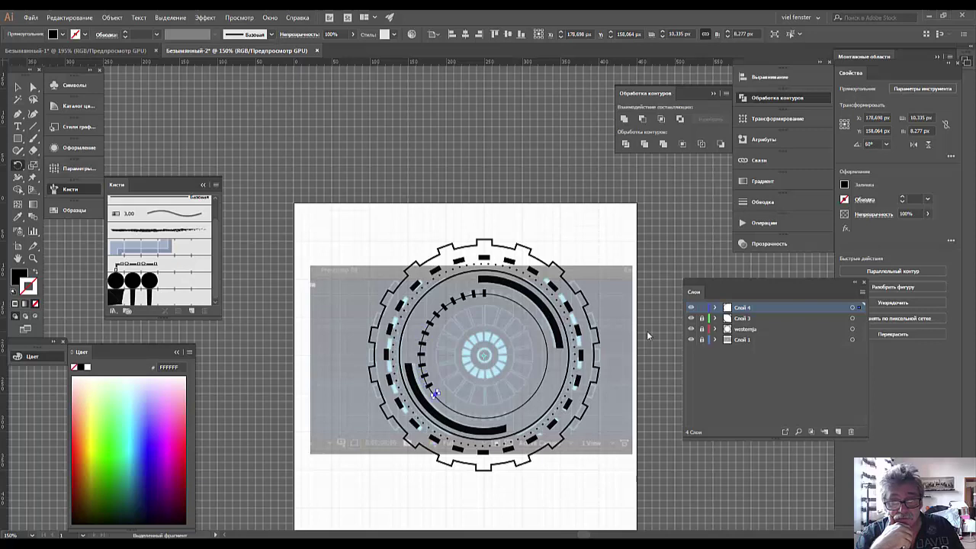
{"action": "key", "text": "ctrl+d"}
{"action": "key", "text": "ctrl+d"}
{"action": "key", "text": "ctrl+d"}
{"action": "key", "text": "ctrl+d"}
{"action": "key", "text": "ctrl+d"}
{"action": "key", "text": "ctrl+d"}
{"action": "key", "text": "ctrl+d"}
{"action": "key", "text": "ctrl+d"}
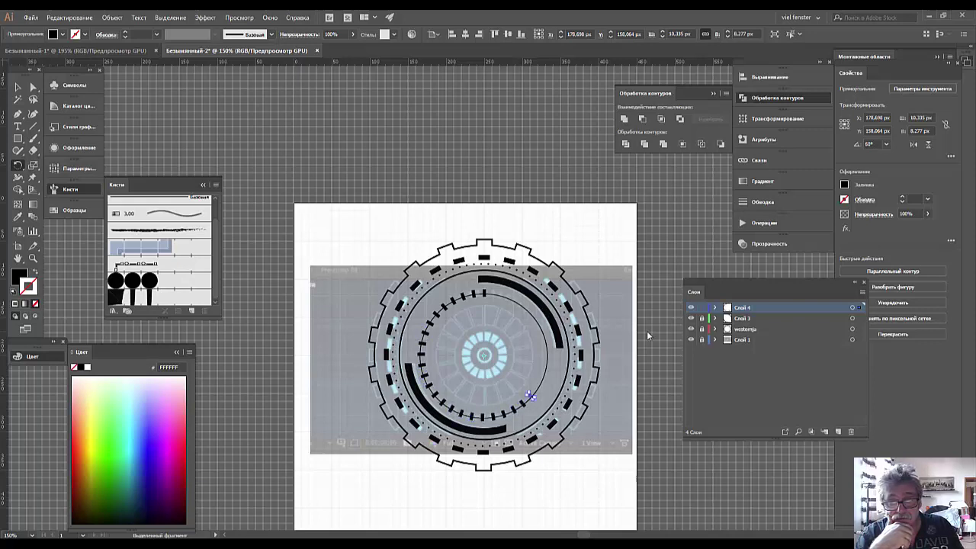
{"action": "key", "text": "ctrl+d"}
{"action": "key", "text": "ctrl+d"}
{"action": "key", "text": "ctrl+d"}
{"action": "key", "text": "ctrl+d"}
{"action": "key", "text": "ctrl+d"}
{"action": "key", "text": "ctrl+d"}
{"action": "key", "text": "ctrl+d"}
{"action": "key", "text": "ctrl+d"}
{"action": "key", "text": "ctrl+d"}
{"action": "key", "text": "ctrl+d"}
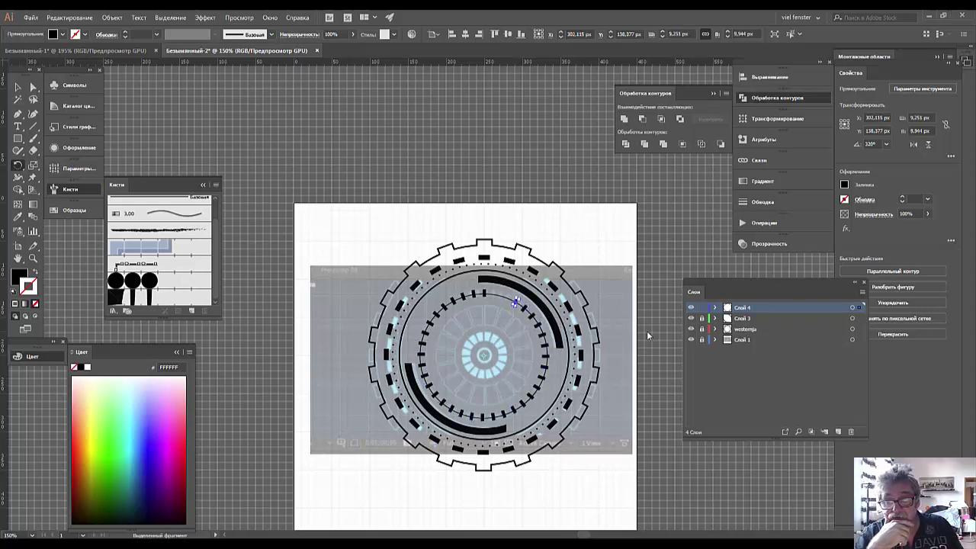
{"action": "key", "text": "ctrl+d"}
{"action": "key", "text": "ctrl+d"}
{"action": "key", "text": "ctrl+d"}
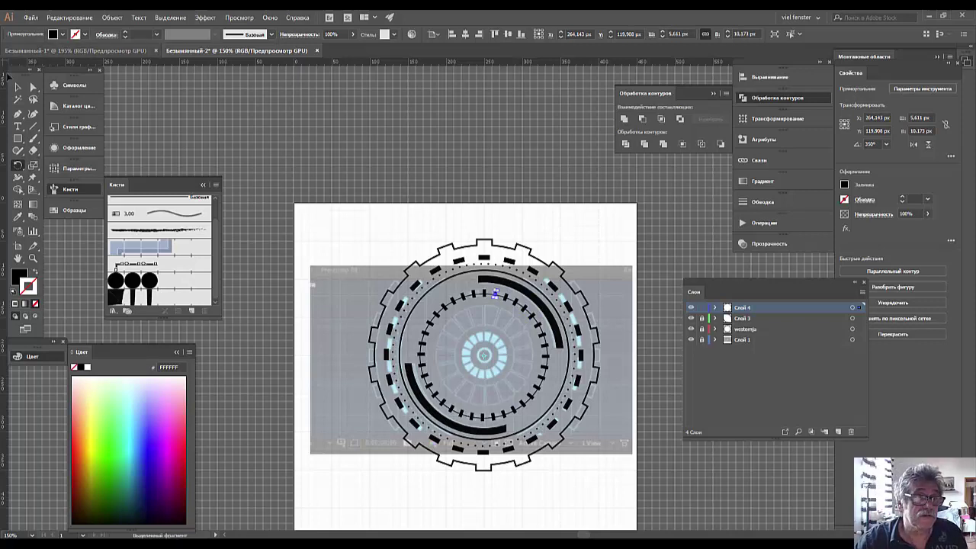
{"action": "left_click", "coordinate": [18, 88]}
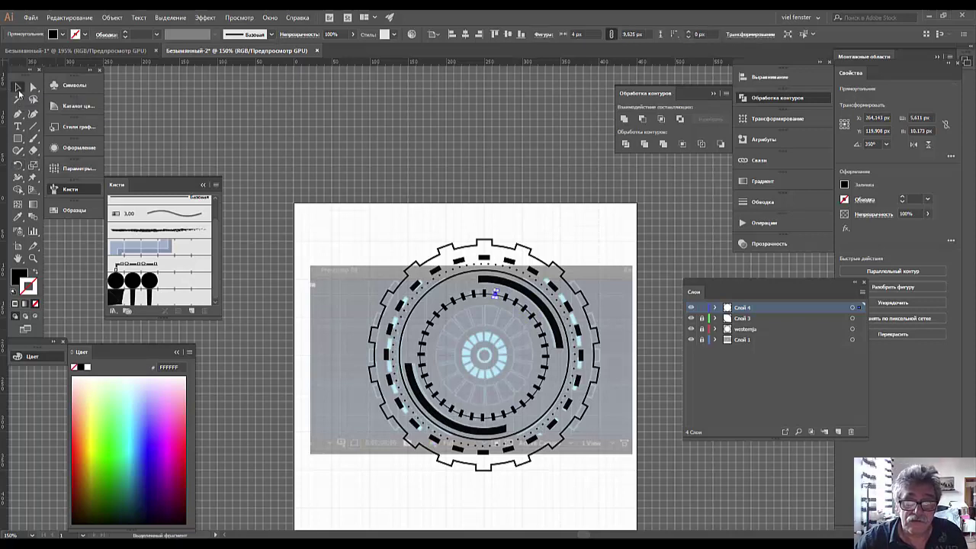
{"action": "left_click", "coordinate": [440, 313]}
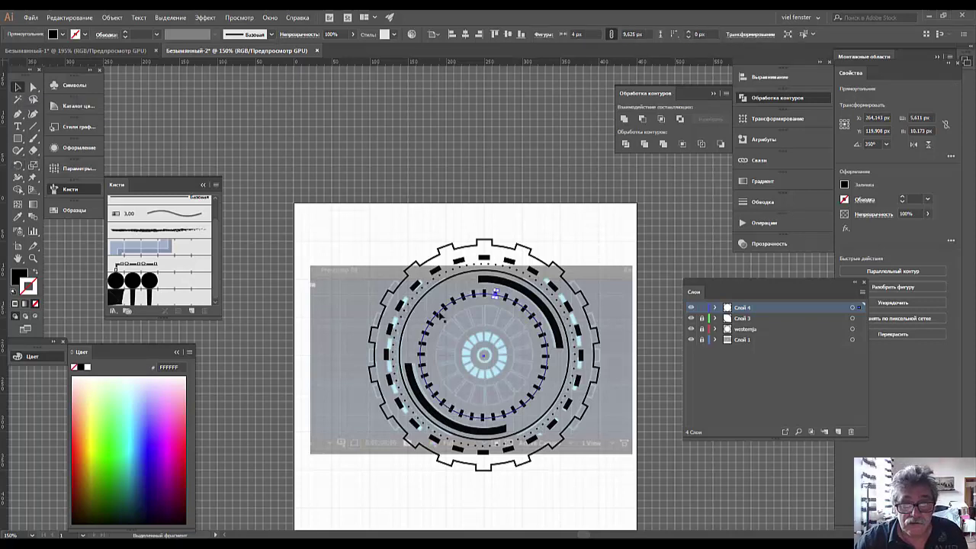
{"action": "left_click", "coordinate": [440, 313]}
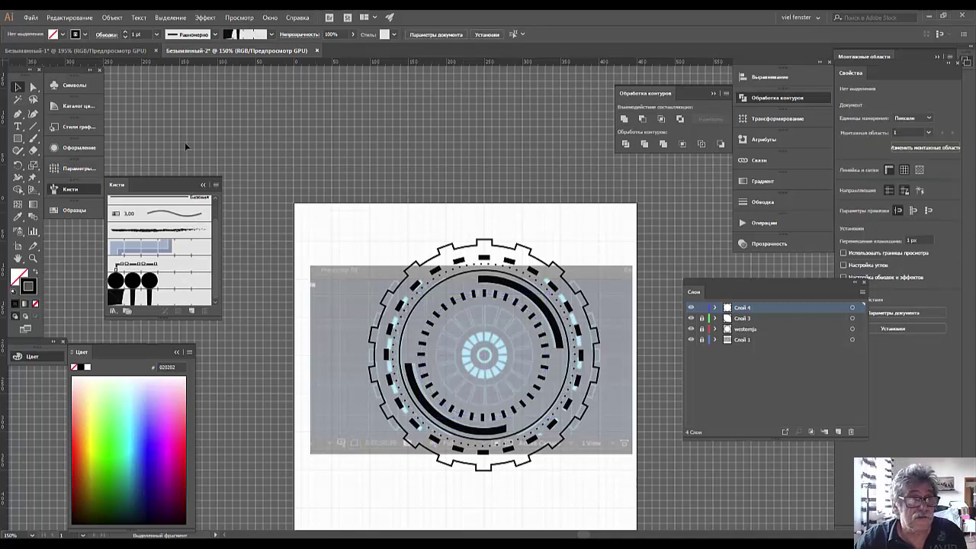
Pick out individual tick marks on the left and lower-right of the inner ring to remove them.
{"action": "left_click", "coordinate": [33, 89]}
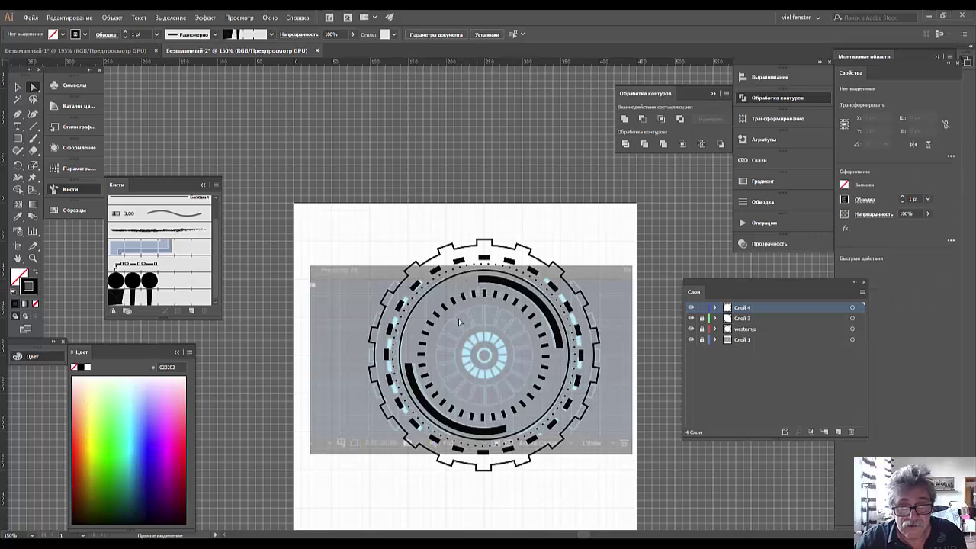
{"action": "left_click", "coordinate": [402, 356]}
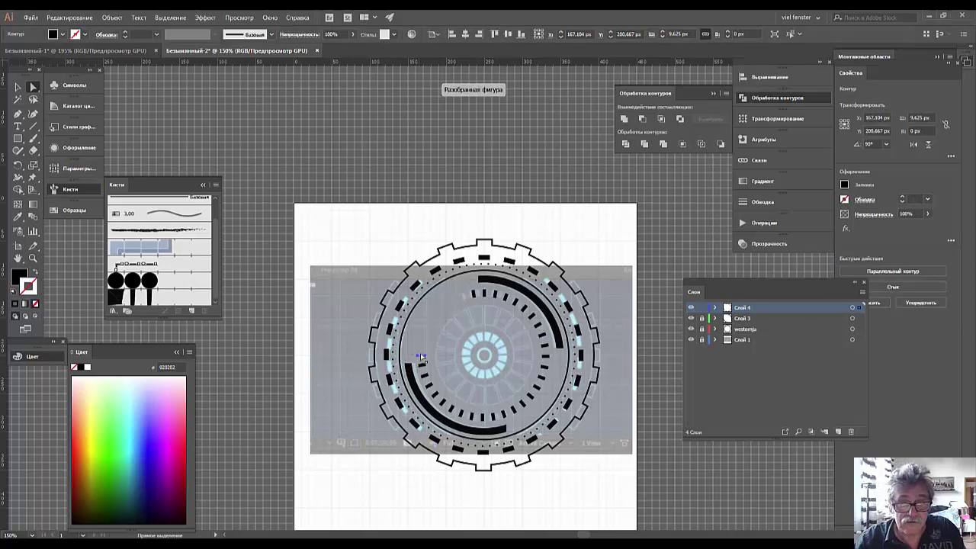
{"action": "left_click", "coordinate": [418, 359]}
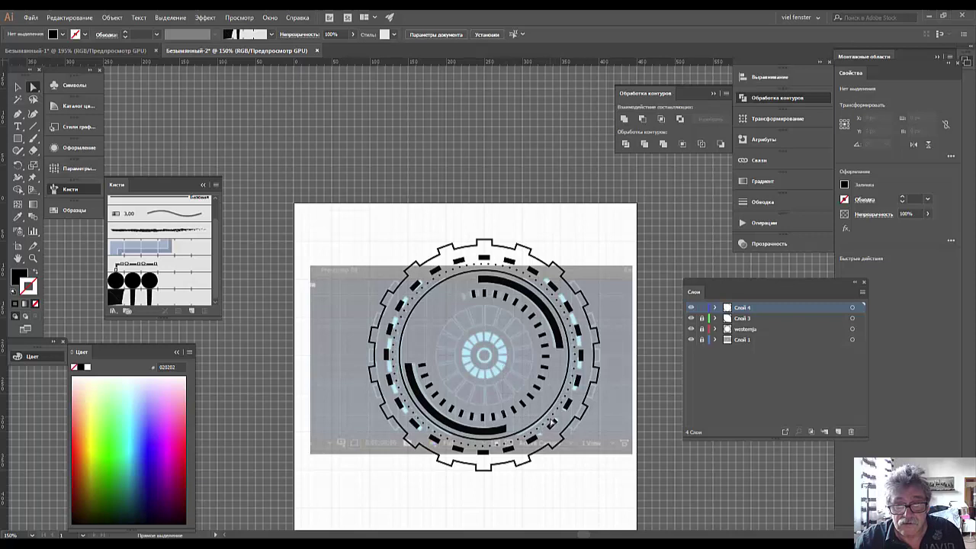
{"action": "left_click", "coordinate": [552, 422]}
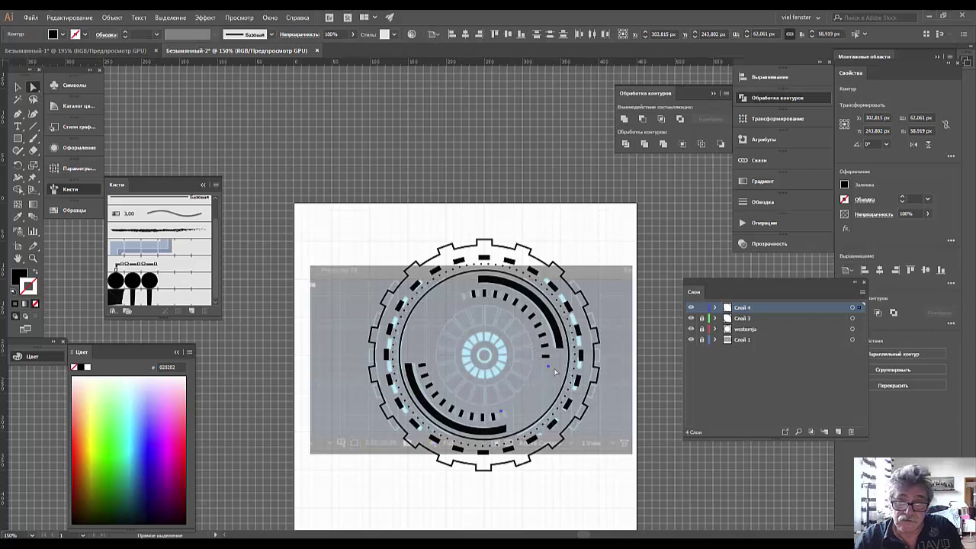
Move the small dash on the ring's right side slightly lower, then zoom in on the ring.
{"action": "left_click", "coordinate": [544, 345]}
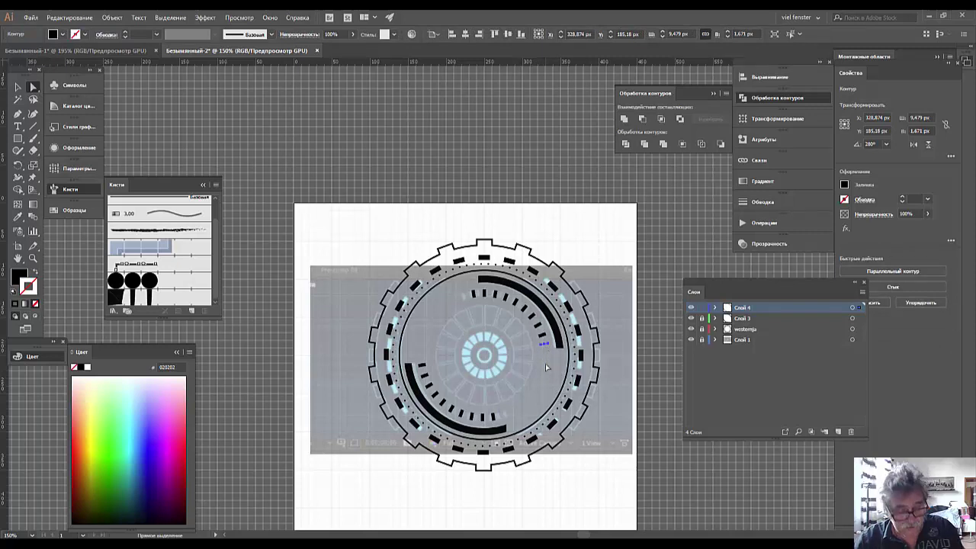
{"action": "left_click_drag", "start_coordinate": [545, 364], "coordinate": [542, 382]}
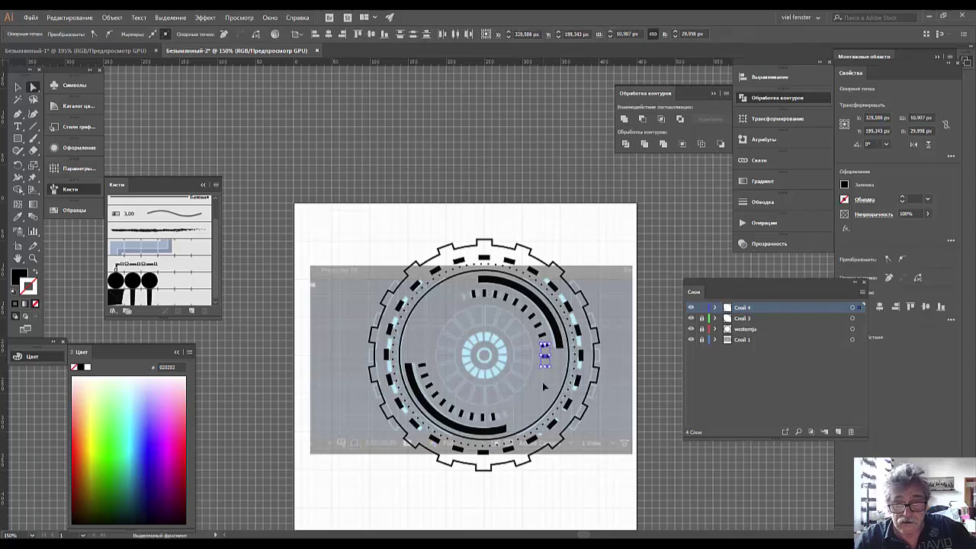
{"action": "left_click", "coordinate": [543, 385]}
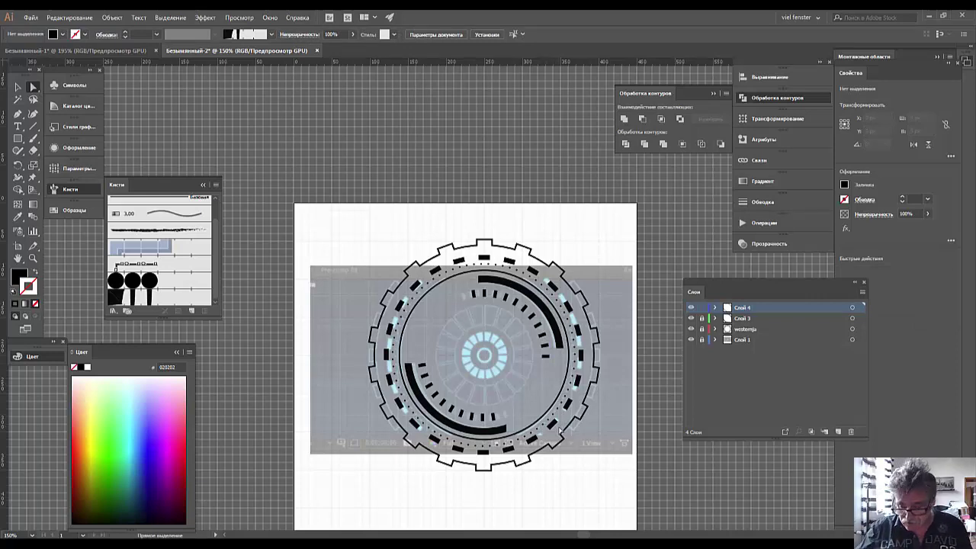
{"action": "key", "text": "ctrl+plus"}
{"action": "key", "text": "ctrl+plus"}
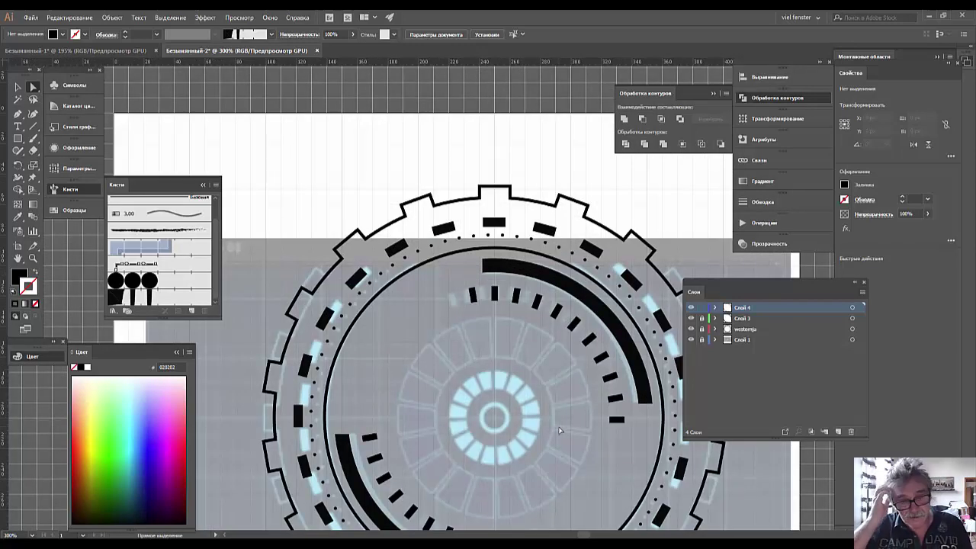
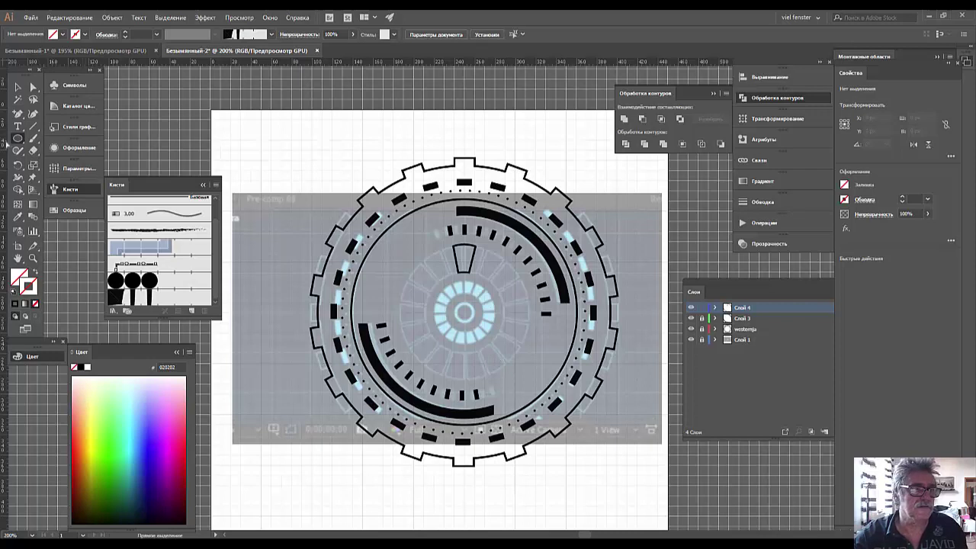
Draw a 104 px circle with the Ellipse tool, centred on the ring around the glowing core.
{"action": "left_click_drag", "start_coordinate": [18, 140], "coordinate": [43, 164]}
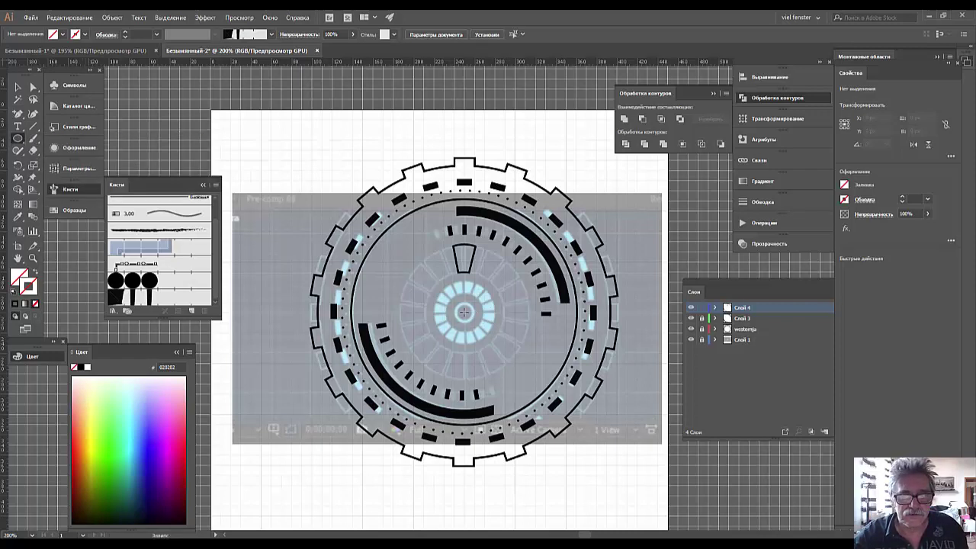
{"action": "left_click_drag", "start_coordinate": [463, 311], "coordinate": [515, 364]}
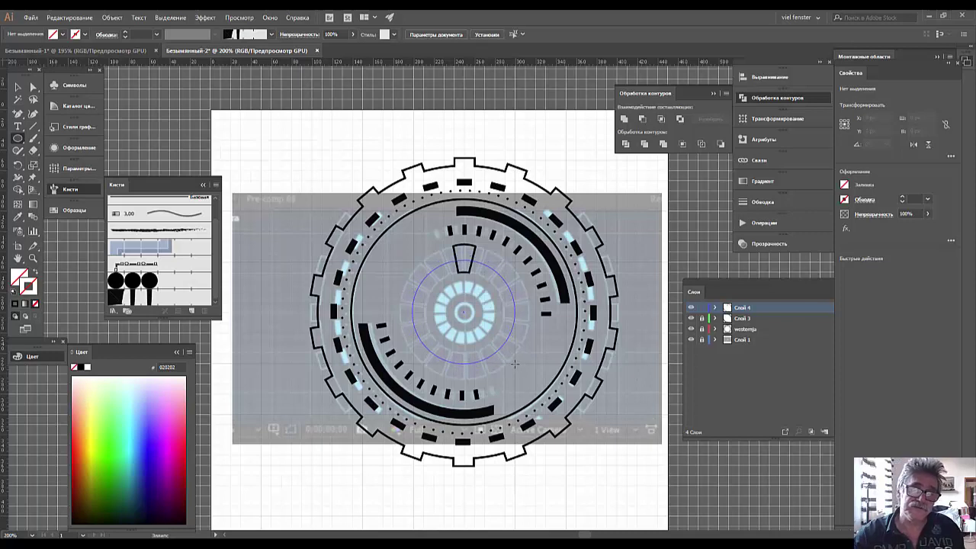
{"action": "left_click_drag", "start_coordinate": [514, 365], "coordinate": [515, 366]}
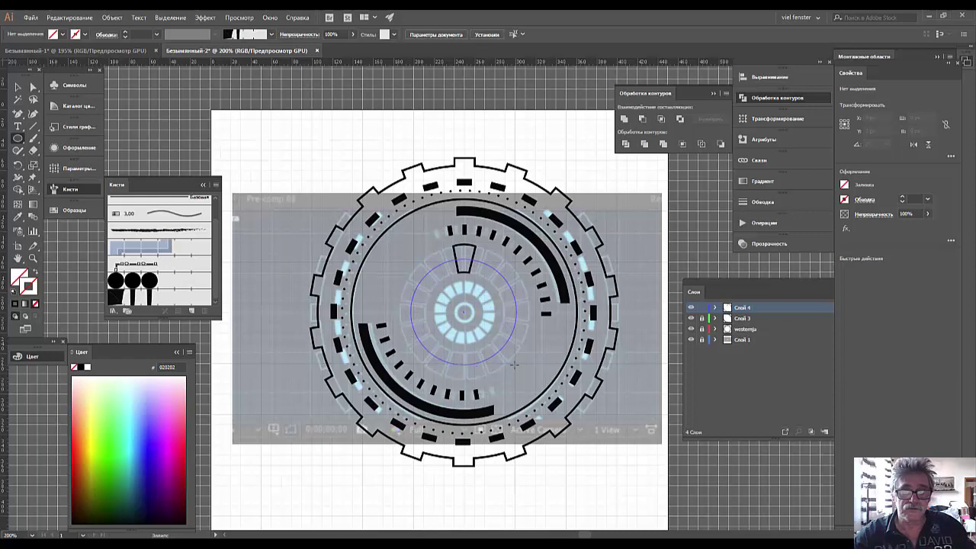
{"action": "left_click_drag", "start_coordinate": [515, 365], "coordinate": [517, 364]}
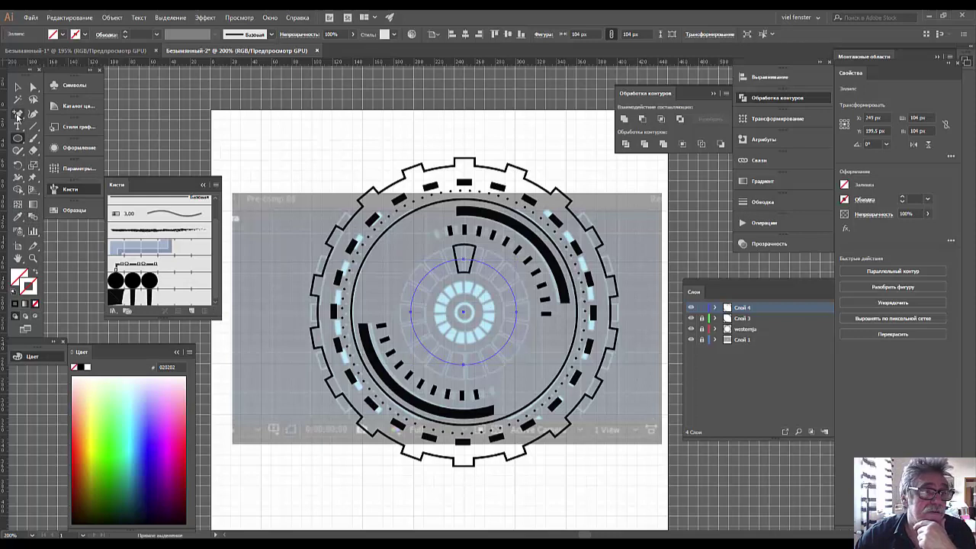
Make a copy of the top trapezoid rotated 360/16 about the ring's centre.
{"action": "left_click", "coordinate": [18, 87]}
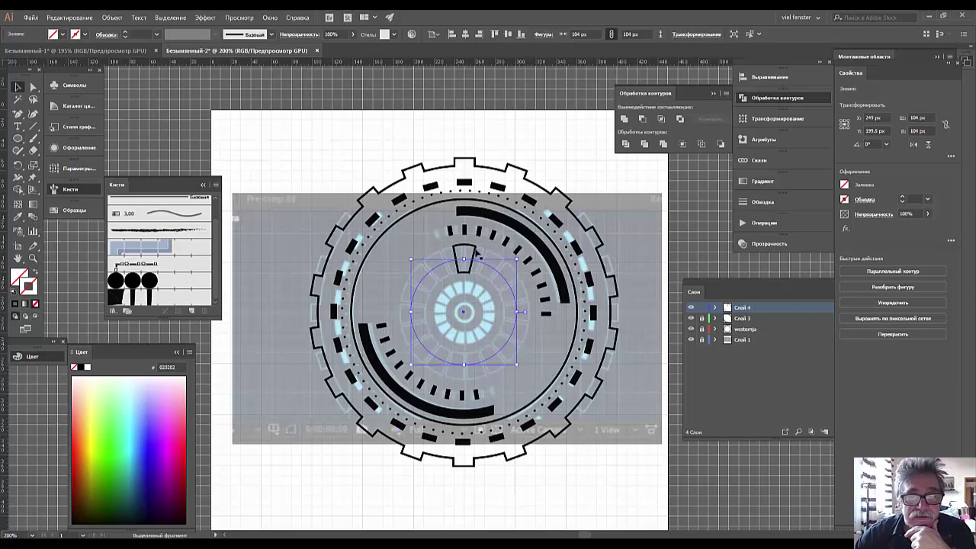
{"action": "left_click", "coordinate": [476, 254]}
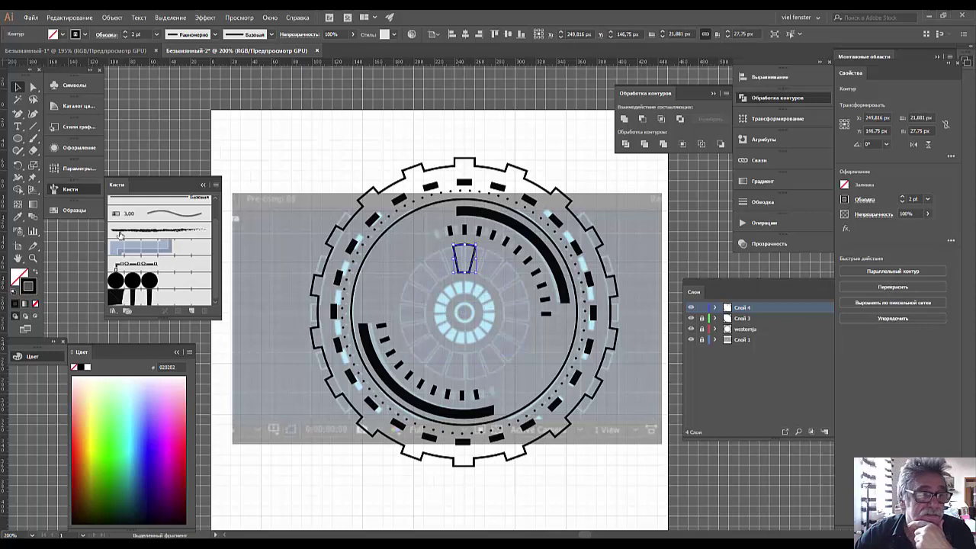
{"action": "left_click", "coordinate": [18, 165]}
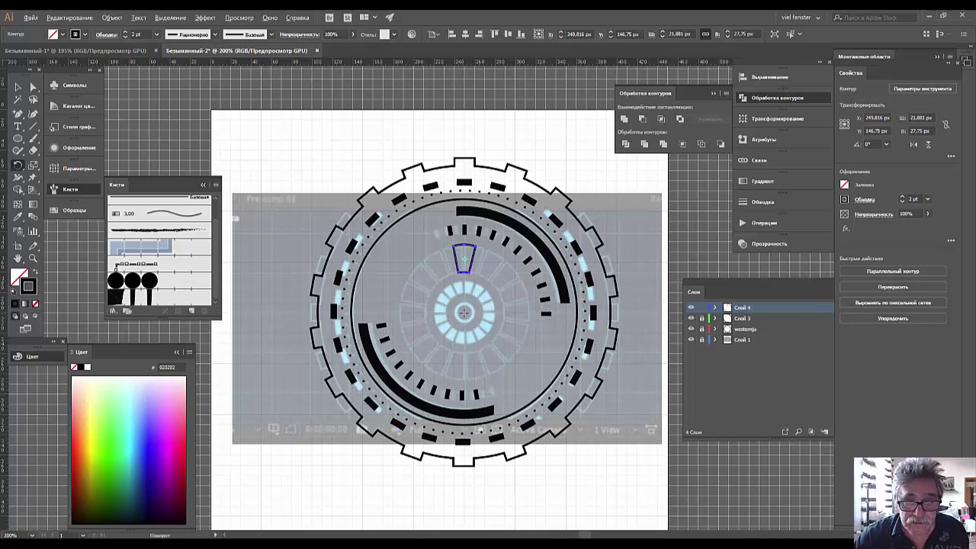
{"action": "left_click", "coordinate": [464, 312], "text": "alt"}
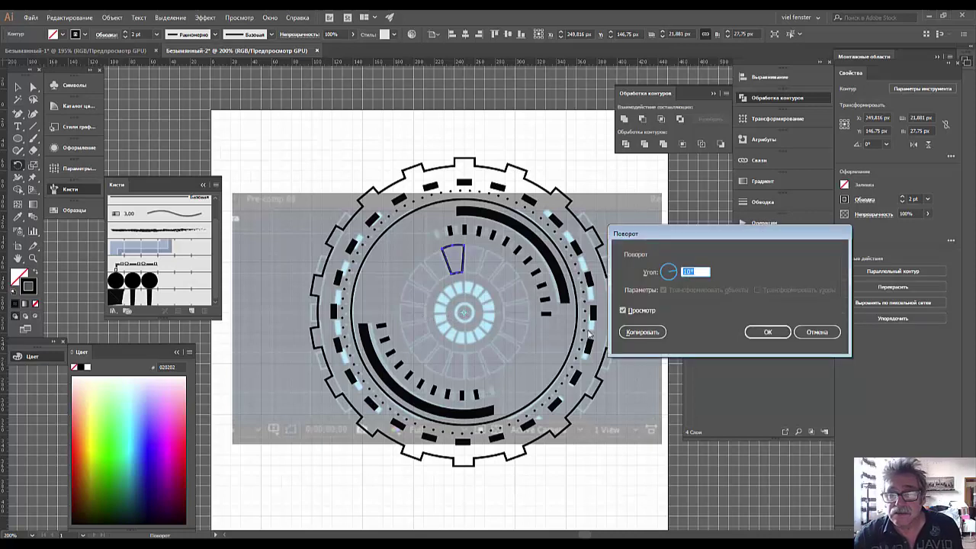
{"action": "type", "text": "15"}
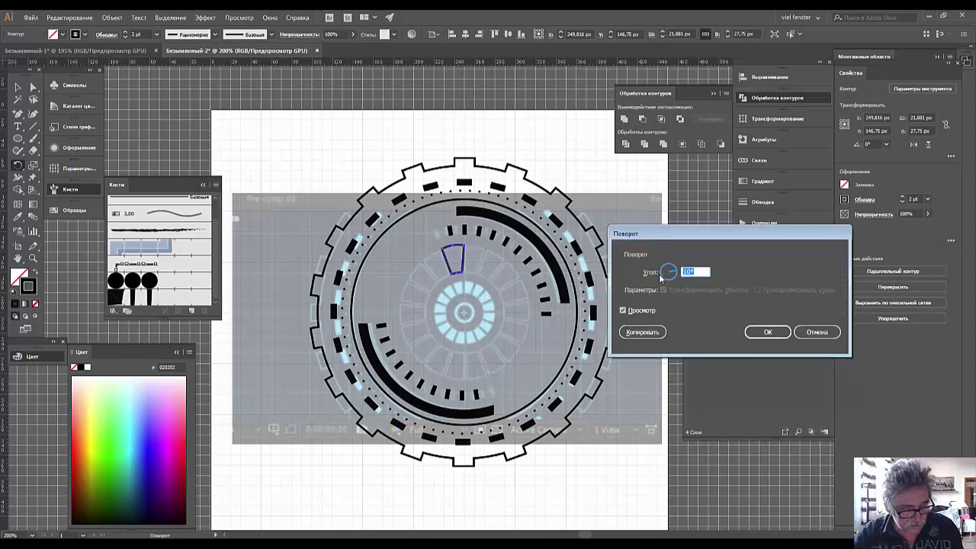
{"action": "type", "text": "3"}
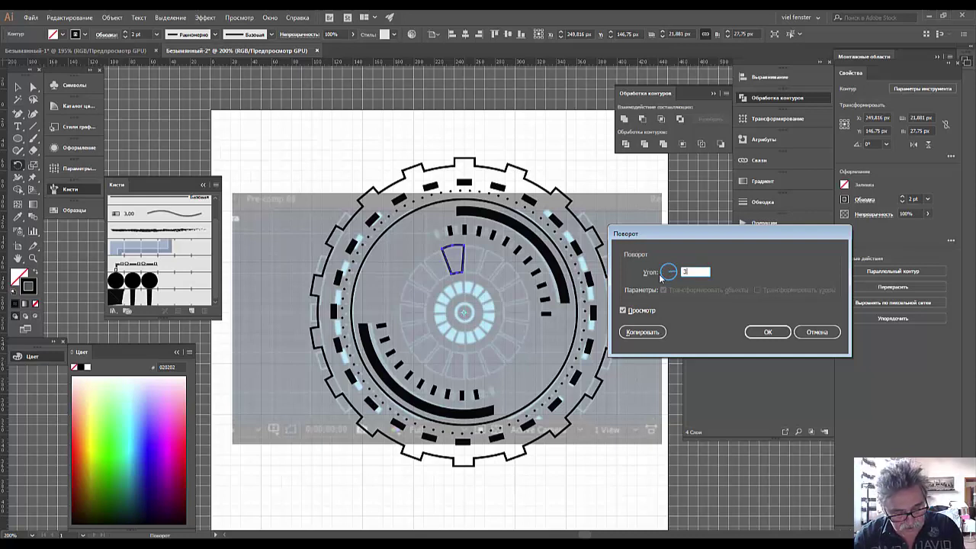
{"action": "type", "text": "60"}
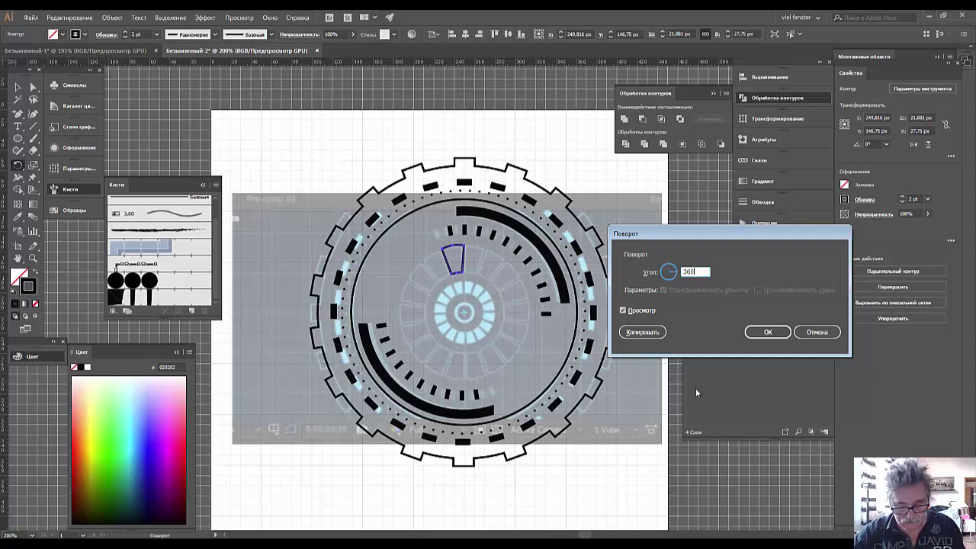
{"action": "type", "text": "/1"}
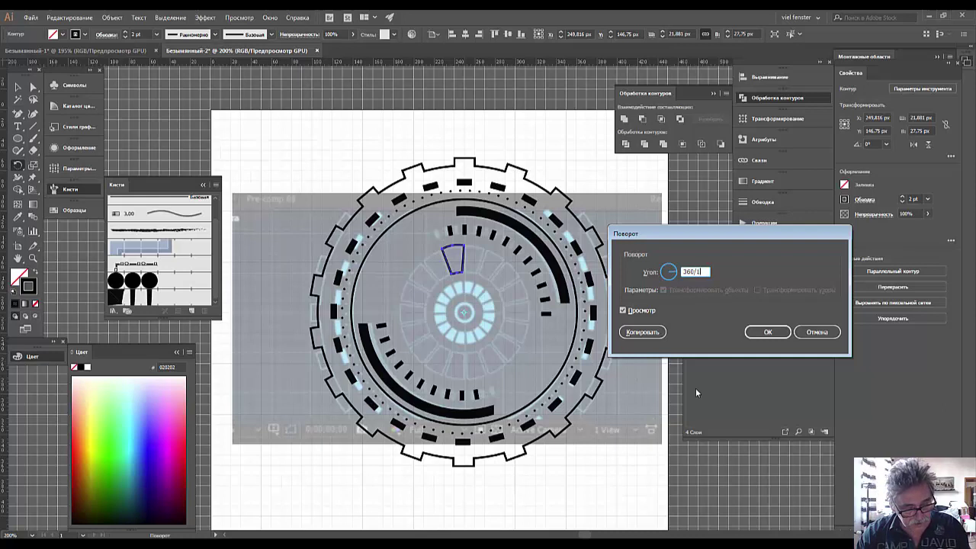
{"action": "type", "text": "8"}
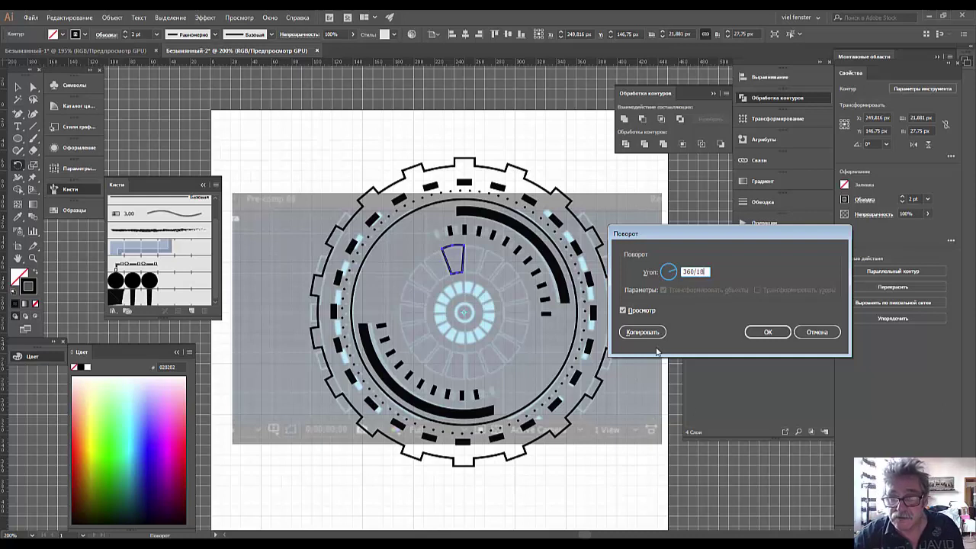
{"action": "left_click", "coordinate": [639, 332]}
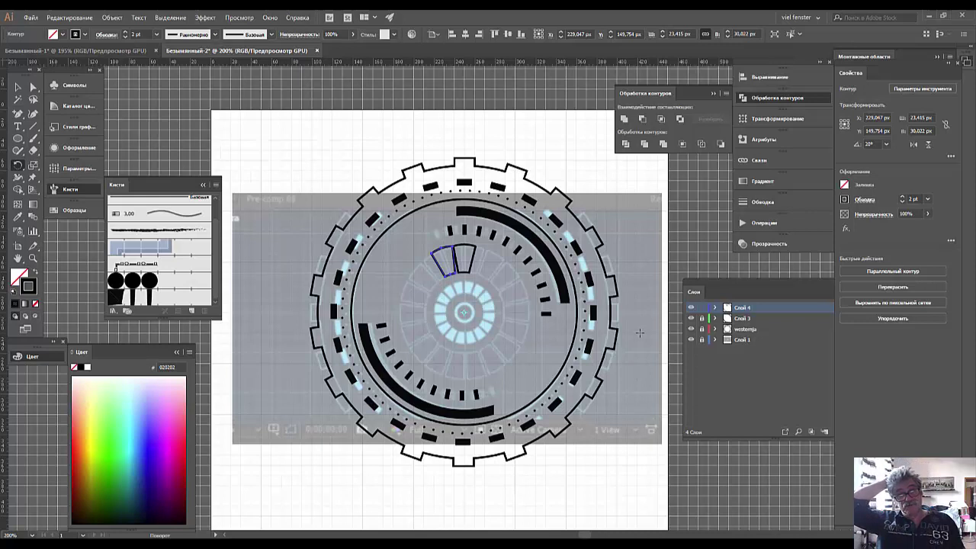
Repeat the rotated copy with Ctrl+D until trapezoids encircle the whole core.
{"action": "key", "text": "ctrl+d"}
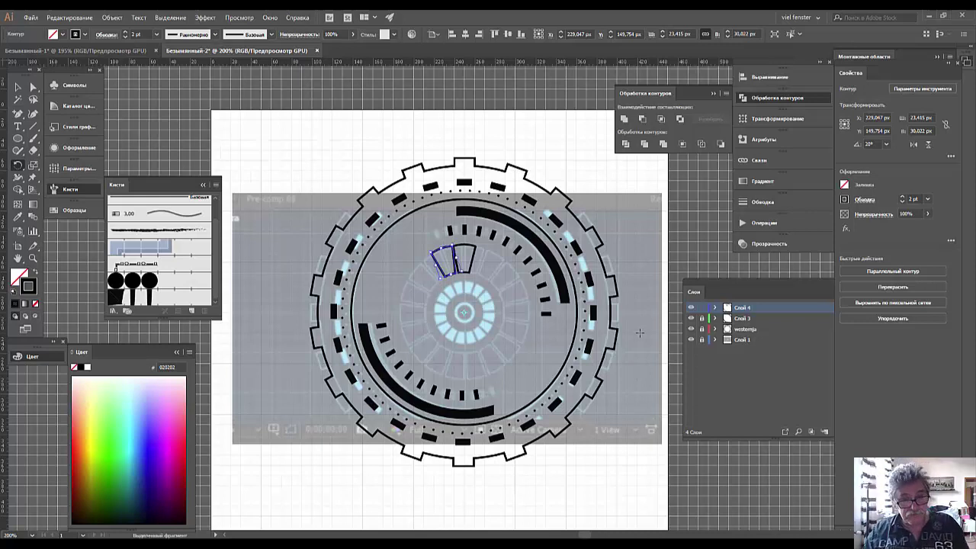
{"action": "key", "text": "ctrl+d"}
{"action": "key", "text": "ctrl+d"}
{"action": "key", "text": "ctrl+d"}
{"action": "key", "text": "ctrl+d"}
{"action": "key", "text": "ctrl+d"}
{"action": "key", "text": "ctrl+d"}
{"action": "key", "text": "ctrl+d"}
{"action": "key", "text": "ctrl+d"}
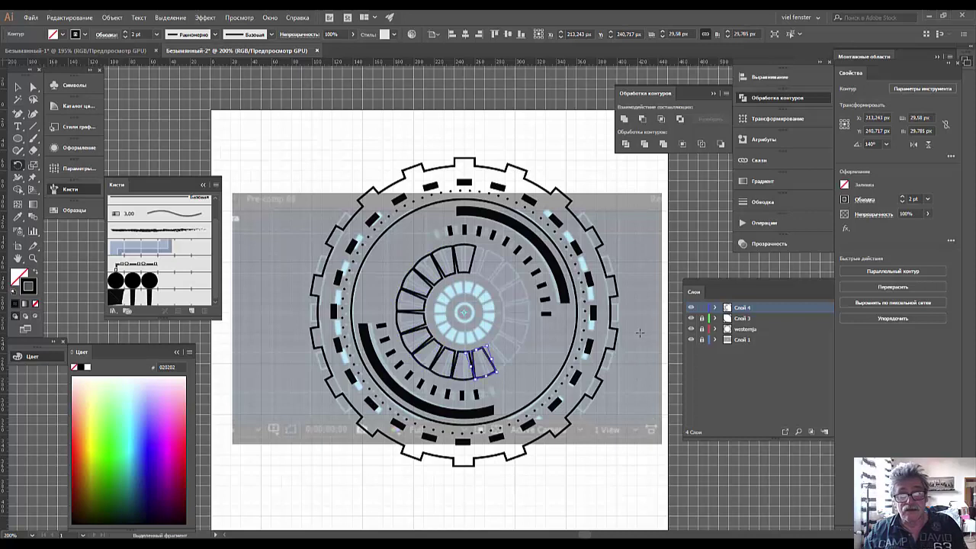
{"action": "key", "text": "ctrl+d"}
{"action": "key", "text": "ctrl+d"}
{"action": "key", "text": "ctrl+d"}
{"action": "key", "text": "ctrl+d"}
{"action": "key", "text": "ctrl+d"}
{"action": "key", "text": "ctrl+d"}
{"action": "key", "text": "ctrl+d"}
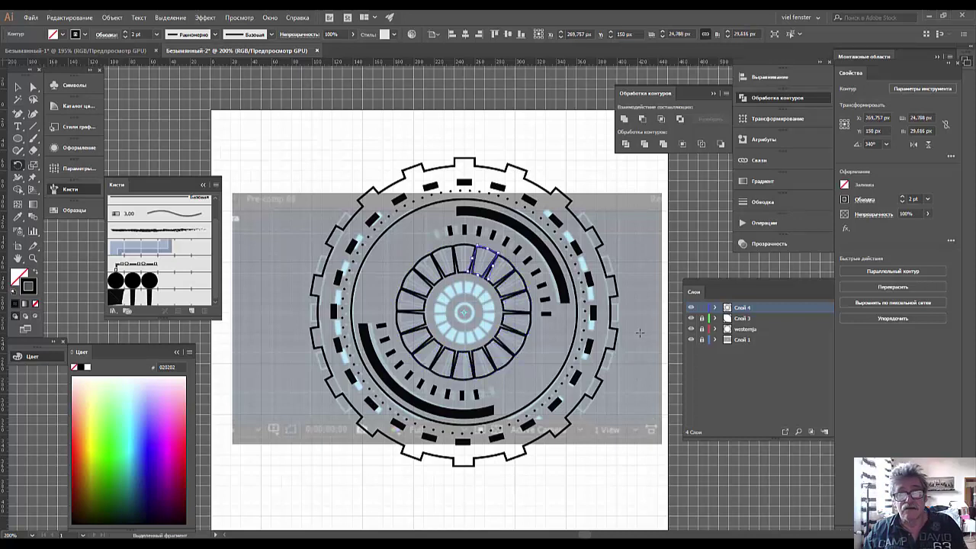
{"action": "key", "text": "ctrl+d"}
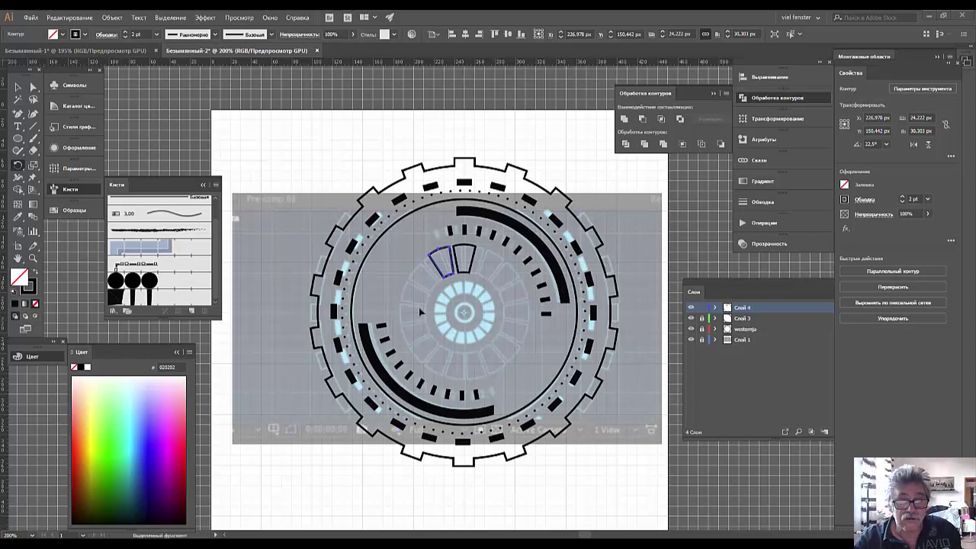
{"action": "left_click", "coordinate": [18, 86]}
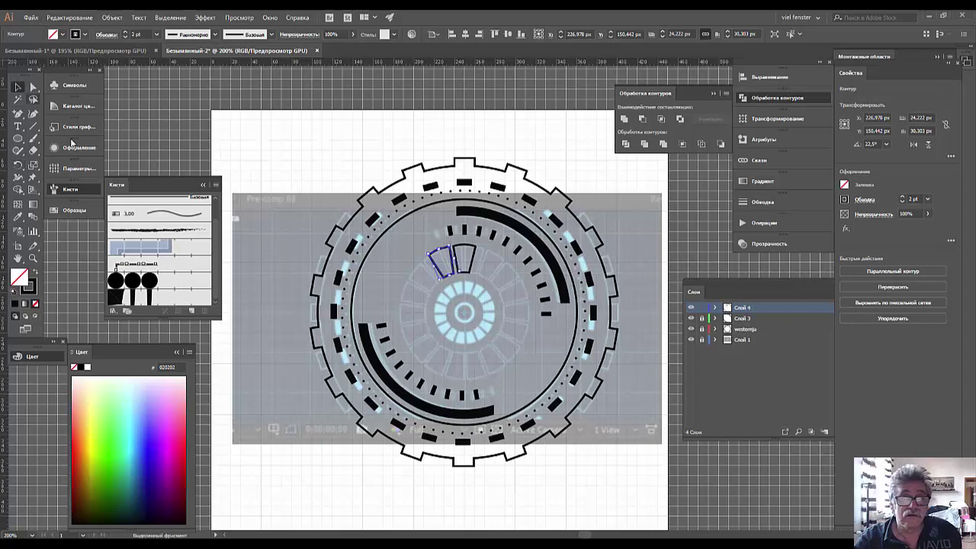
{"action": "key", "text": "ctrl+d"}
{"action": "key", "text": "ctrl+d"}
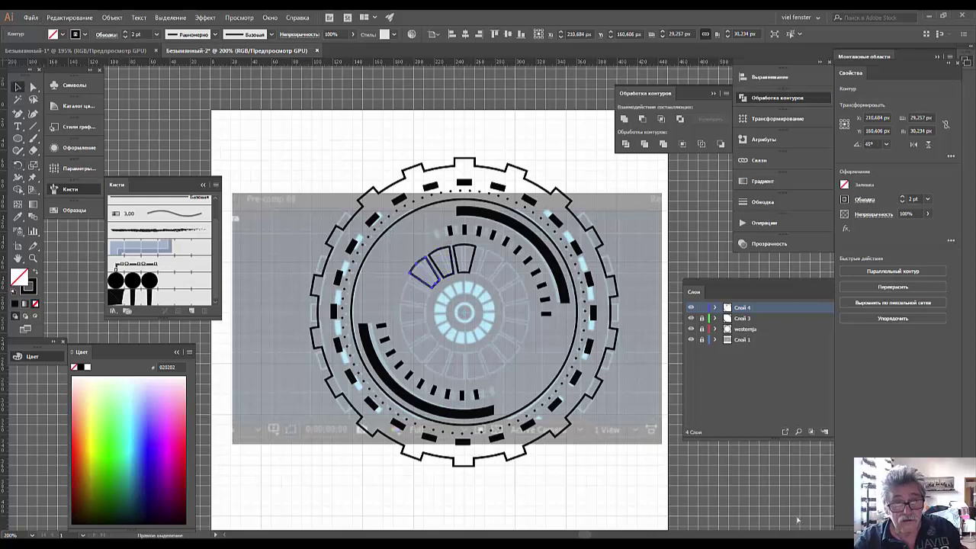
{"action": "key", "text": "ctrl+d"}
{"action": "key", "text": "ctrl+d"}
{"action": "key", "text": "ctrl+d"}
{"action": "key", "text": "ctrl+d"}
{"action": "key", "text": "ctrl+d"}
{"action": "key", "text": "ctrl+d"}
{"action": "key", "text": "ctrl+d"}
{"action": "key", "text": "ctrl+d"}
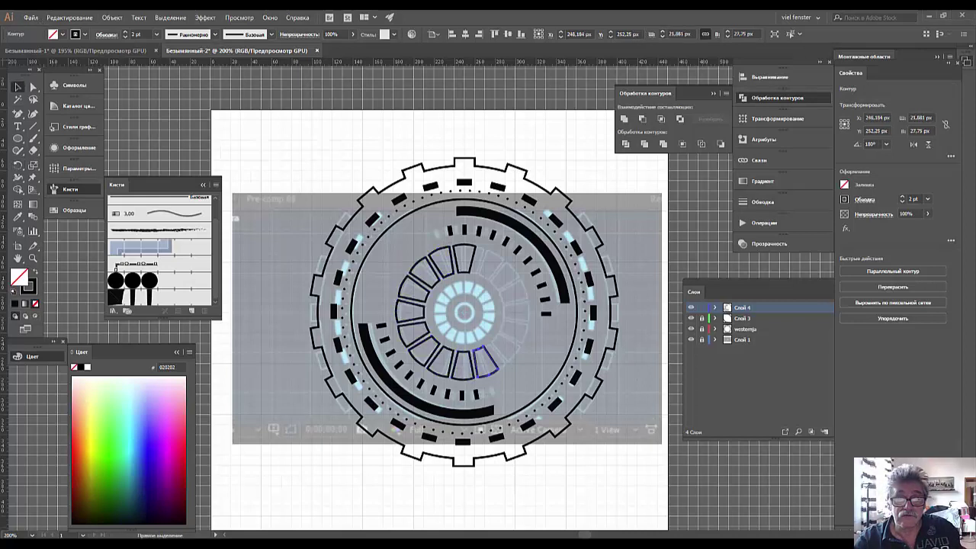
{"action": "key", "text": "ctrl+d"}
{"action": "key", "text": "ctrl+d"}
{"action": "key", "text": "ctrl+d"}
{"action": "key", "text": "ctrl+d"}
{"action": "key", "text": "ctrl+d"}
{"action": "key", "text": "ctrl+d"}
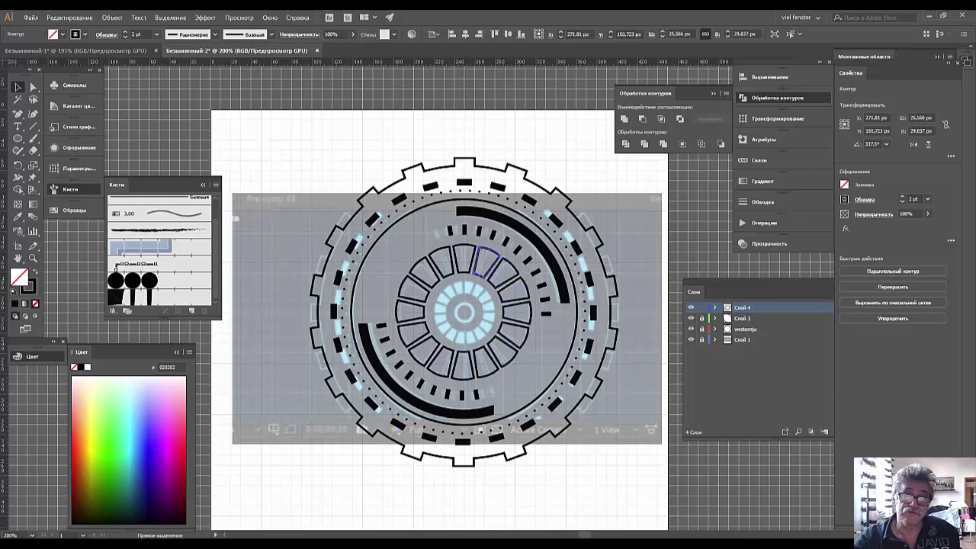
Deselect everything and zoom and pan in on the inner ring, with the Ellipse tool ready.
{"action": "left_click", "coordinate": [513, 389]}
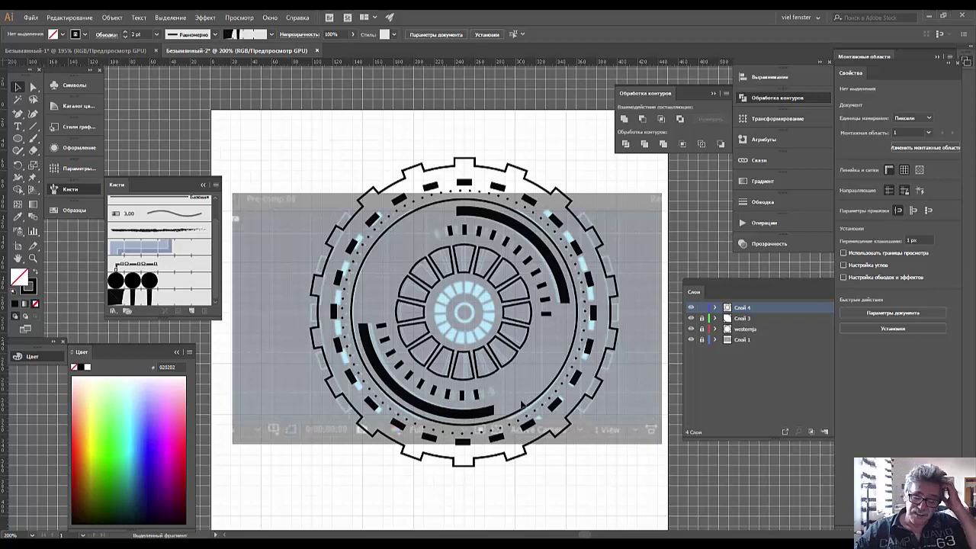
{"action": "key", "text": "ctrl+plus"}
{"action": "key", "text": "ctrl+plus"}
{"action": "key", "text": "ctrl+plus"}
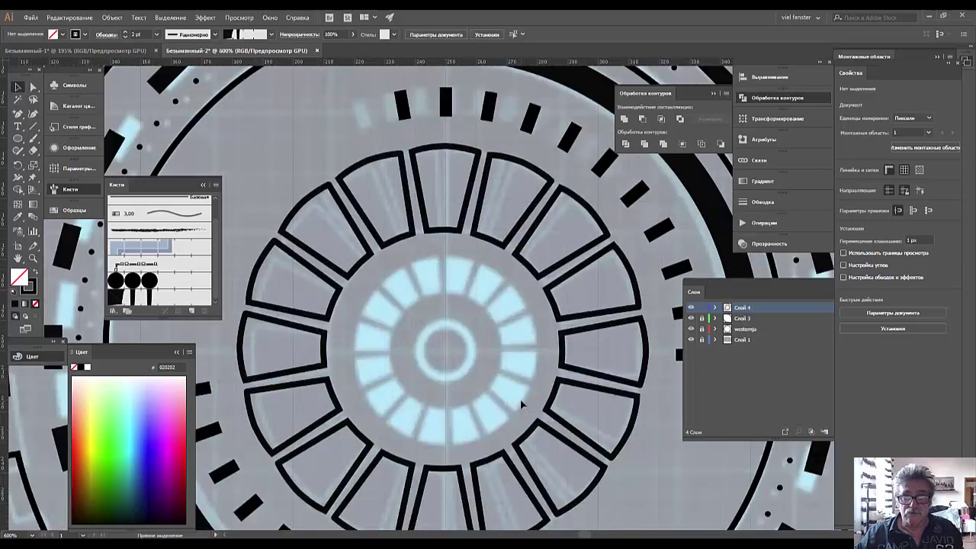
{"action": "left_click_drag", "start_coordinate": [447, 321], "coordinate": [442, 214]}
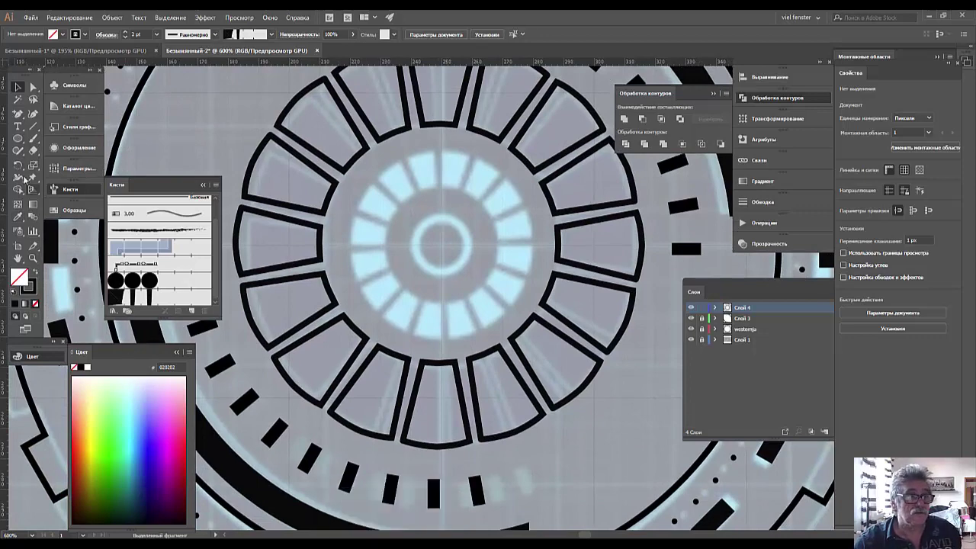
{"action": "left_click", "coordinate": [18, 138]}
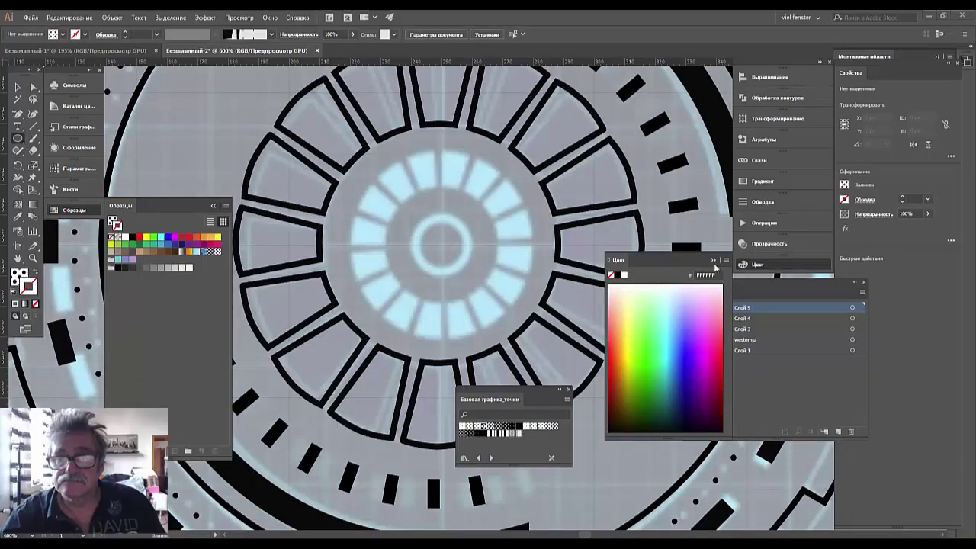
Add dot pattern swatches from the library, remove the stroke and make the fill active.
{"action": "left_click", "coordinate": [714, 260]}
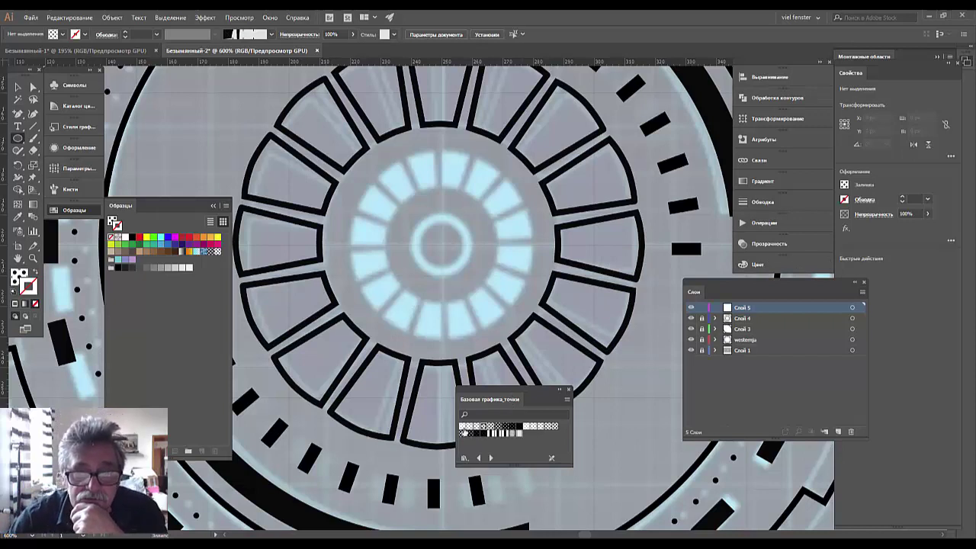
{"action": "left_click", "coordinate": [463, 432]}
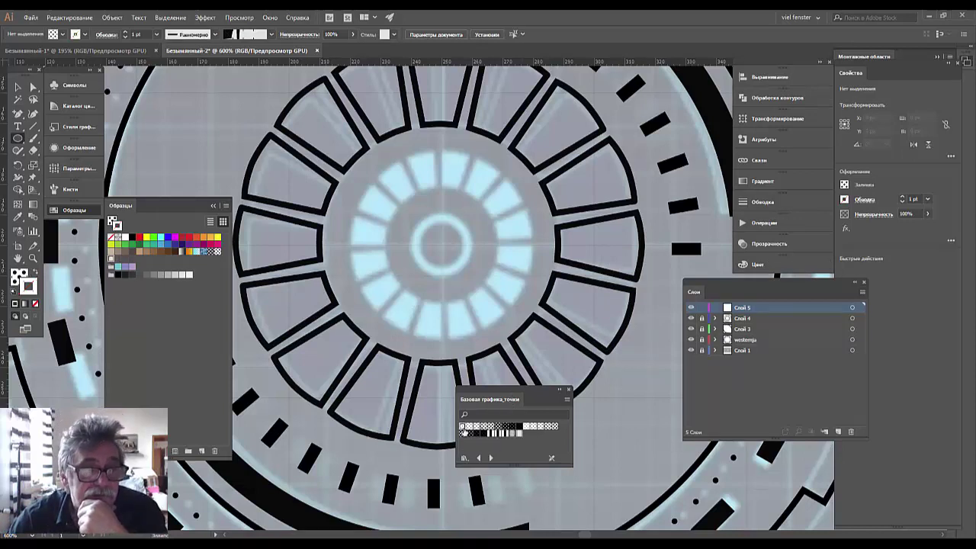
{"action": "left_click", "coordinate": [463, 432]}
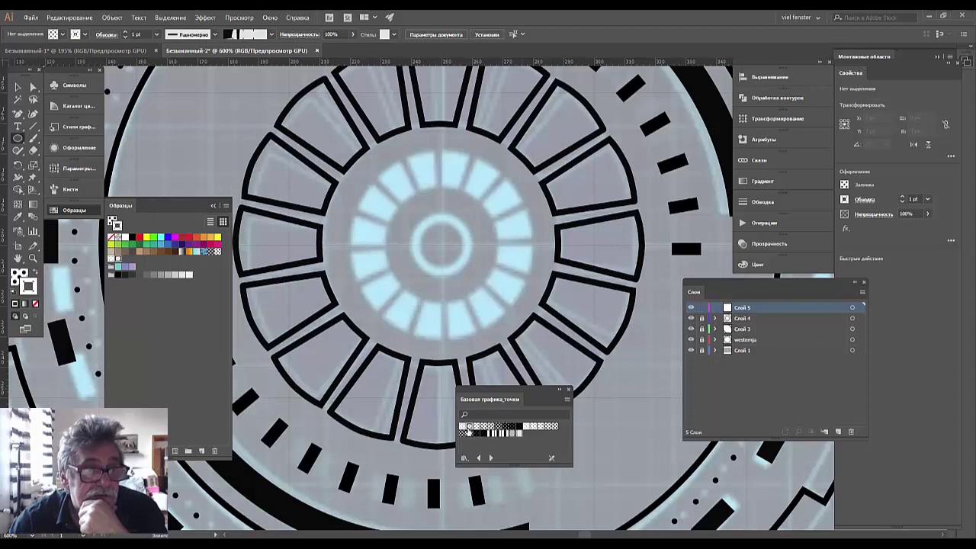
{"action": "left_click", "coordinate": [35, 304]}
{"action": "left_click", "coordinate": [19, 279]}
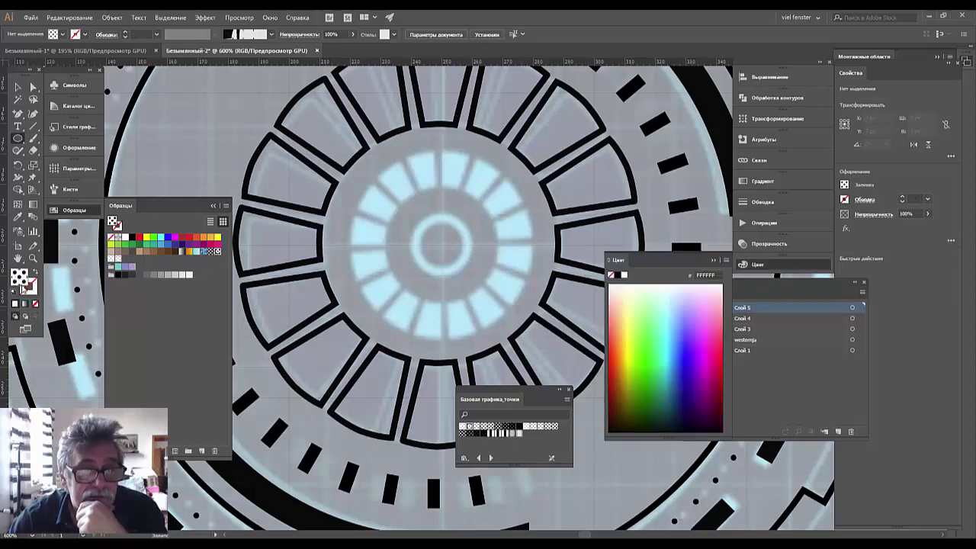
{"action": "left_click", "coordinate": [569, 389]}
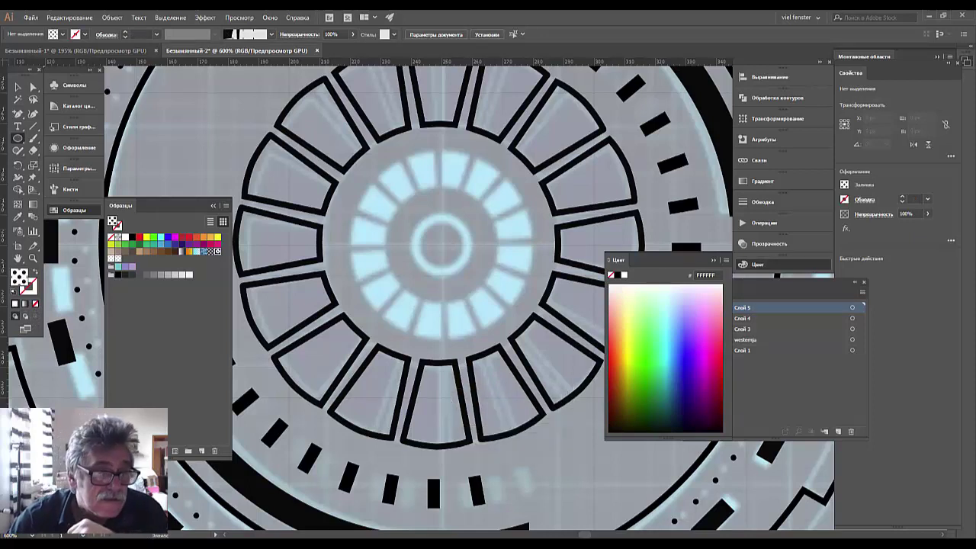
Reopen the Базовая графика_точки library and set the fill to a dot pattern added to swatches.
{"action": "left_click", "coordinate": [175, 451]}
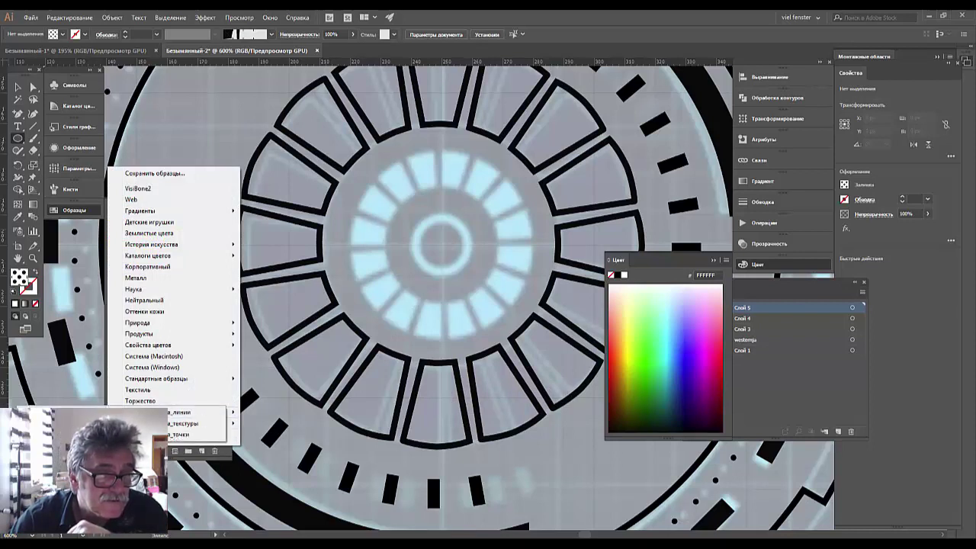
{"action": "left_click", "coordinate": [183, 434]}
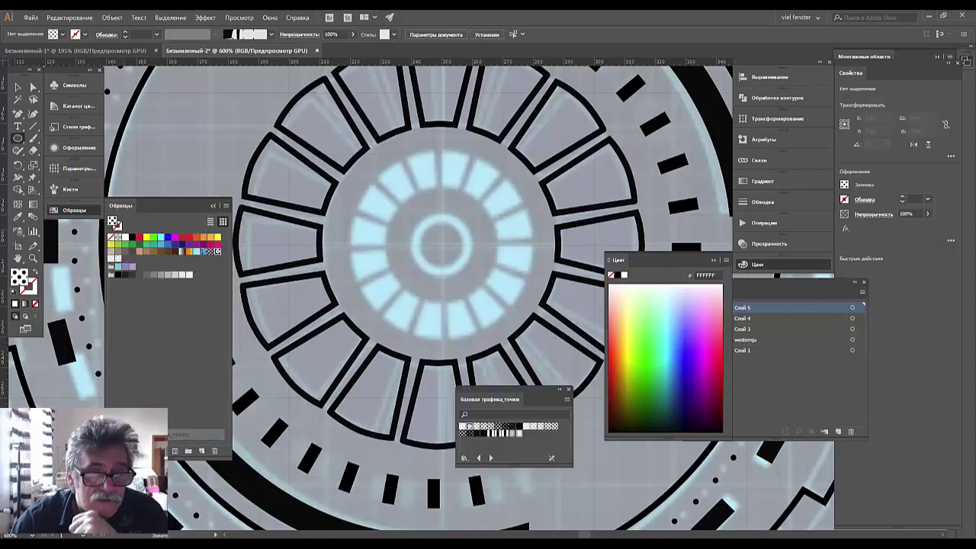
{"action": "left_click", "coordinate": [463, 427]}
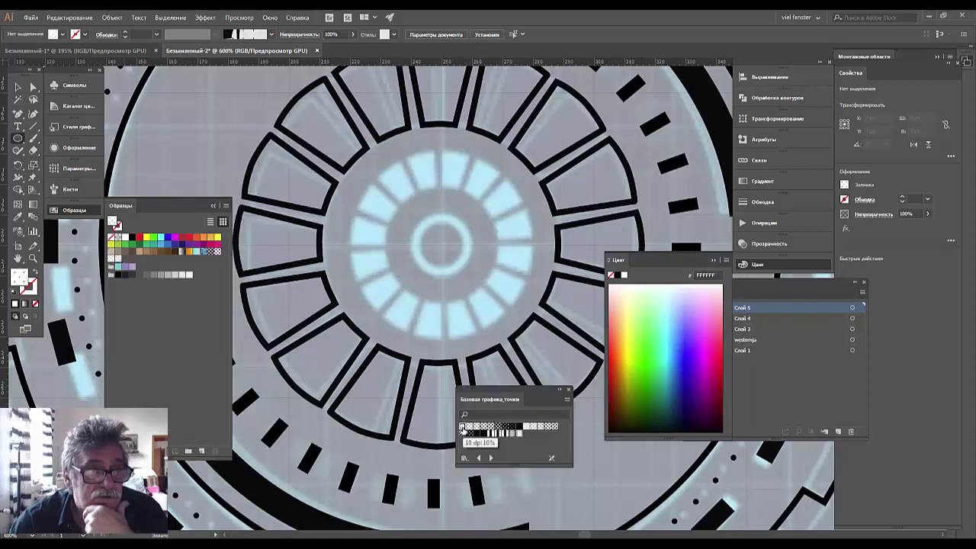
{"action": "left_click", "coordinate": [476, 429]}
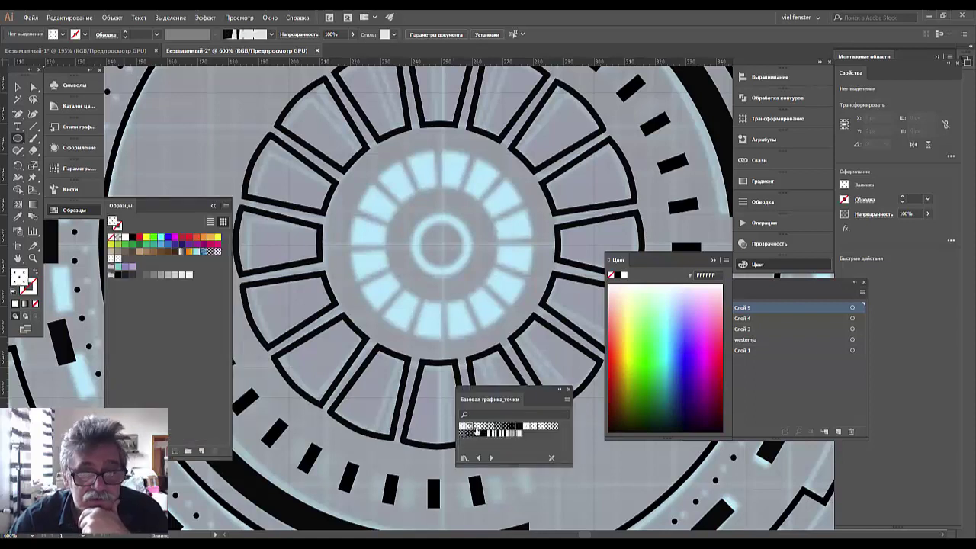
{"action": "left_click", "coordinate": [472, 429]}
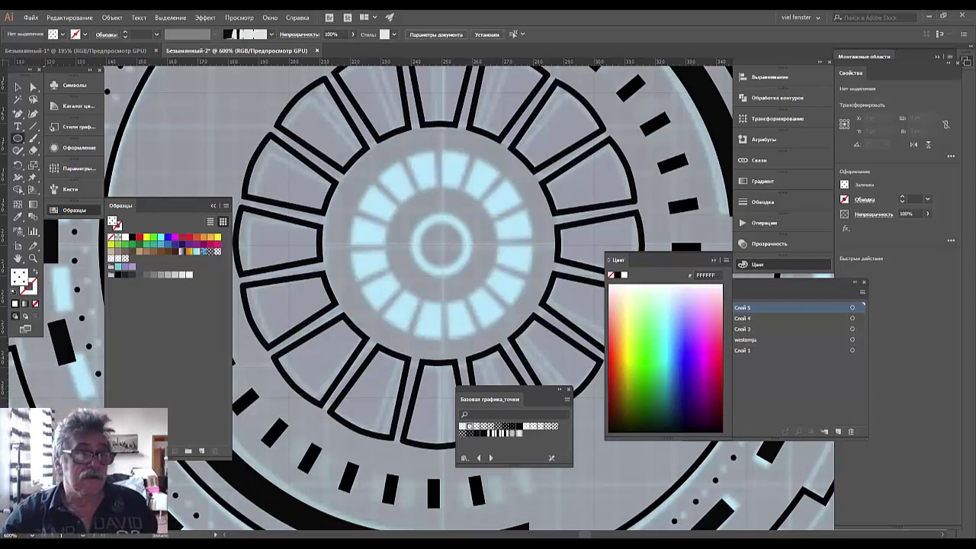
{"action": "left_click", "coordinate": [18, 140]}
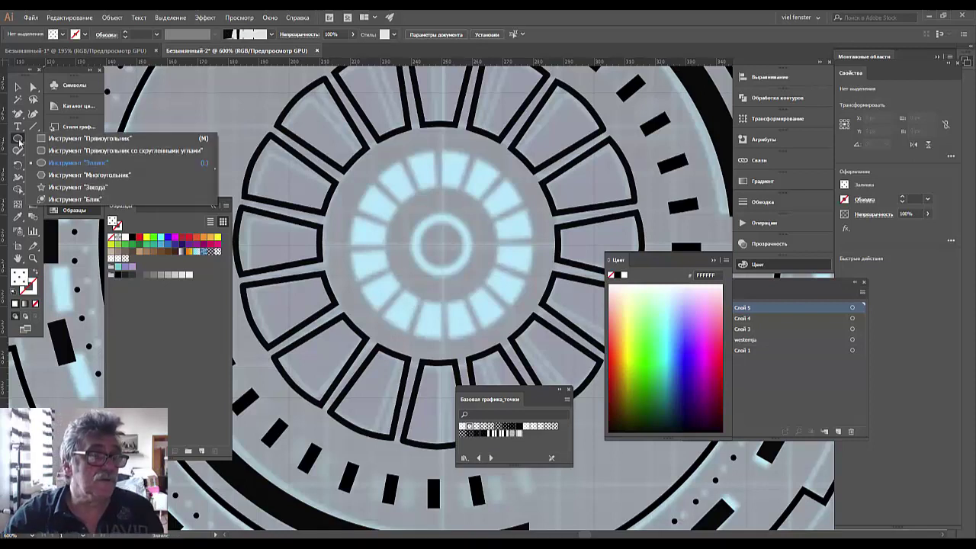
Draw a dot-pattern-filled circle centred on the hub.
{"action": "left_click", "coordinate": [47, 163]}
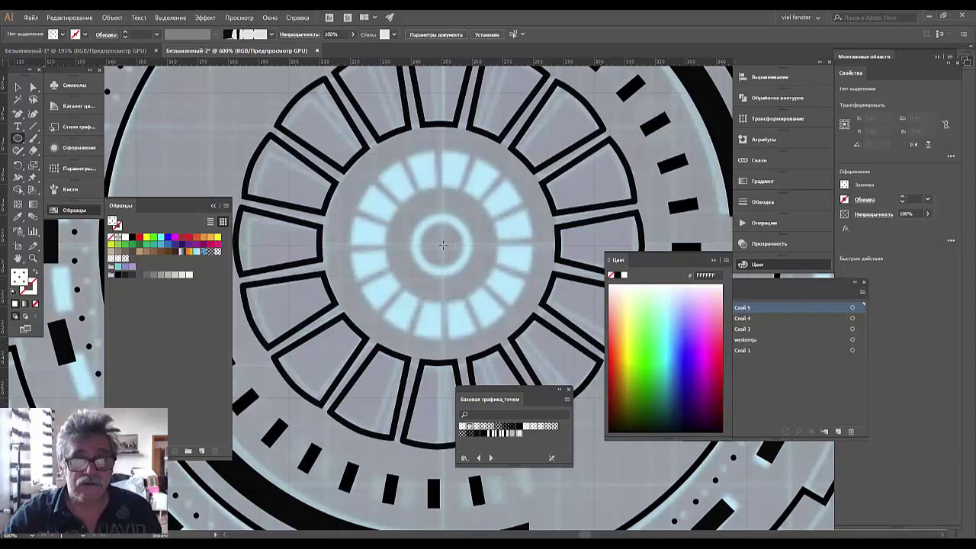
{"action": "left_click_drag", "start_coordinate": [442, 245], "coordinate": [532, 344]}
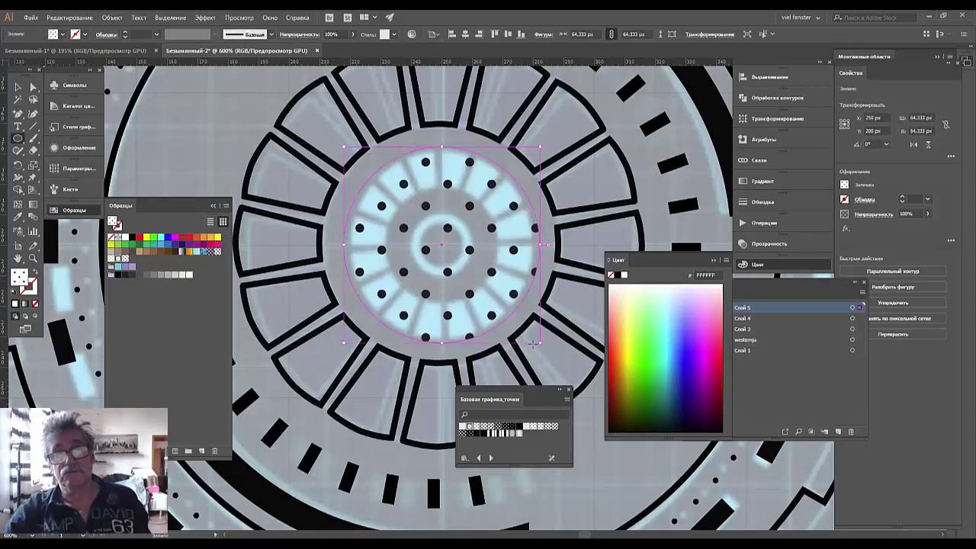
{"action": "key", "text": "a"}
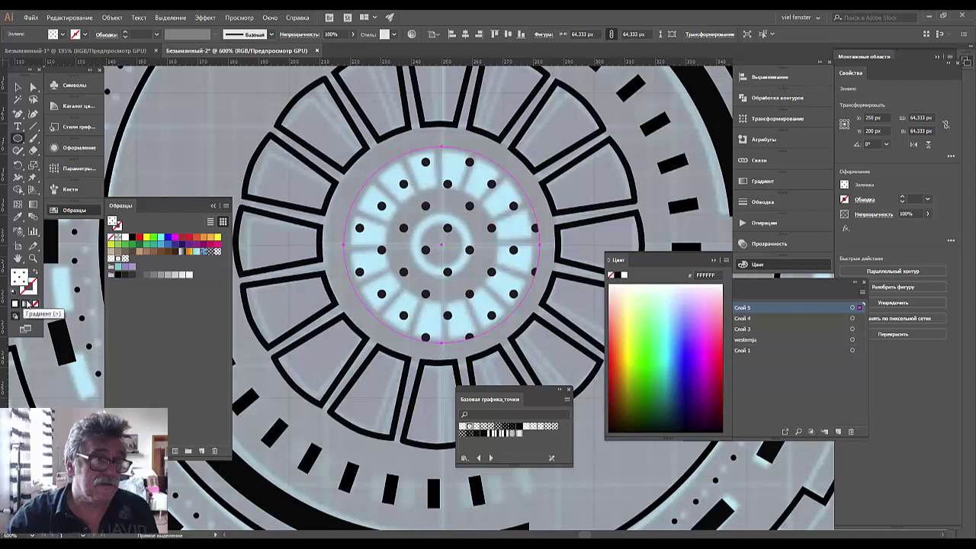
{"action": "left_click", "coordinate": [34, 304]}
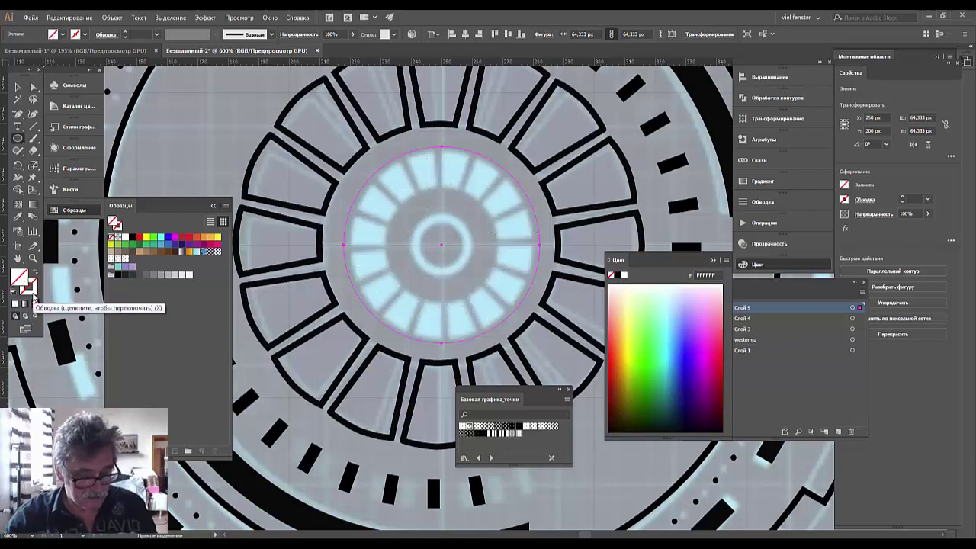
{"action": "key", "text": "ctrl+z"}
Give the hub circle a 2 pt black outline and deselect it.
{"action": "left_click", "coordinate": [32, 292]}
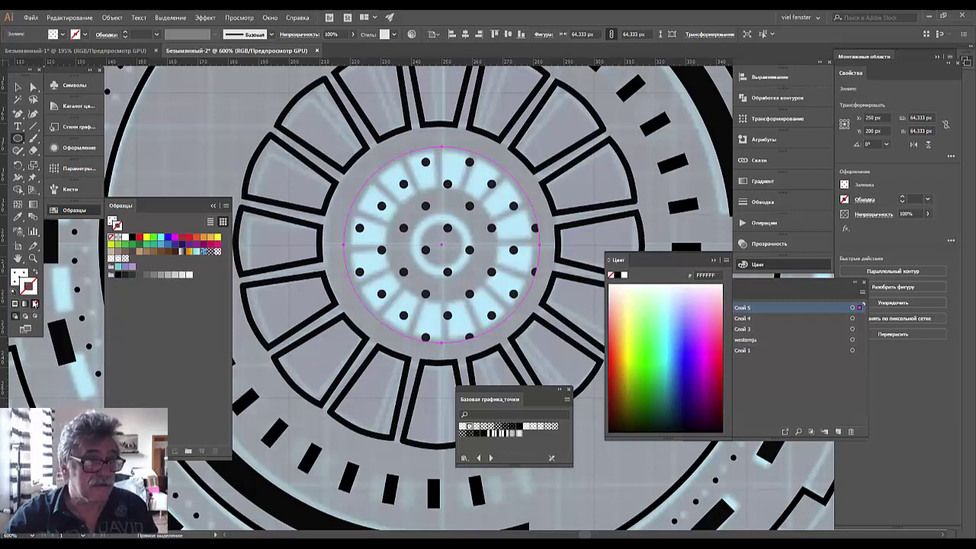
{"action": "left_click", "coordinate": [16, 304]}
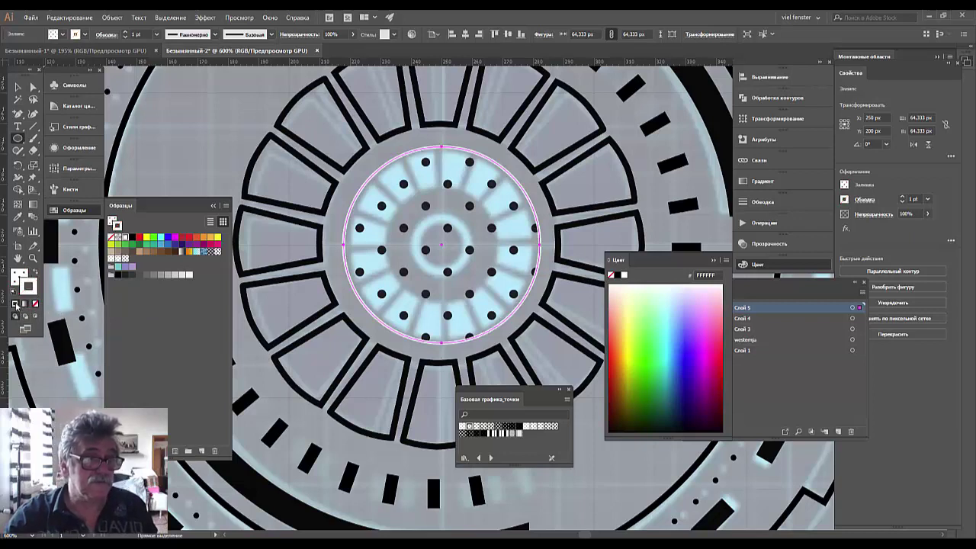
{"action": "left_click_drag", "start_coordinate": [616, 385], "coordinate": [689, 432]}
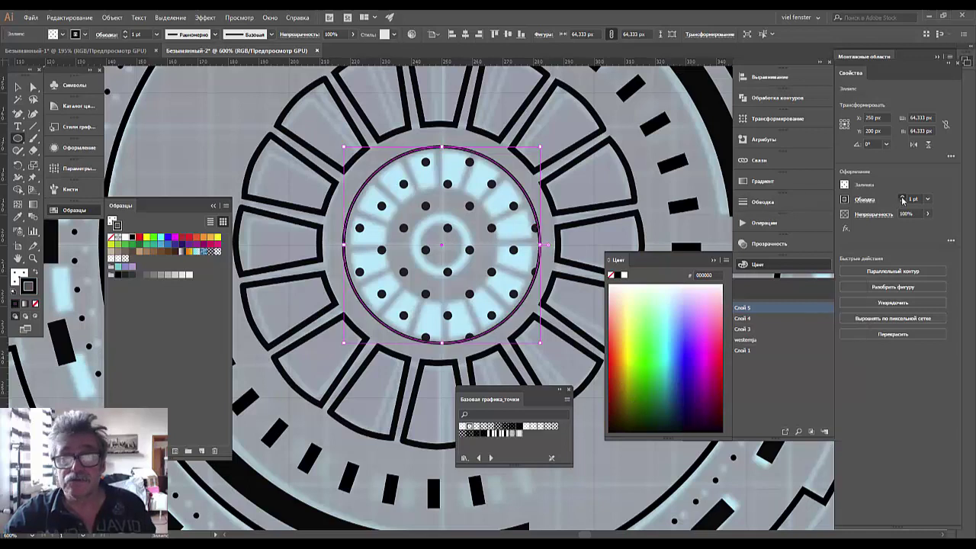
{"action": "left_click", "coordinate": [903, 198]}
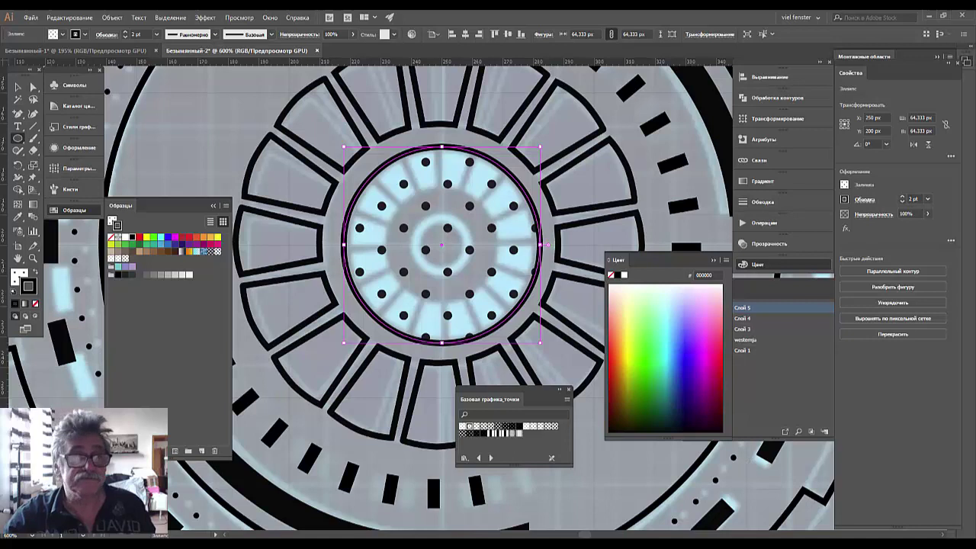
{"action": "left_click", "coordinate": [18, 88]}
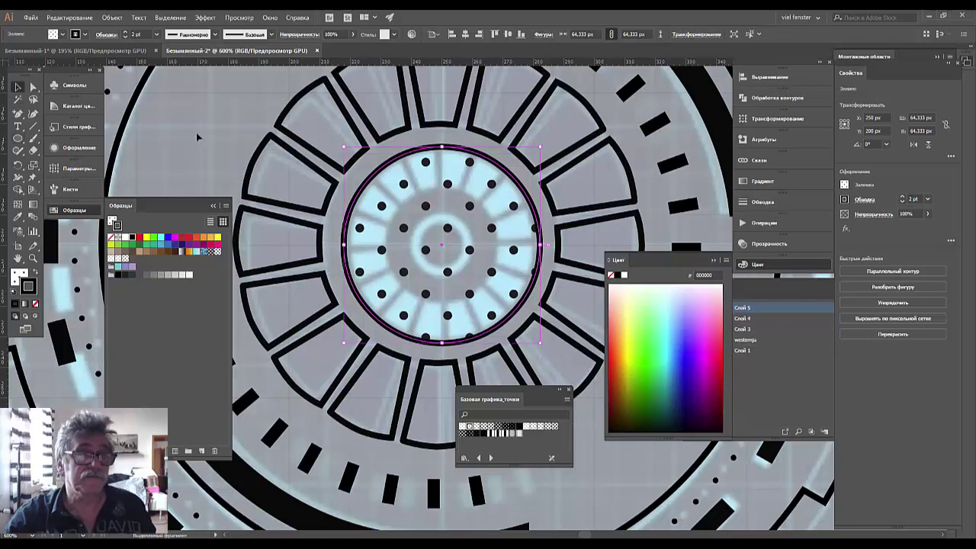
{"action": "left_click", "coordinate": [226, 150]}
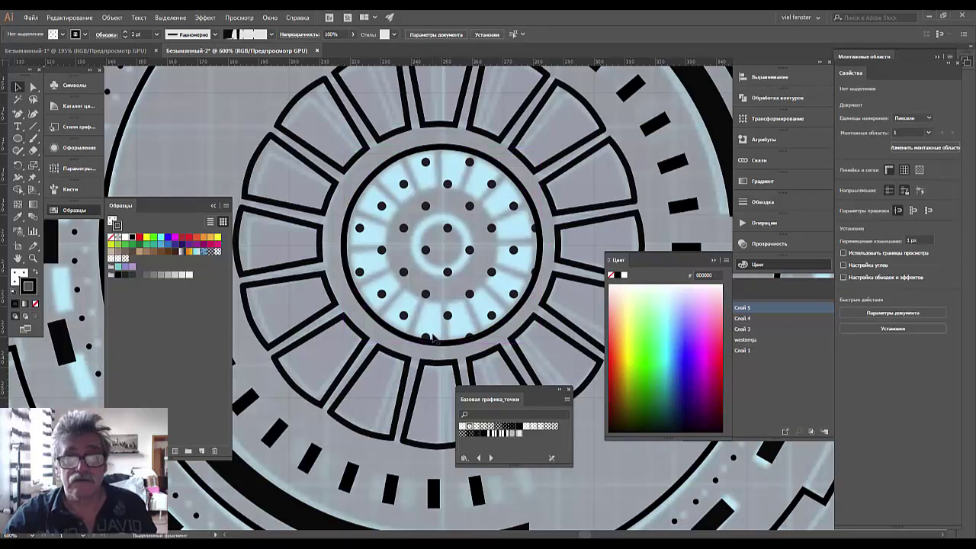
Move the Color panel aside, add layer Слой 6 on top and hide the reference image layer.
{"action": "left_click_drag", "start_coordinate": [662, 263], "coordinate": [895, 366]}
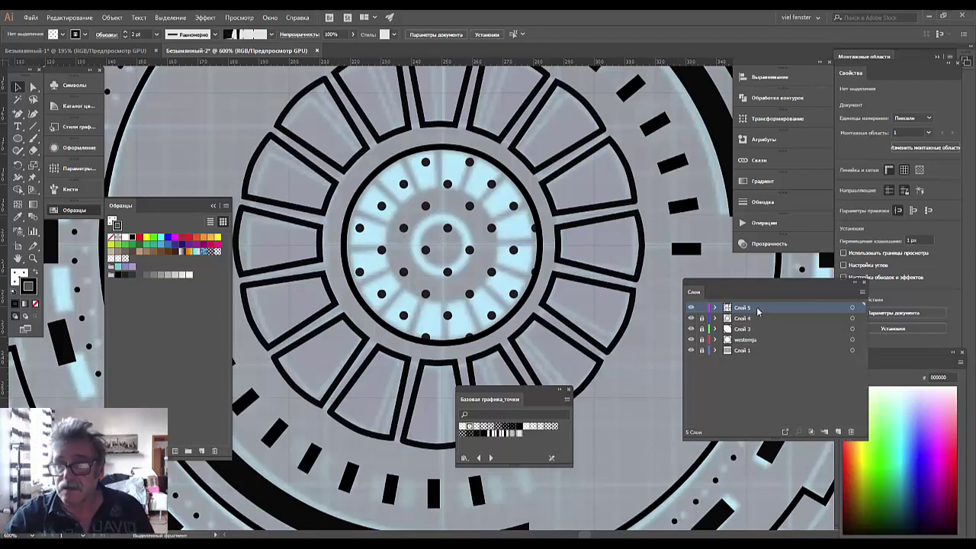
{"action": "left_click", "coordinate": [838, 432]}
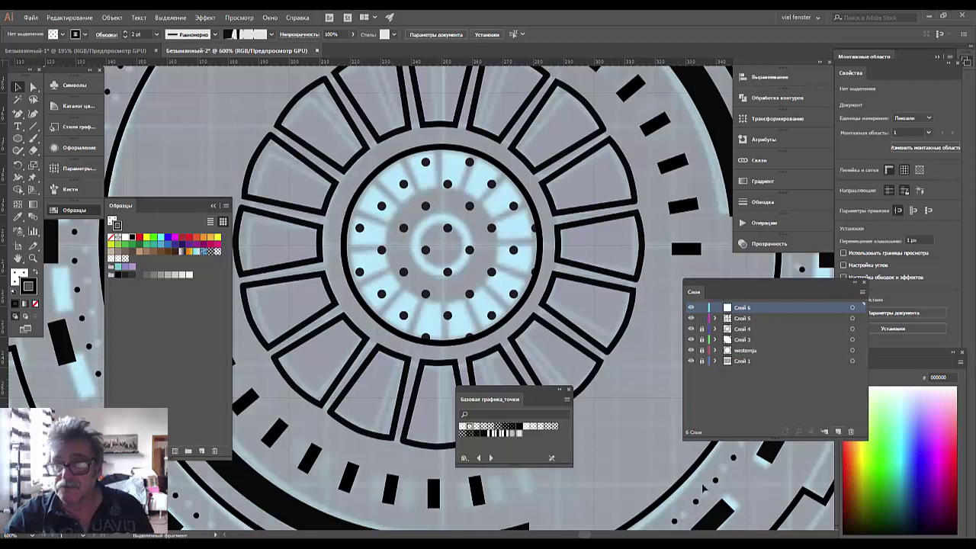
{"action": "left_click", "coordinate": [691, 360]}
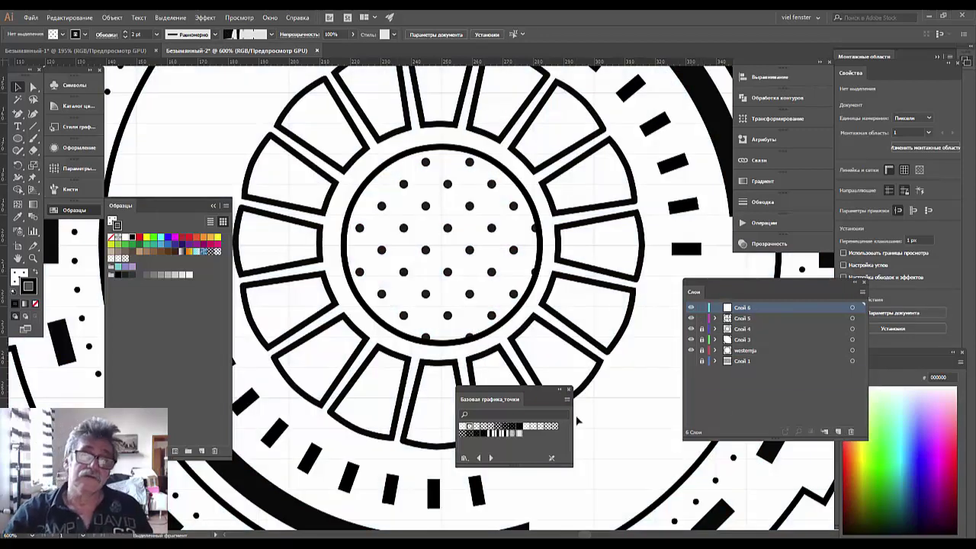
Set the Ellipse tool's fill colour to white FFFFFF.
{"action": "key", "text": "ctrl+minus"}
{"action": "key", "text": "ctrl+minus"}
{"action": "key", "text": "ctrl+minus"}
{"action": "key", "text": "ctrl+minus"}
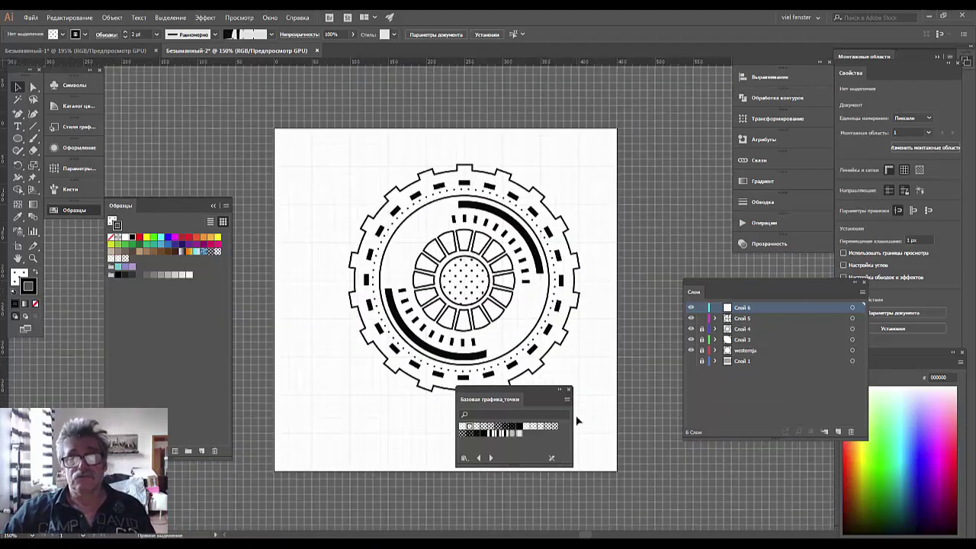
{"action": "key", "text": "ctrl+plus"}
{"action": "key", "text": "ctrl+plus"}
{"action": "key", "text": "ctrl+plus"}
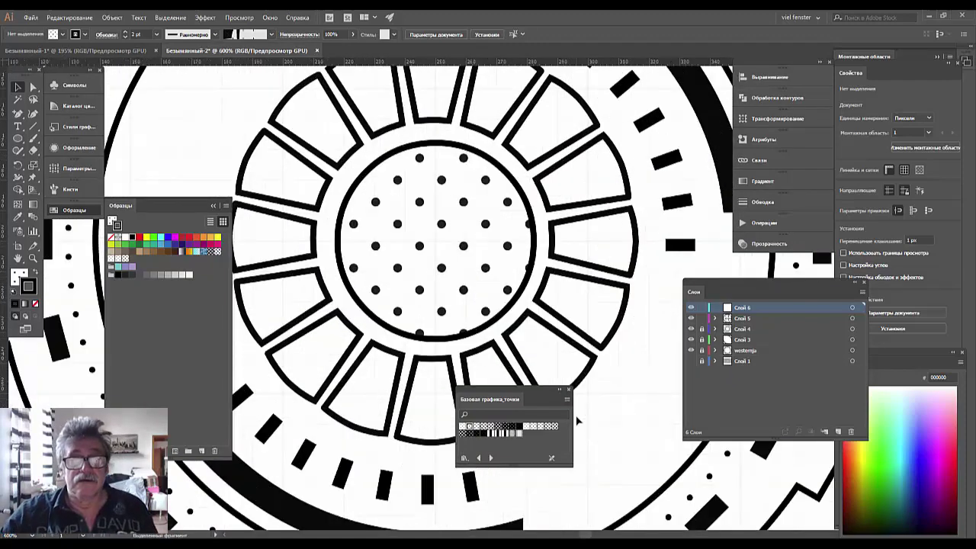
{"action": "left_click", "coordinate": [19, 139]}
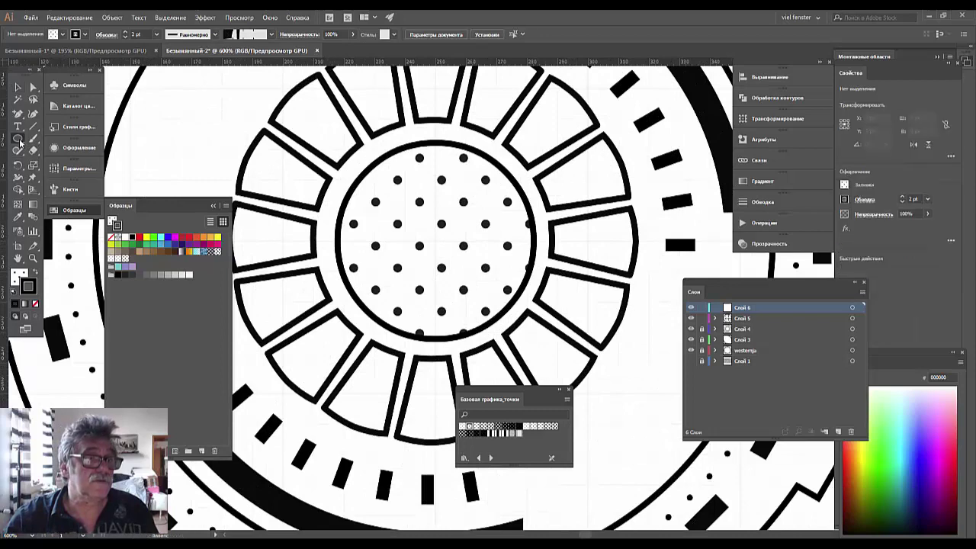
{"action": "double_click", "coordinate": [20, 276]}
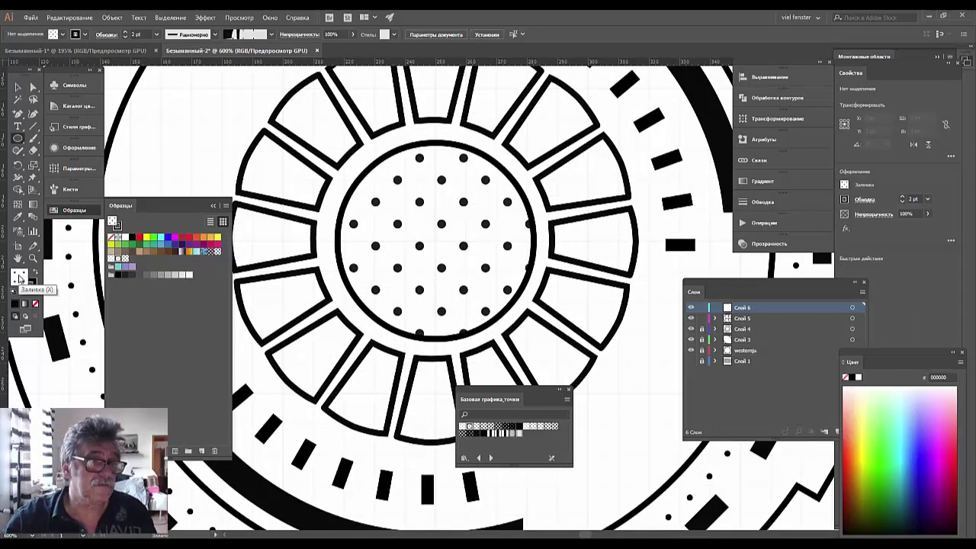
{"action": "type", "text": "ffffff"}
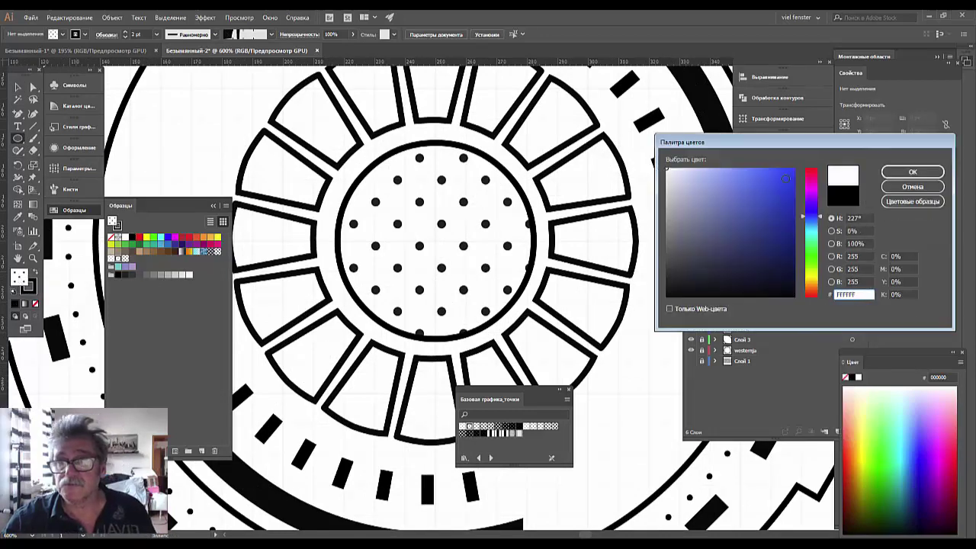
{"action": "left_click", "coordinate": [912, 172]}
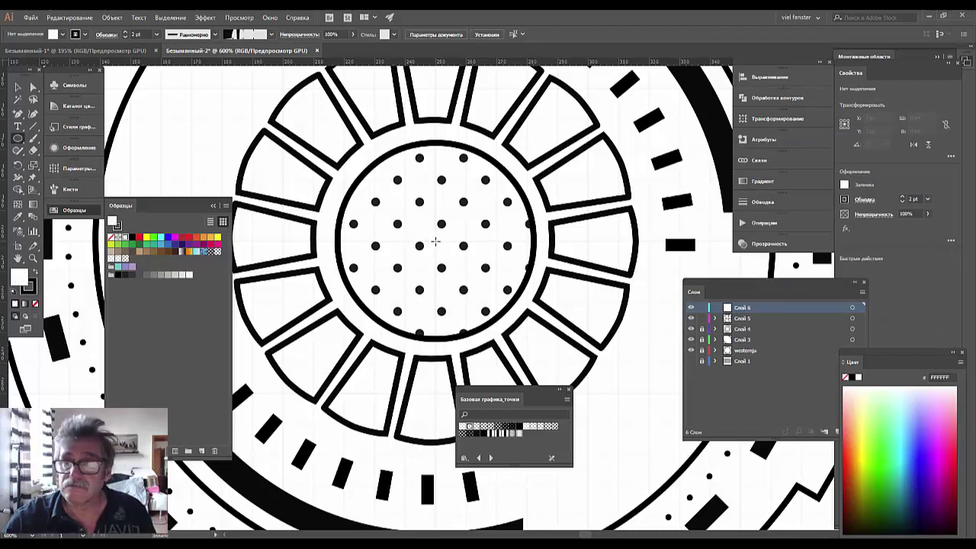
Draw a small 23 px white circle at the hub's centre and deselect it.
{"action": "mouse_move", "coordinate": [436, 241]}
{"action": "left_mouse_down"}
{"action": "mouse_move", "coordinate": [475, 281]}
{"action": "mouse_move", "coordinate": [468, 276]}
{"action": "left_mouse_up"}
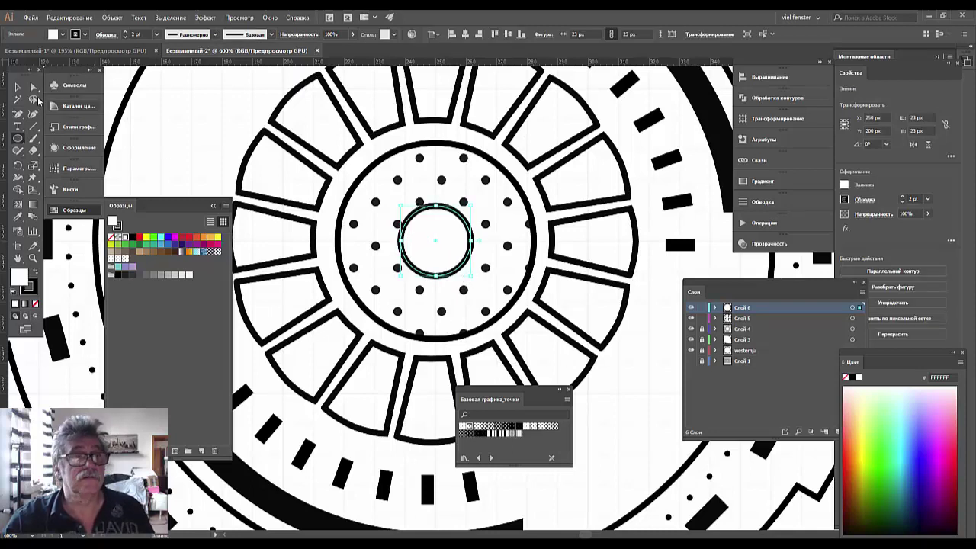
{"action": "left_click", "coordinate": [18, 88]}
{"action": "left_click", "coordinate": [181, 140]}
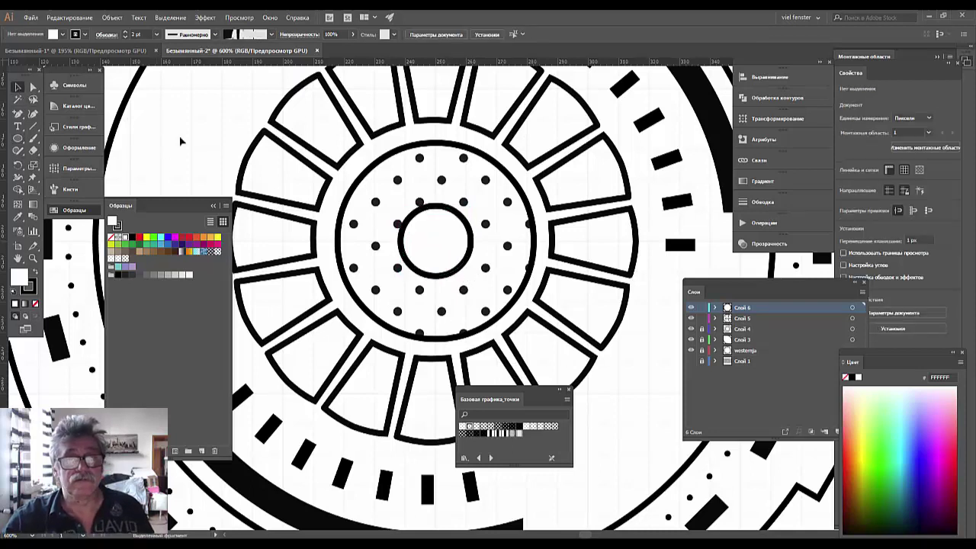
{"action": "key", "text": "ctrl+minus"}
Enlarge the view of the artwork and close the Basic Graphics_Dots library panel.
{"action": "key", "text": "ctrl+minus"}
{"action": "key", "text": "ctrl+minus"}
{"action": "key", "text": "ctrl+minus"}
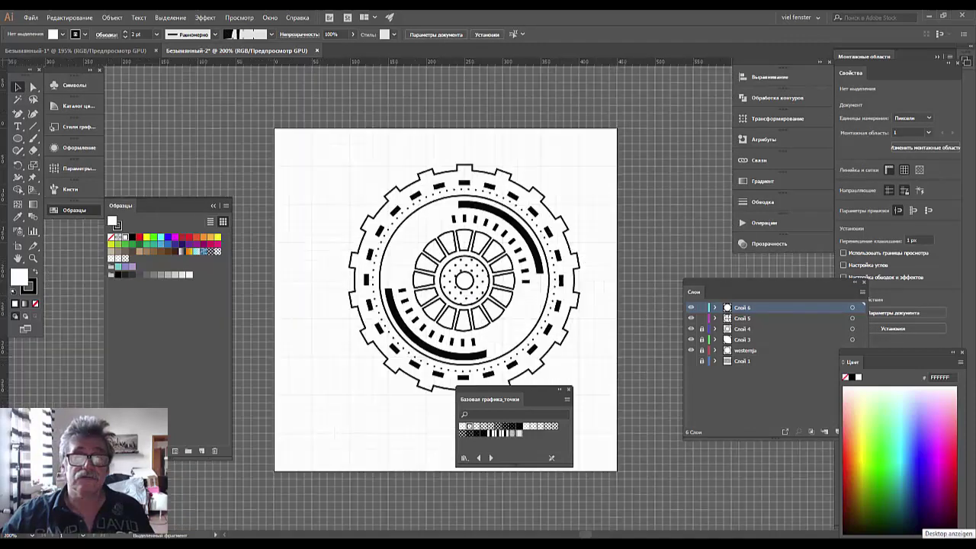
{"action": "key", "text": "ctrl+minus"}
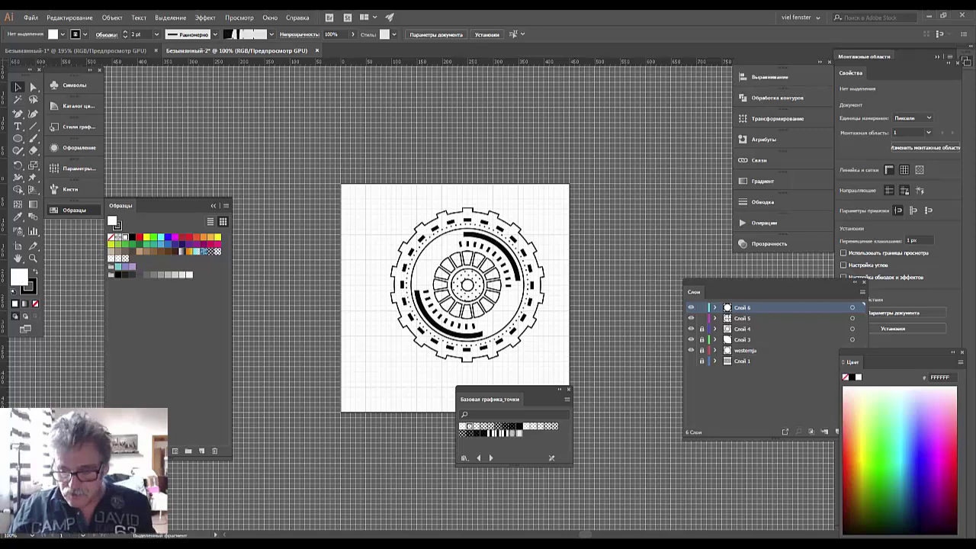
{"action": "key", "text": "ctrl+plus"}
{"action": "key", "text": "ctrl+plus"}
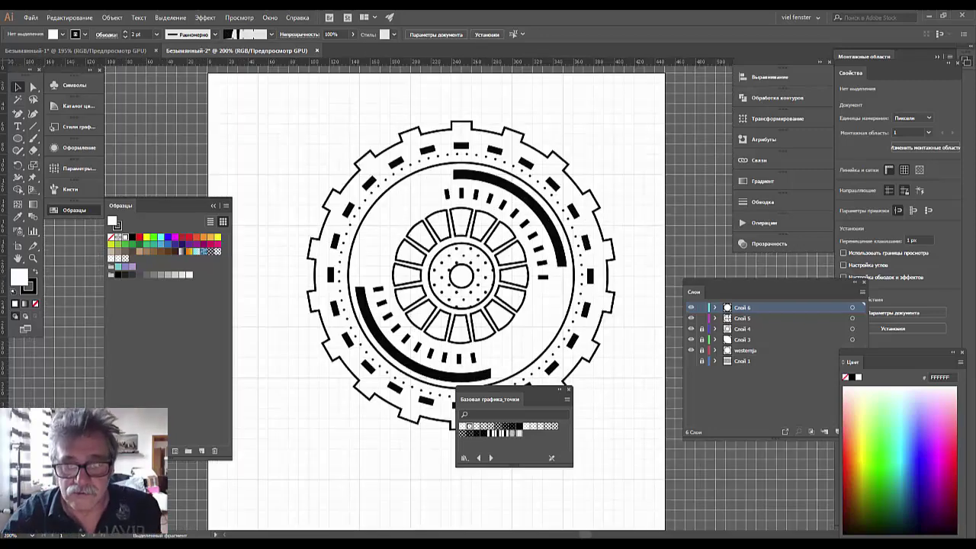
{"action": "left_click", "coordinate": [568, 391]}
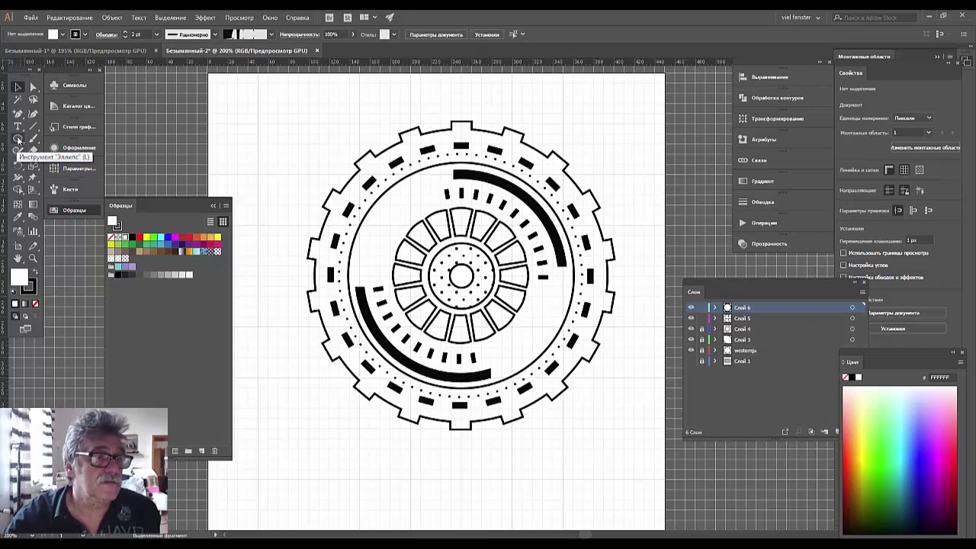
Draw a short horizontal line below the ring and give it a 3 pt stroke.
{"action": "left_click", "coordinate": [31, 128]}
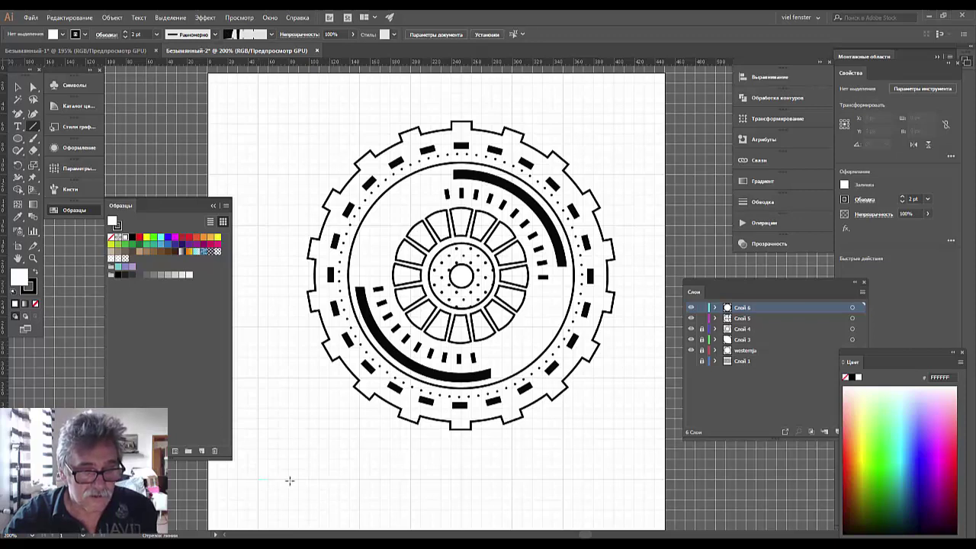
{"action": "left_click_drag", "start_coordinate": [290, 481], "coordinate": [337, 479]}
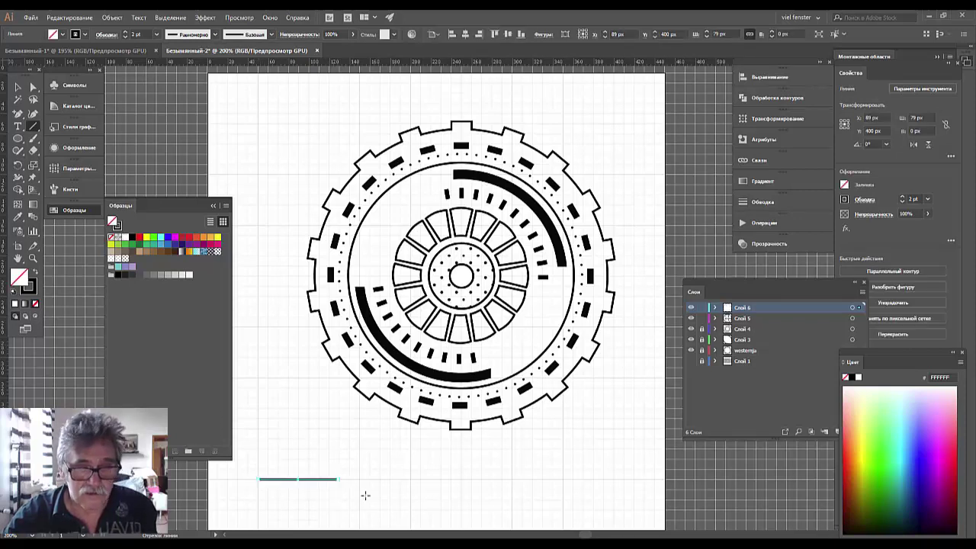
{"action": "left_click", "coordinate": [903, 199]}
{"action": "left_click", "coordinate": [903, 198]}
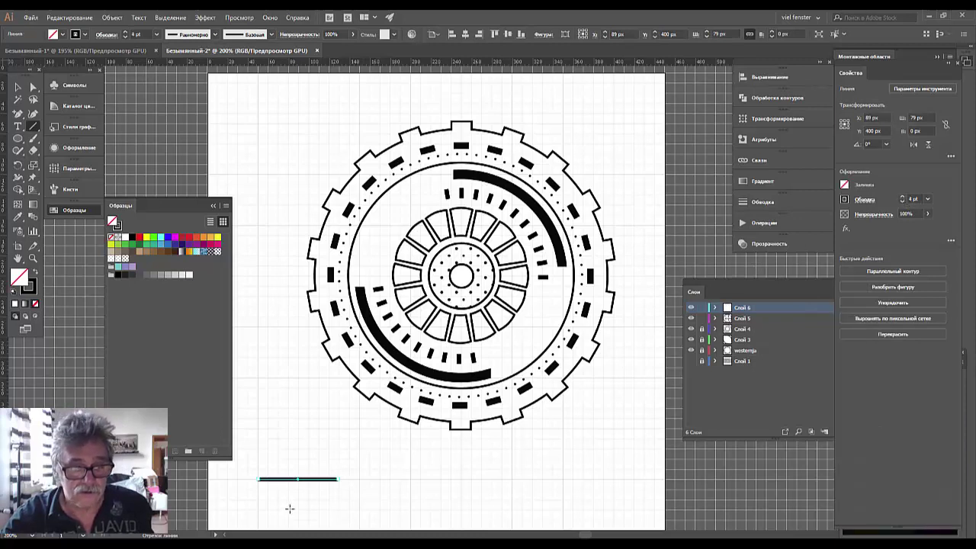
{"action": "left_click", "coordinate": [903, 202]}
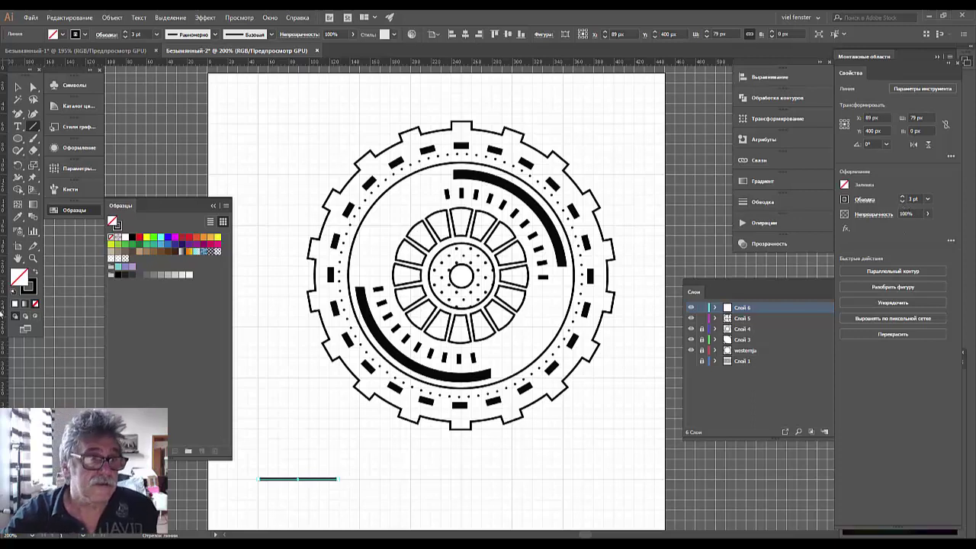
{"action": "left_click", "coordinate": [17, 139]}
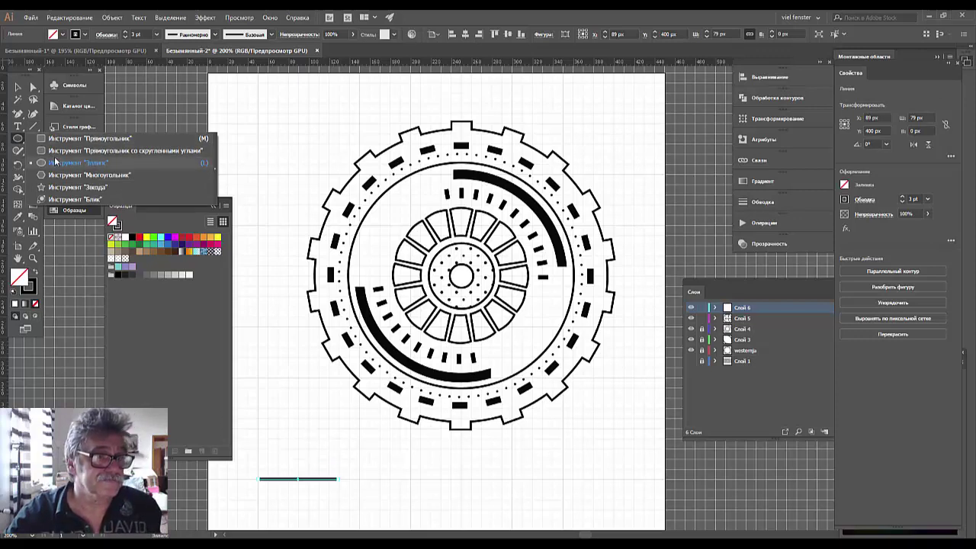
{"action": "left_click", "coordinate": [55, 139]}
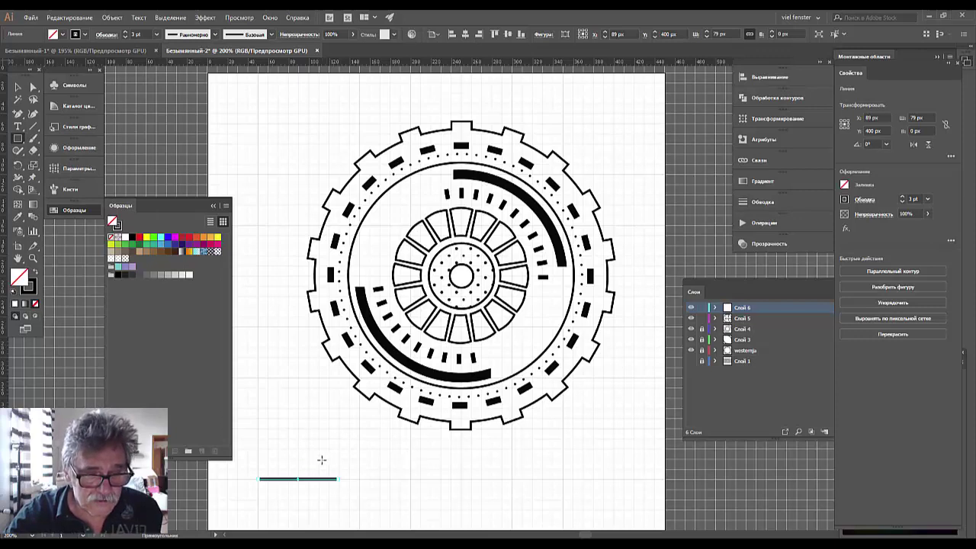
Draw a 15 px square above the line's right end and a 25 px circle above its left end.
{"action": "left_click_drag", "start_coordinate": [318, 458], "coordinate": [326, 470]}
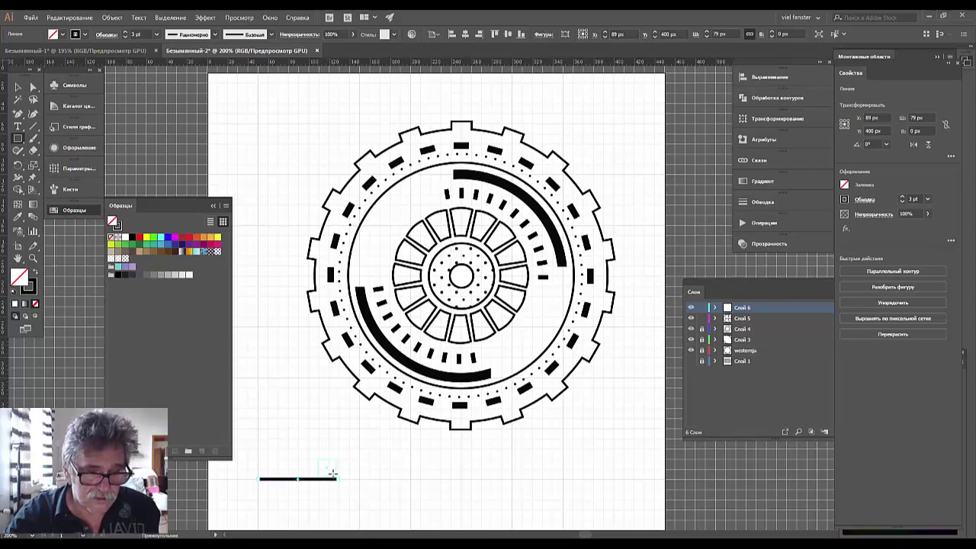
{"action": "left_click_drag", "start_coordinate": [333, 474], "coordinate": [331, 473]}
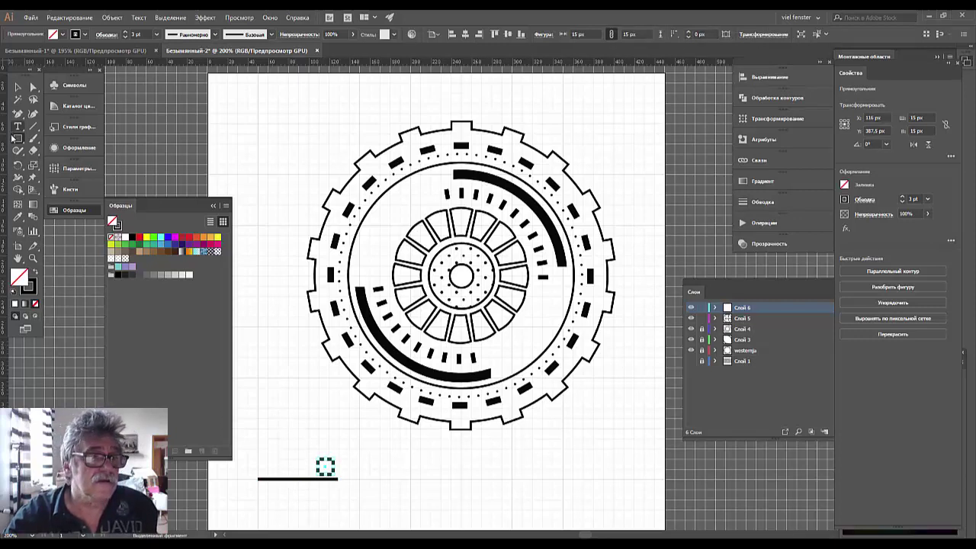
{"action": "mouse_move", "coordinate": [17, 139]}
{"action": "left_mouse_down"}
{"action": "mouse_move", "coordinate": [47, 178]}
{"action": "mouse_move", "coordinate": [54, 163]}
{"action": "left_mouse_up"}
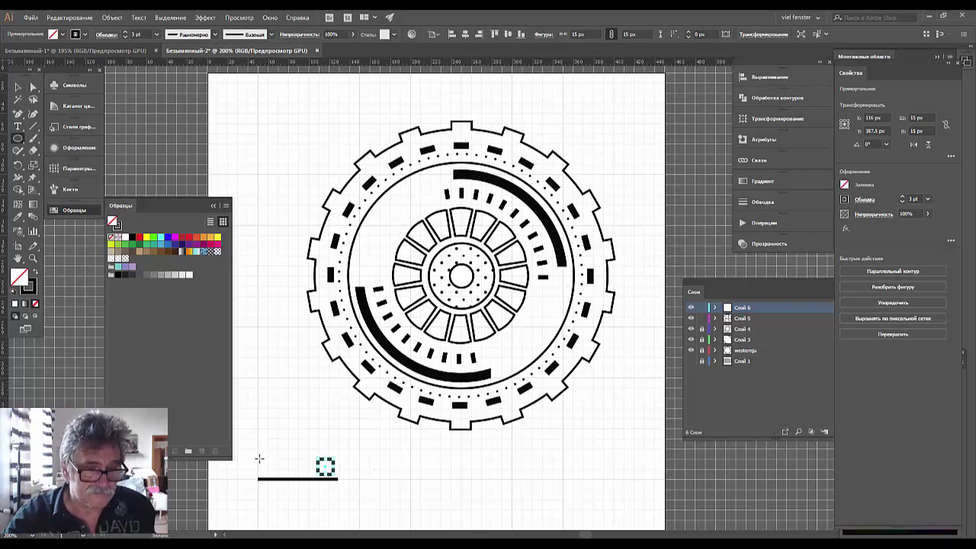
{"action": "left_click_drag", "start_coordinate": [259, 459], "coordinate": [285, 466]}
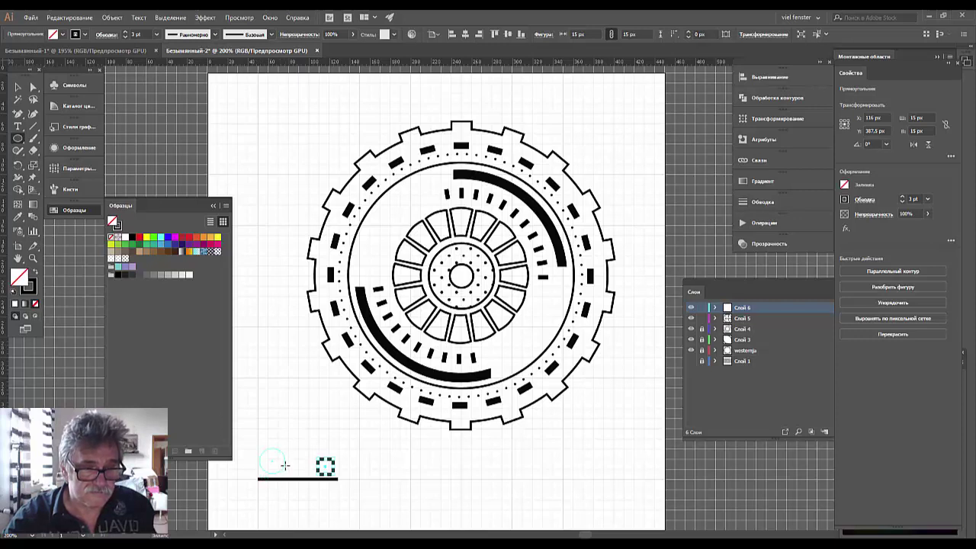
{"action": "left_click_drag", "start_coordinate": [285, 465], "coordinate": [288, 475]}
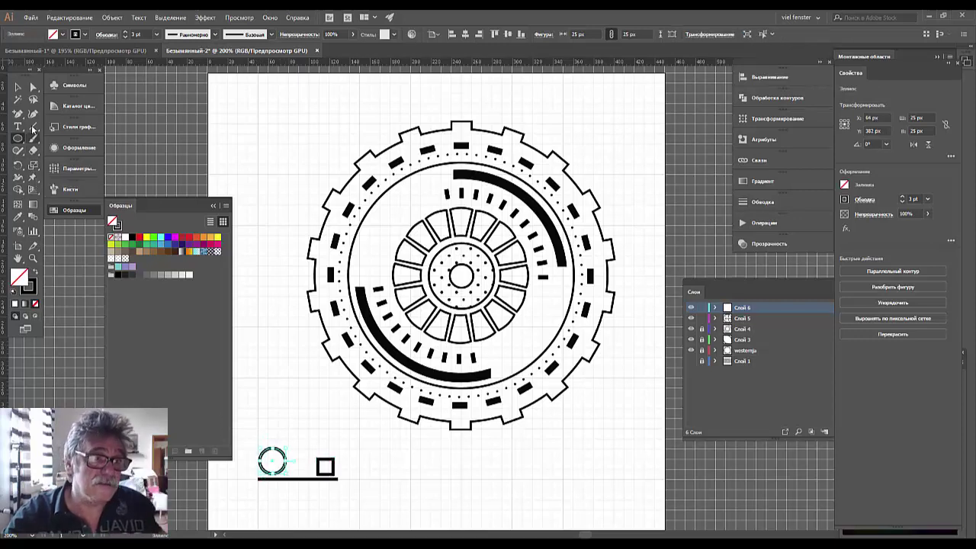
{"action": "left_click_drag", "start_coordinate": [18, 138], "coordinate": [65, 137]}
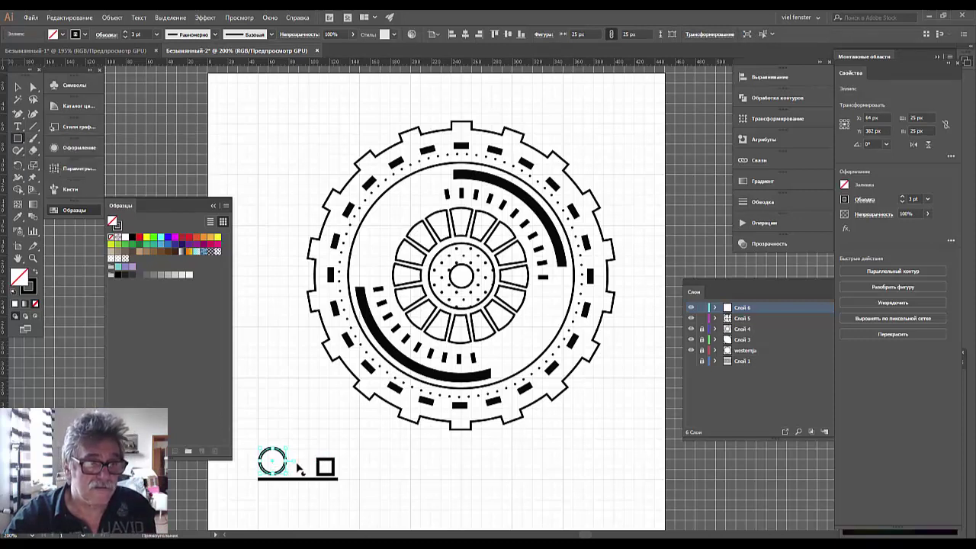
Give the circle white fill, a black 2 pt outline, then deselect it.
{"action": "left_click", "coordinate": [12, 294]}
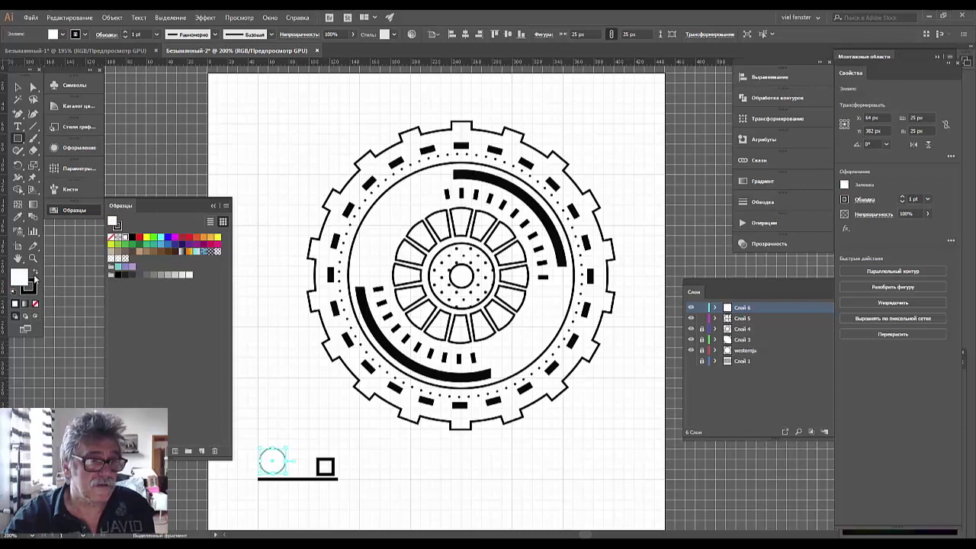
{"action": "left_click", "coordinate": [35, 272]}
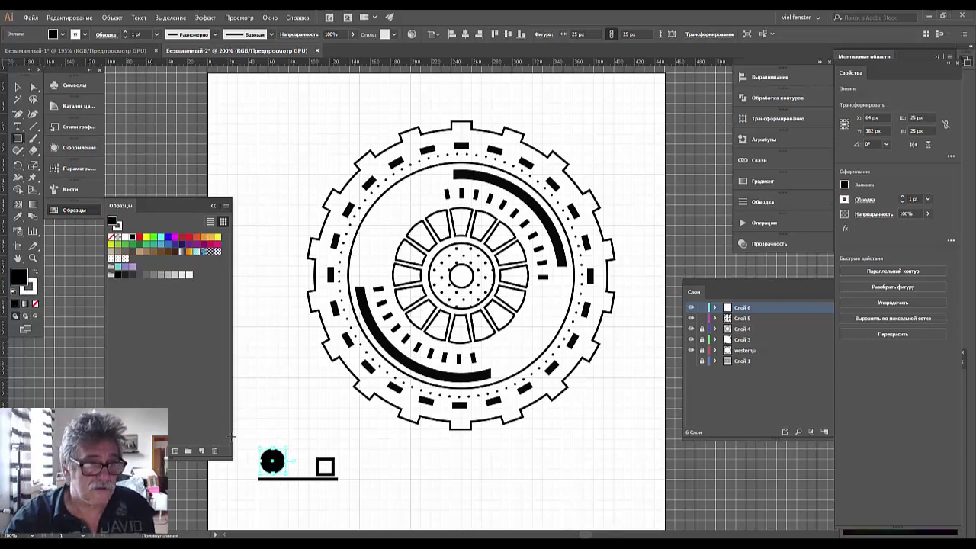
{"action": "left_click", "coordinate": [34, 303]}
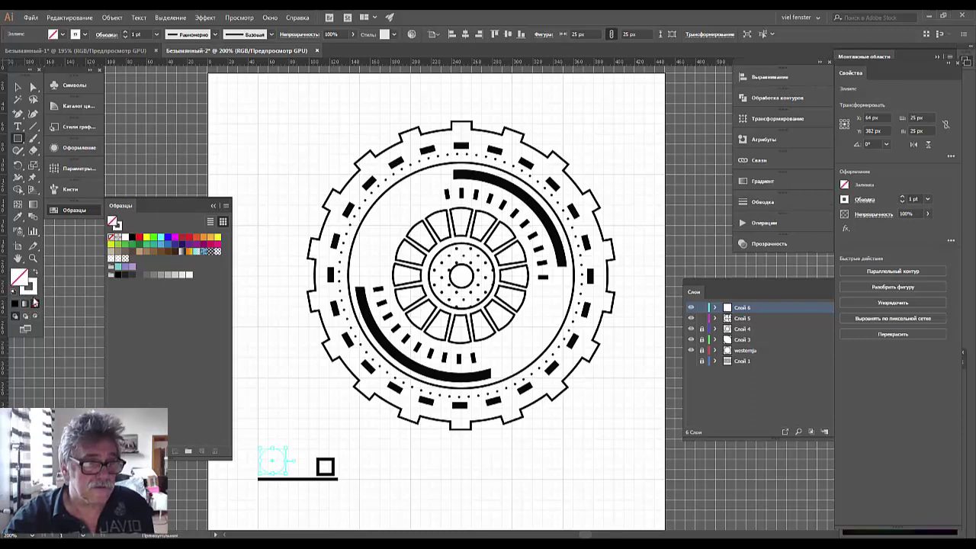
{"action": "left_click", "coordinate": [15, 304]}
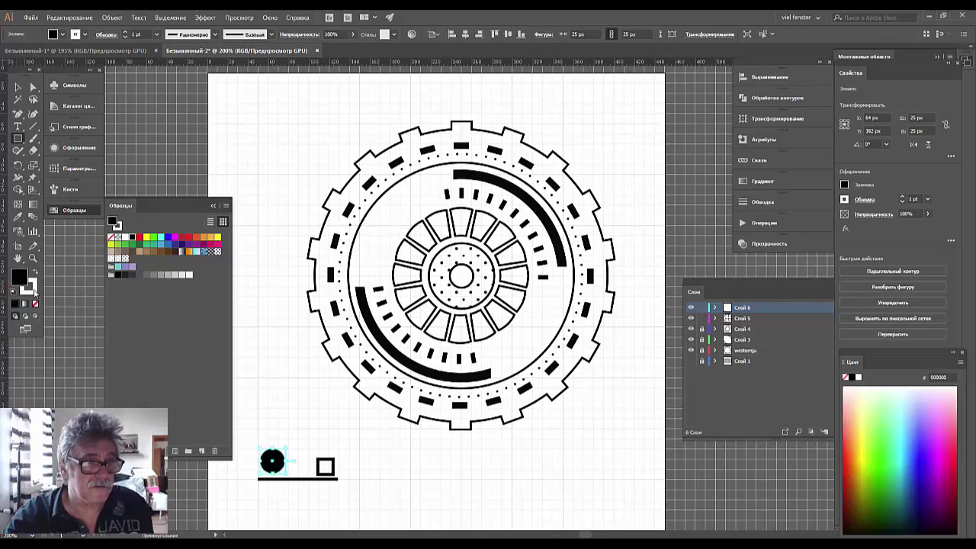
{"action": "left_click", "coordinate": [35, 303]}
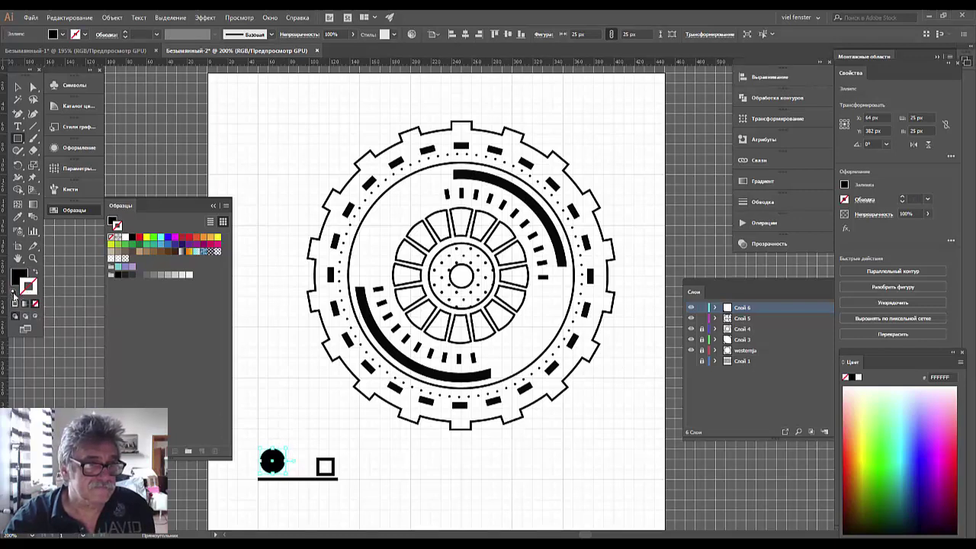
{"action": "left_click", "coordinate": [13, 294]}
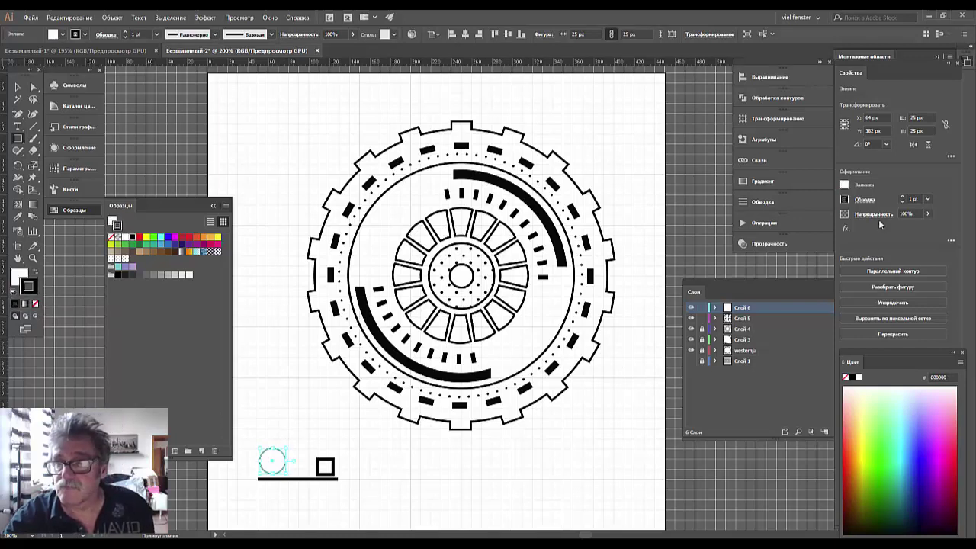
{"action": "left_click", "coordinate": [902, 200]}
{"action": "left_click", "coordinate": [902, 197]}
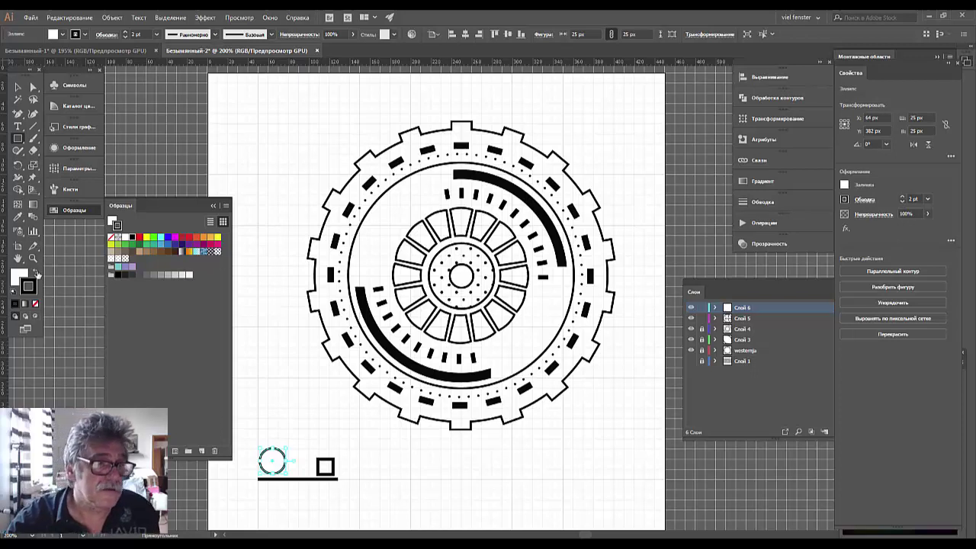
{"action": "left_click", "coordinate": [17, 86]}
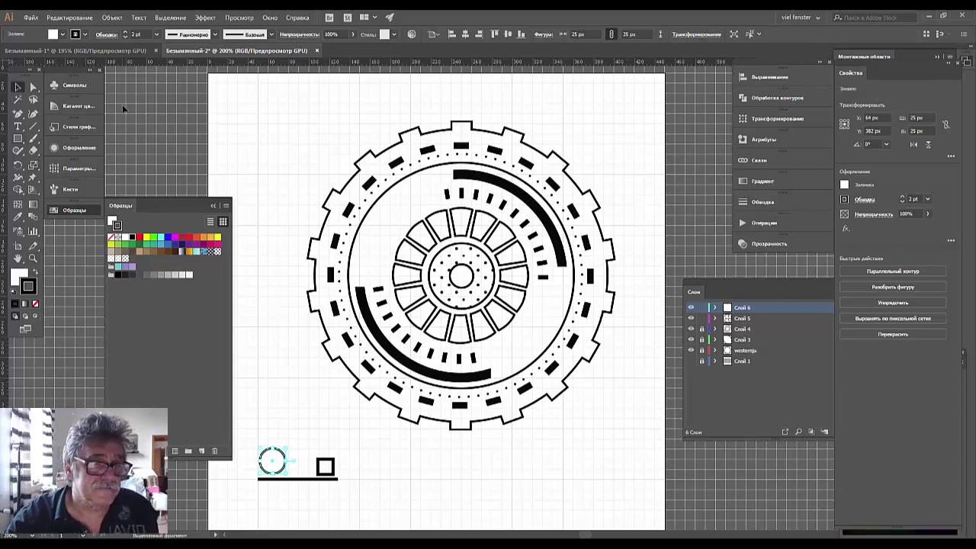
{"action": "left_click", "coordinate": [122, 105]}
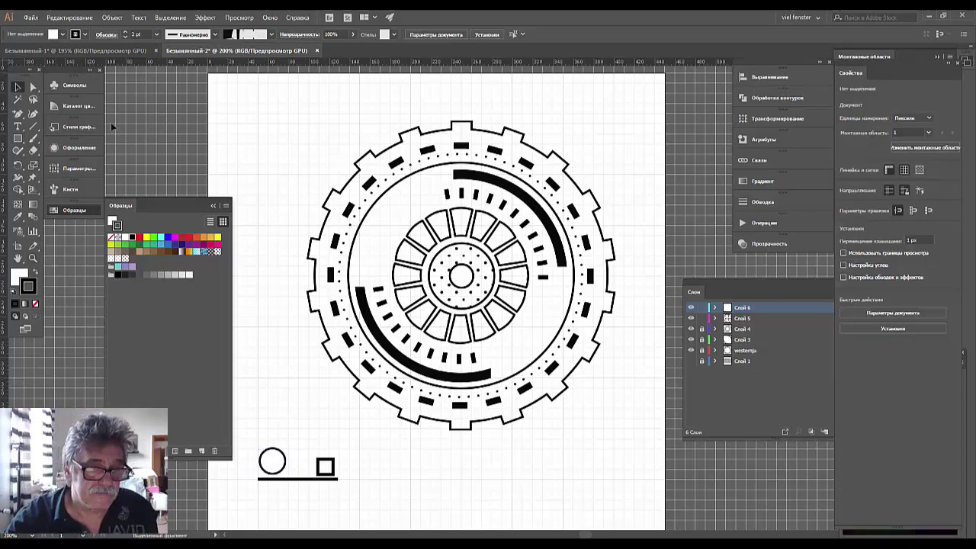
Draw a near-black rectangle with no outline between the circle and the square.
{"action": "left_click", "coordinate": [34, 303]}
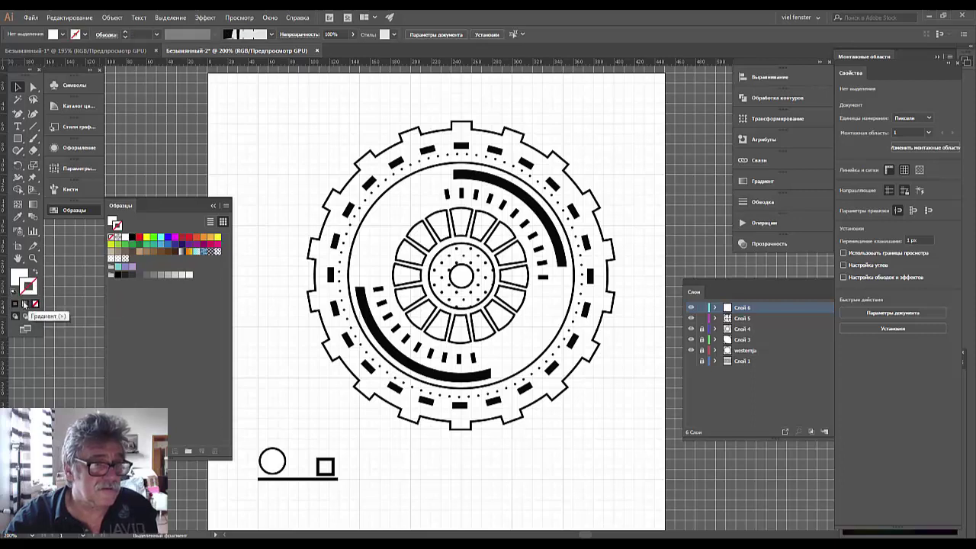
{"action": "left_click", "coordinate": [15, 278]}
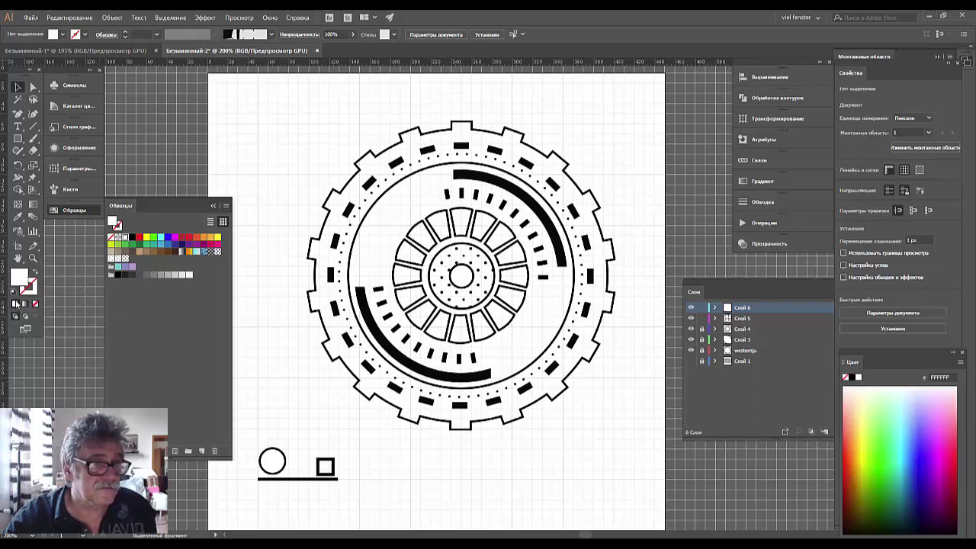
{"action": "left_click_drag", "start_coordinate": [877, 411], "coordinate": [849, 525]}
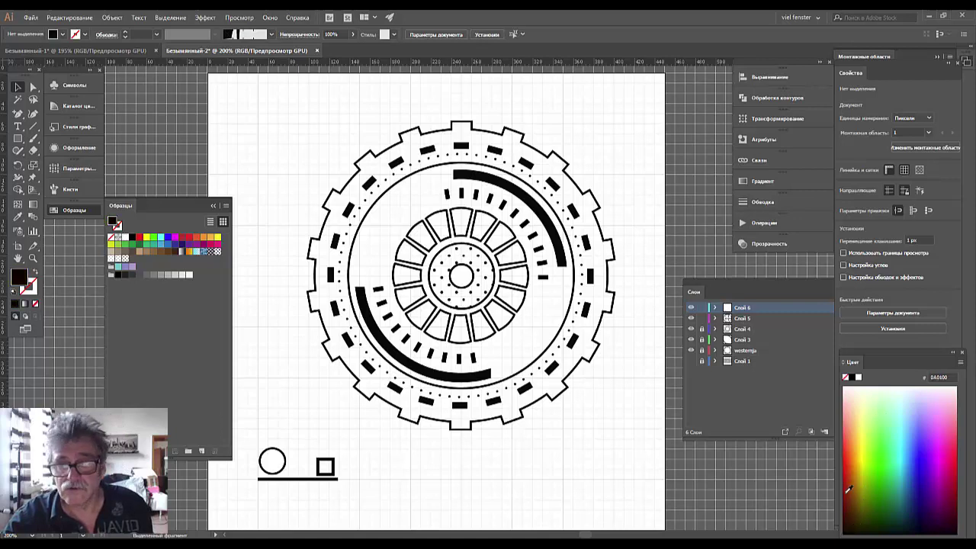
{"action": "left_click", "coordinate": [17, 138]}
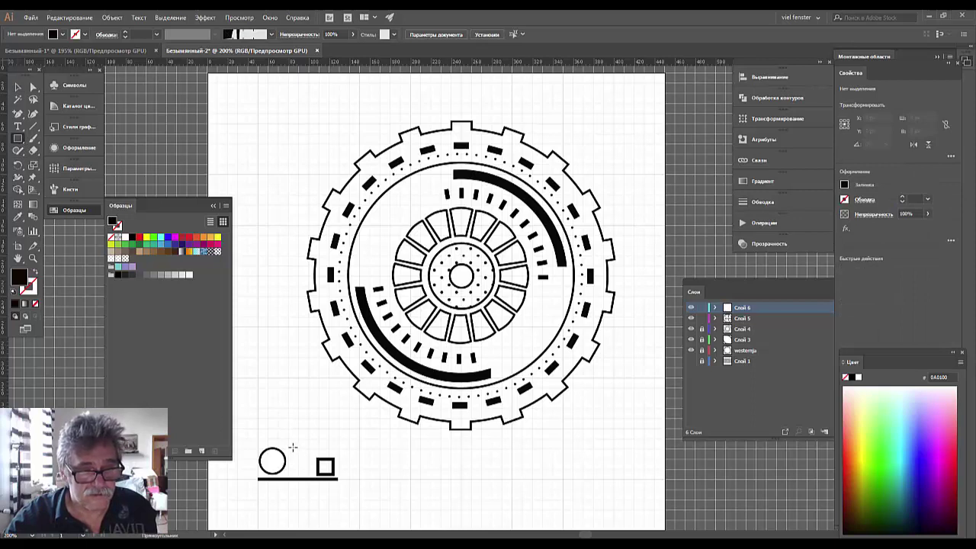
{"action": "left_click_drag", "start_coordinate": [300, 460], "coordinate": [306, 473]}
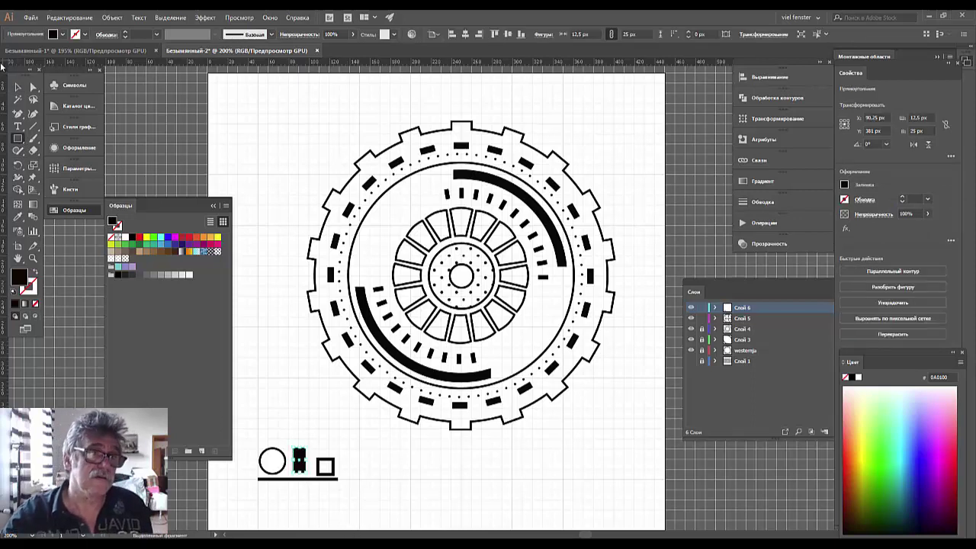
{"action": "left_click", "coordinate": [19, 86]}
Select the circle, rectangle, square and line together and shrink them proportionally.
{"action": "left_click", "coordinate": [19, 86]}
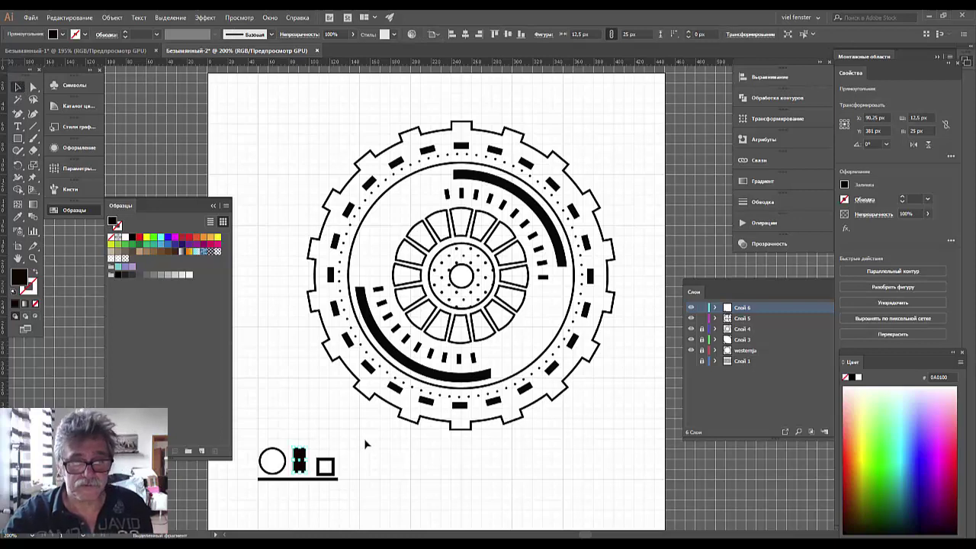
{"action": "left_click_drag", "start_coordinate": [366, 440], "coordinate": [232, 497]}
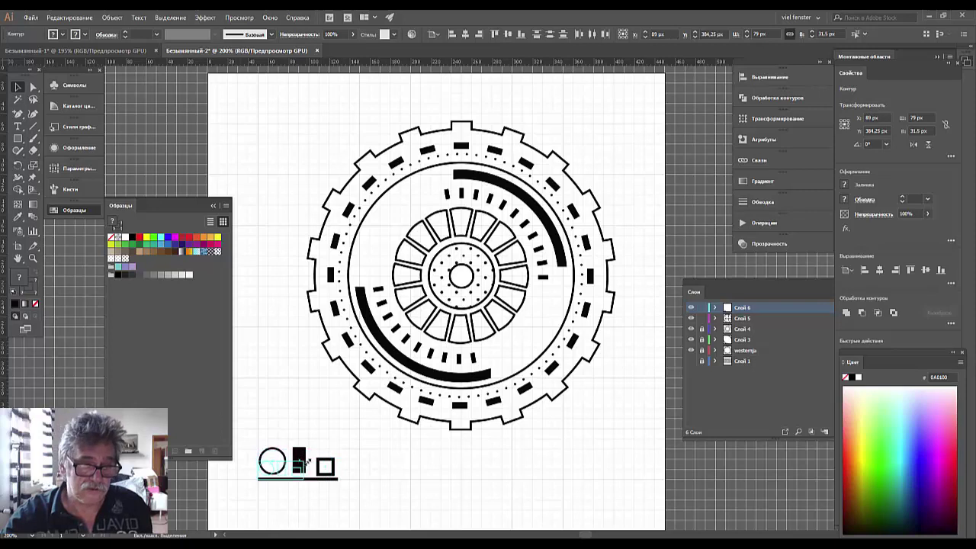
{"action": "left_click_drag", "start_coordinate": [340, 451], "coordinate": [304, 462]}
{"action": "left_click", "coordinate": [322, 478]}
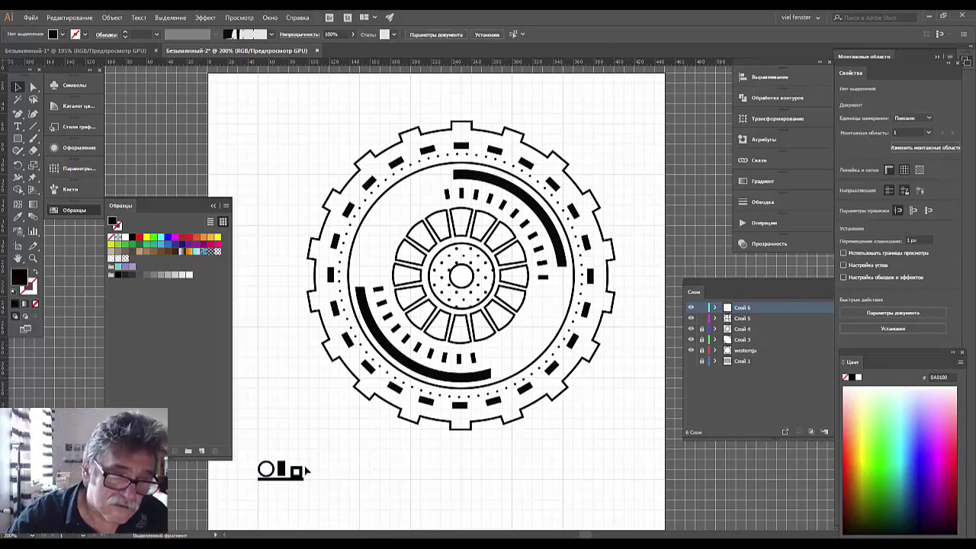
Undo the shrink, then expand the circle, rectangle, square and line via Object > Expand.
{"action": "key", "text": "ctrl+z"}
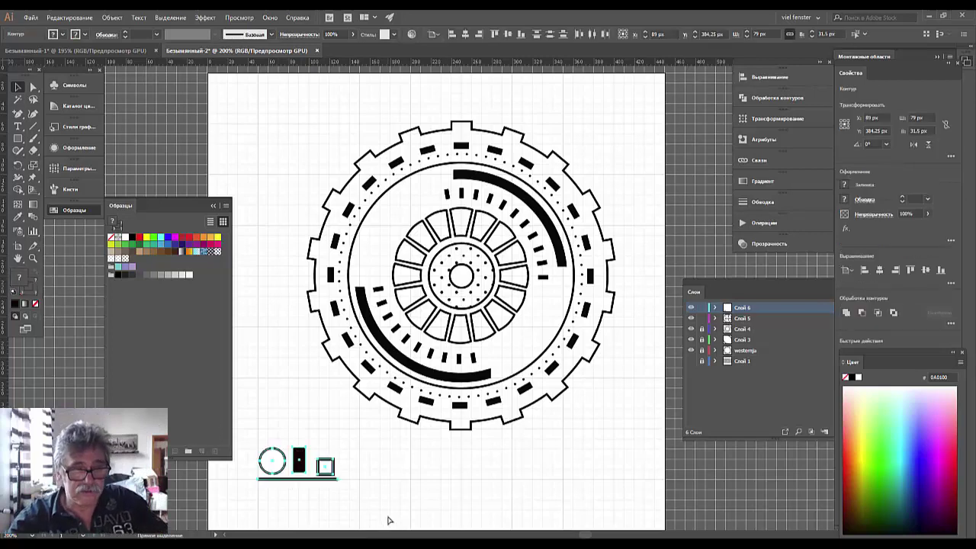
{"action": "left_click_drag", "start_coordinate": [359, 434], "coordinate": [244, 498]}
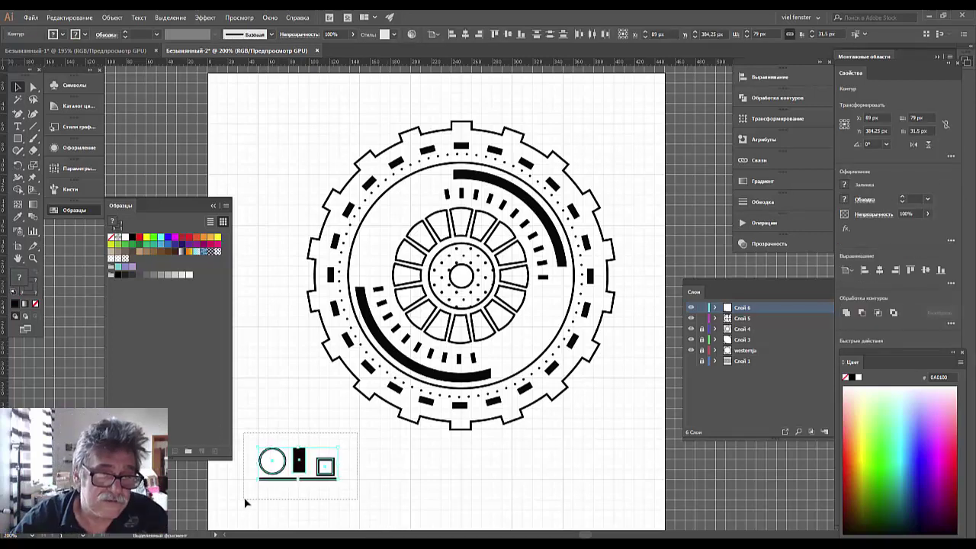
{"action": "left_click", "coordinate": [123, 19]}
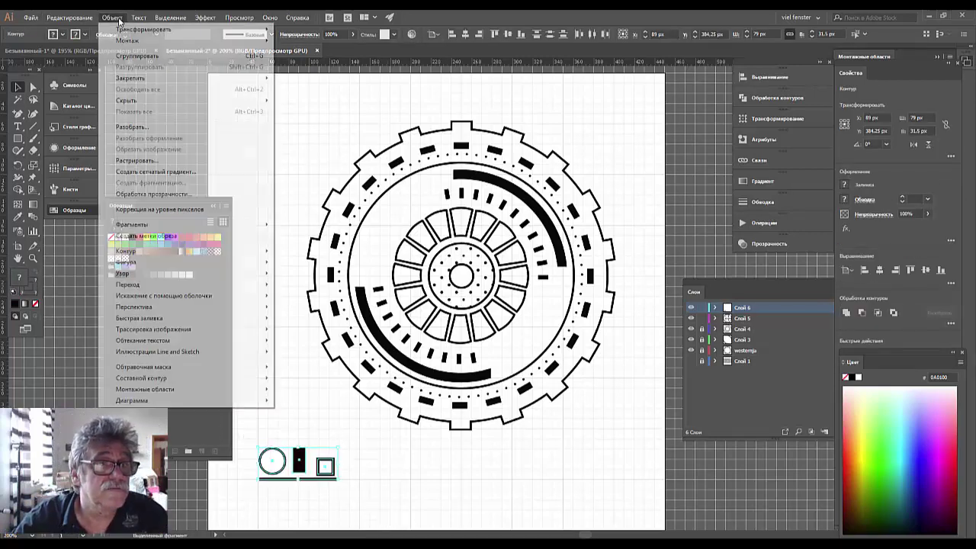
{"action": "left_click", "coordinate": [134, 128]}
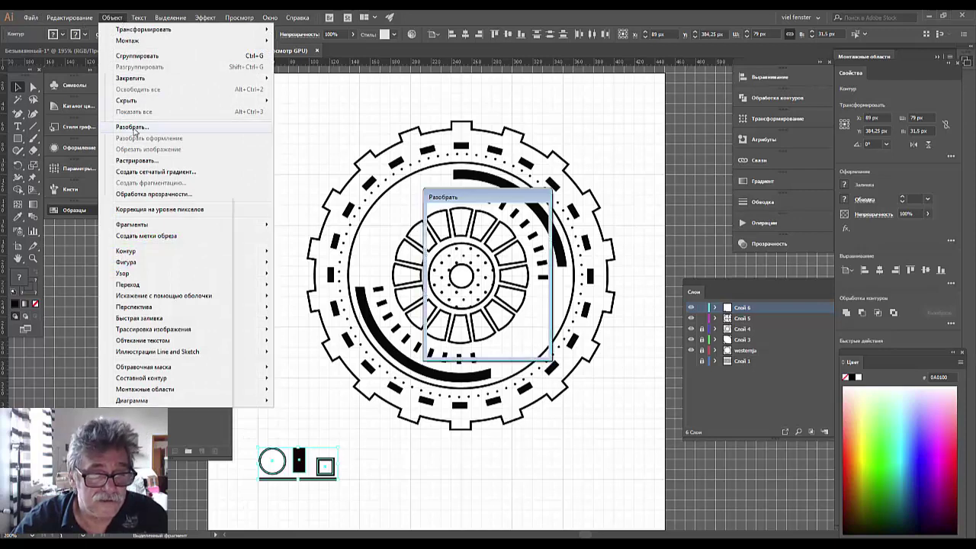
{"action": "left_click", "coordinate": [468, 337]}
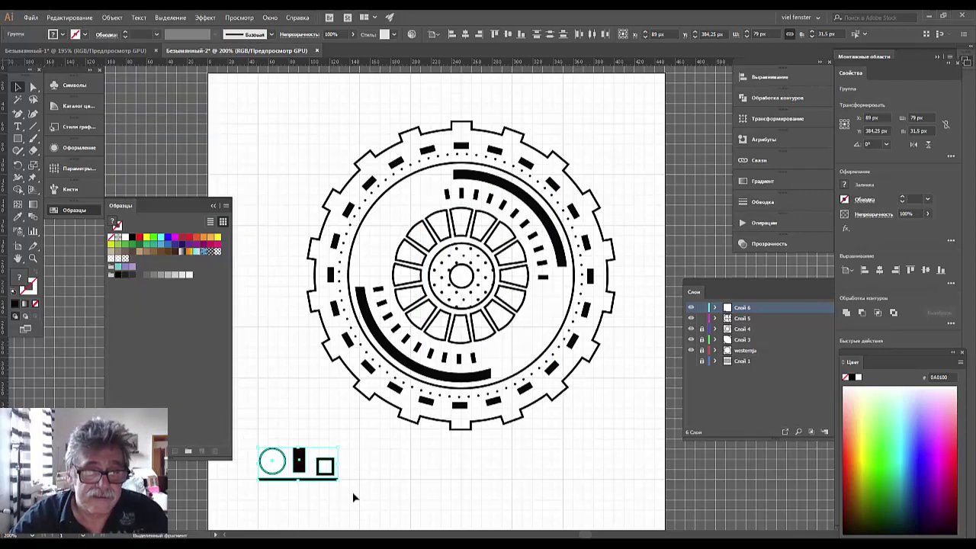
Scale the expanded icon group down to 44 × 16.38 px and reselect it.
{"action": "left_click_drag", "start_coordinate": [341, 448], "coordinate": [317, 455]}
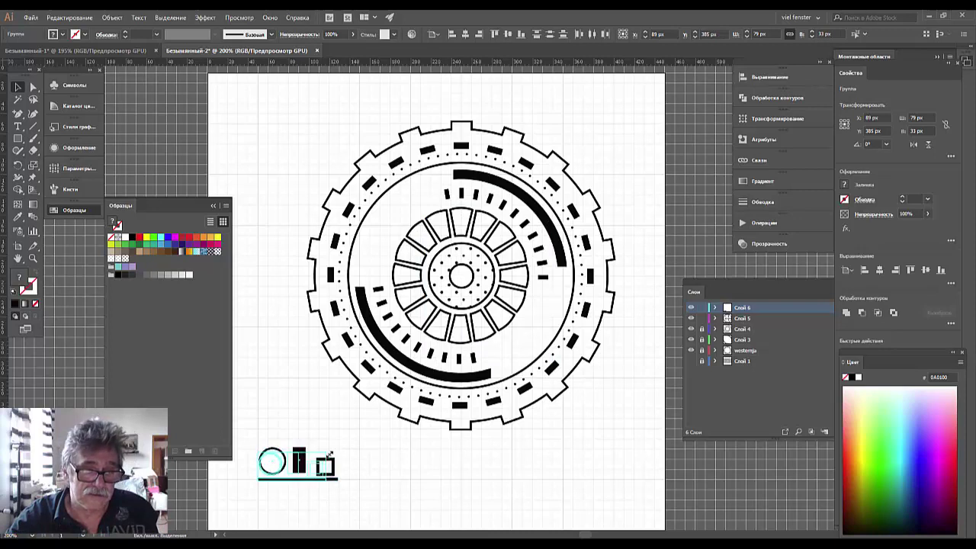
{"action": "left_click", "coordinate": [362, 490]}
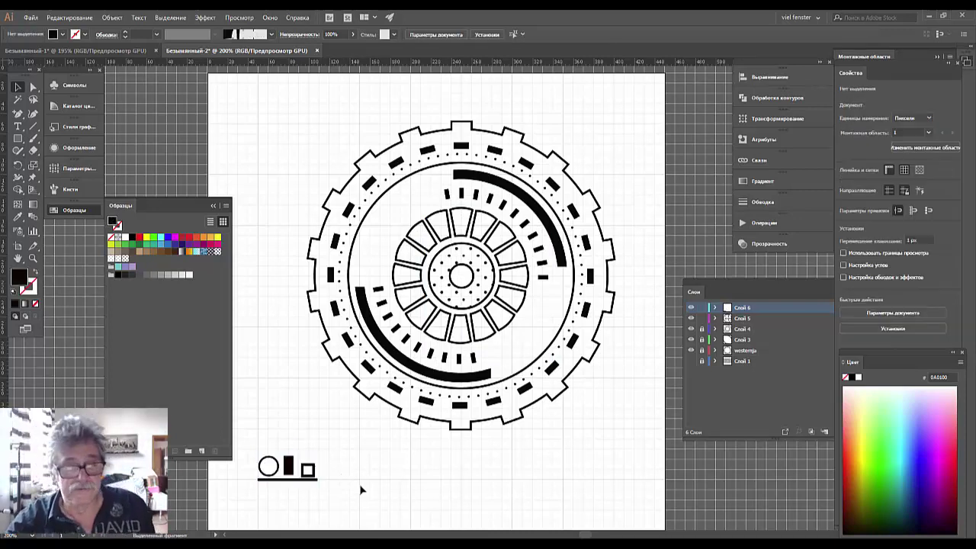
{"action": "left_click", "coordinate": [213, 207]}
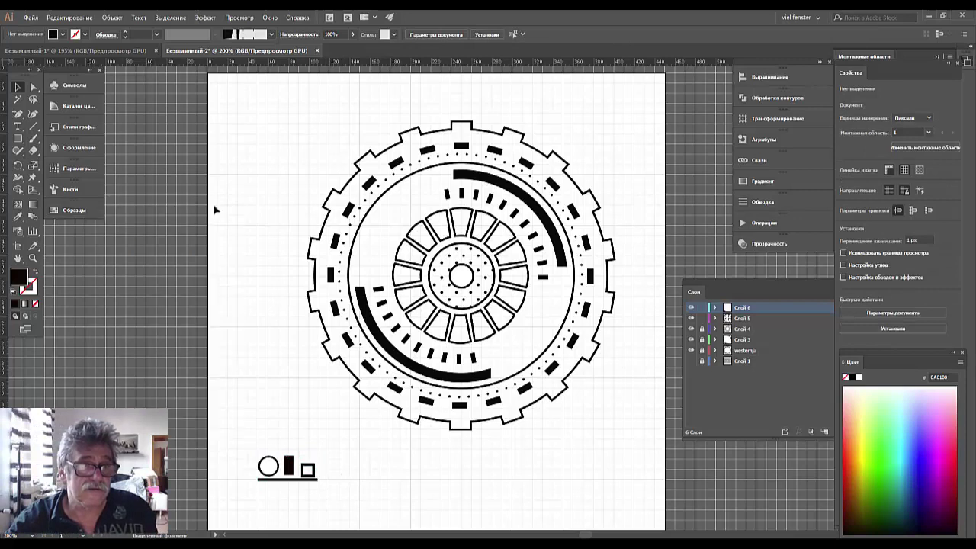
{"action": "mouse_move", "coordinate": [254, 453]}
{"action": "left_mouse_down"}
{"action": "mouse_move", "coordinate": [315, 488]}
{"action": "mouse_move", "coordinate": [303, 463]}
{"action": "left_mouse_up"}
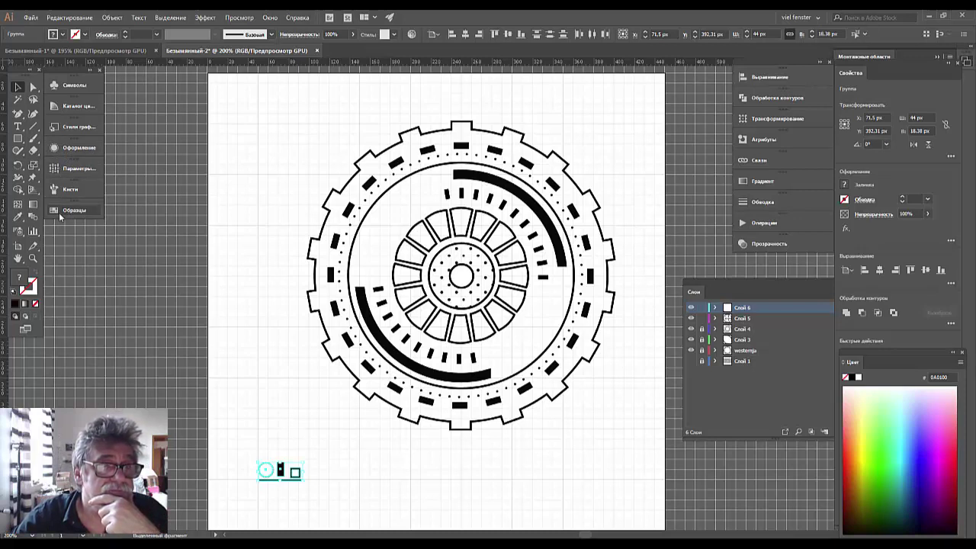
Save the small icon group as pattern brush 'Узорчатая кисть 4' and delete the original tile.
{"action": "left_click", "coordinate": [53, 190]}
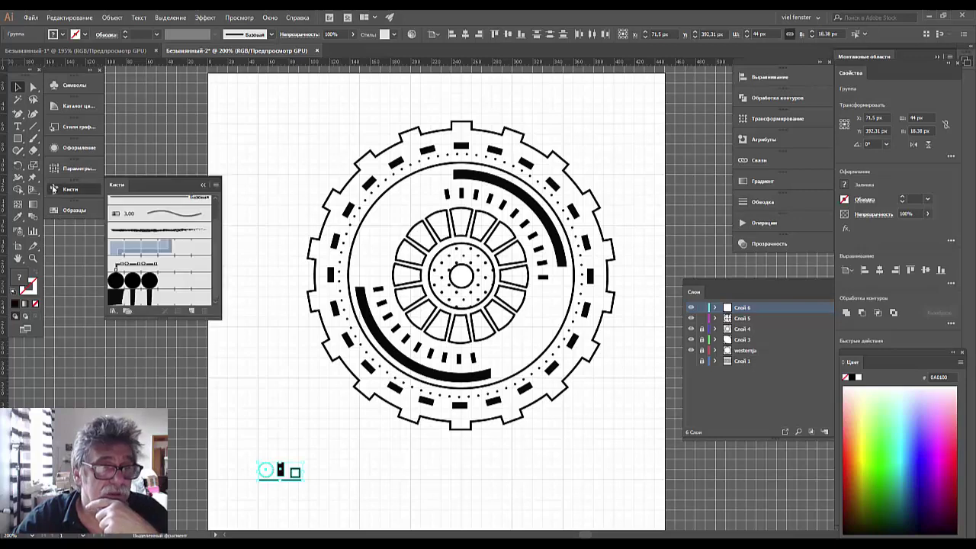
{"action": "left_click_drag", "start_coordinate": [281, 474], "coordinate": [186, 299]}
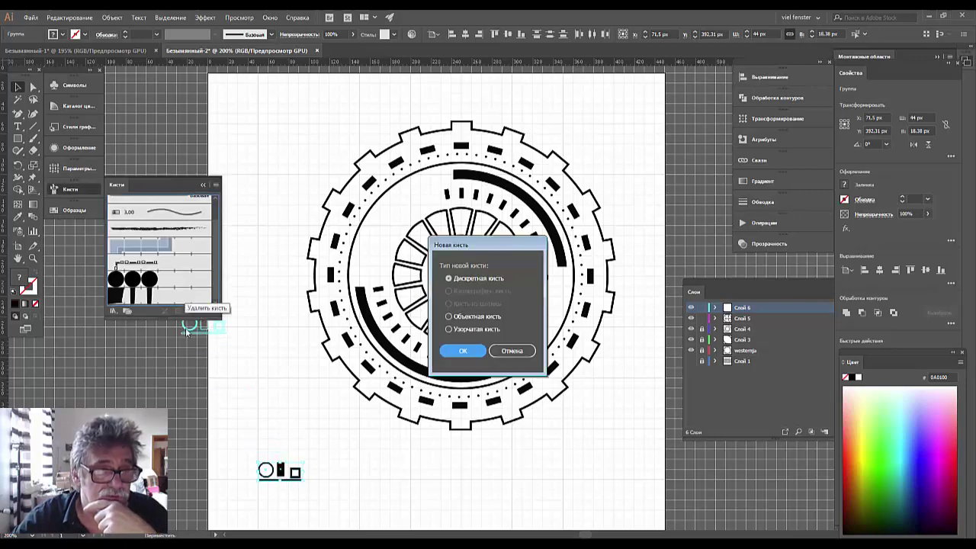
{"action": "left_click", "coordinate": [449, 330]}
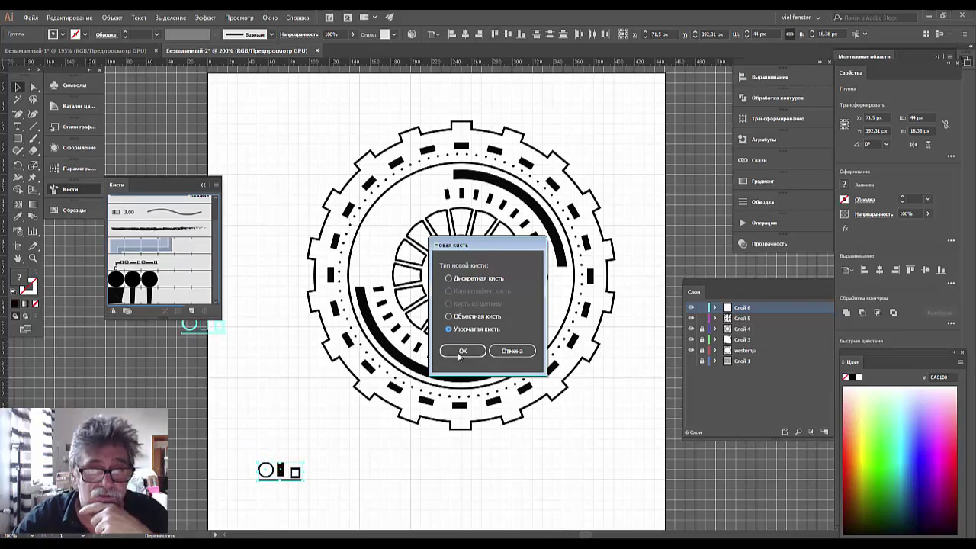
{"action": "left_click", "coordinate": [459, 352]}
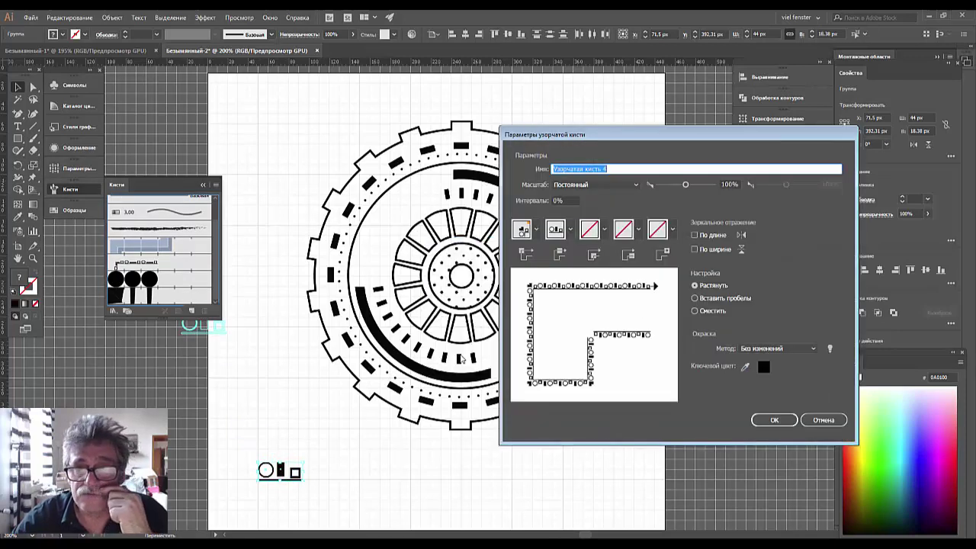
{"action": "left_click", "coordinate": [771, 421]}
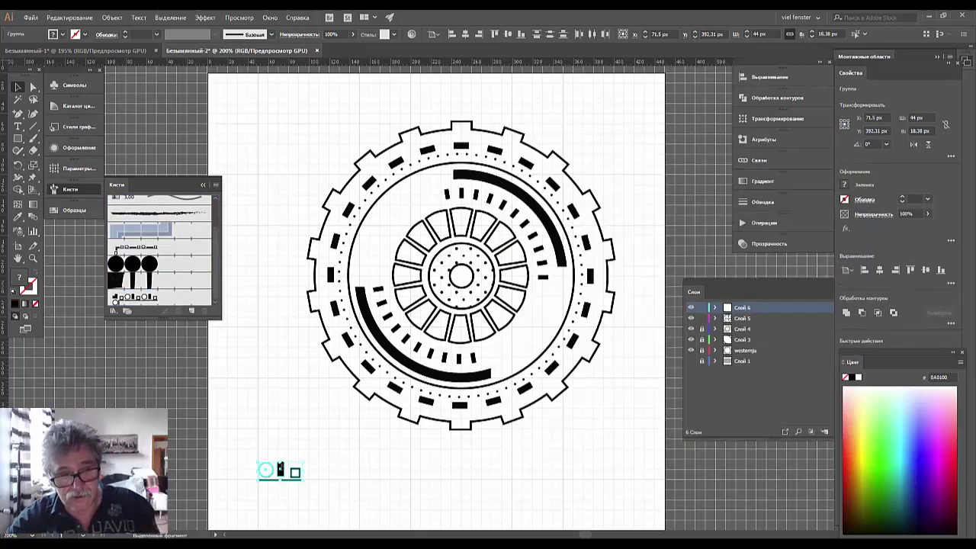
{"action": "key", "text": "Delete"}
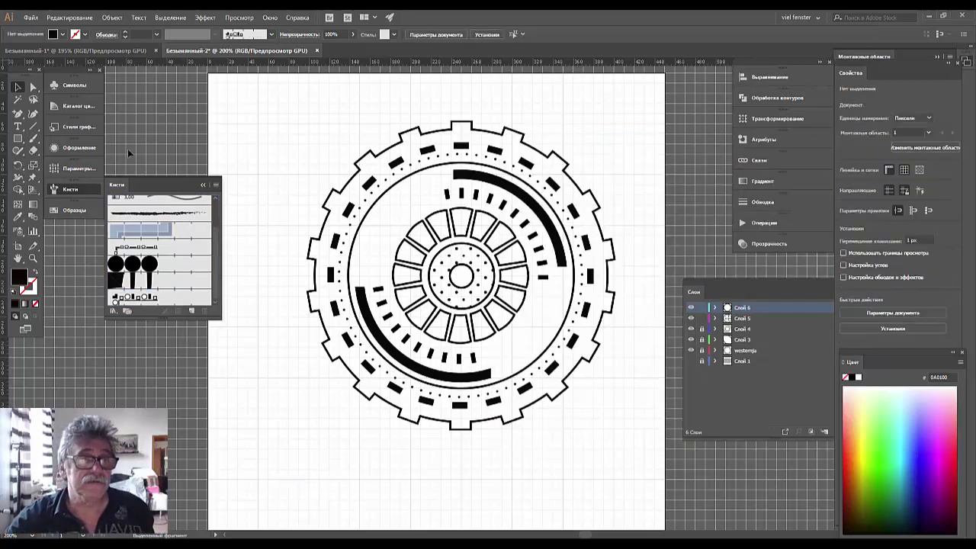
Draw a 349 × 371.5 px rectangle around the gear ring with no fill or stroke.
{"action": "left_click", "coordinate": [18, 139]}
{"action": "left_click", "coordinate": [32, 290]}
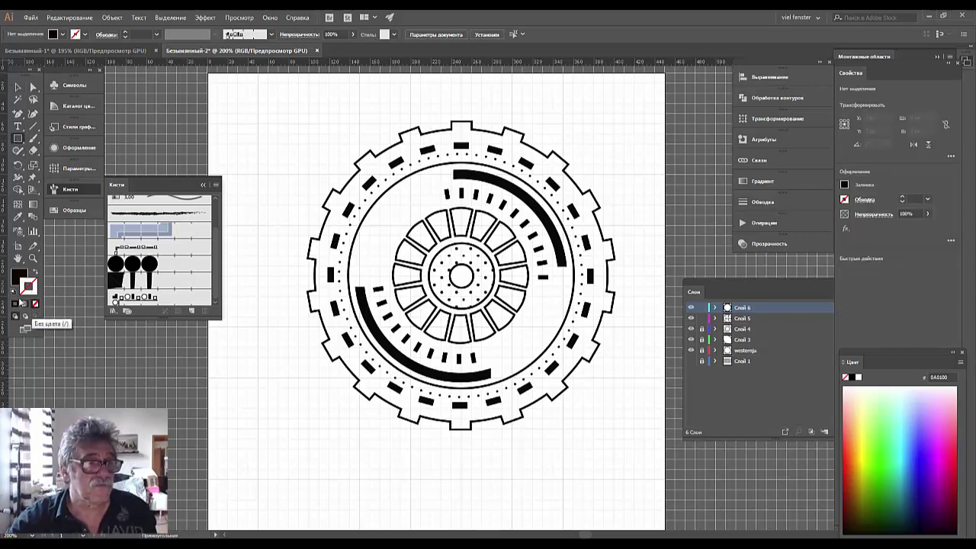
{"action": "left_click", "coordinate": [14, 273]}
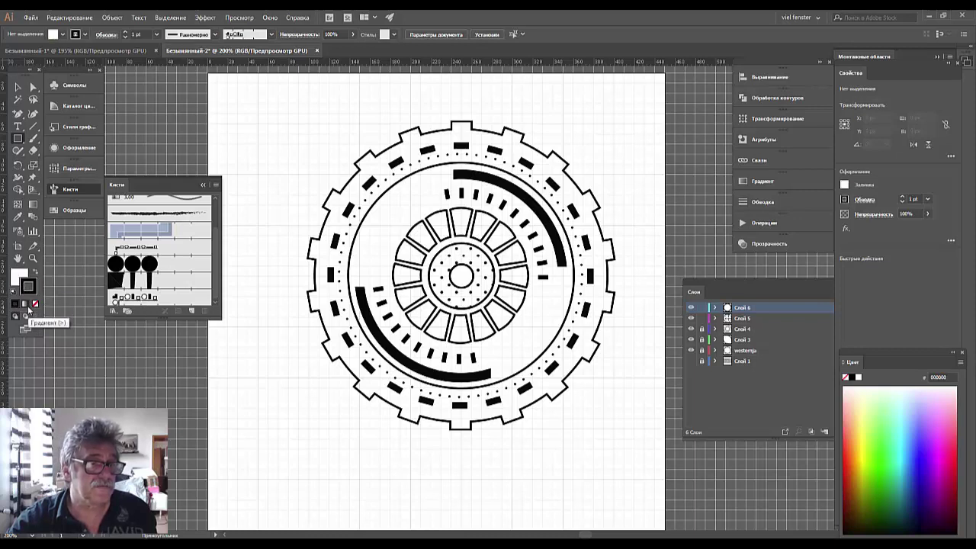
{"action": "left_click", "coordinate": [36, 304]}
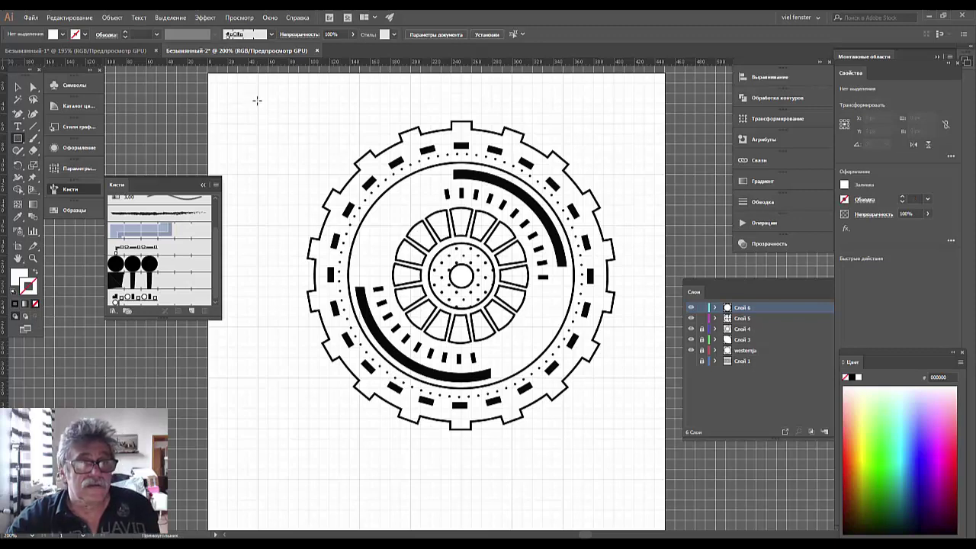
{"action": "mouse_move", "coordinate": [257, 100]}
{"action": "left_mouse_down"}
{"action": "mouse_move", "coordinate": [537, 470]}
{"action": "mouse_move", "coordinate": [614, 480]}
{"action": "left_mouse_up"}
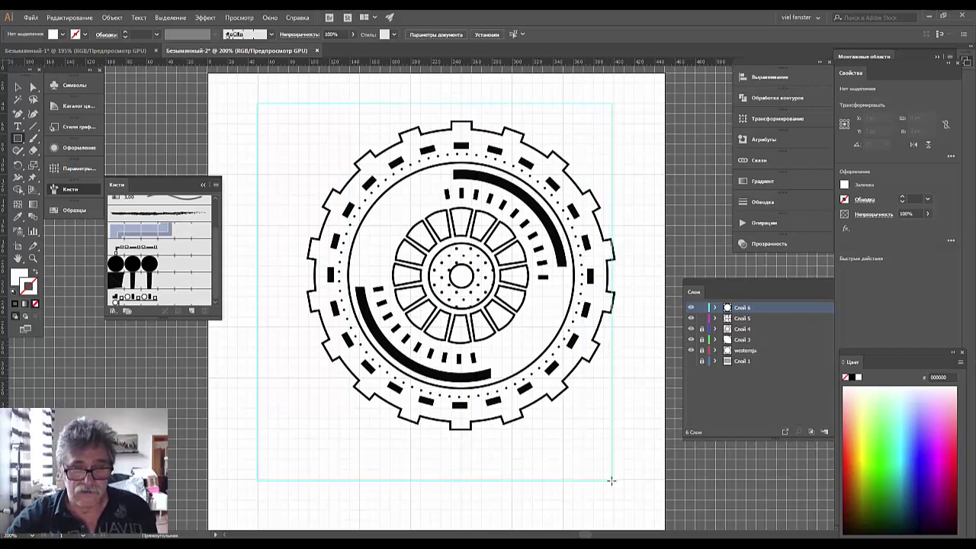
{"action": "left_click_drag", "start_coordinate": [614, 481], "coordinate": [613, 480]}
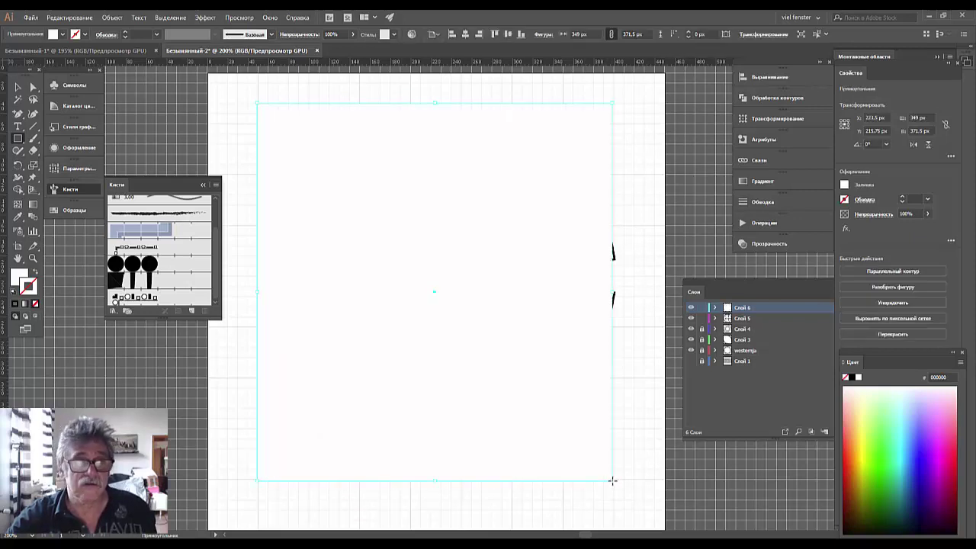
{"action": "left_click", "coordinate": [34, 303]}
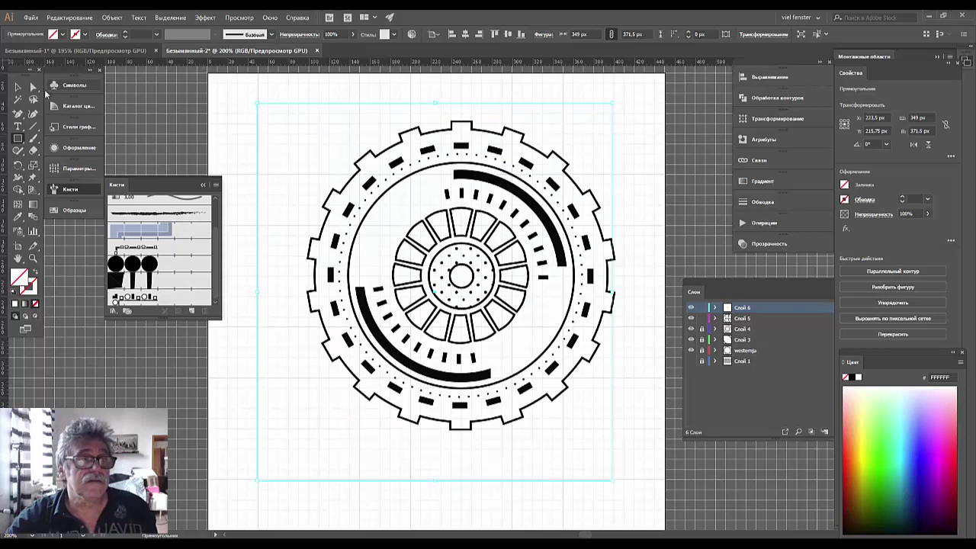
Delete the rectangle's top-right anchor to leave an L-shaped path, stroked with 'Узорчатая кисть 4'.
{"action": "left_click", "coordinate": [32, 89]}
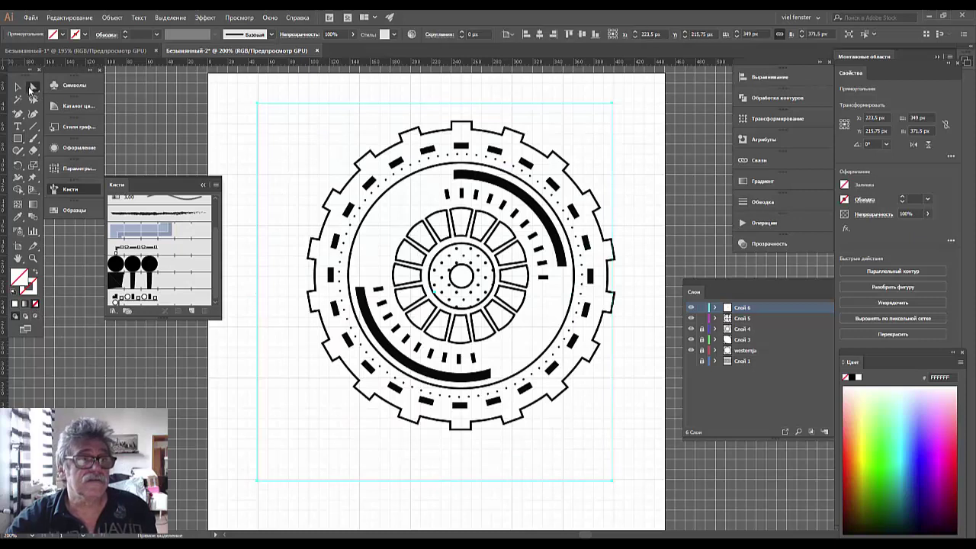
{"action": "left_click", "coordinate": [612, 106]}
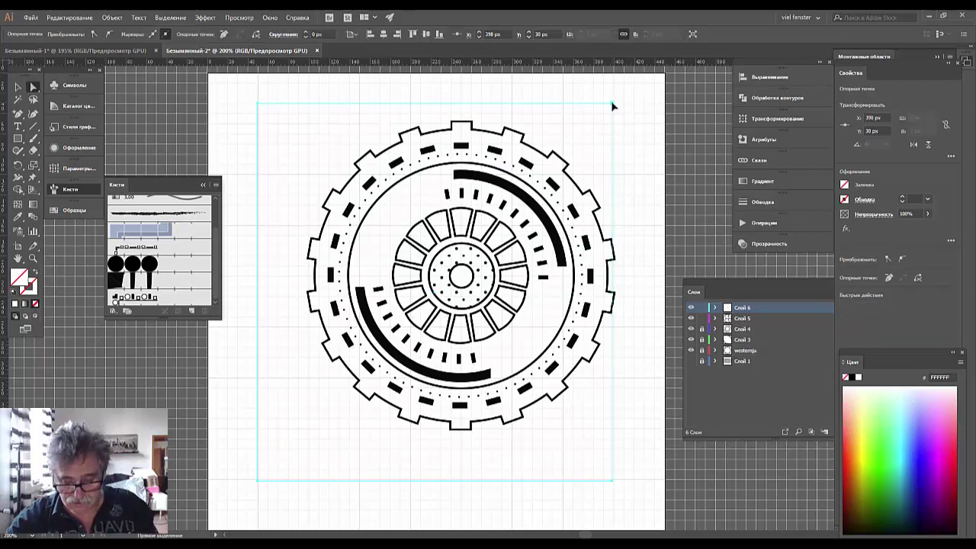
{"action": "key", "text": "Delete"}
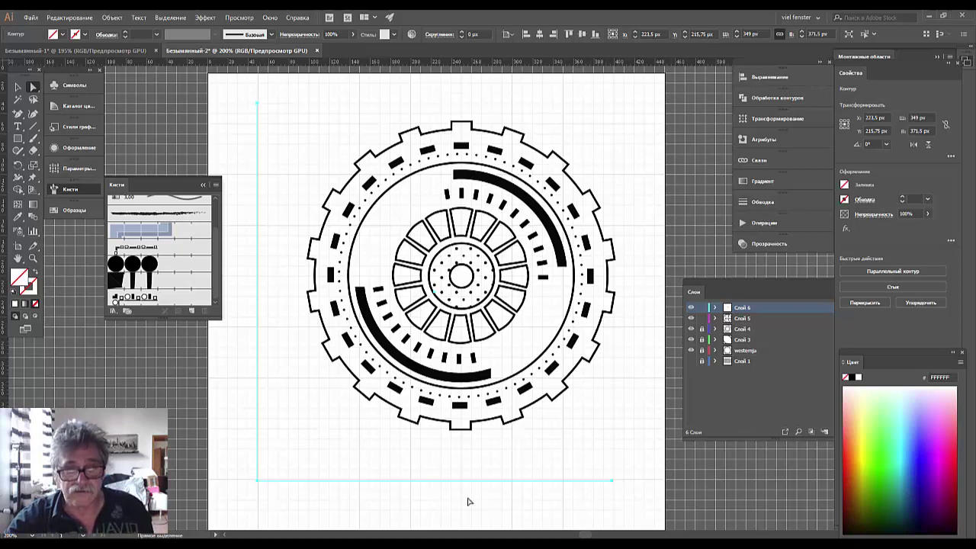
{"action": "left_click", "coordinate": [145, 298]}
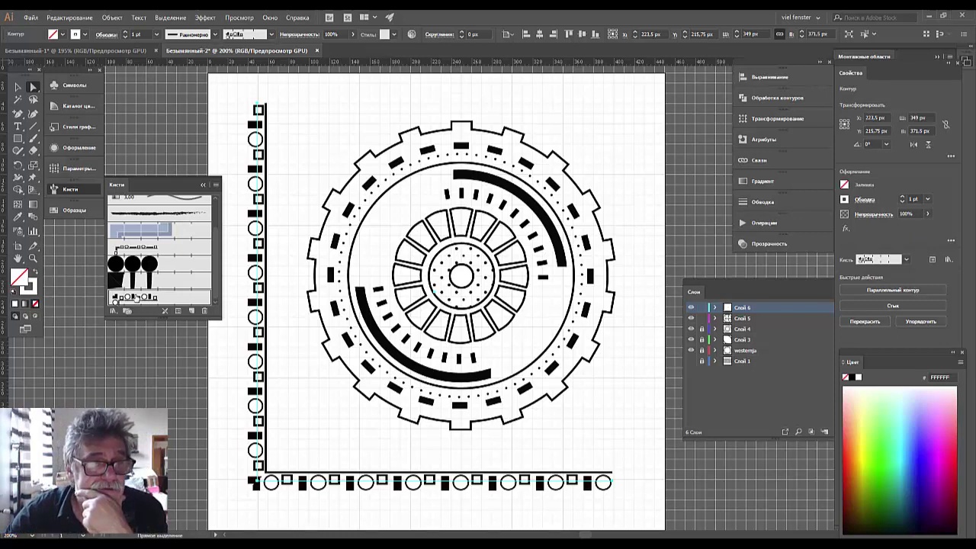
{"action": "double_click", "coordinate": [135, 298]}
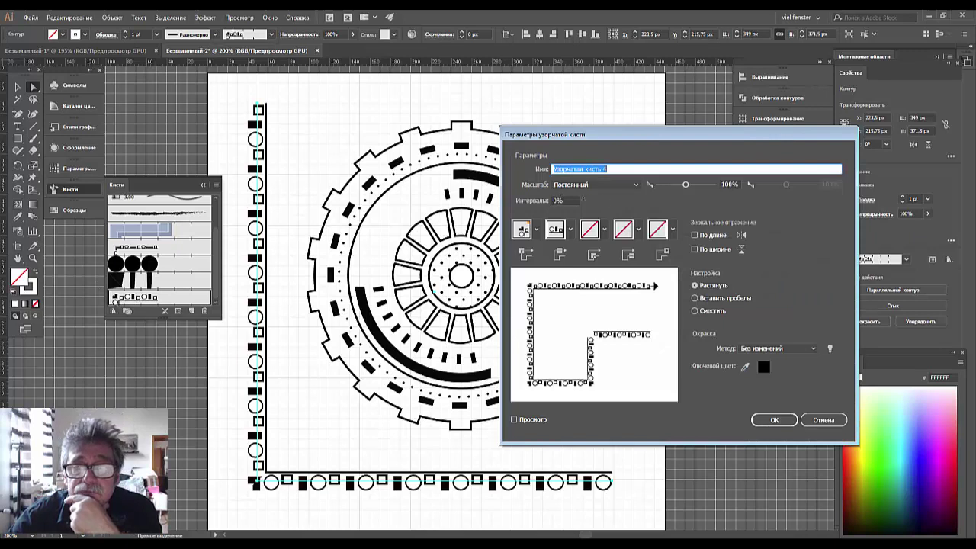
Set the pattern brush to 40% scale and 20% spacing, applying it to existing strokes.
{"action": "left_click_drag", "start_coordinate": [685, 186], "coordinate": [669, 189]}
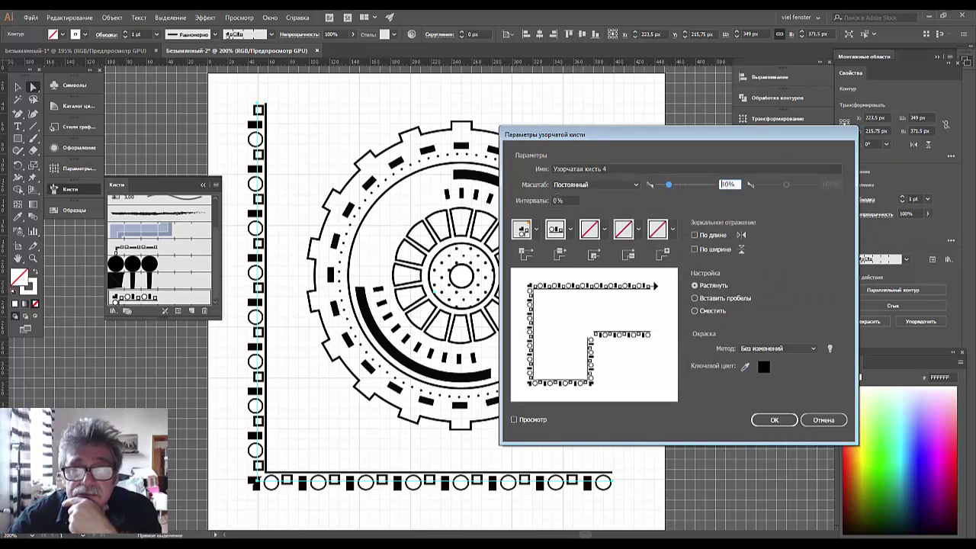
{"action": "key", "text": "Tab"}
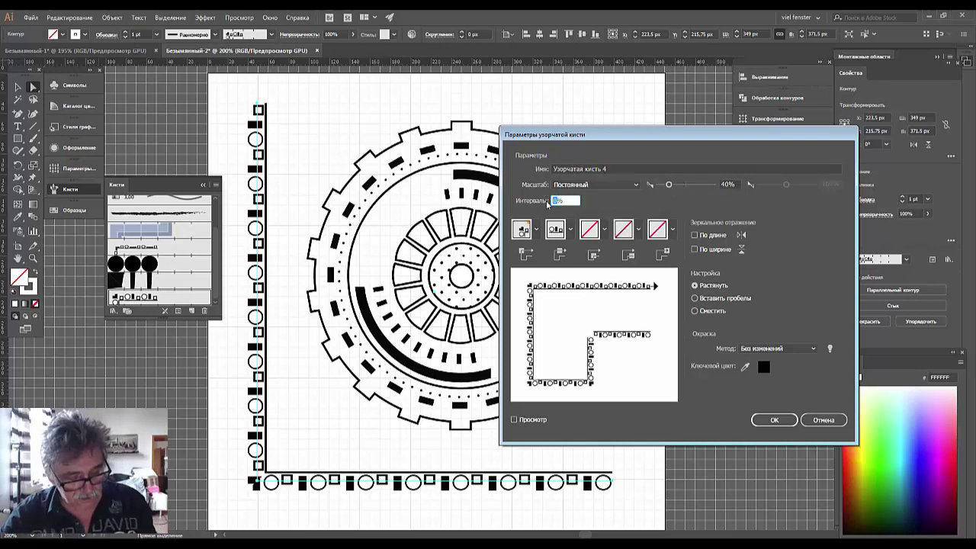
{"action": "type", "text": "20"}
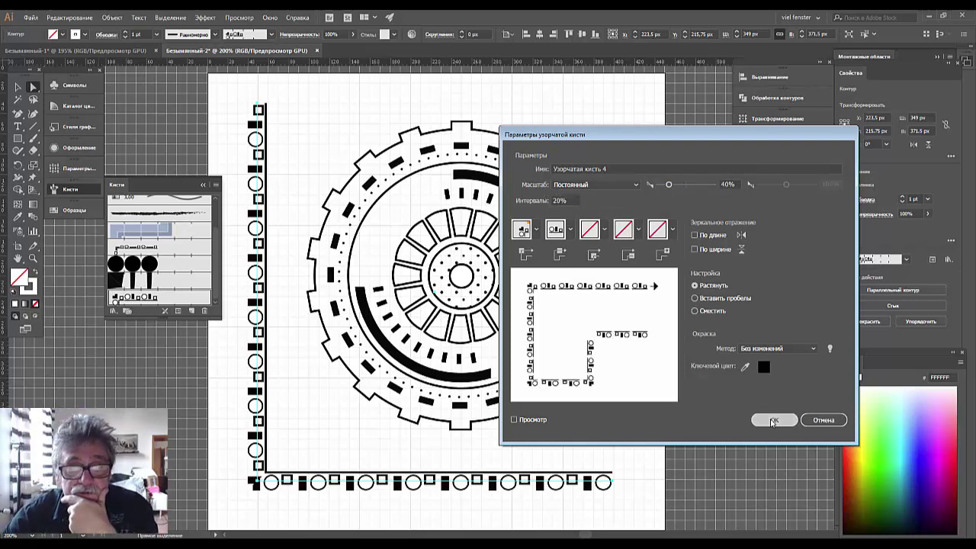
{"action": "left_click", "coordinate": [772, 420]}
{"action": "left_click", "coordinate": [444, 293]}
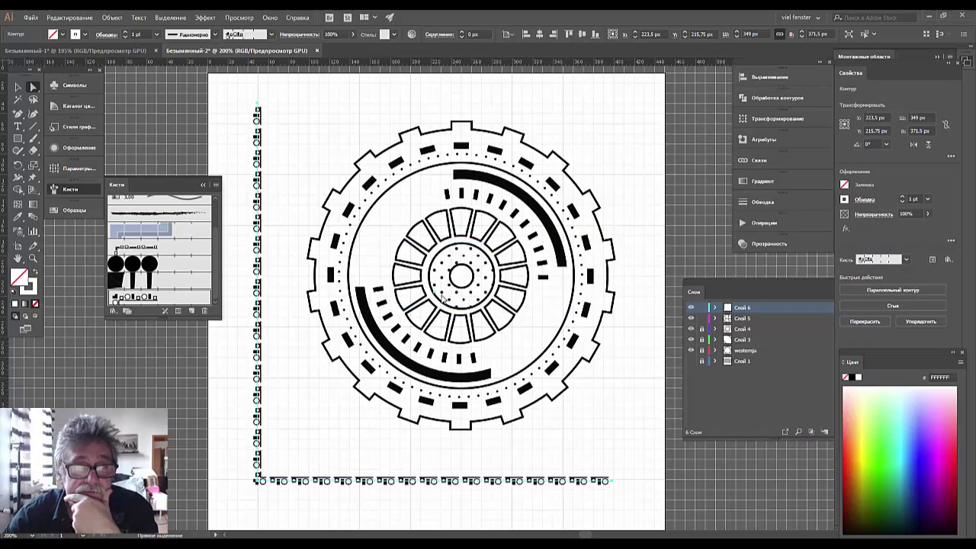
{"action": "left_click", "coordinate": [616, 429]}
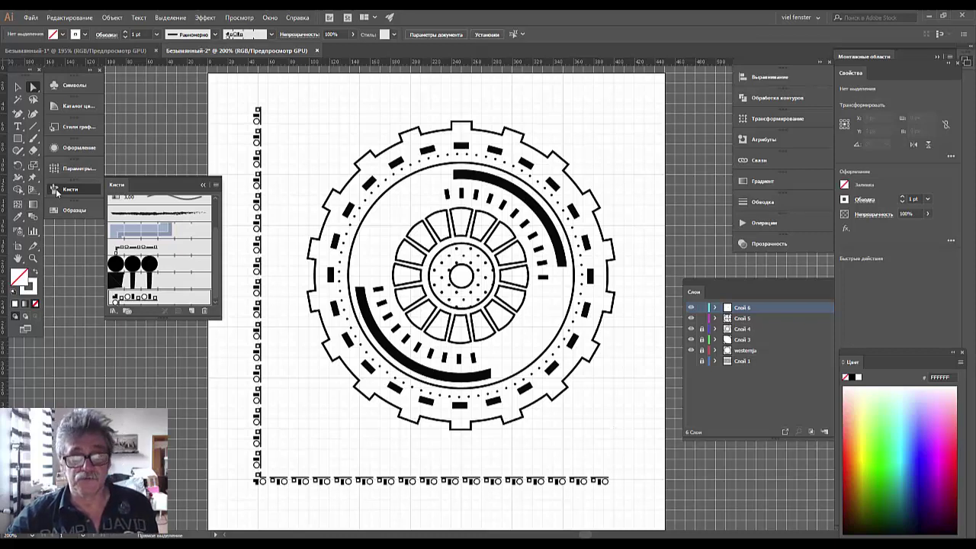
{"action": "key", "text": "ctrl+minus"}
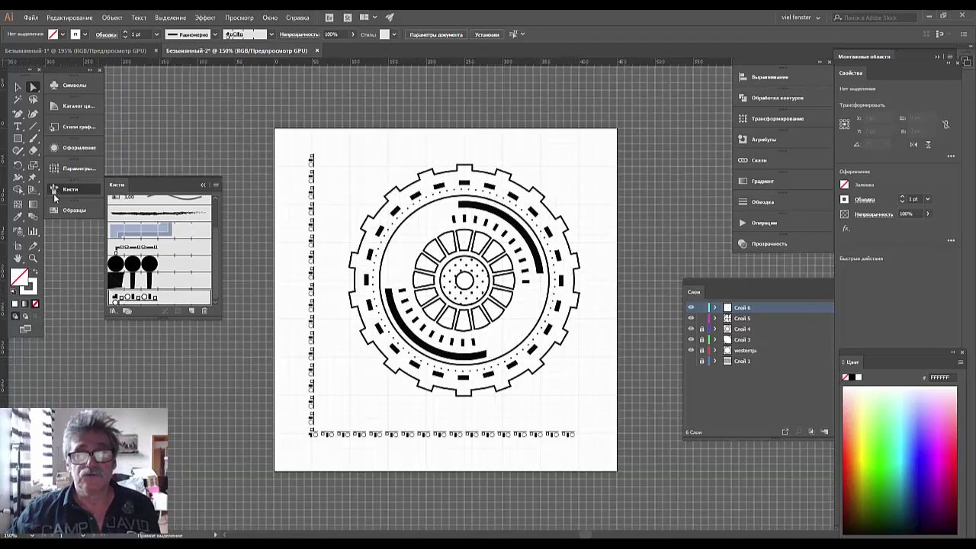
{"action": "key", "text": "ctrl+minus"}
{"action": "key", "text": "ctrl+plus"}
{"action": "key", "text": "ctrl+plus"}
{"action": "key", "text": "ctrl+plus"}
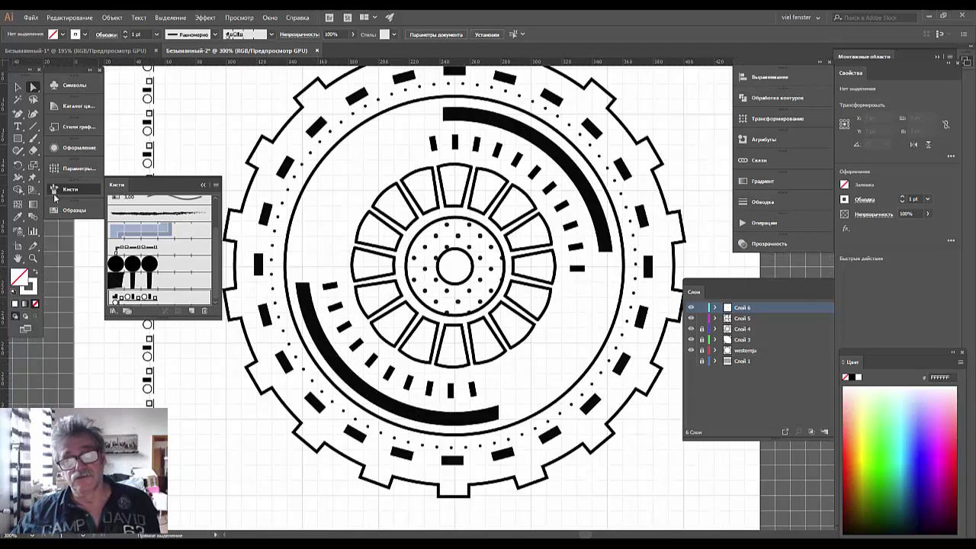
{"action": "key", "text": "ctrl+minus"}
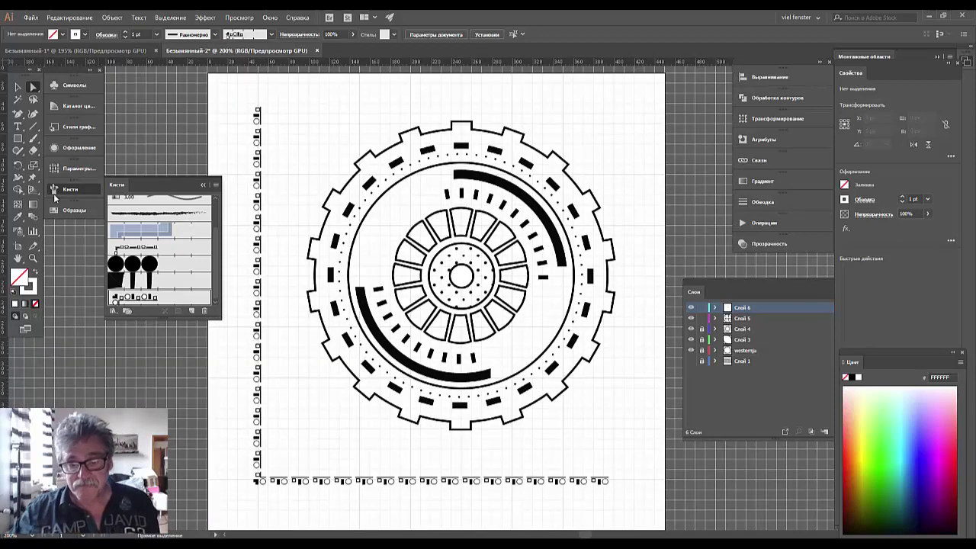